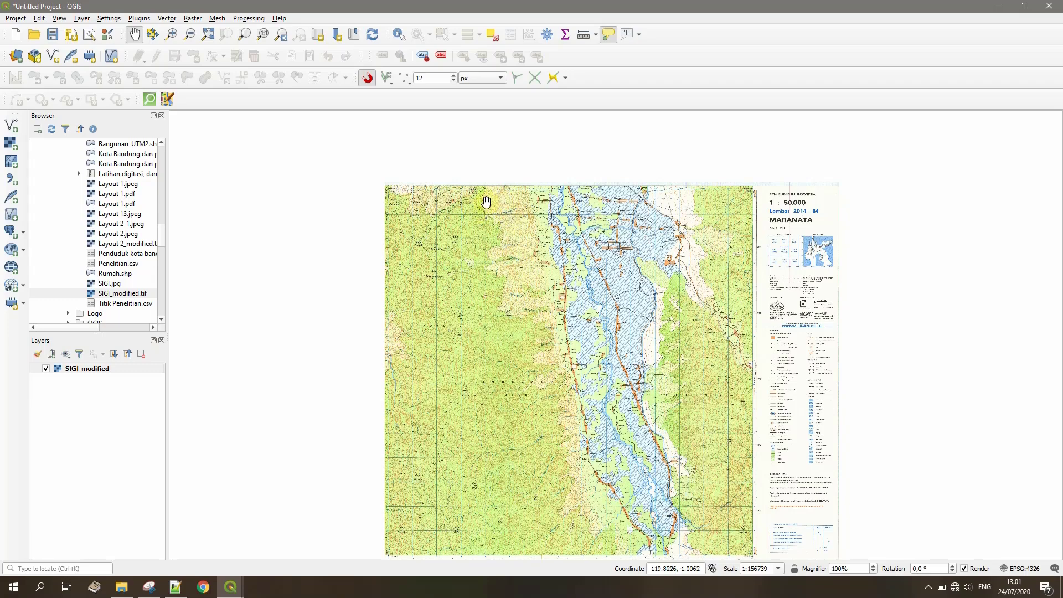
# Step: Examine the scanned topographic map's northern part around Bulu Lebanu, the Binangga Ngangabomba river and the surrounding forest and contour areas
pyautogui.scroll(2, 485, 196)
pyautogui.moveTo(505, 208); pyautogui.dragTo(488, 259)
pyautogui.scroll(1, 487, 266)
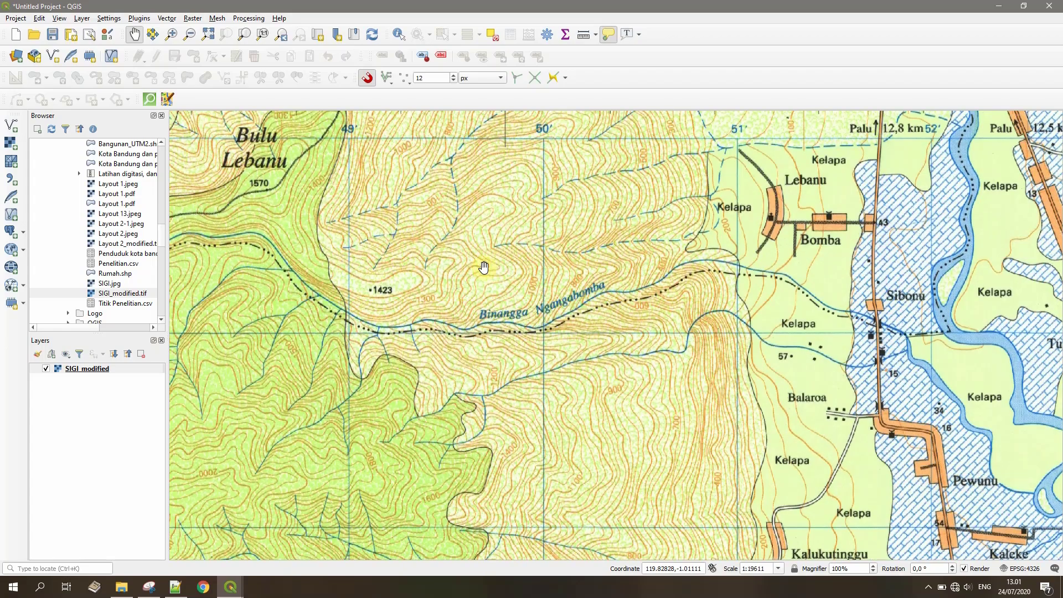
pyautogui.scroll(-1, 491, 263)
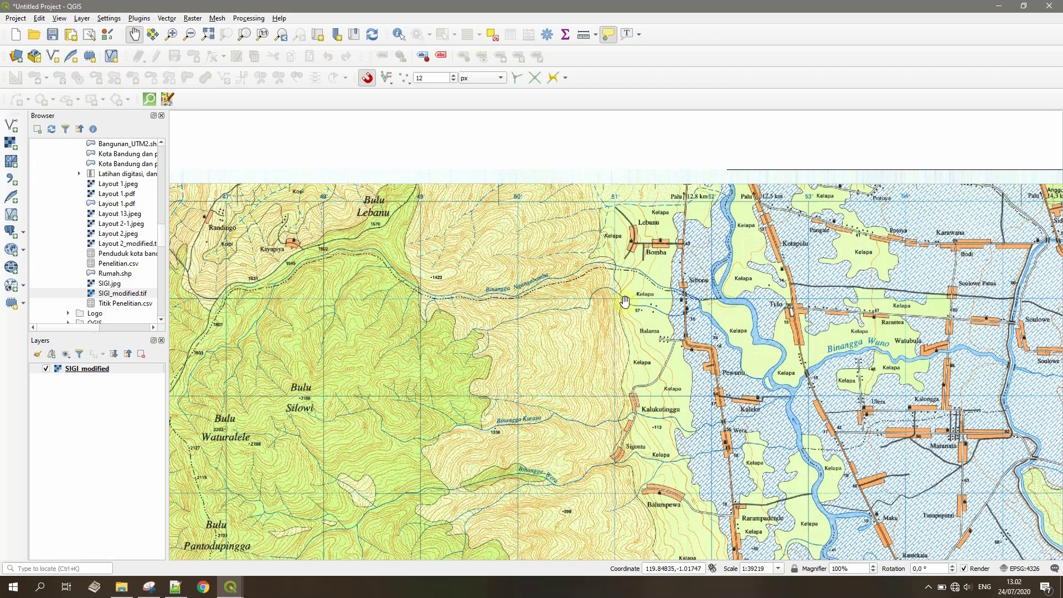
pyautogui.scroll(2, 622, 302)
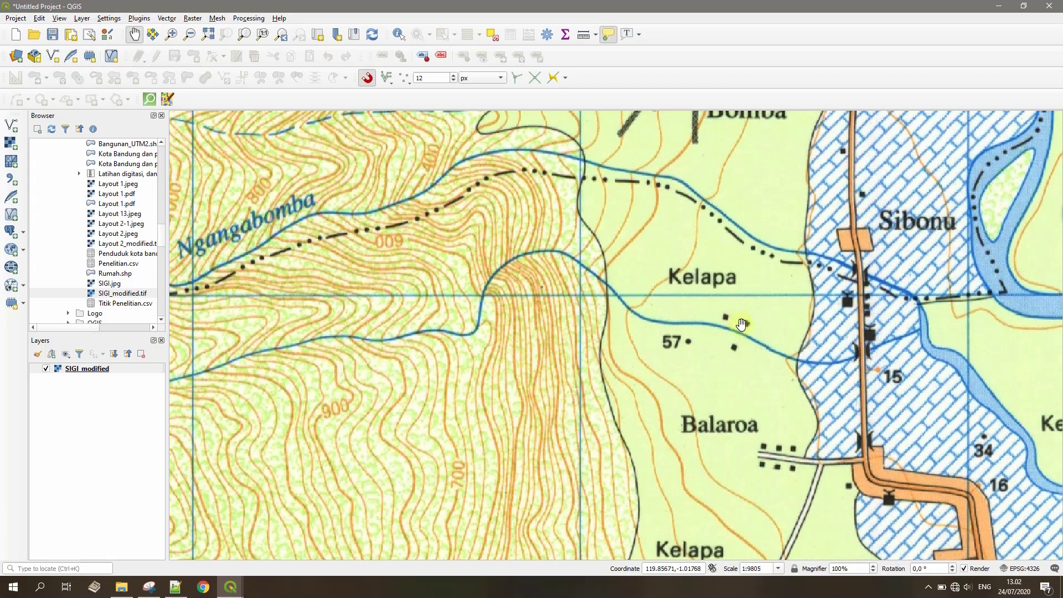
pyautogui.scroll(-1, 719, 274)
pyautogui.moveTo(639, 299); pyautogui.dragTo(682, 299)
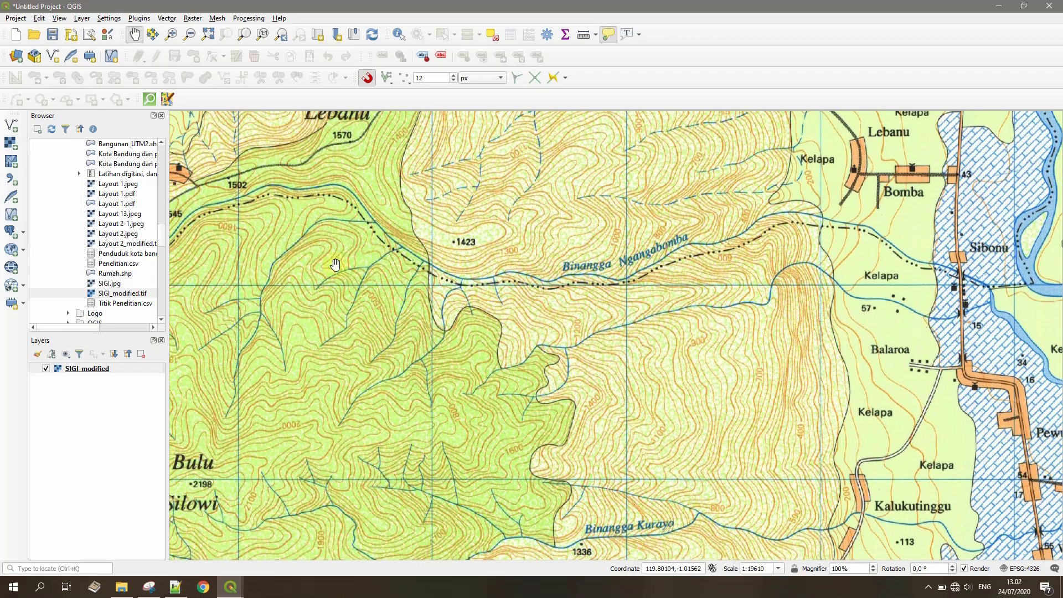
pyautogui.scroll(-1, 396, 252)
pyautogui.moveTo(408, 214); pyautogui.dragTo(411, 298)
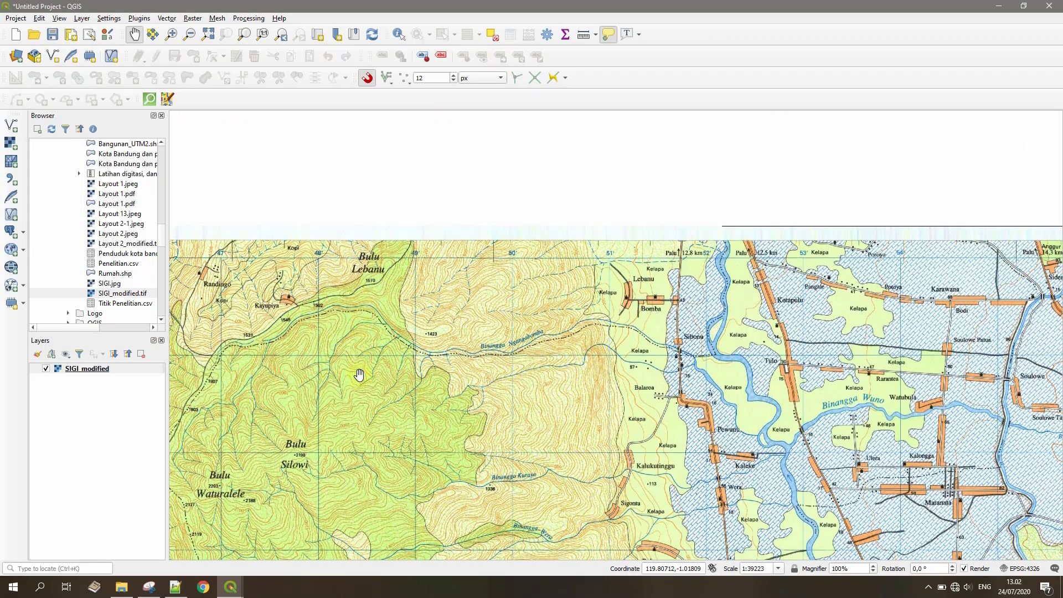
pyautogui.scroll(1, 517, 307)
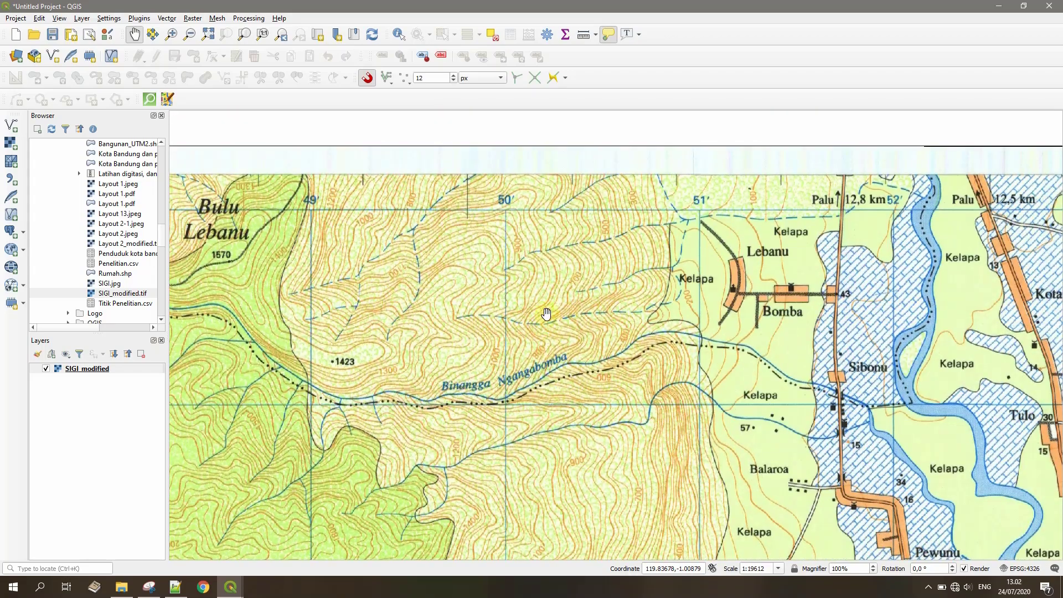
# Step: Examine the land-cover boundaries, roads and rivers between Balaroa, Sibonu, Kotapulu and Pangale, and compare them with the whole map sheet
pyautogui.moveTo(736, 340); pyautogui.dragTo(568, 323)
pyautogui.moveTo(603, 382); pyautogui.dragTo(546, 291)
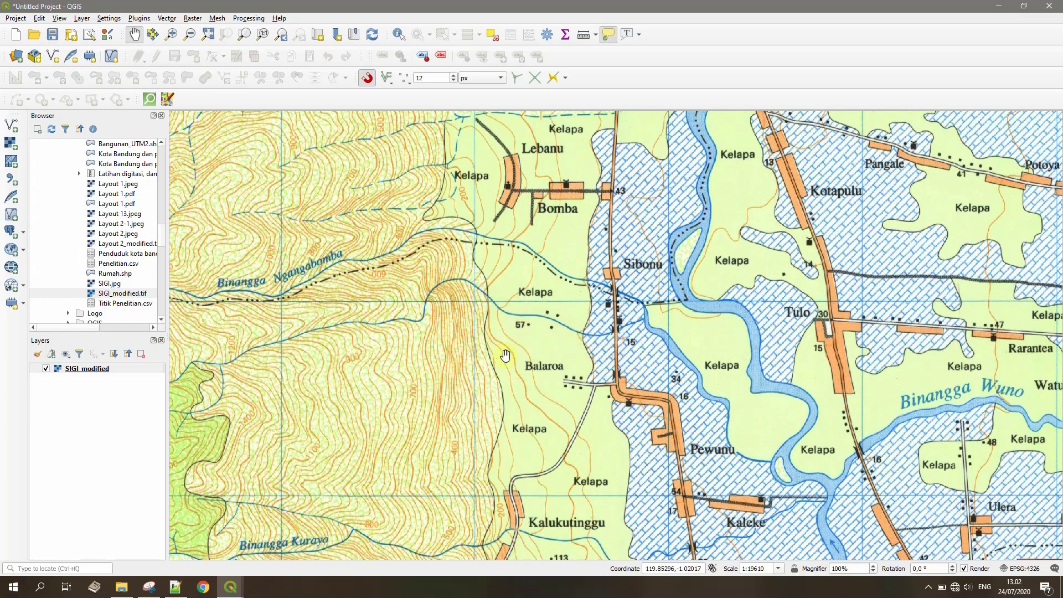
pyautogui.moveTo(508, 395); pyautogui.dragTo(617, 293)
pyautogui.moveTo(541, 143); pyautogui.dragTo(533, 161)
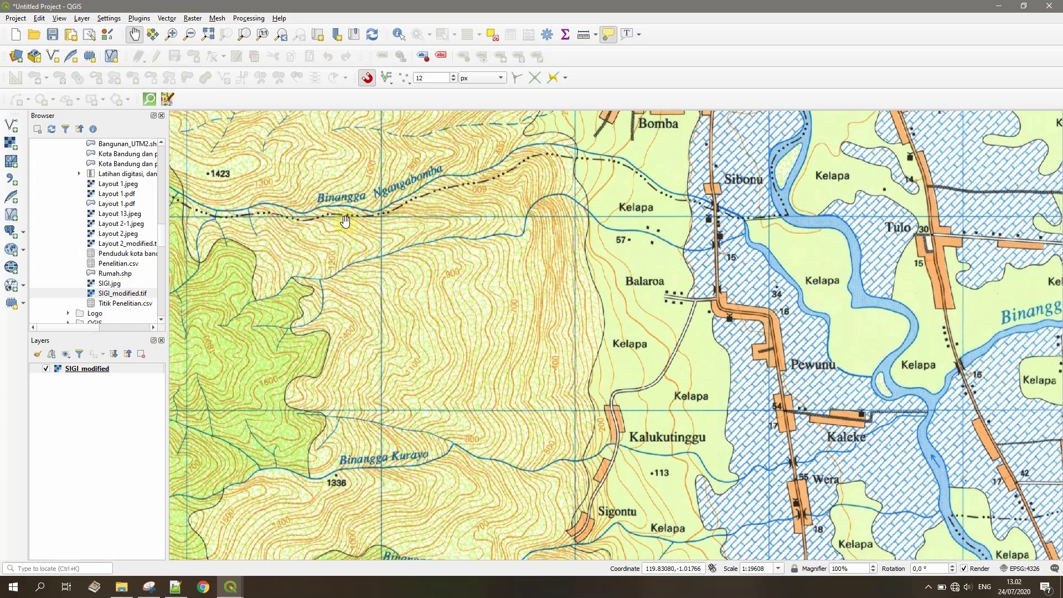
pyautogui.moveTo(485, 258); pyautogui.dragTo(431, 314)
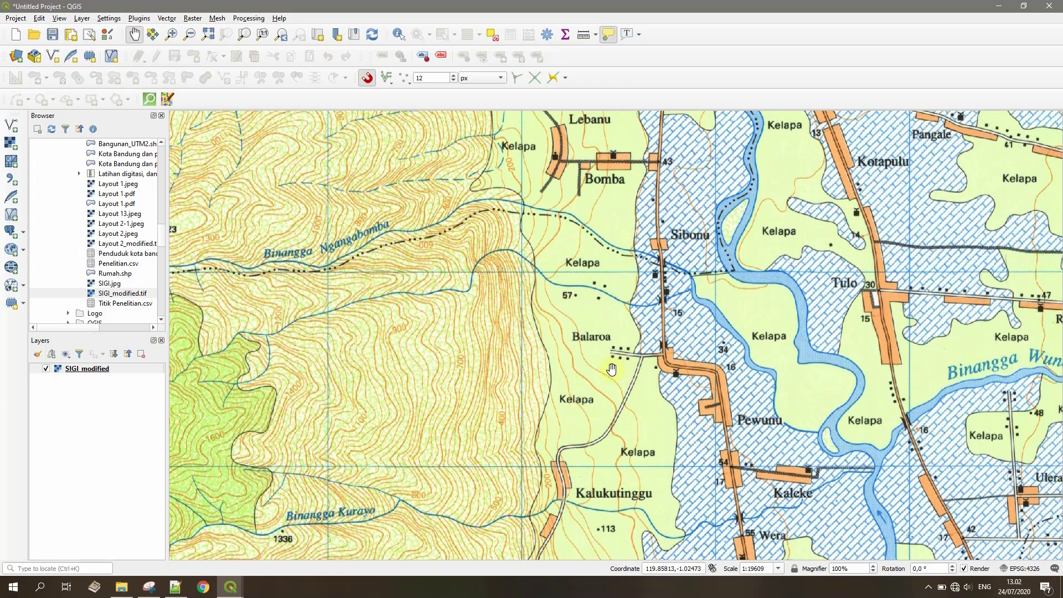
pyautogui.moveTo(632, 375); pyautogui.dragTo(464, 497)
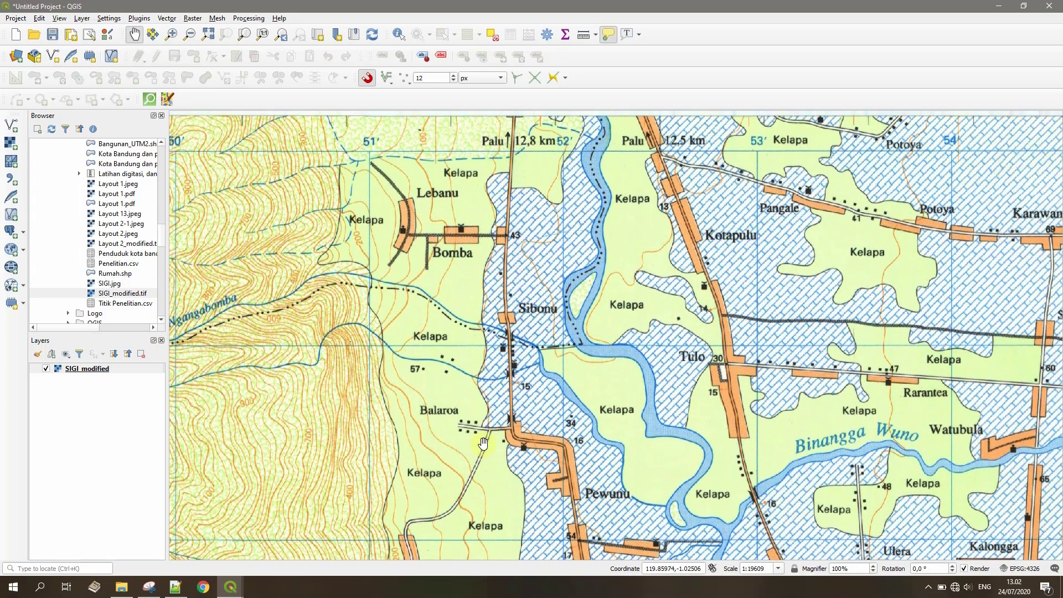
pyautogui.moveTo(714, 198); pyautogui.dragTo(675, 281)
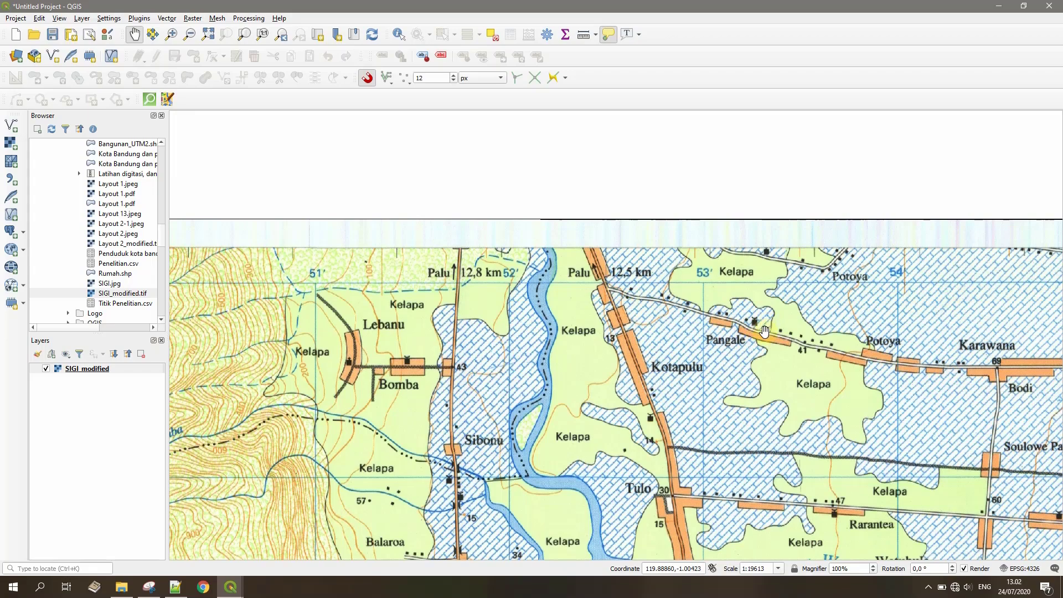
pyautogui.moveTo(452, 386); pyautogui.dragTo(770, 237)
pyautogui.scroll(-2, 399, 314)
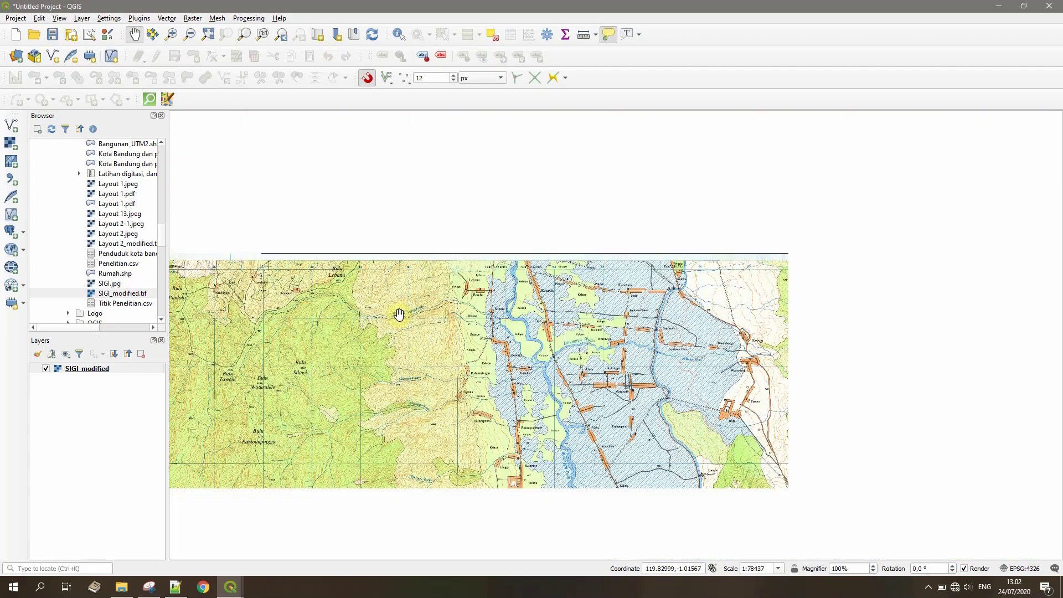
pyautogui.moveTo(422, 326); pyautogui.dragTo(533, 288)
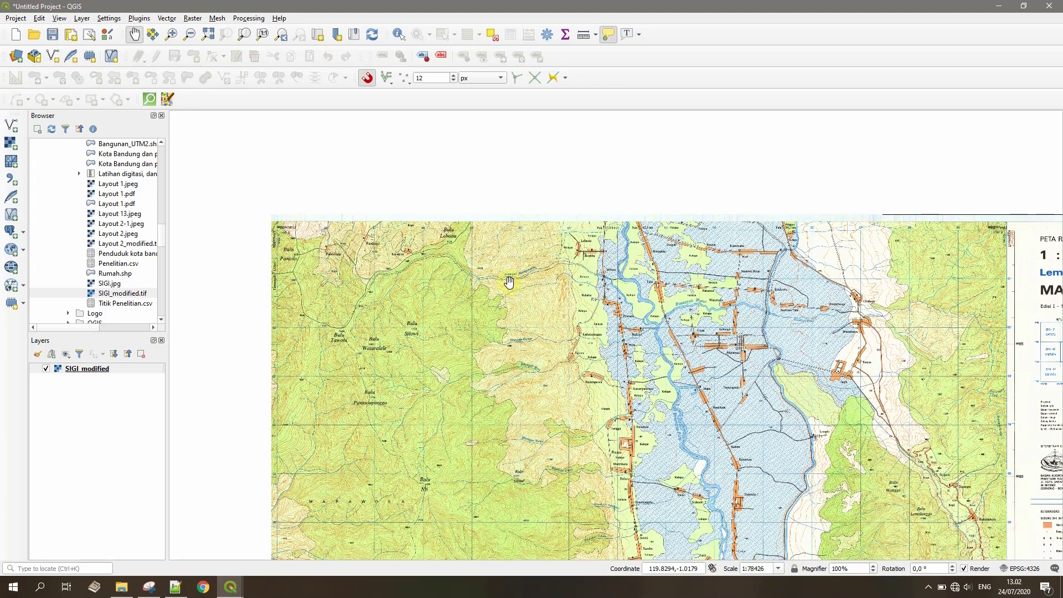
pyautogui.scroll(1, 509, 283)
pyautogui.moveTo(535, 241); pyautogui.dragTo(539, 275)
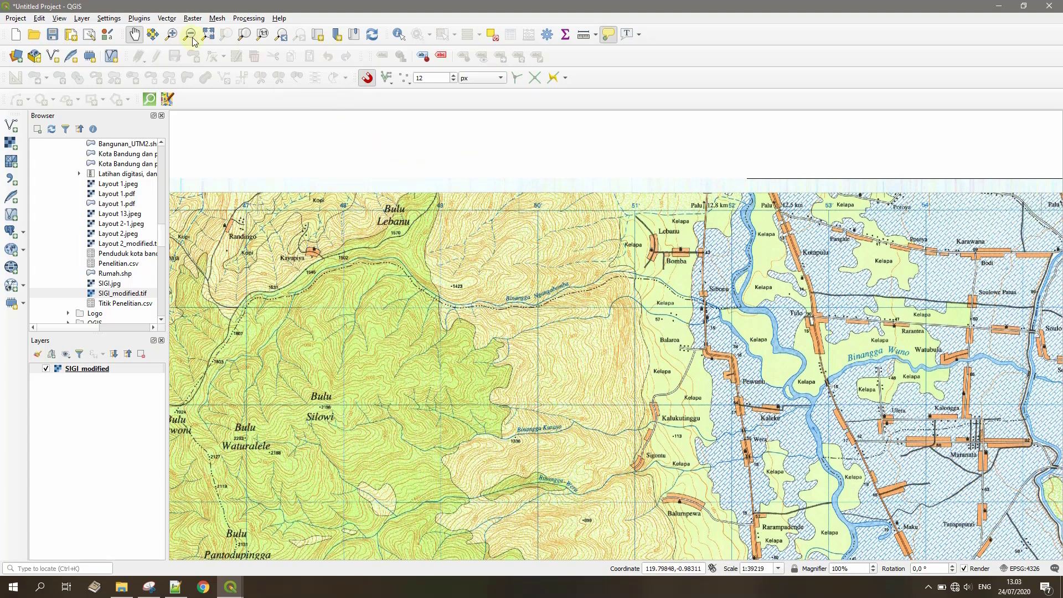
pyautogui.click(82, 18)
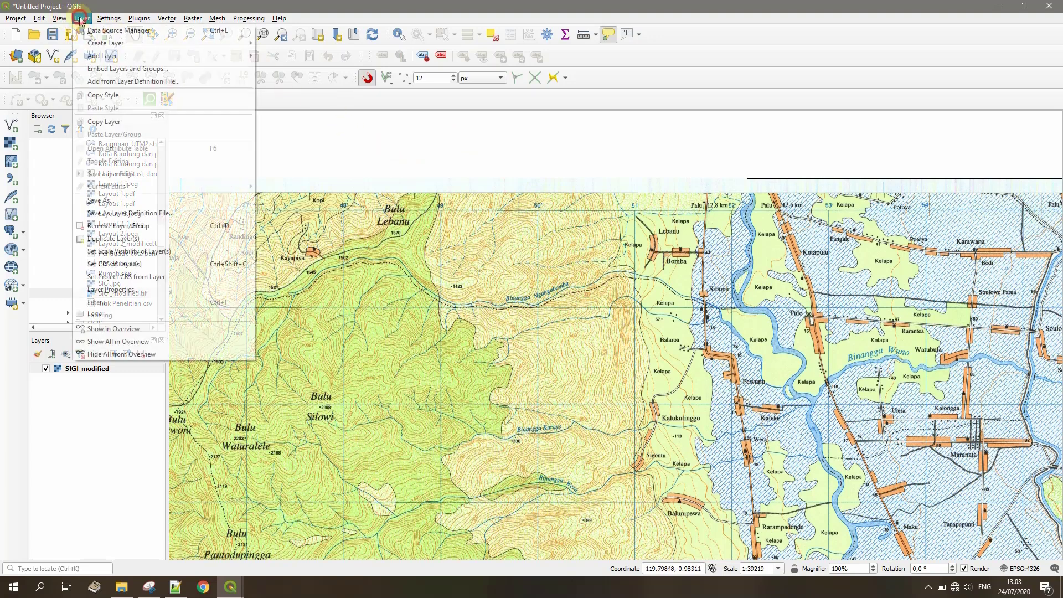
pyautogui.moveTo(138, 41)
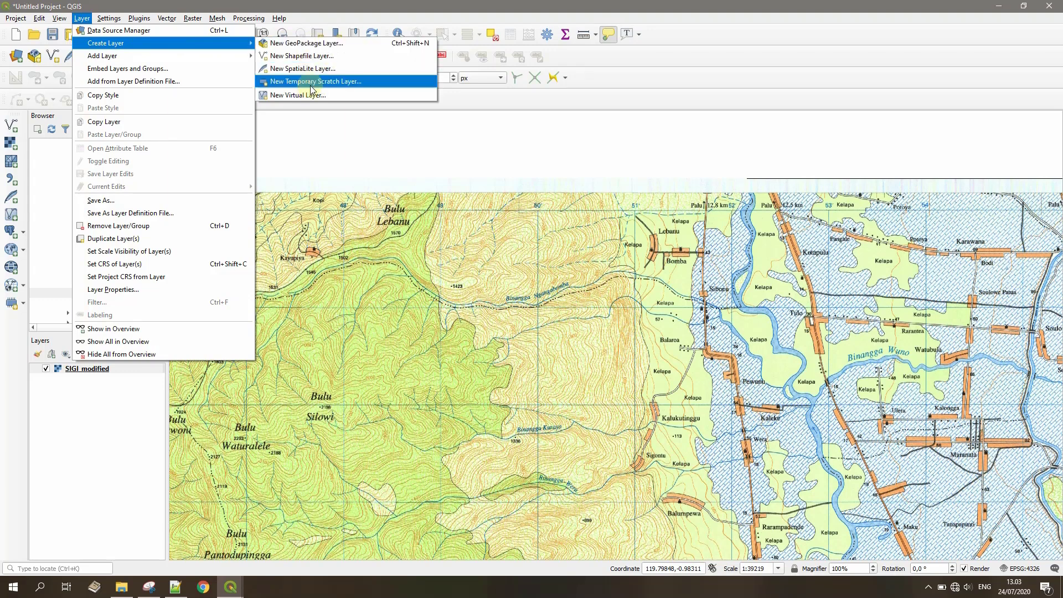
pyautogui.click(328, 5)
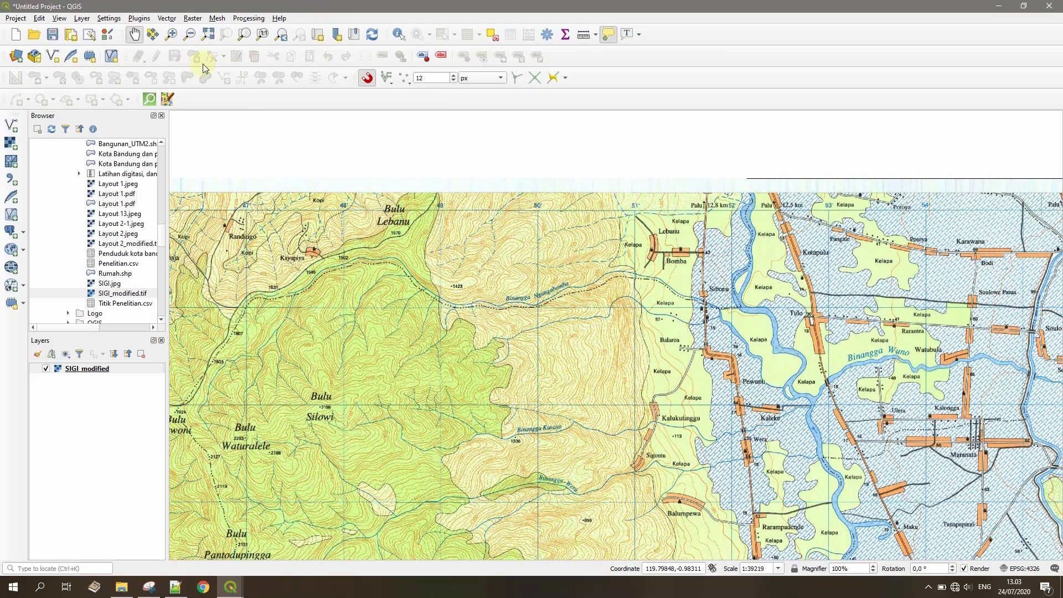
# Step: Create a temporary scratch layer named polygon with Polygon / CurvePolygon geometry and the CRS EPSG:32751 - WGS 84 / UTM zone 51S
pyautogui.click(89, 57)
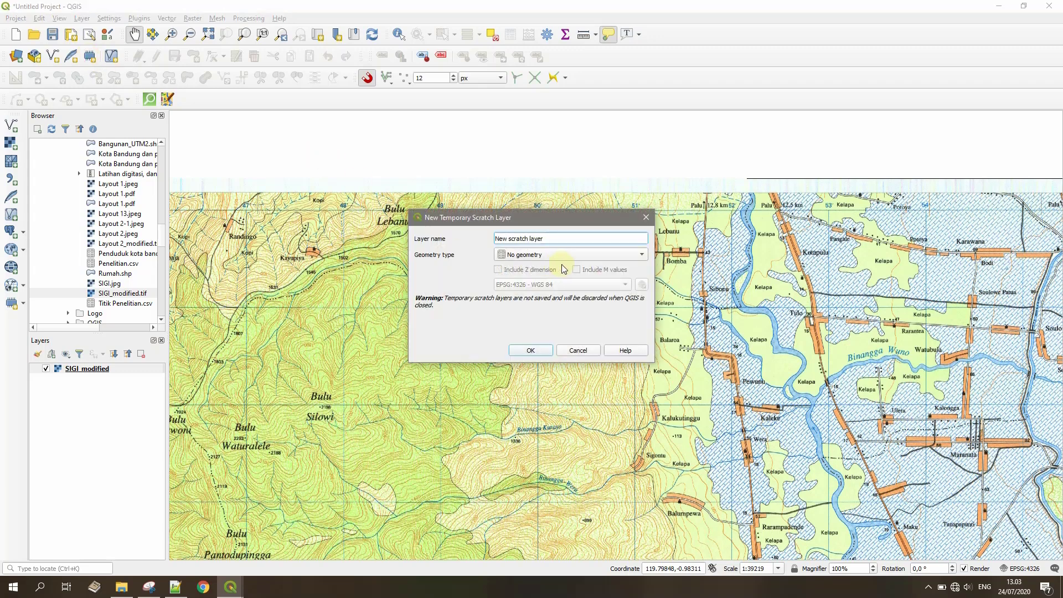
pyautogui.moveTo(581, 239); pyautogui.dragTo(410, 213)
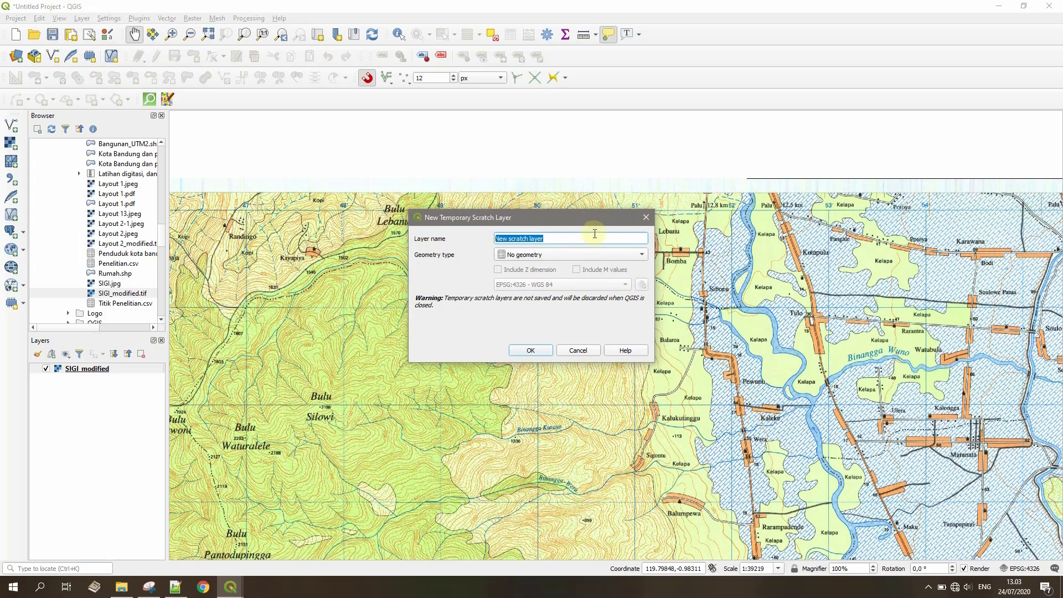
pyautogui.write('polygon')
pyautogui.click(590, 255)
pyautogui.click(570, 284)
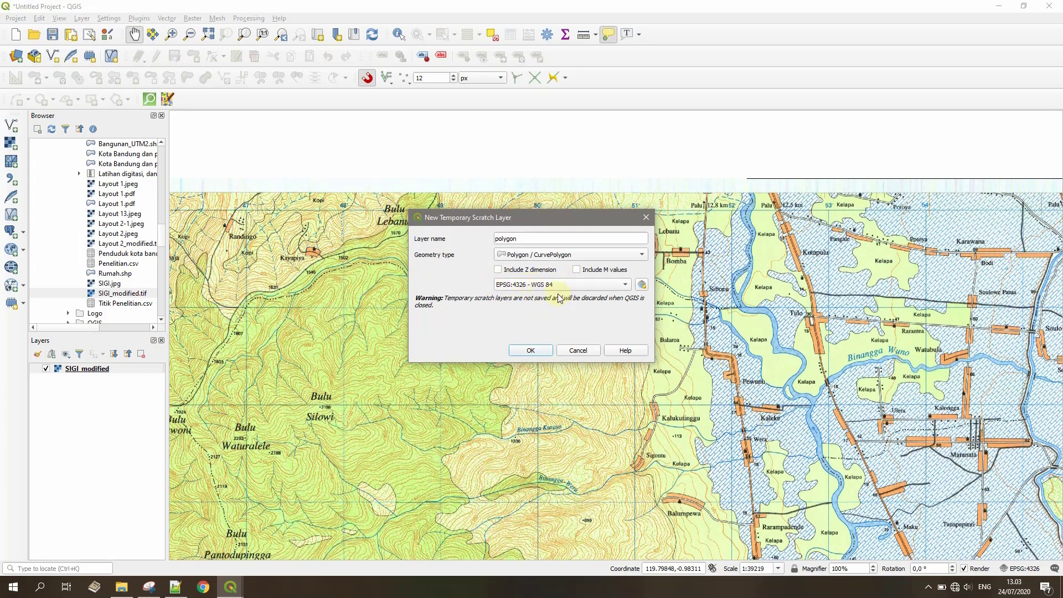
pyautogui.click(573, 283)
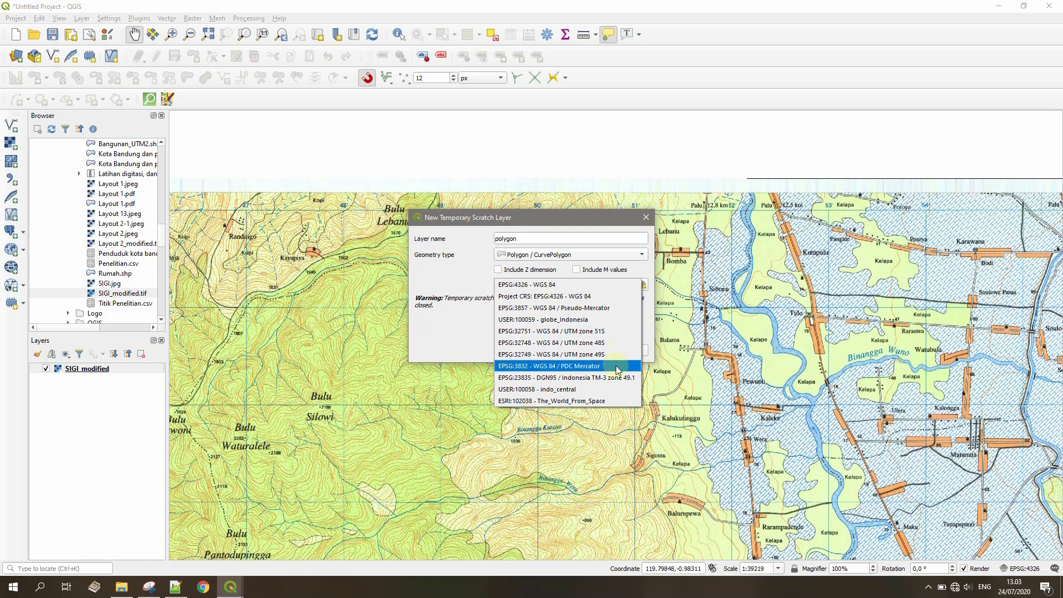
pyautogui.click(605, 332)
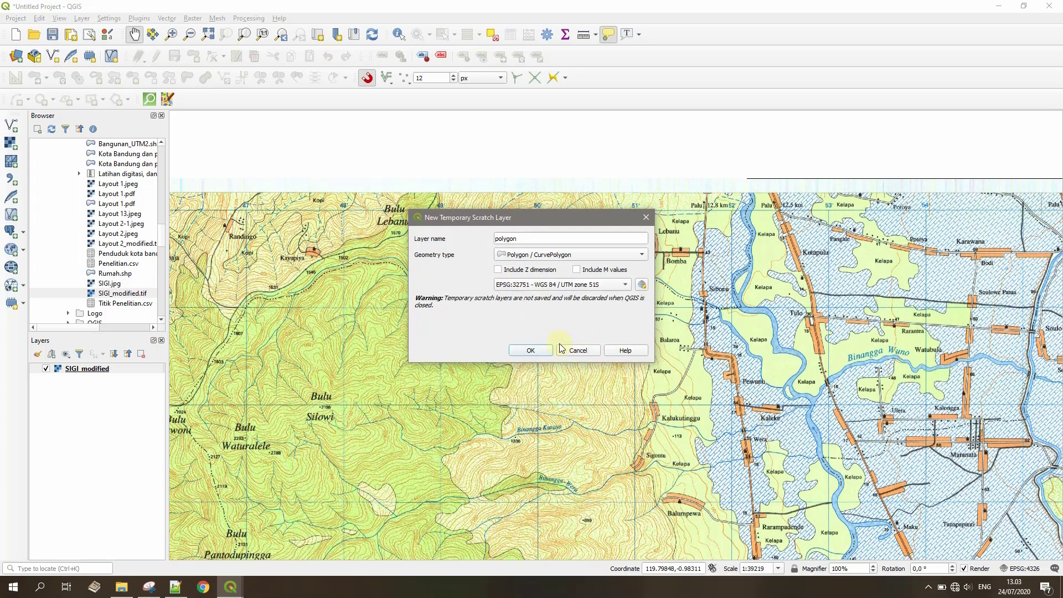
pyautogui.click(535, 355)
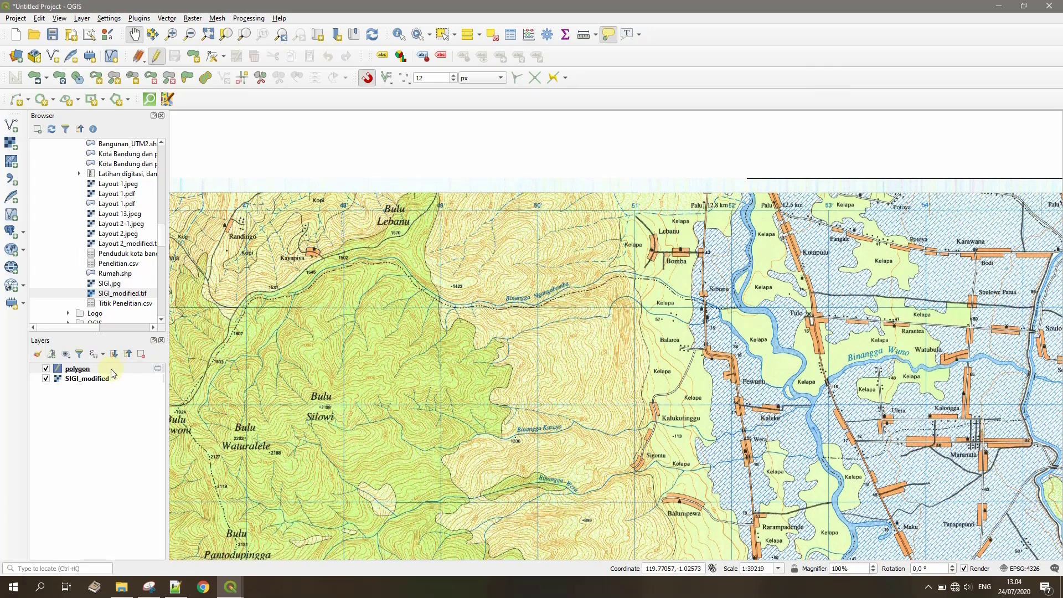
# Step: Turn editing of the polygon layer off and on again, and activate the Add Polygon Feature tool
pyautogui.click(93, 369)
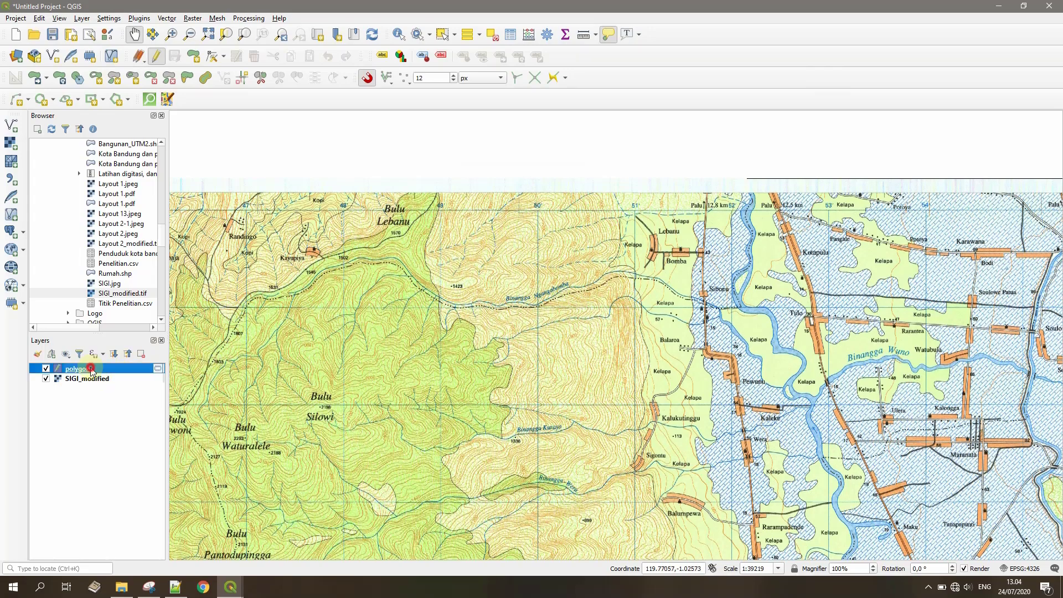
pyautogui.click(157, 59)
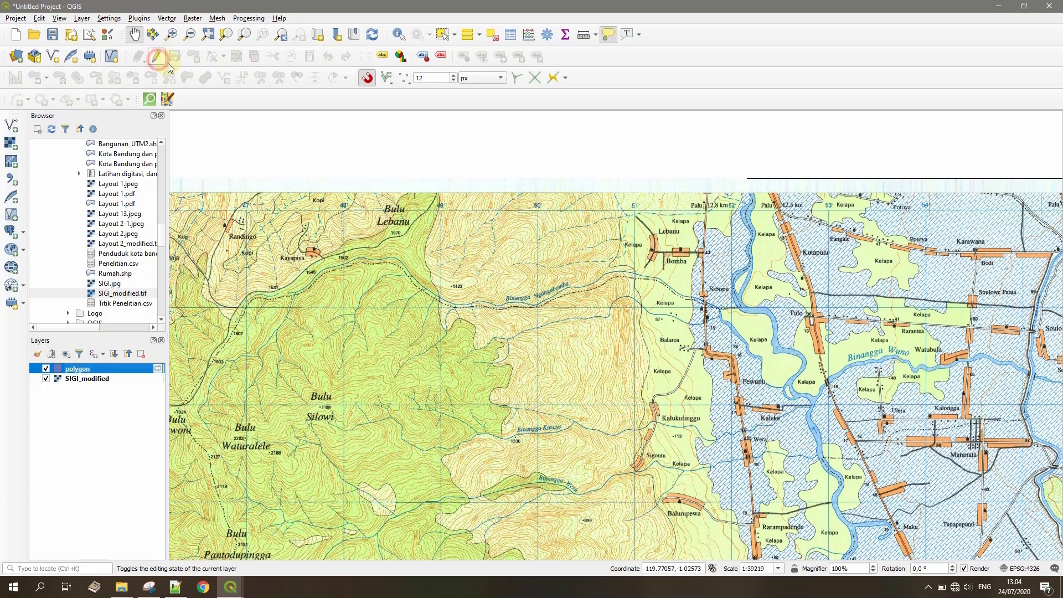
pyautogui.click(157, 56)
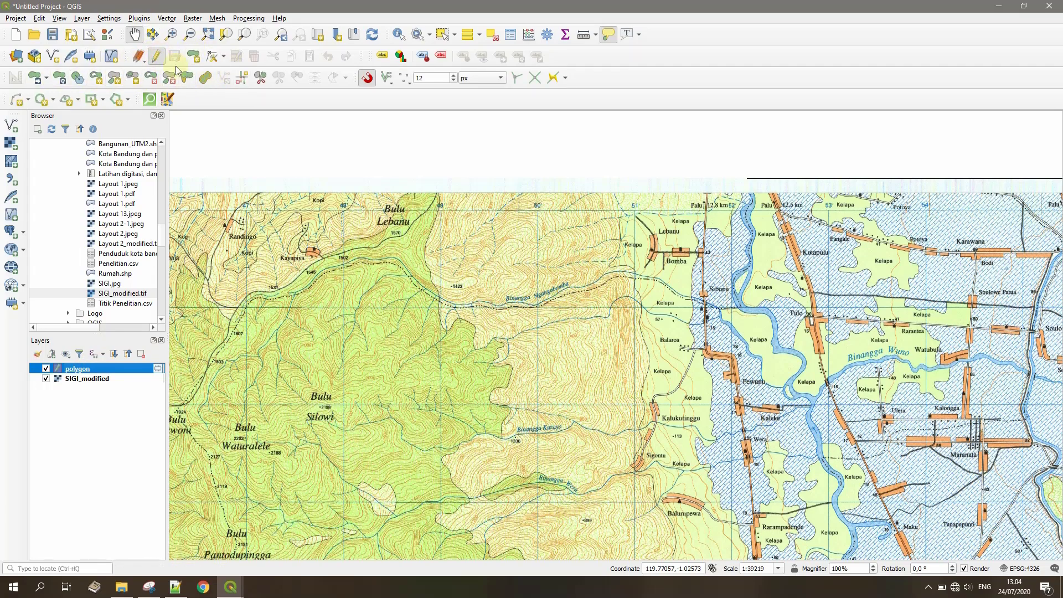
pyautogui.click(187, 77)
pyautogui.click(193, 56)
# Step: Draw a four-corner polygon from Bulu Lebanu east to the Palu road and south to just below Sigontu
pyautogui.click(368, 191)
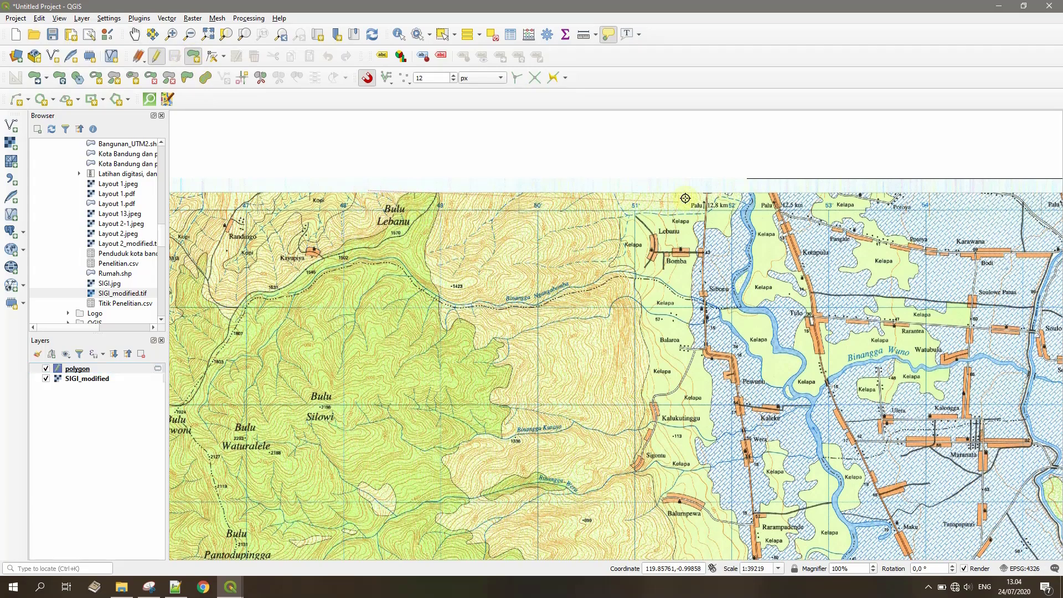
pyautogui.click(712, 192)
pyautogui.click(720, 480)
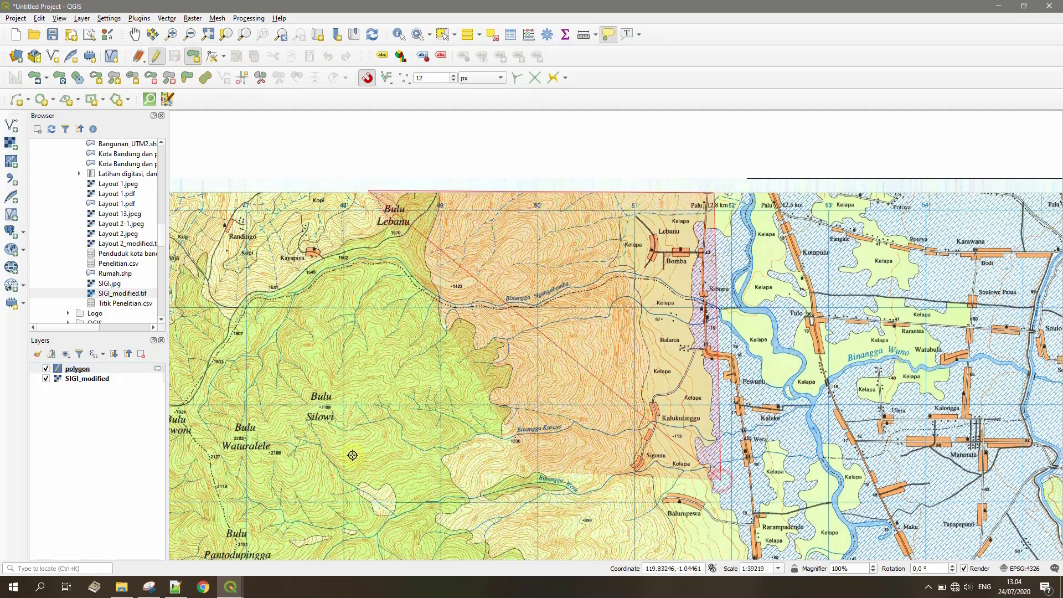
pyautogui.click(378, 478)
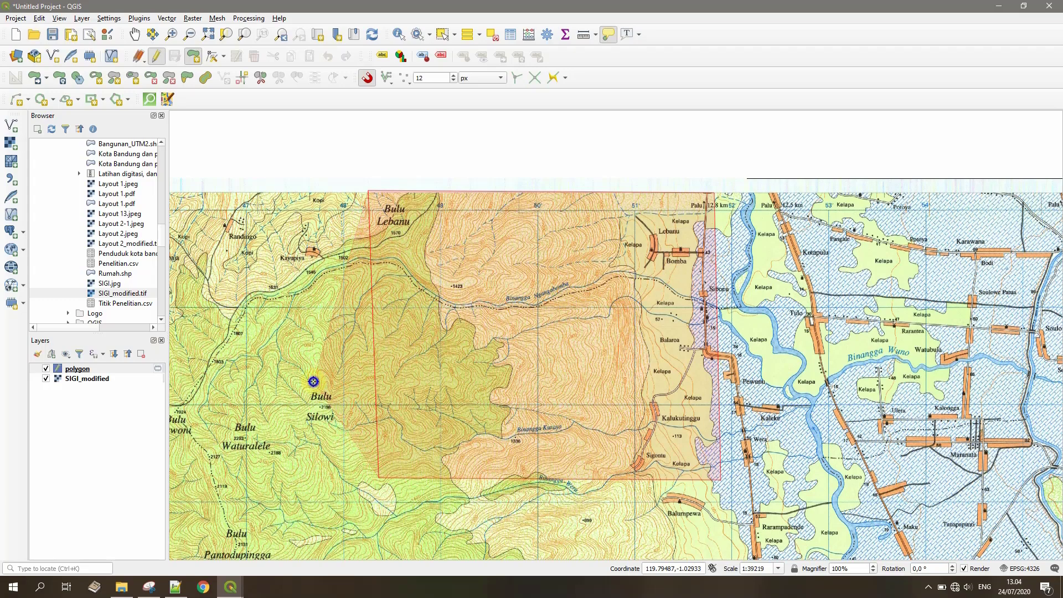
pyautogui.rightClick(313, 382)
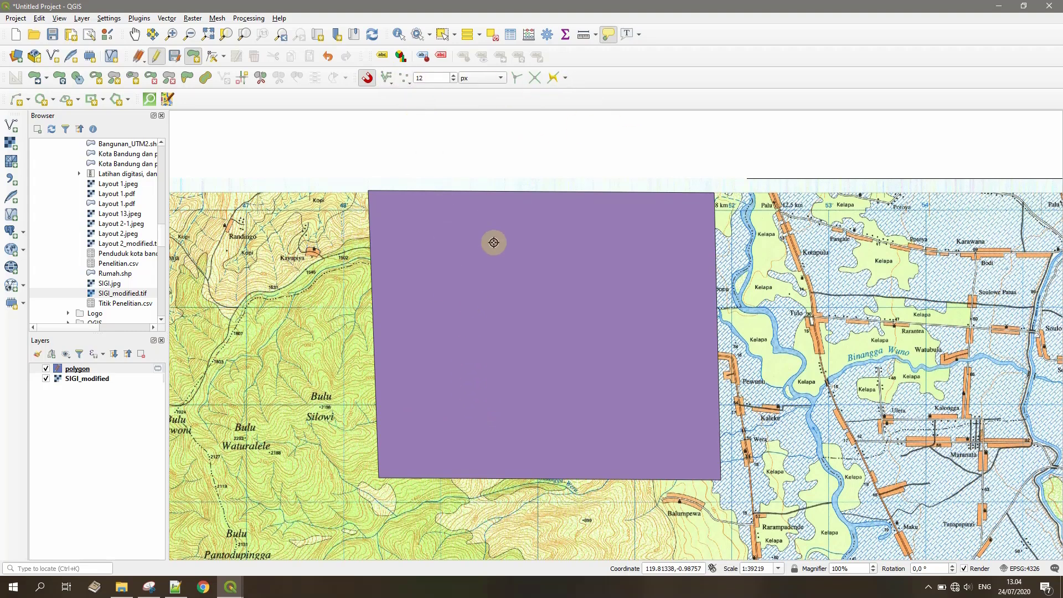
# Step: Show the Undo/Redo history and revert the polygon layer to its empty state
pyautogui.rightClick(488, 104)
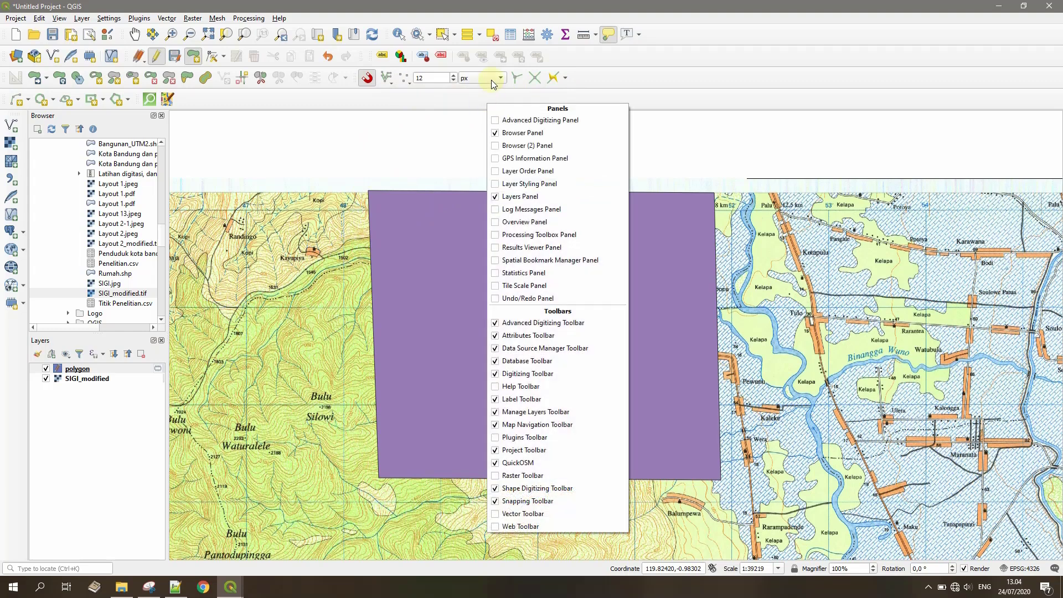
pyautogui.click(504, 298)
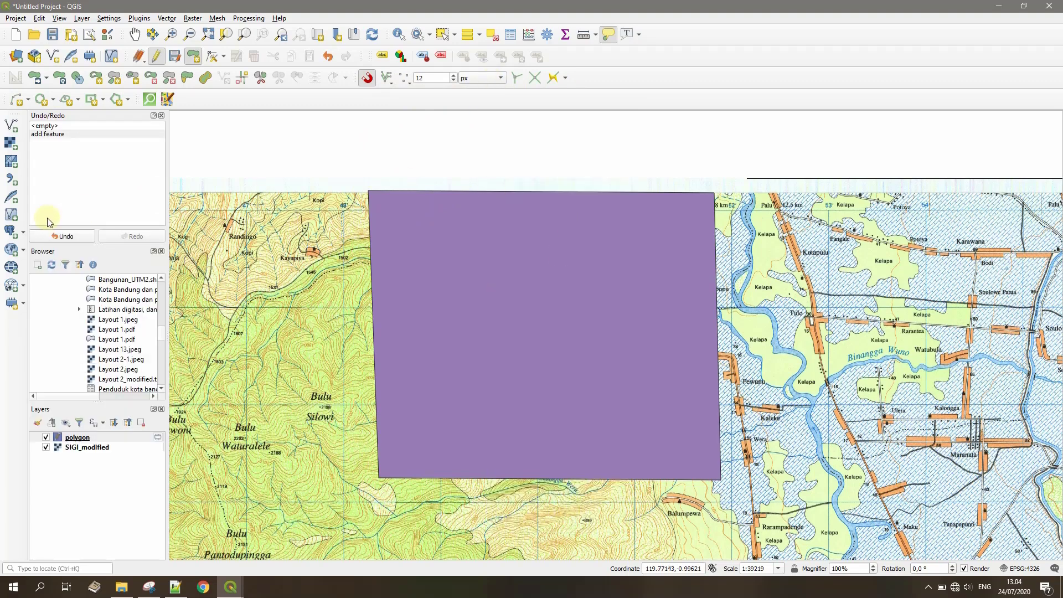
pyautogui.click(46, 125)
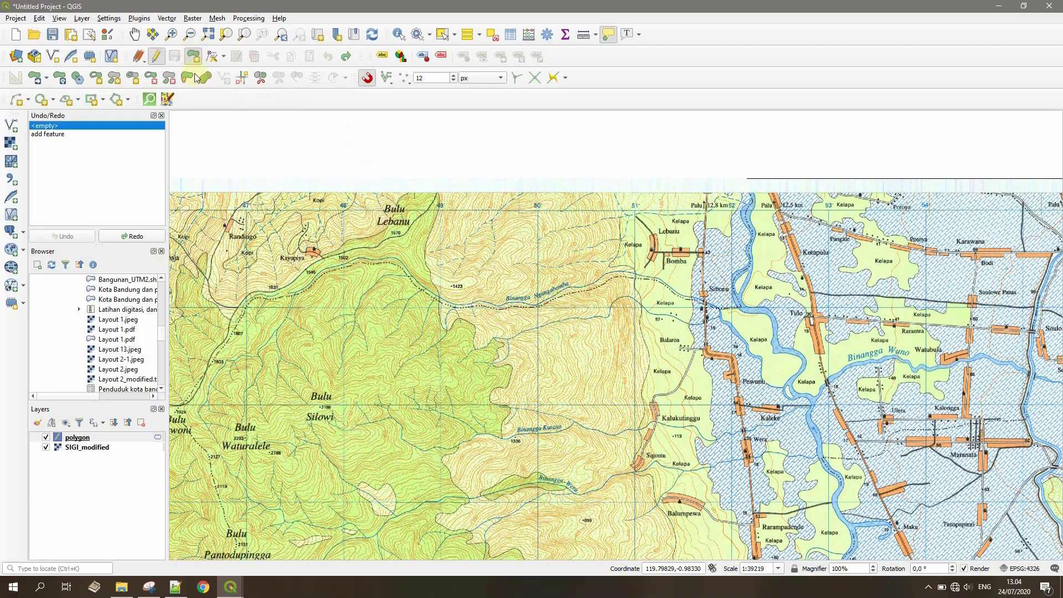
# Step: Draw a polygon around the green forest area from Bulu Lebanu south past Kayupiya, tracing the forest's eastern edge back to the map border
pyautogui.click(410, 191)
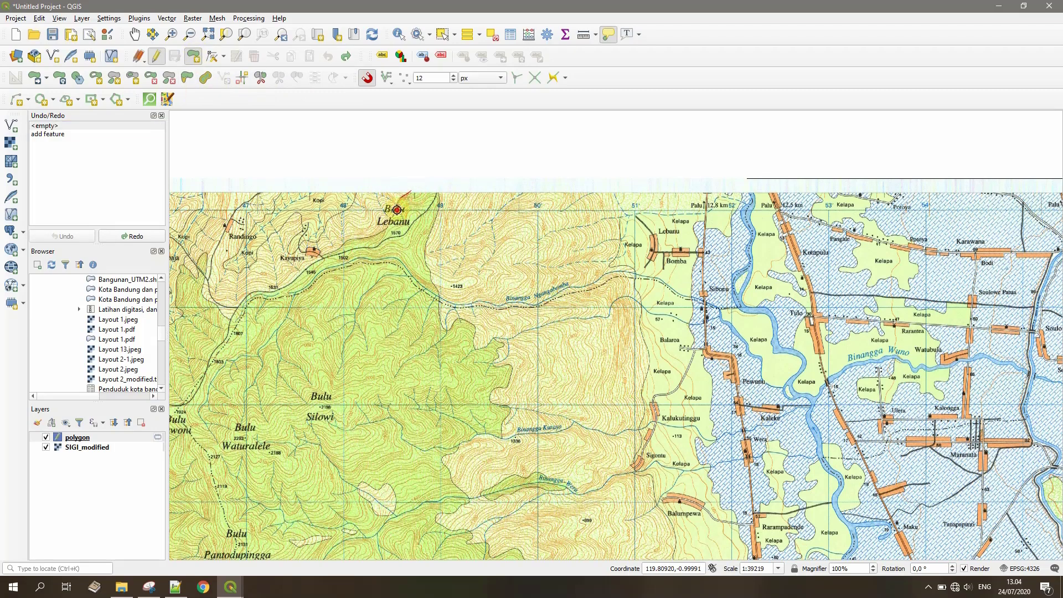
pyautogui.click(399, 199)
pyautogui.click(347, 242)
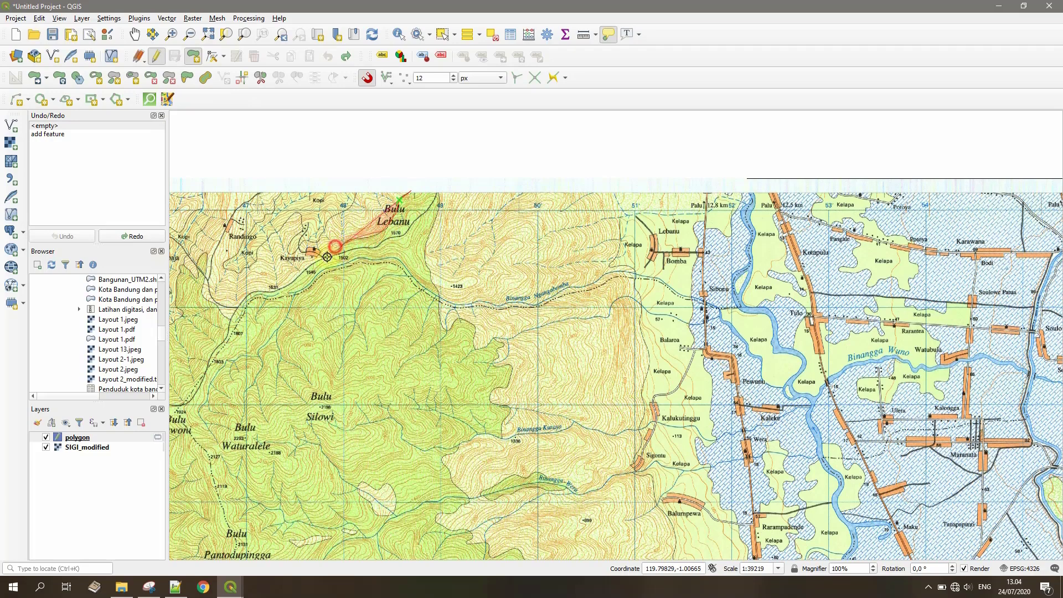
pyautogui.click(304, 322)
pyautogui.click(410, 381)
pyautogui.click(490, 391)
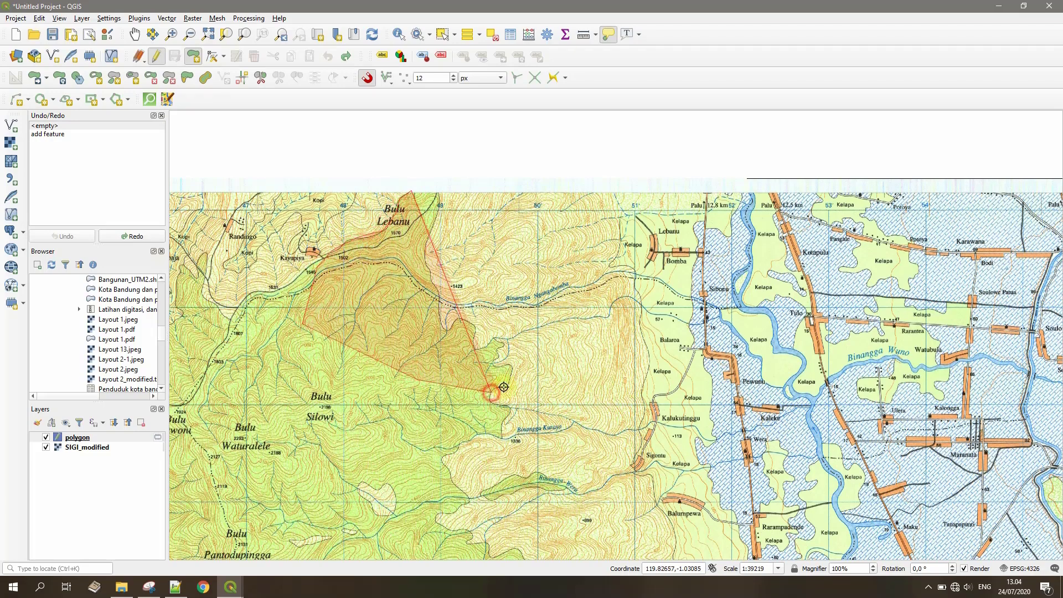
pyautogui.click(507, 369)
pyautogui.click(495, 363)
pyautogui.click(497, 338)
pyautogui.click(476, 339)
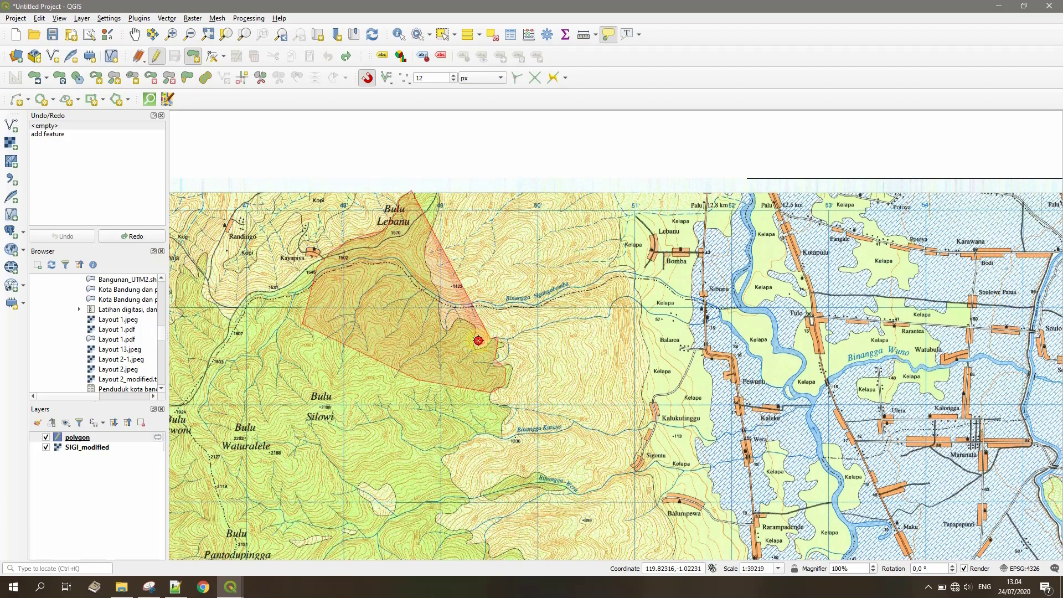
pyautogui.click(446, 319)
pyautogui.click(434, 292)
pyautogui.click(427, 249)
pyautogui.click(437, 202)
pyautogui.click(442, 192)
pyautogui.rightClick(440, 190)
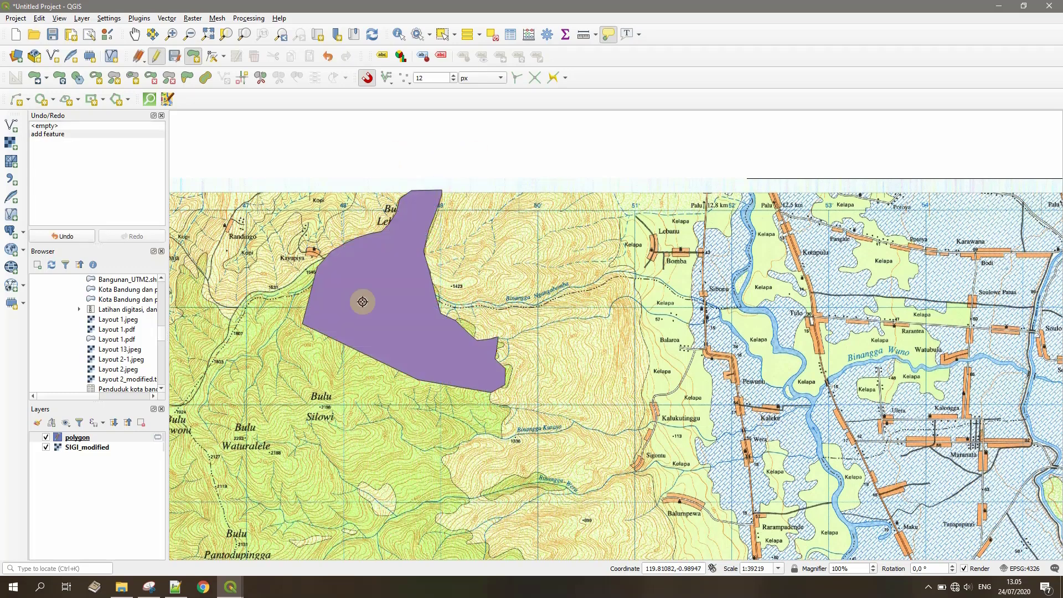
# Step: Draw an adjoining polygon over the contoured slope east to the Kelapa area, retracing the first polygon's eastern edge as the shared boundary
pyautogui.click(440, 191)
pyautogui.click(611, 193)
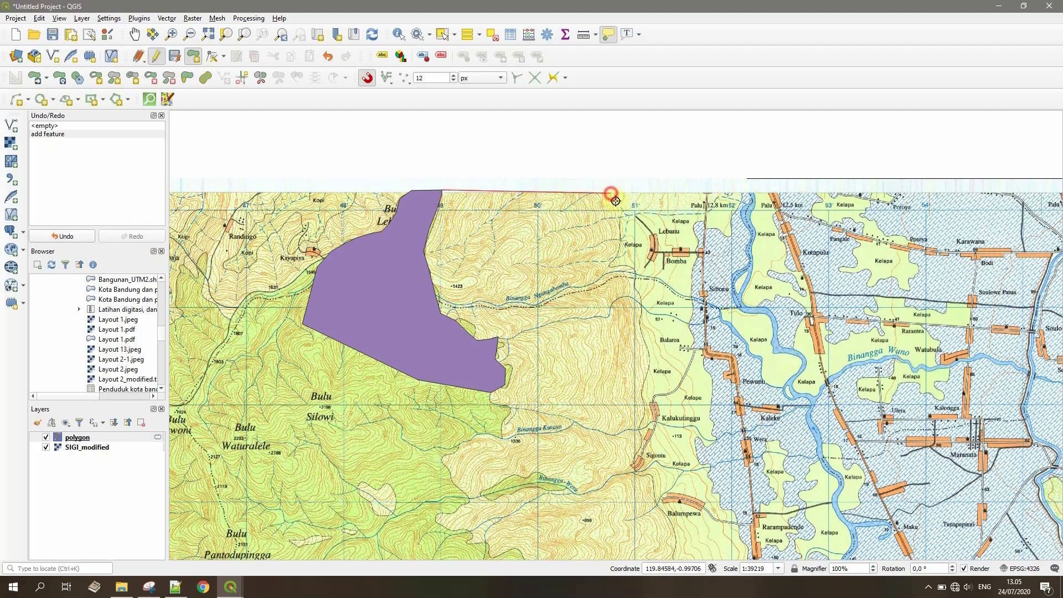
pyautogui.click(622, 246)
pyautogui.click(632, 270)
pyautogui.click(641, 307)
pyautogui.click(646, 366)
pyautogui.click(626, 399)
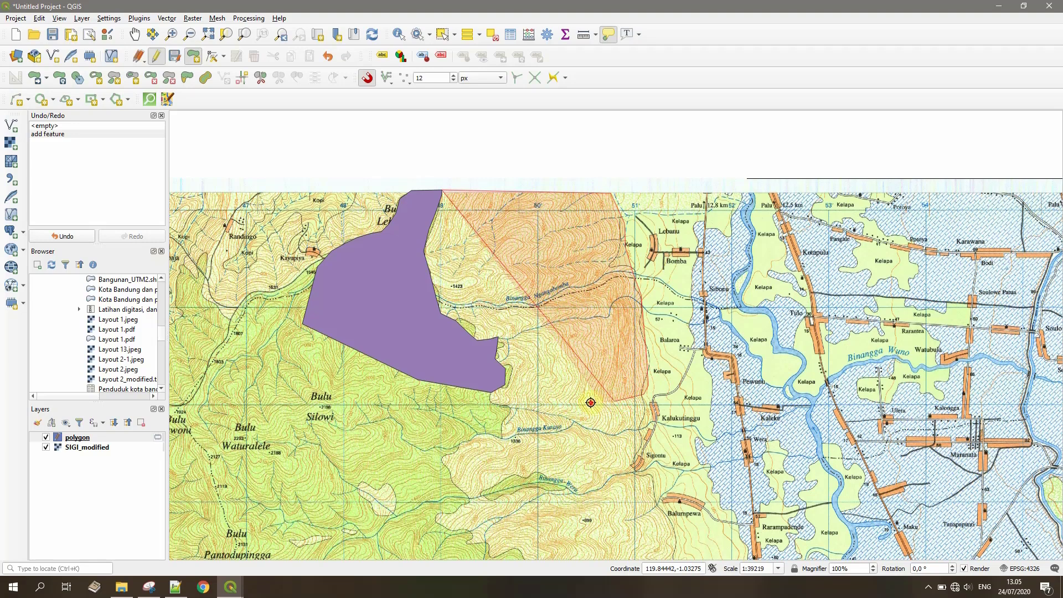
pyautogui.click(491, 394)
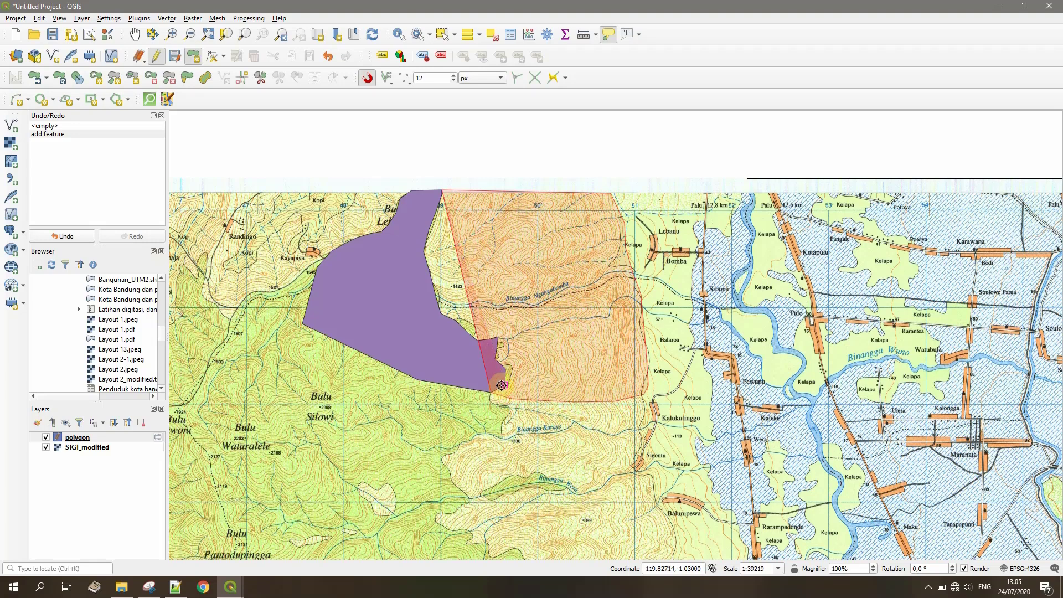
pyautogui.click(506, 369)
pyautogui.click(496, 360)
pyautogui.click(497, 336)
pyautogui.click(476, 339)
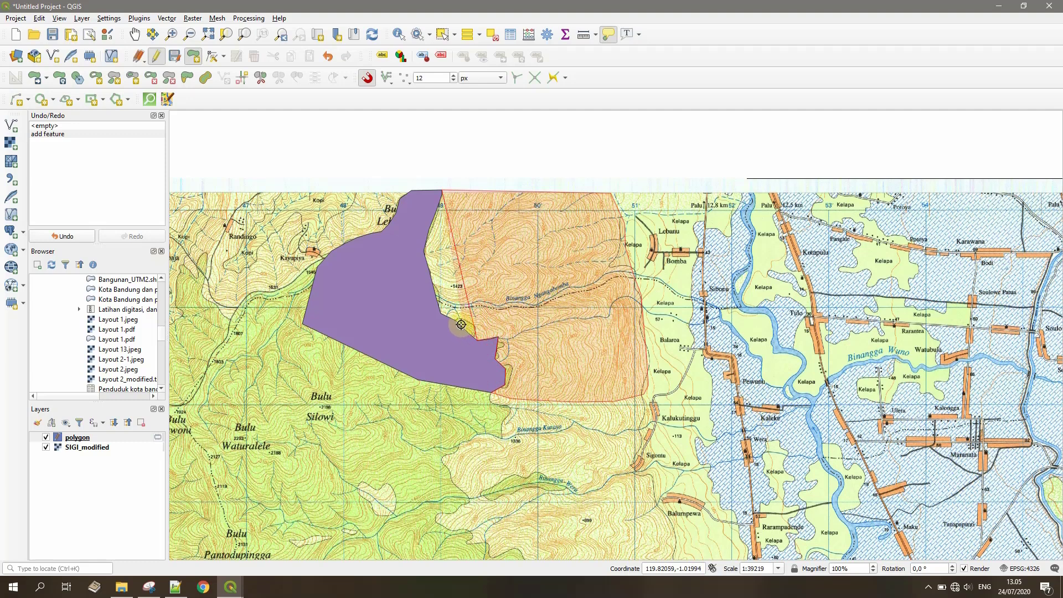
pyautogui.click(459, 322)
pyautogui.click(442, 317)
pyautogui.click(427, 254)
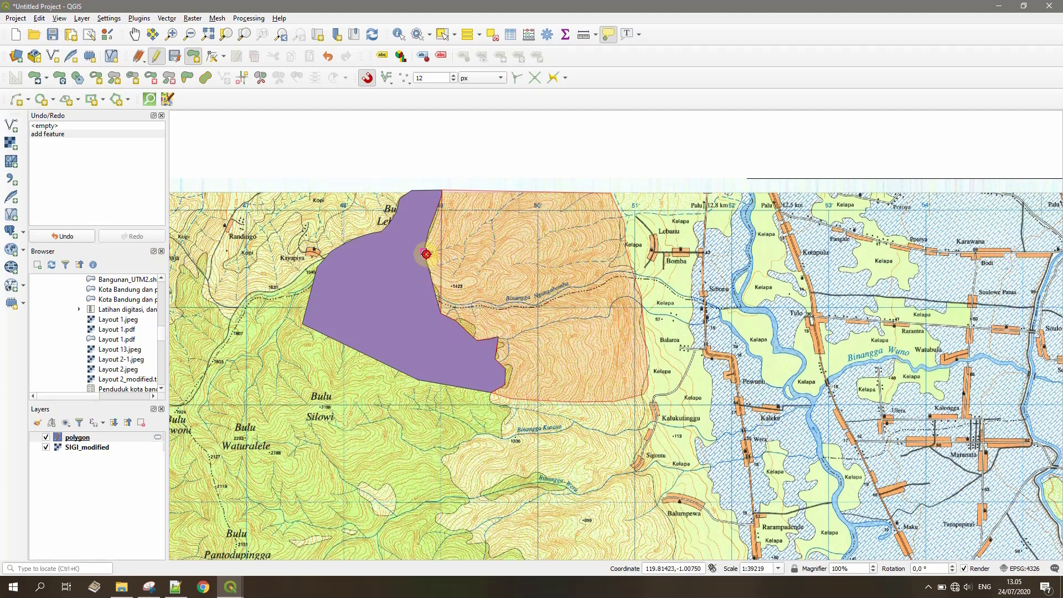
pyautogui.click(431, 224)
pyautogui.click(442, 199)
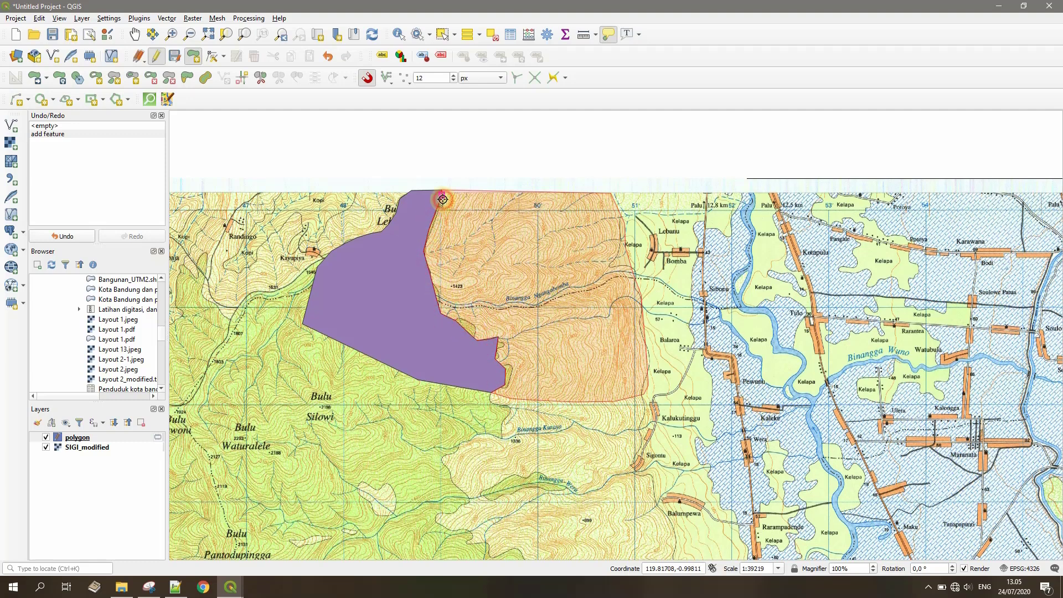
pyautogui.rightClick(442, 200)
# Step: Inspect the shared boundary of the two polygons up close and revert the polygon layer to its empty state
pyautogui.scroll(3, 498, 340)
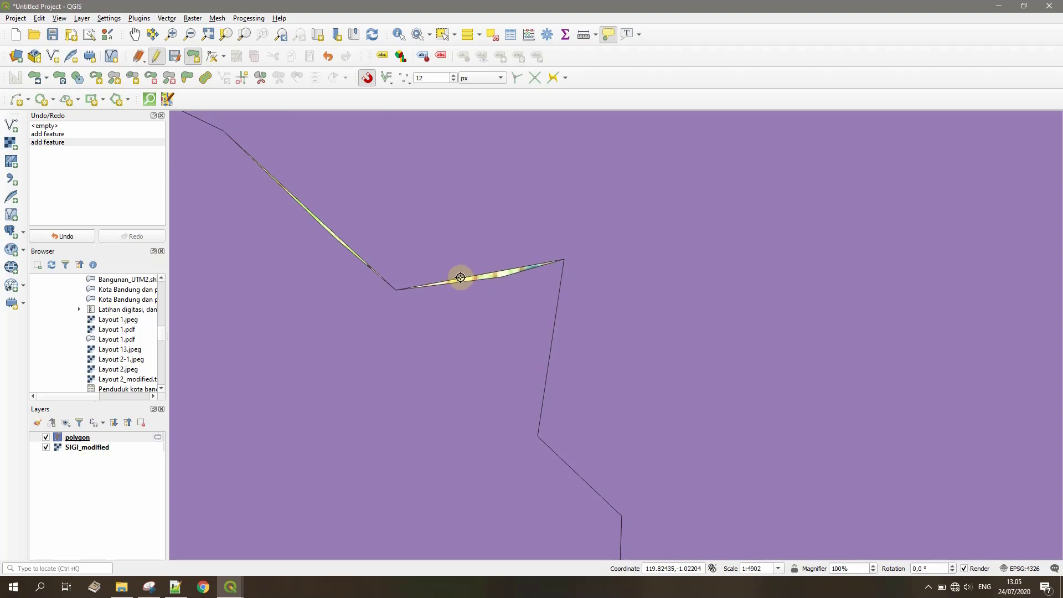
pyautogui.scroll(-2, 460, 276)
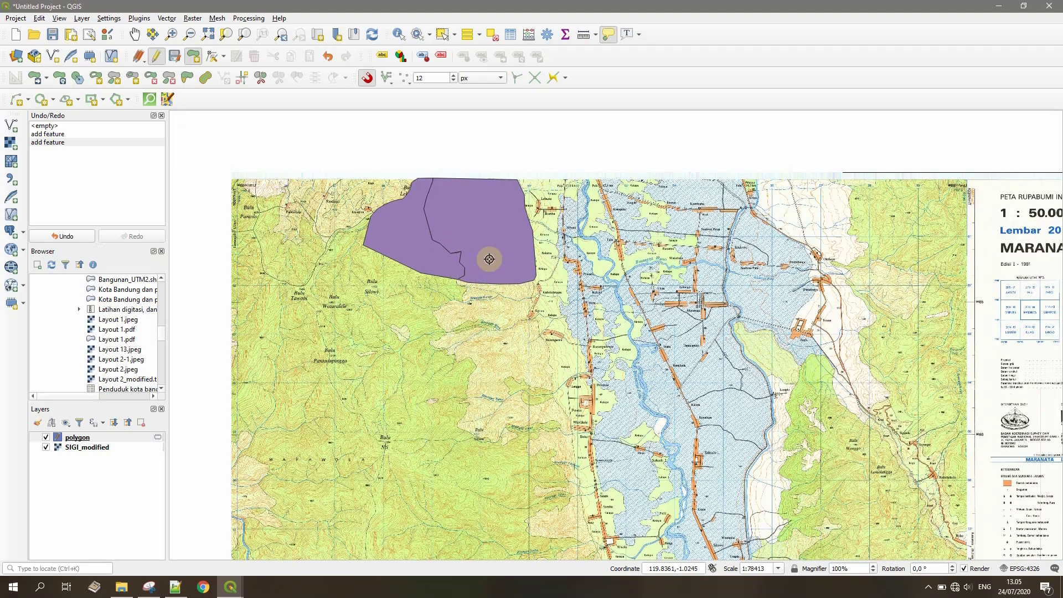
pyautogui.moveTo(492, 283); pyautogui.dragTo(500, 337)
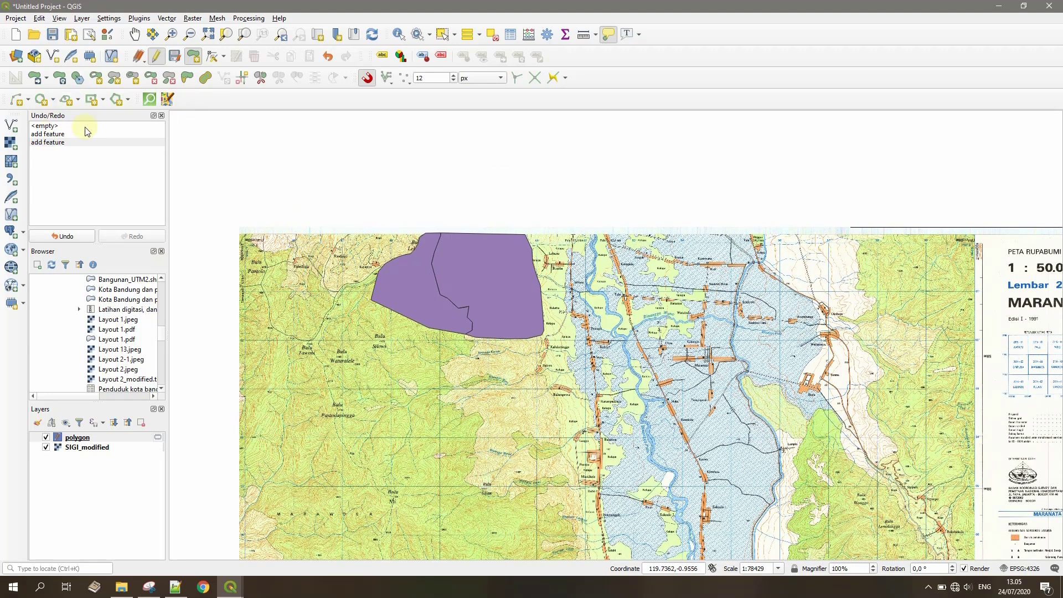
pyautogui.click(45, 127)
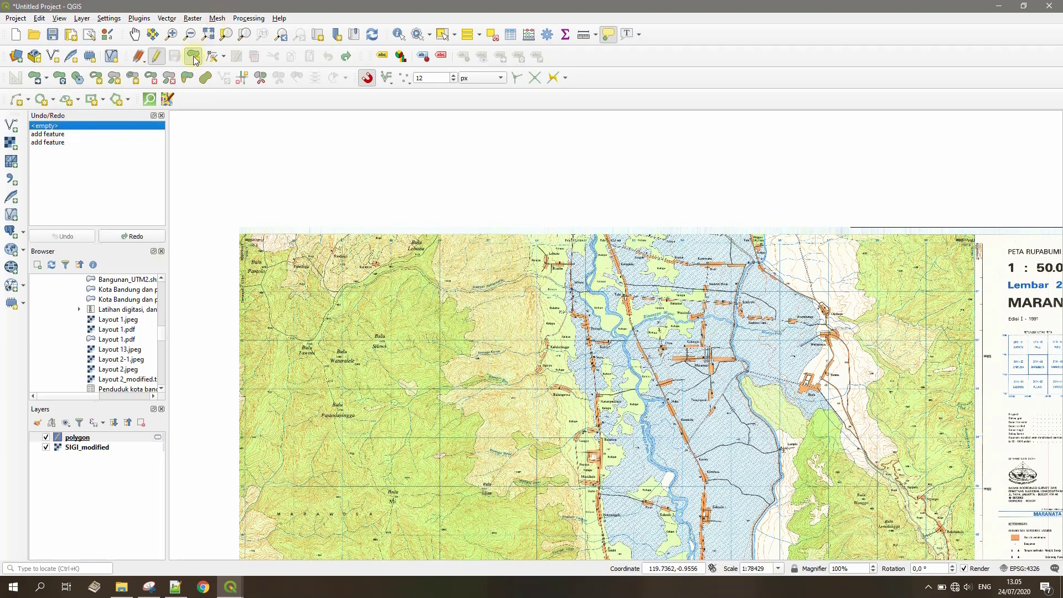
# Step: Draw a four-corner polygon from the map border northwest of Bulu Lebanu east to near Lebanu, south to Kalukutinggu and west to Bulu Silowi
pyautogui.scroll(1, 424, 231)
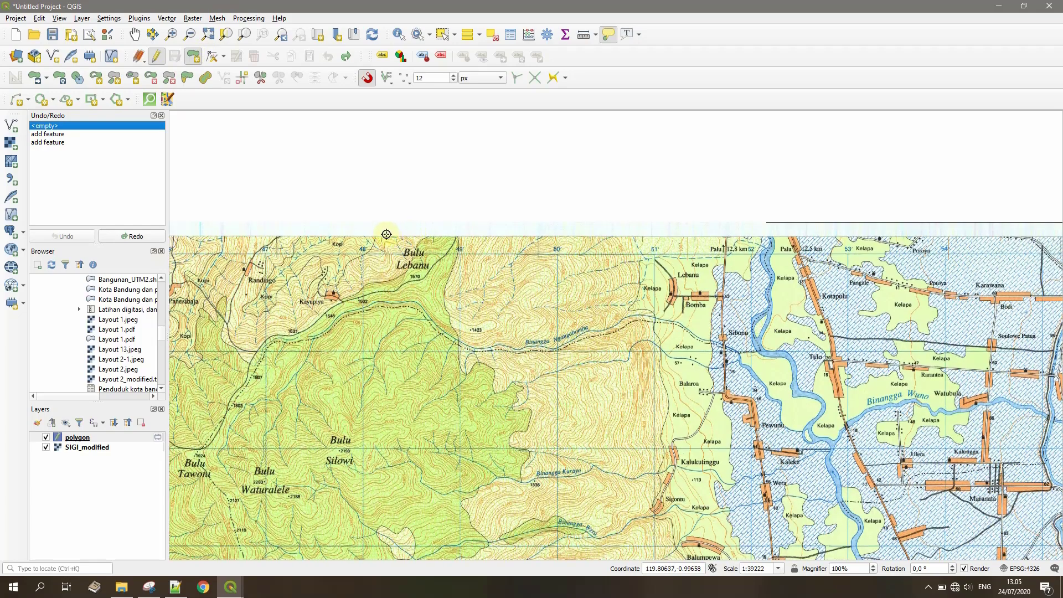
pyautogui.click(362, 235)
pyautogui.click(672, 234)
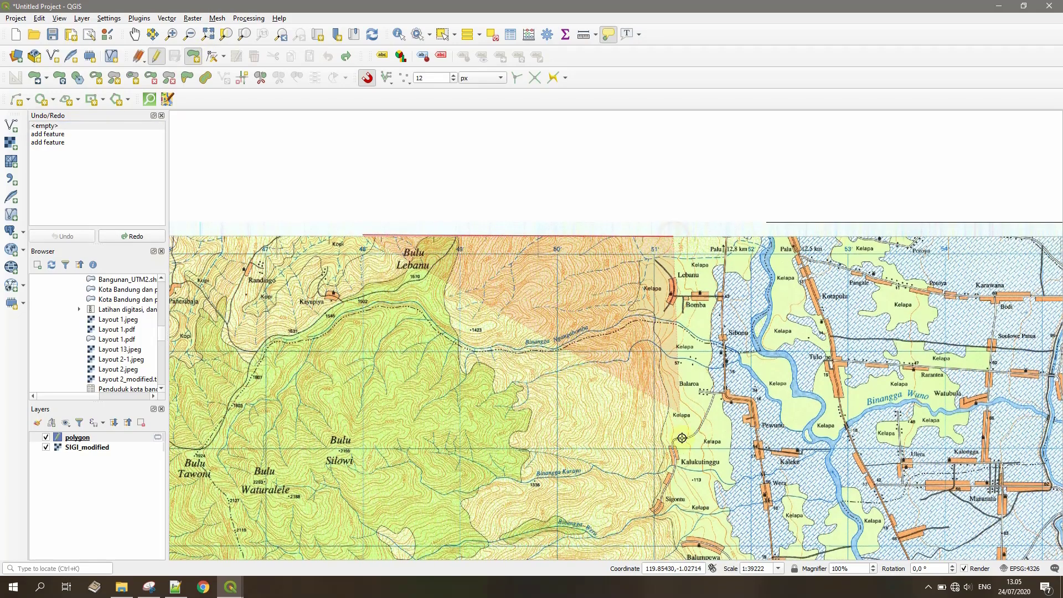
pyautogui.click(676, 465)
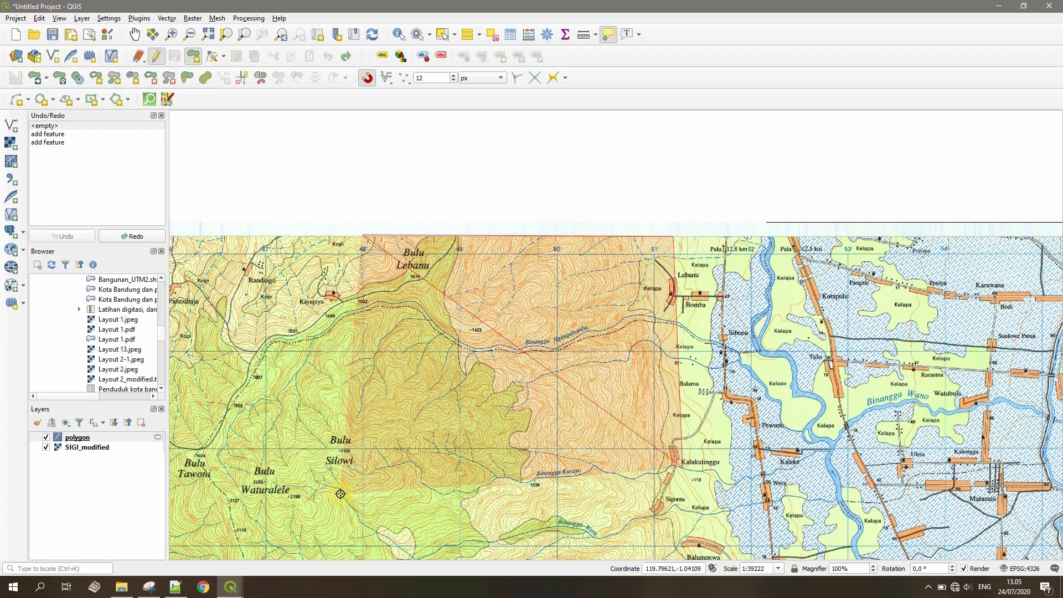
pyautogui.click(367, 482)
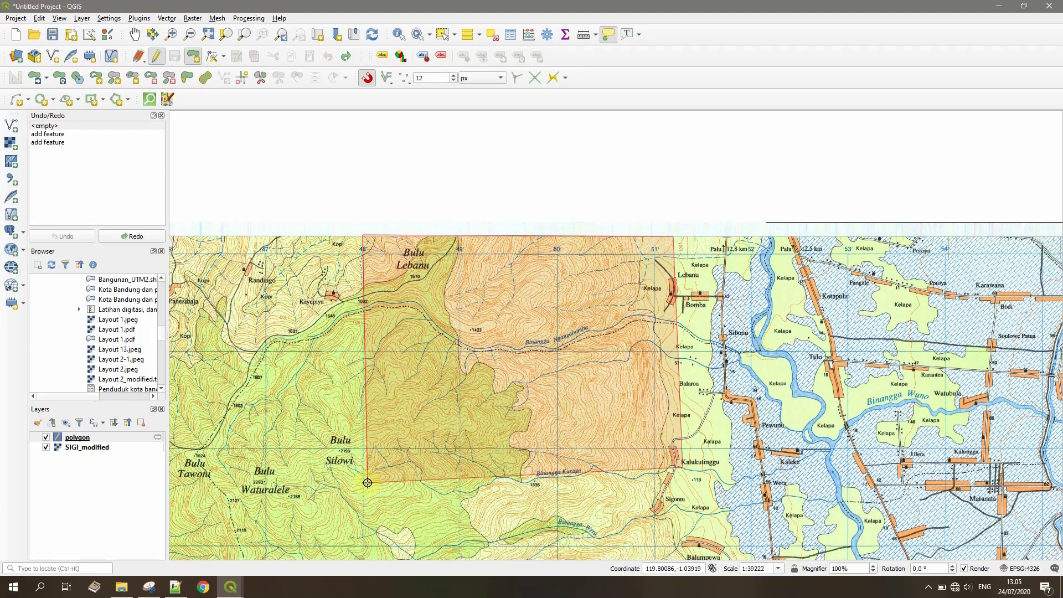
pyautogui.rightClick(367, 482)
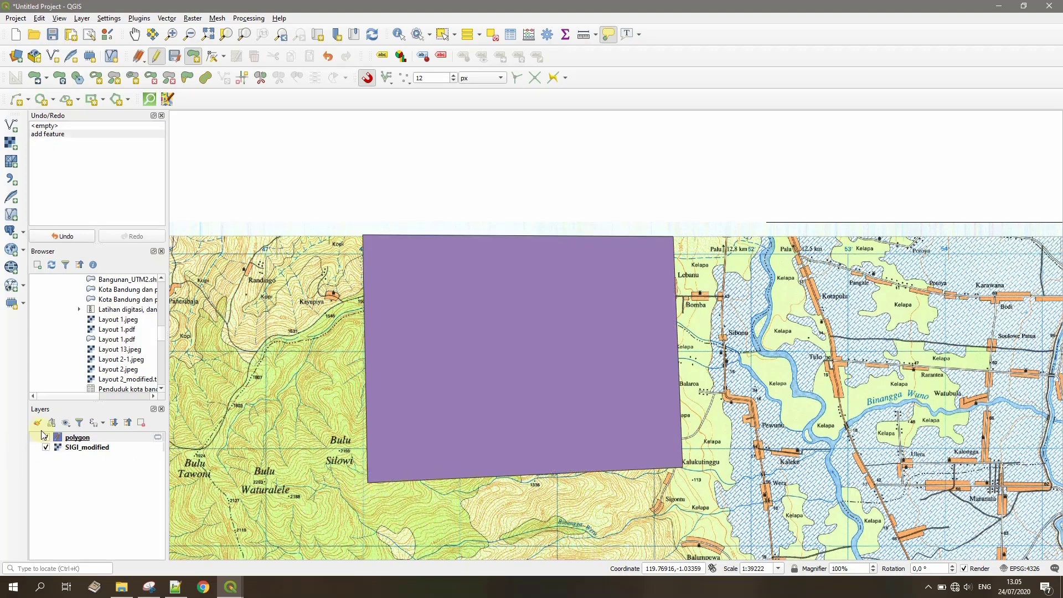
# Step: Set the polygon layer's simple fill to a transparent fill color in its symbology and apply it
pyautogui.click(59, 441)
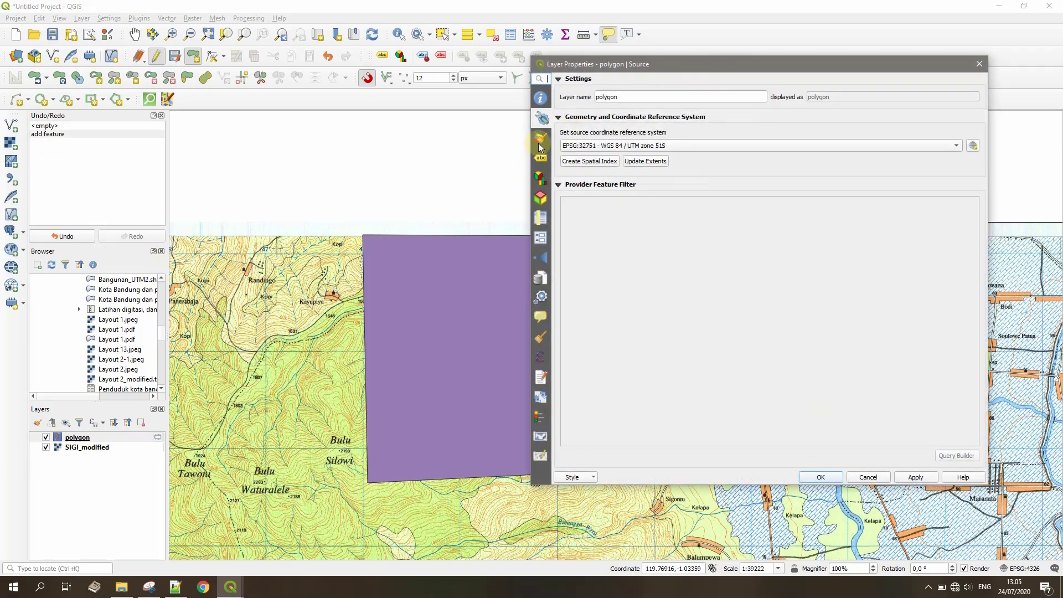
pyautogui.click(540, 141)
pyautogui.click(917, 108)
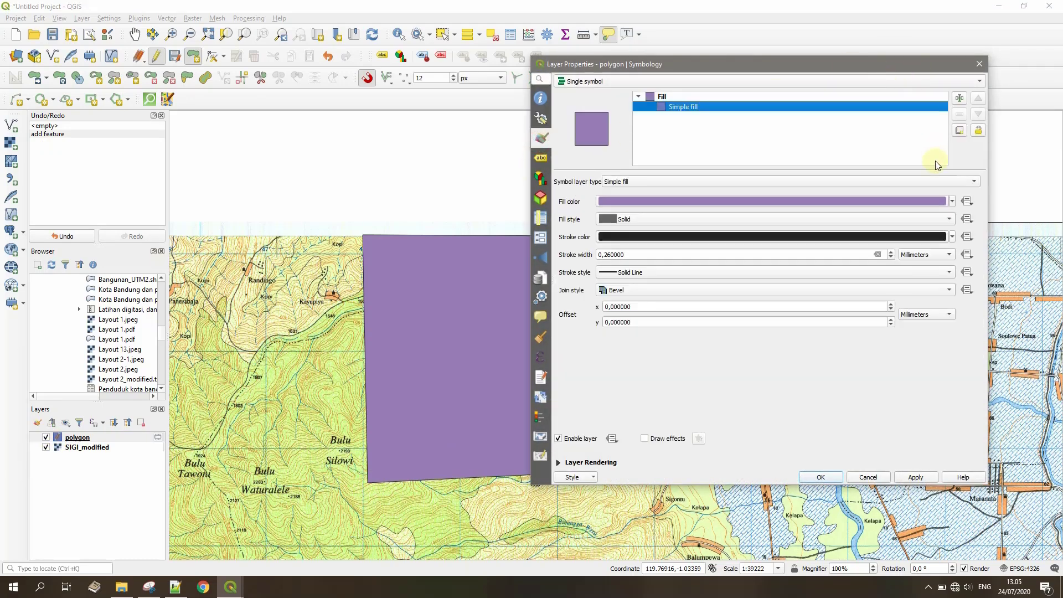
pyautogui.click(952, 201)
pyautogui.click(602, 213)
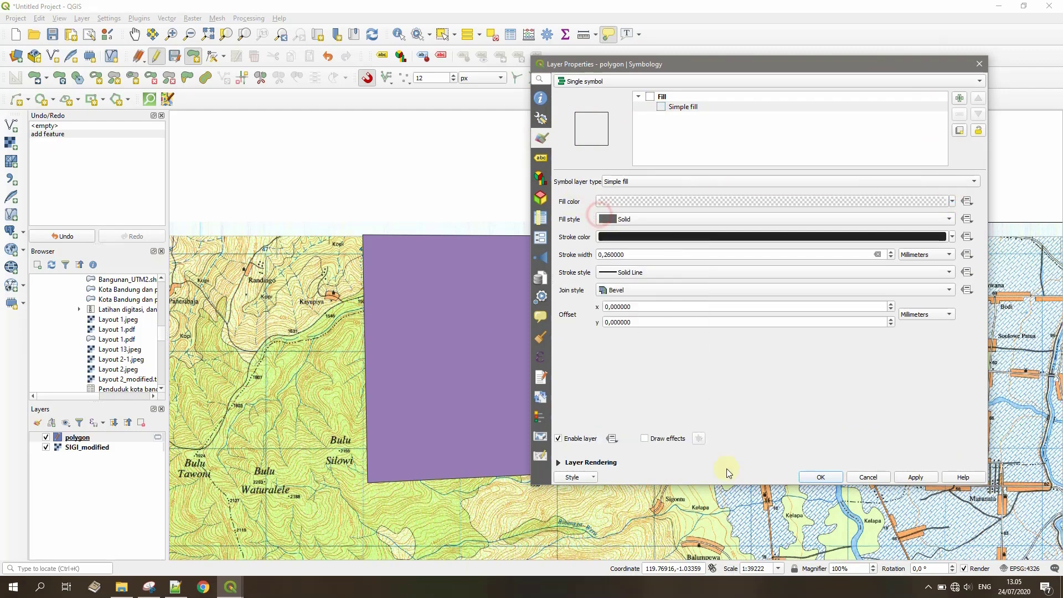
pyautogui.click(820, 479)
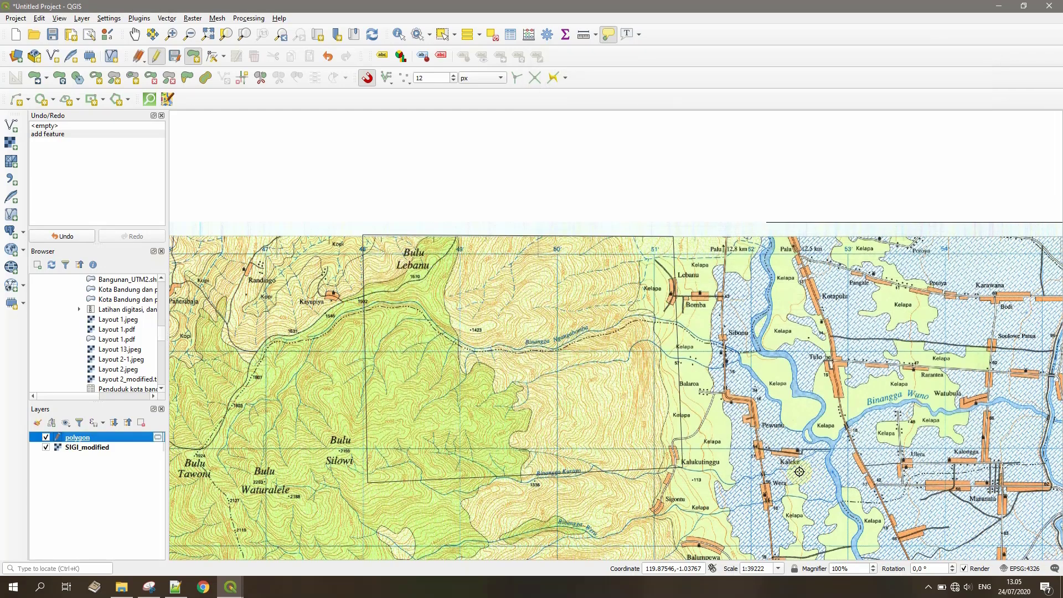
# Step: Split the polygon with Split Features along the eastern edge of the green forest, from above the northern map border to below Binangga Kurayo
pyautogui.moveTo(860, 339); pyautogui.dragTo(858, 309)
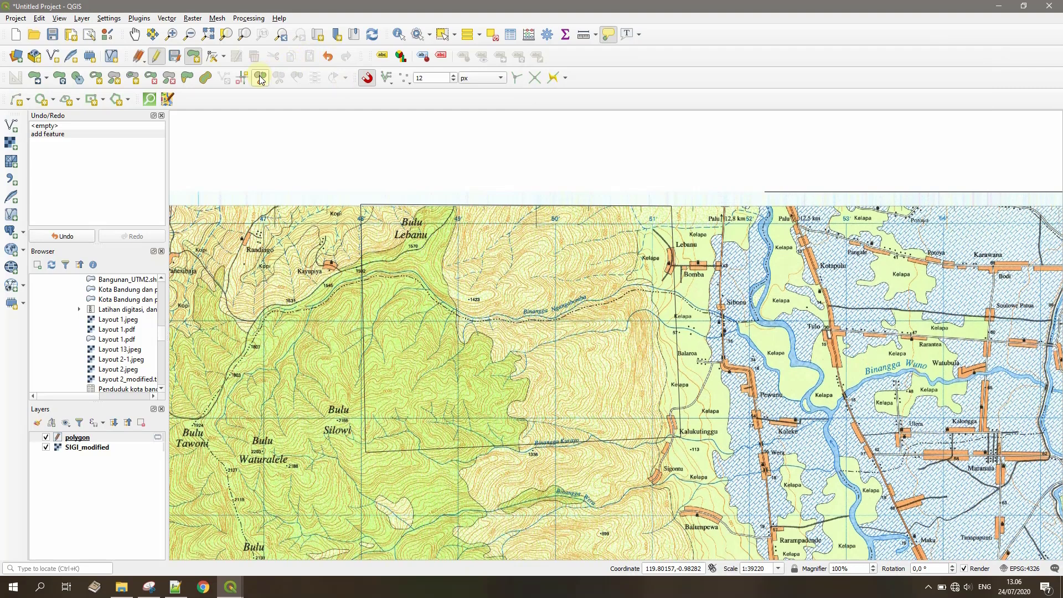
pyautogui.click(260, 78)
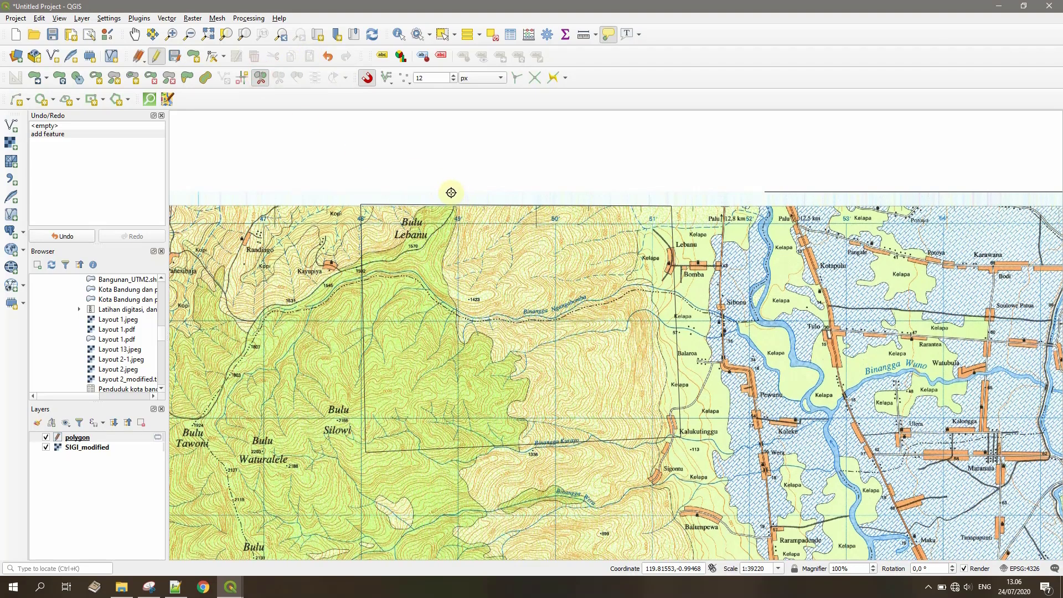
pyautogui.click(448, 189)
pyautogui.click(455, 211)
pyautogui.click(453, 232)
pyautogui.click(444, 249)
pyautogui.click(441, 274)
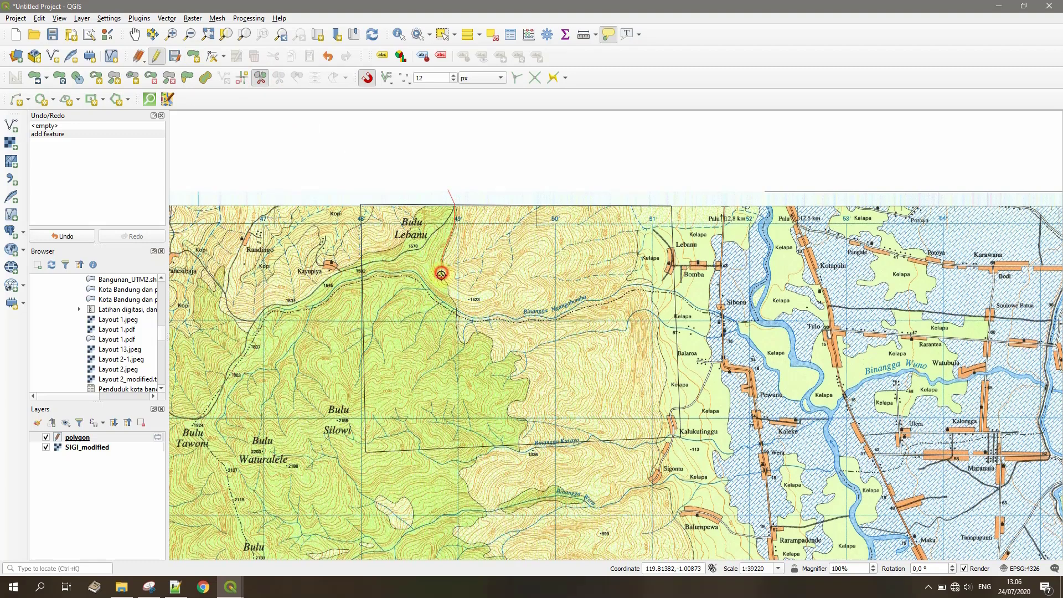
pyautogui.click(455, 309)
pyautogui.click(464, 341)
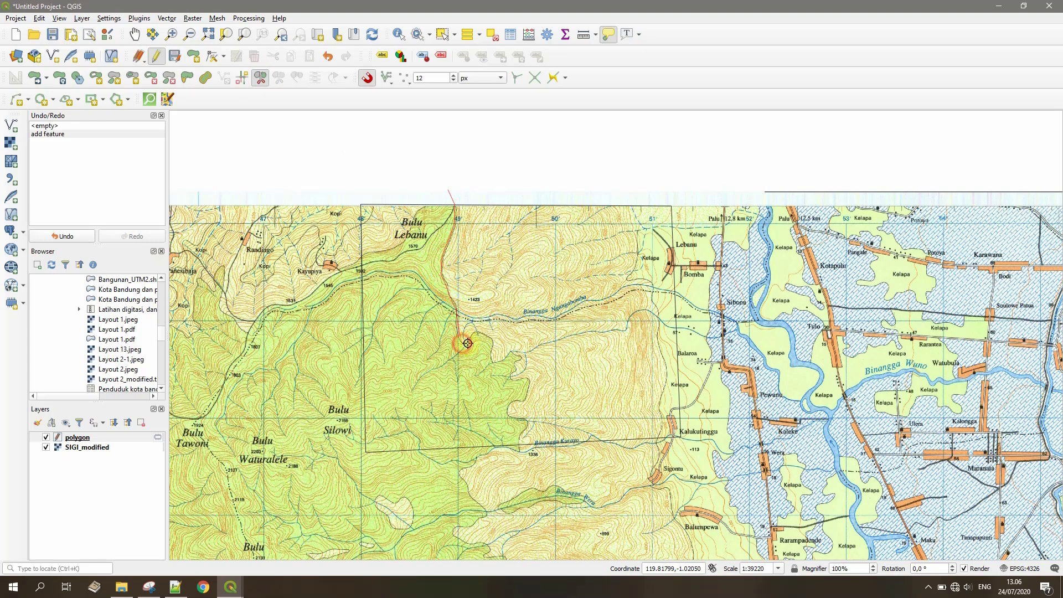
pyautogui.click(494, 360)
pyautogui.click(519, 361)
pyautogui.click(534, 364)
pyautogui.click(536, 381)
pyautogui.click(524, 404)
pyautogui.click(519, 419)
pyautogui.click(525, 439)
pyautogui.rightClick(523, 459)
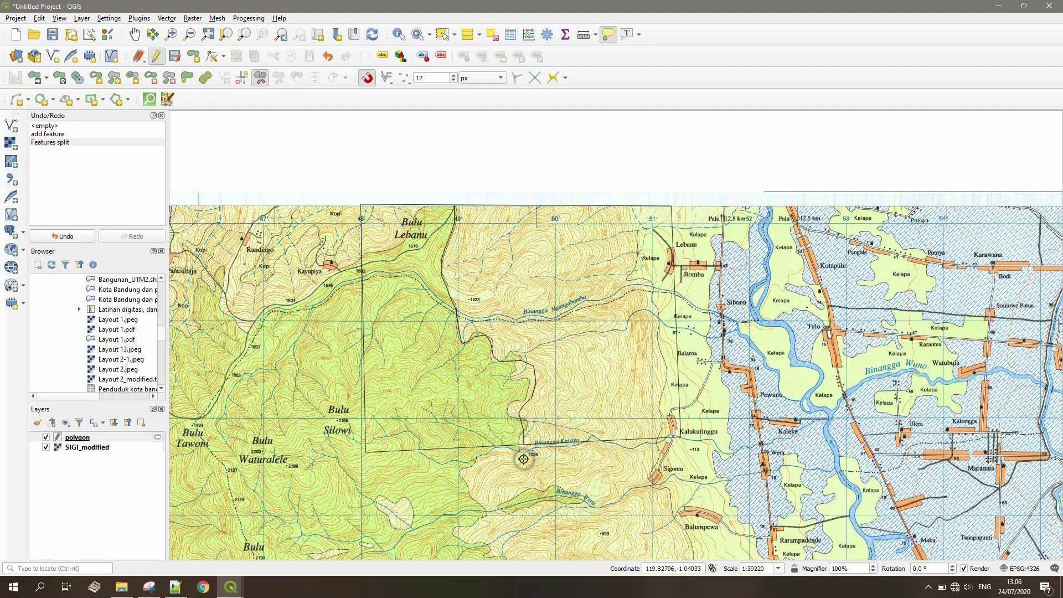
# Step: Select the western and eastern parts of the split polygon in turn and inspect their shared boundary
pyautogui.click(442, 34)
pyautogui.click(436, 313)
pyautogui.click(533, 313)
pyautogui.click(392, 314)
pyautogui.click(531, 299)
pyautogui.scroll(3, 467, 324)
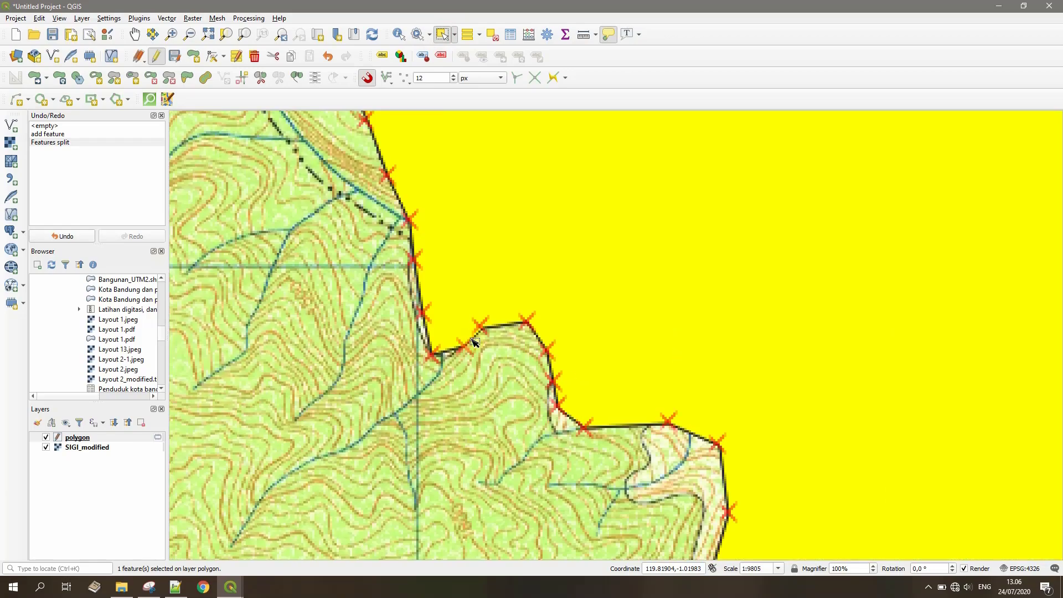
pyautogui.scroll(-1, 410, 337)
pyautogui.click(334, 244)
pyautogui.click(410, 245)
pyautogui.click(325, 270)
pyautogui.scroll(-1, 381, 265)
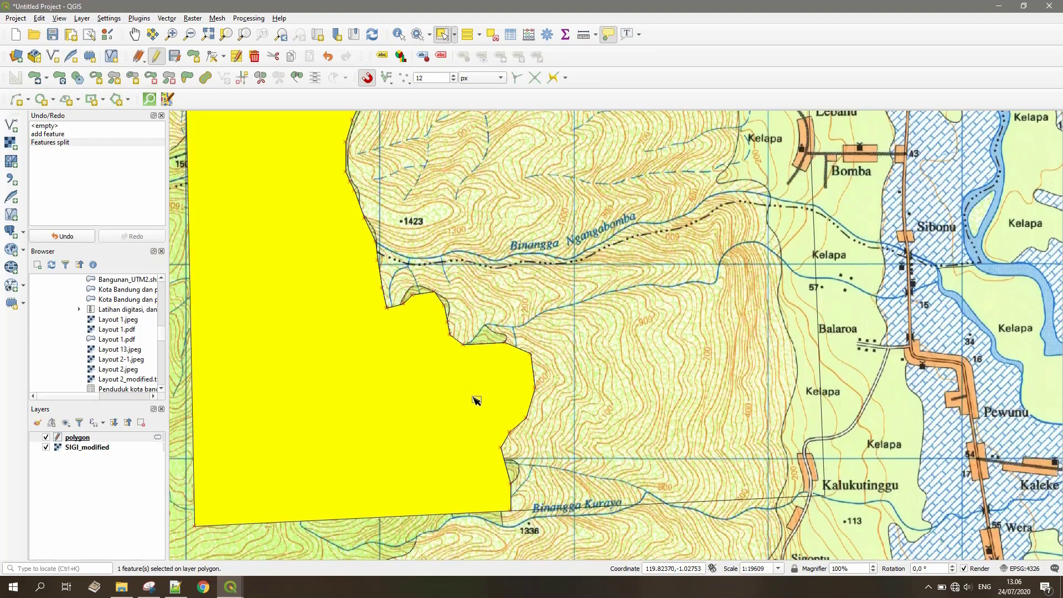
# Step: Cut the selected western part of the split polygon and undo the cut
pyautogui.moveTo(454, 236); pyautogui.dragTo(364, 380)
pyautogui.click(272, 56)
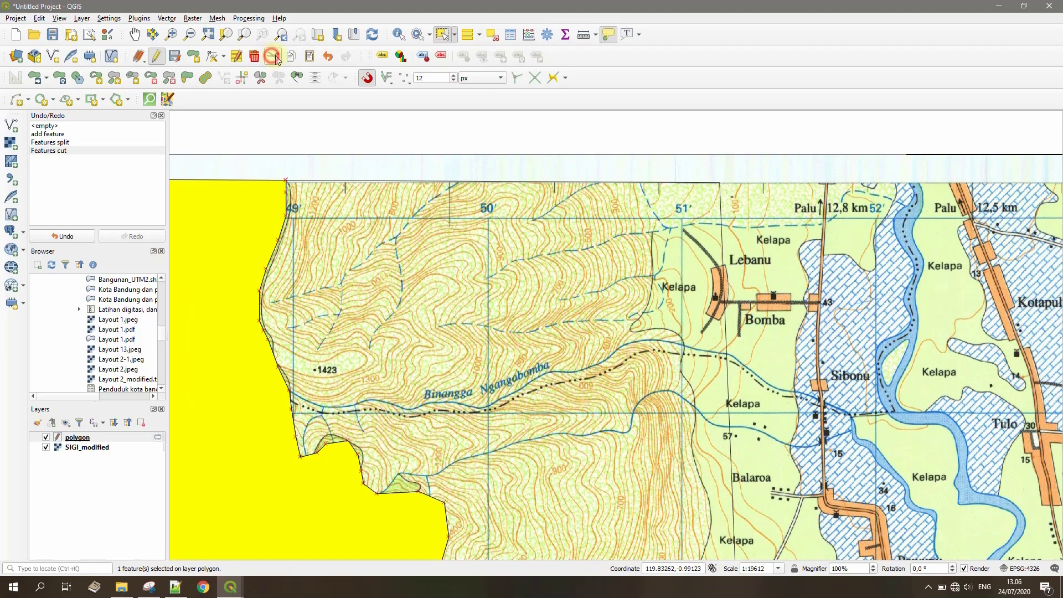
pyautogui.scroll(-1, 673, 165)
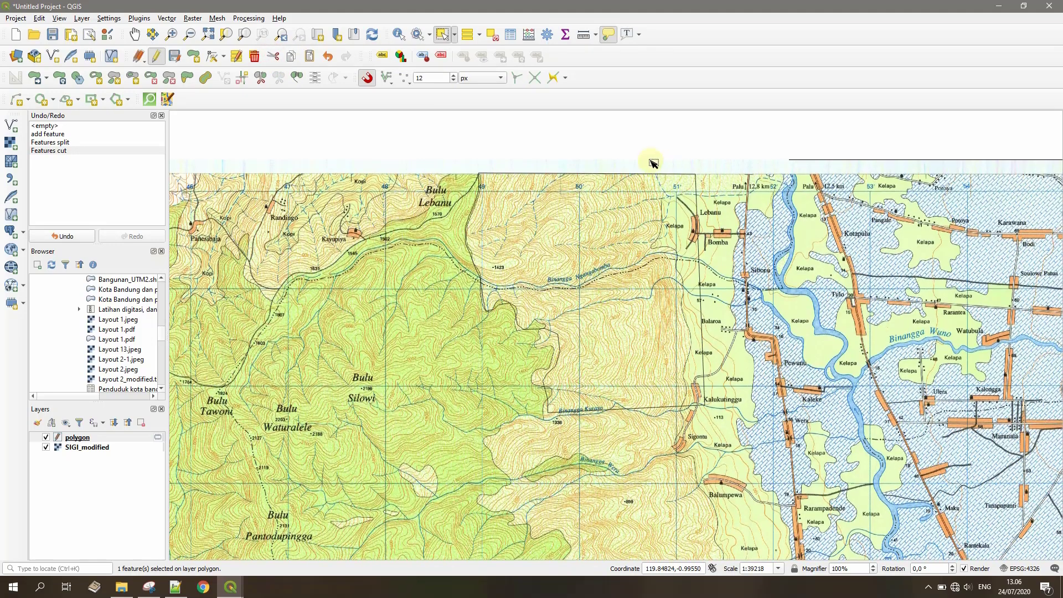
pyautogui.hotkey('ctrl', 'z')
# Step: Split the eastern part with Split Features along the edge of the Kelapa area, from above the northern map border to near Sigontu
pyautogui.click(264, 79)
pyautogui.click(666, 159)
pyautogui.click(660, 245)
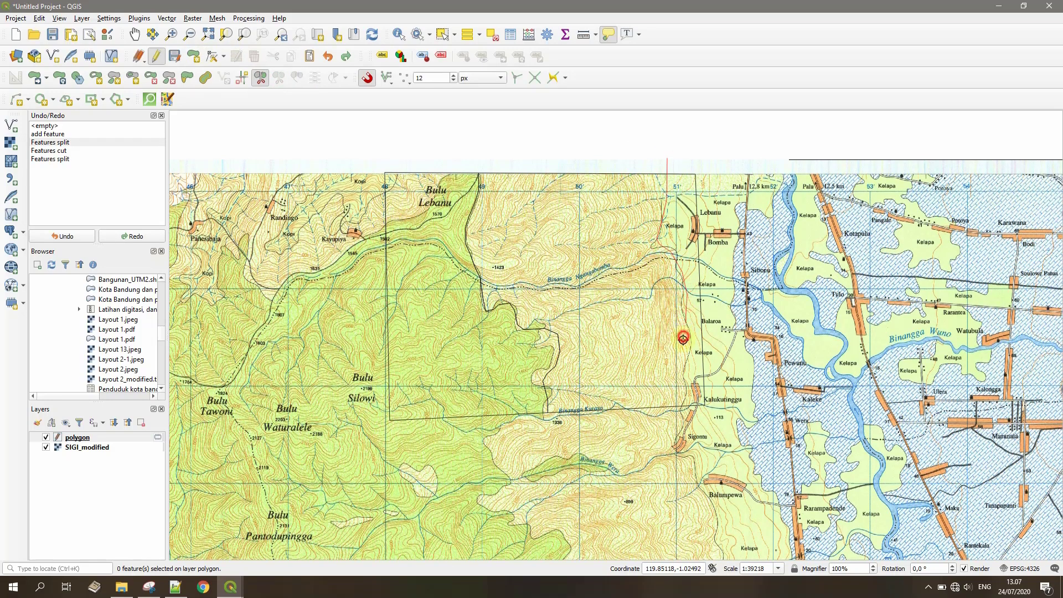
pyautogui.rightClick(689, 430)
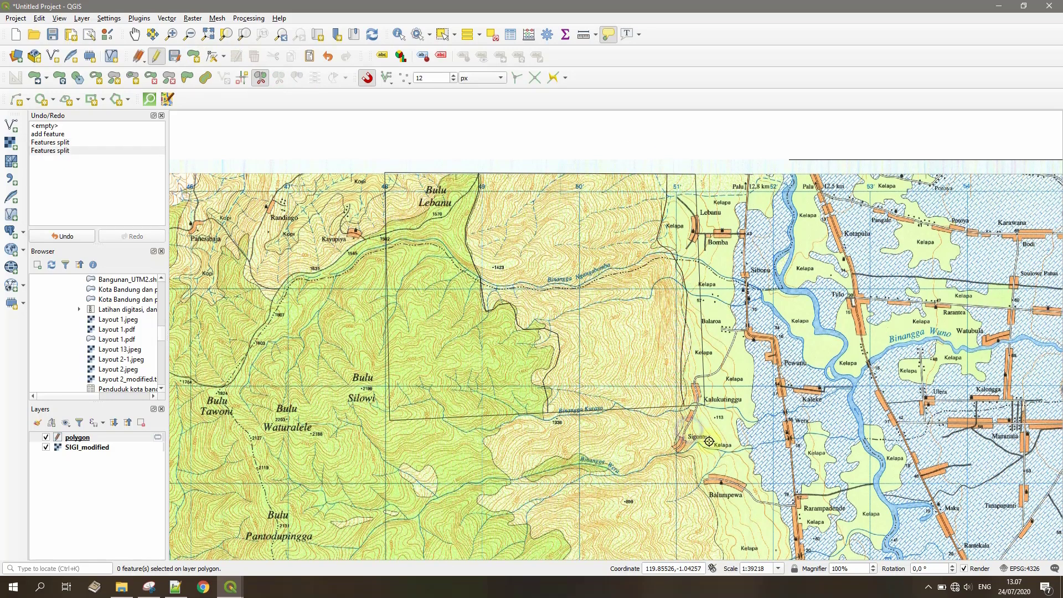
# Step: Give the polygon layer's simple fill symbol a red outline with a stroke width of 0.66 mm
pyautogui.doubleClick(55, 441)
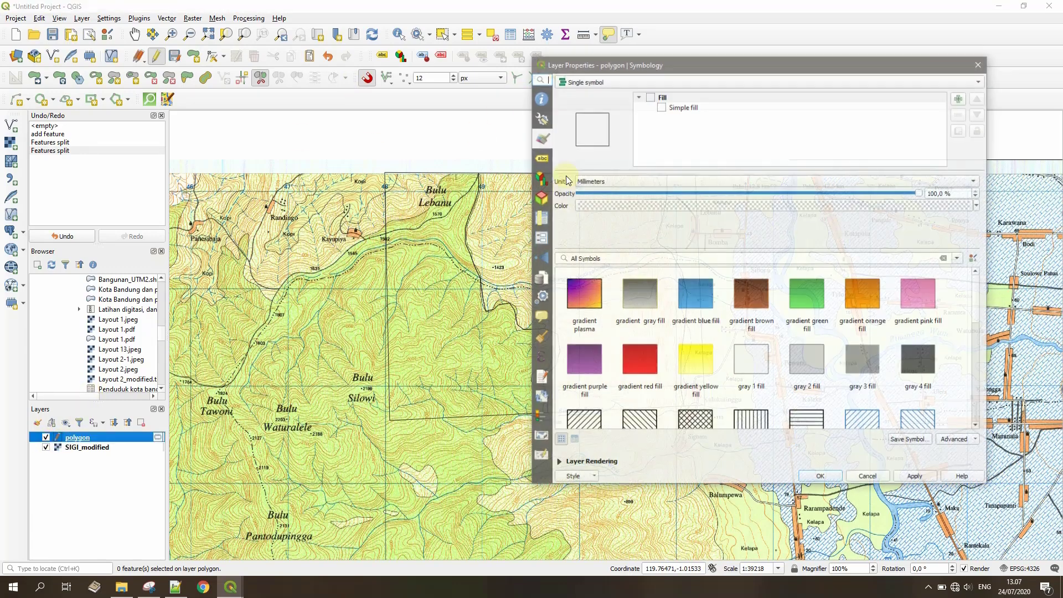
pyautogui.click(768, 99)
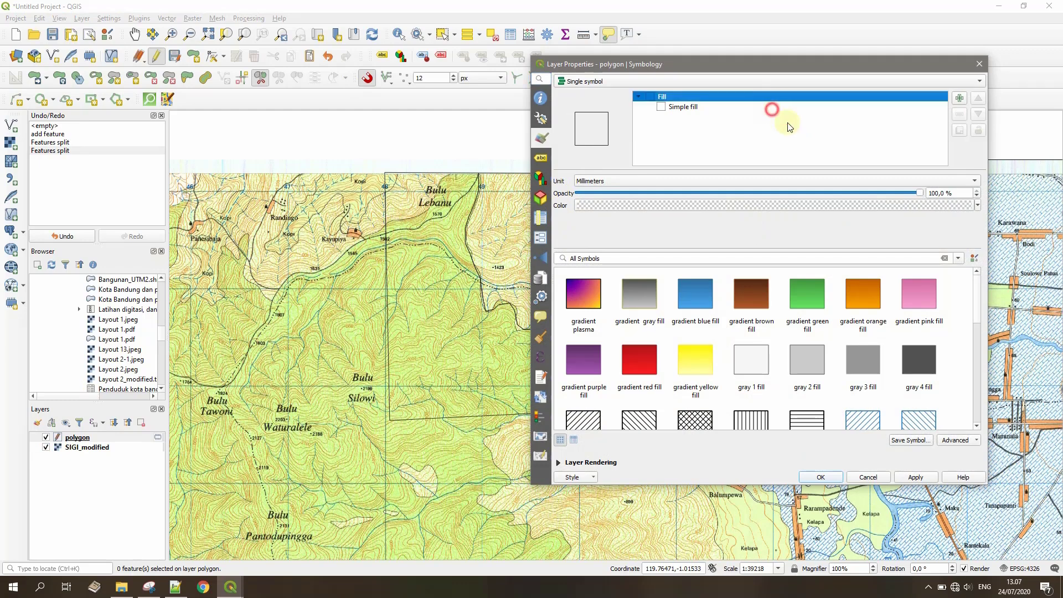
pyautogui.click(773, 107)
pyautogui.click(952, 236)
pyautogui.moveTo(655, 306); pyautogui.dragTo(706, 314)
pyautogui.click(794, 395)
pyautogui.scroll(2, 624, 255)
pyautogui.click(804, 477)
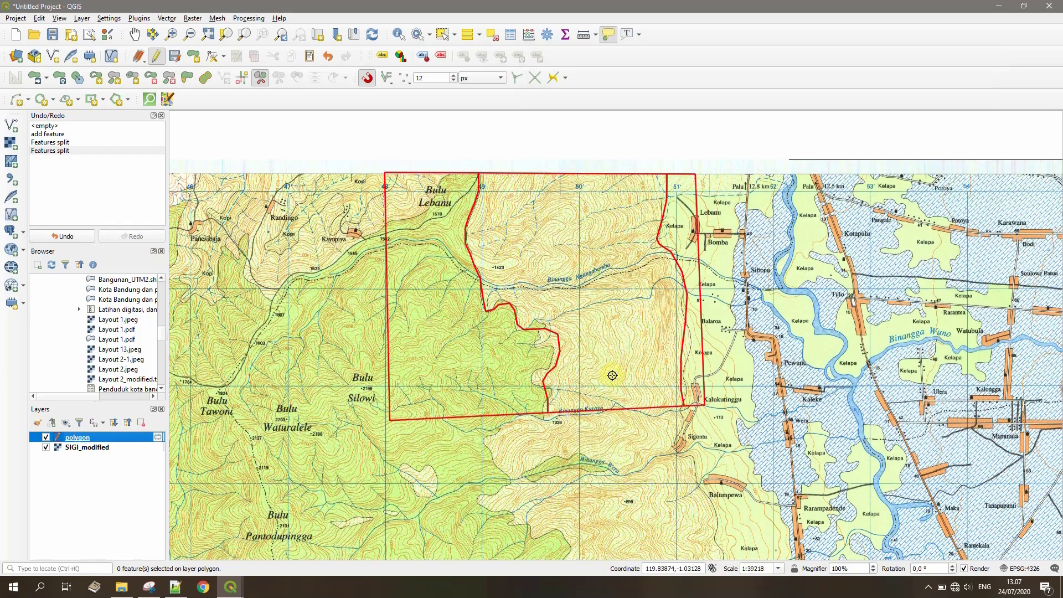
# Step: Move the western polygon's vertex on the forest boundary south of Binangga Ngangabomba westward into the forest with the Vertex tool
pyautogui.scroll(2, 557, 377)
pyautogui.scroll(-2, 583, 379)
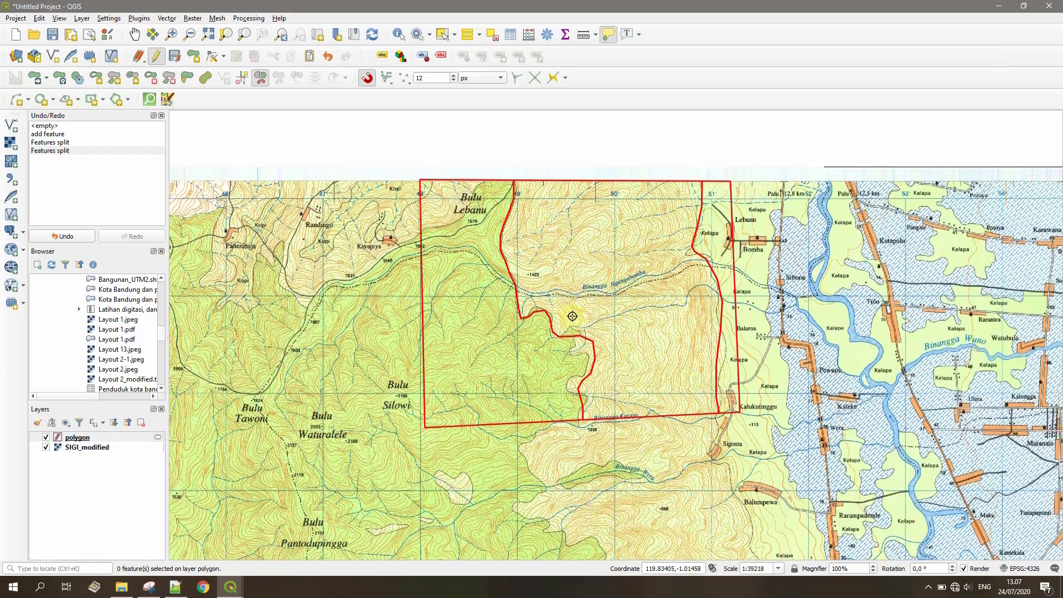
pyautogui.moveTo(571, 316); pyautogui.dragTo(529, 338)
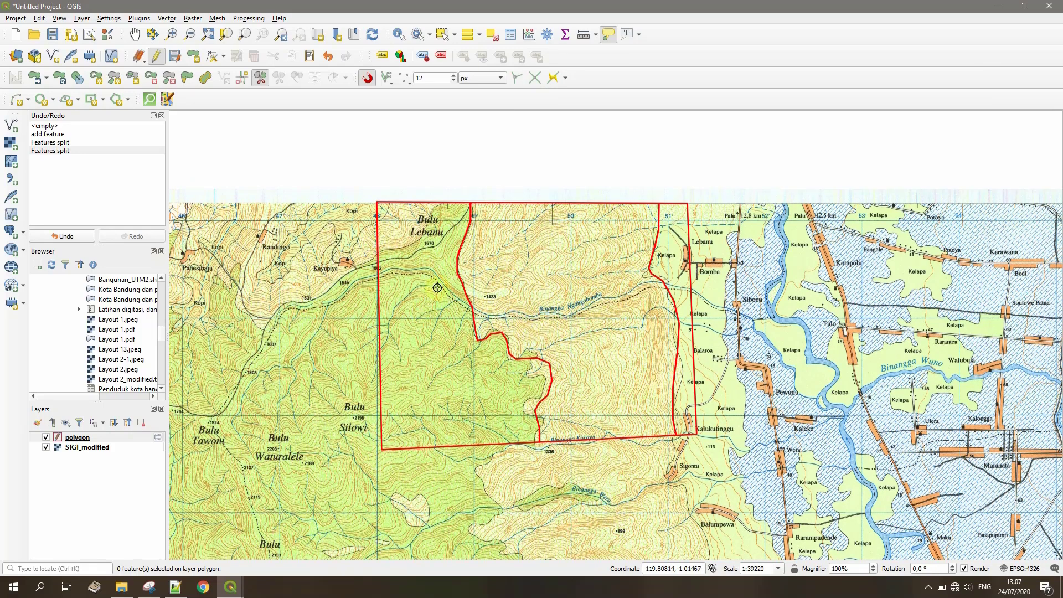
pyautogui.scroll(2, 529, 370)
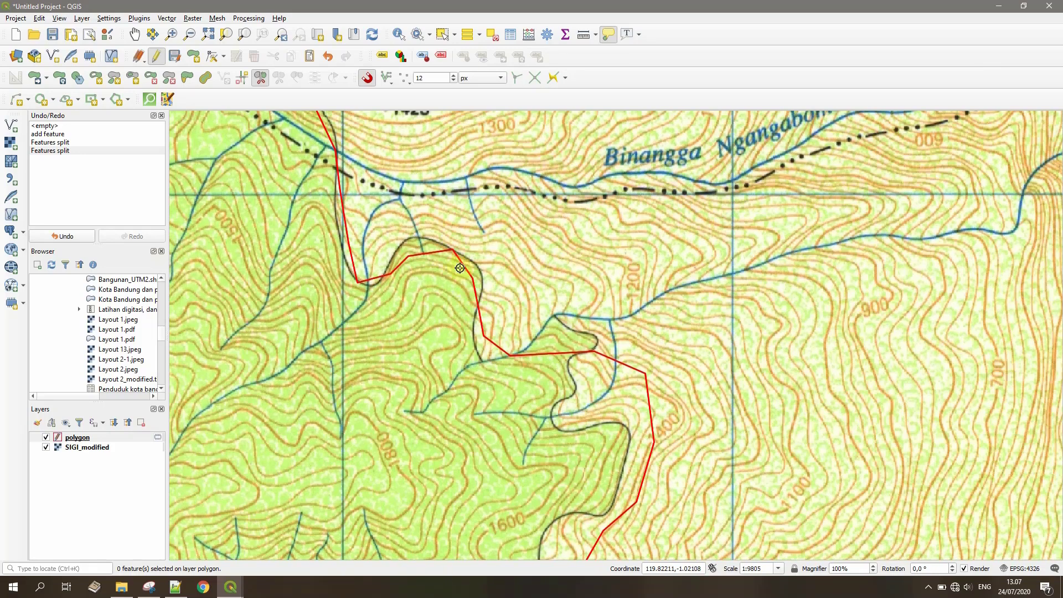
pyautogui.scroll(1, 445, 269)
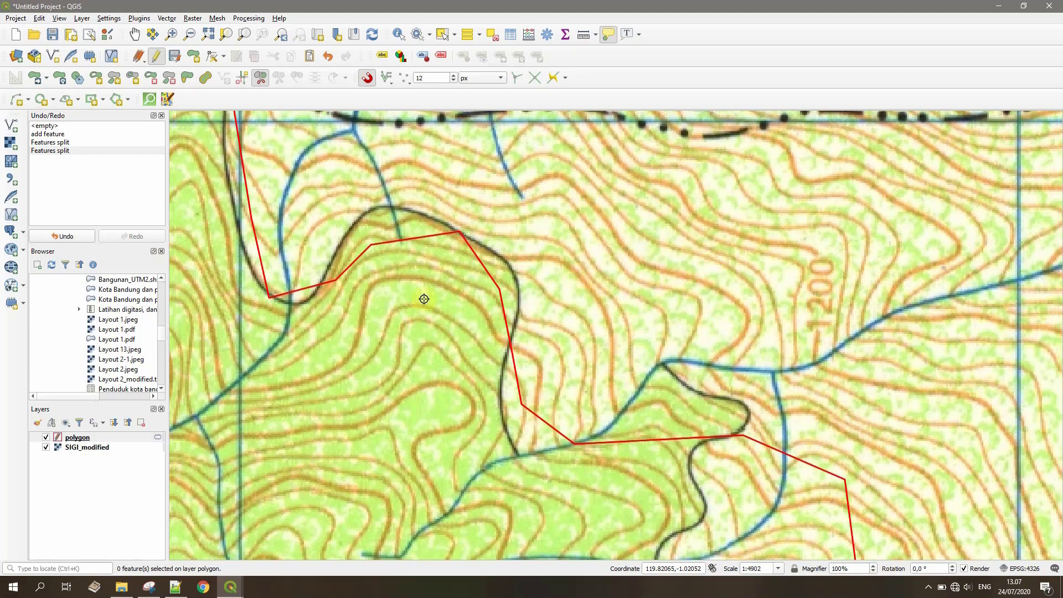
pyautogui.moveTo(424, 299); pyautogui.dragTo(642, 397)
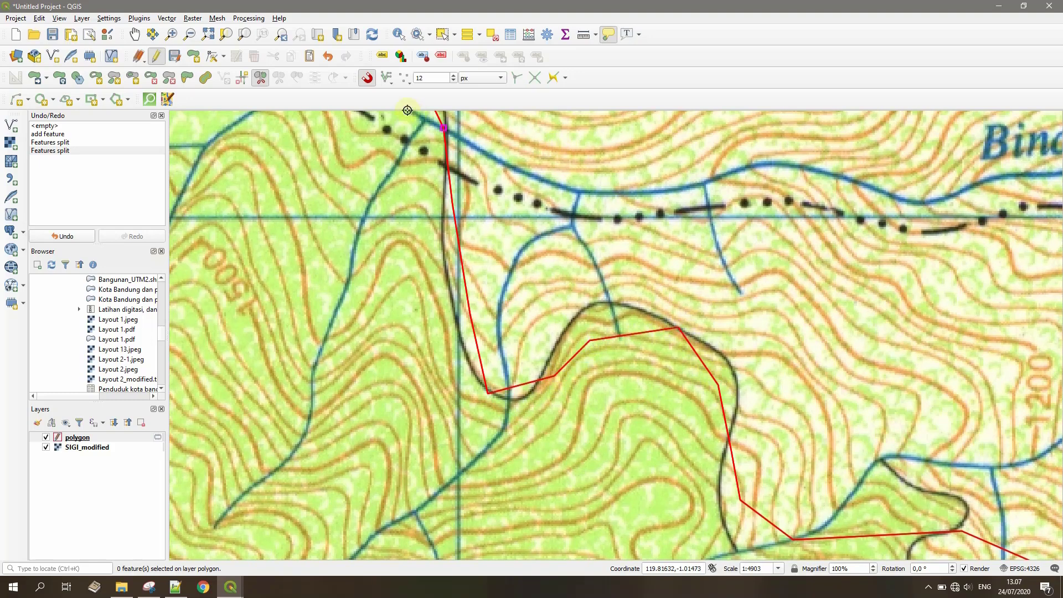
pyautogui.click(213, 57)
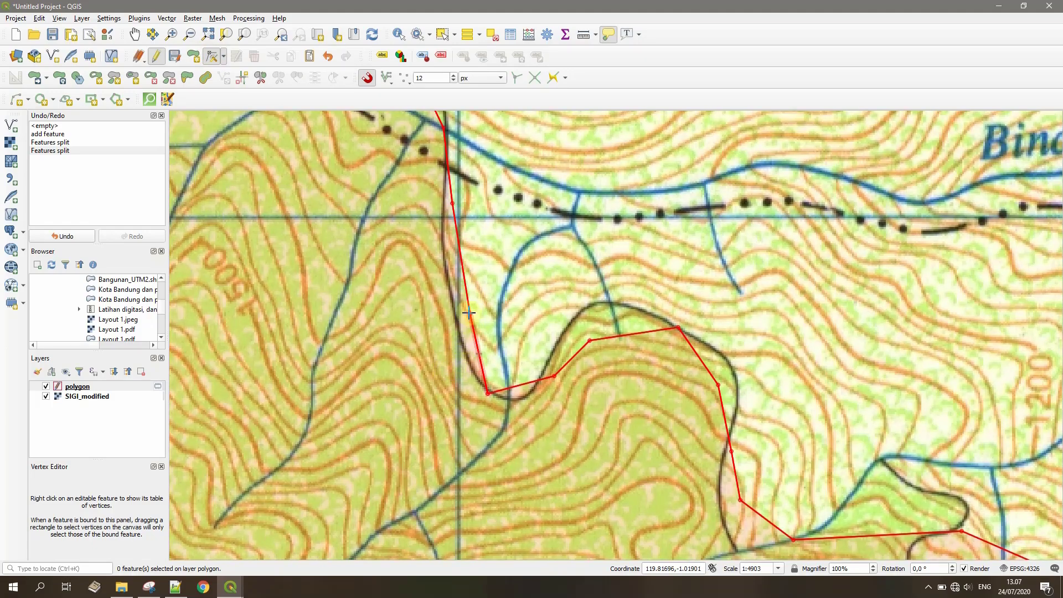
pyautogui.click(468, 313)
pyautogui.click(304, 328)
# Step: Move the middle polygon's matching boundary vertex northeast, away from the western polygon
pyautogui.scroll(-1, 310, 332)
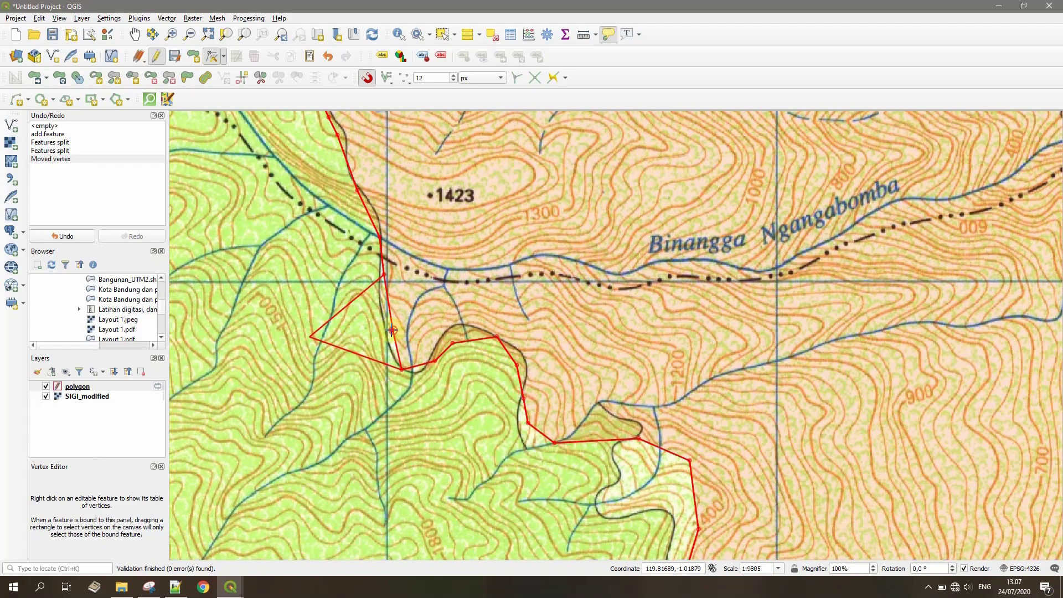
pyautogui.click(387, 331)
pyautogui.click(531, 209)
# Step: Hide the SIGI_modified map and set the polygon layer's fill color to light grey
pyautogui.scroll(-2, 437, 363)
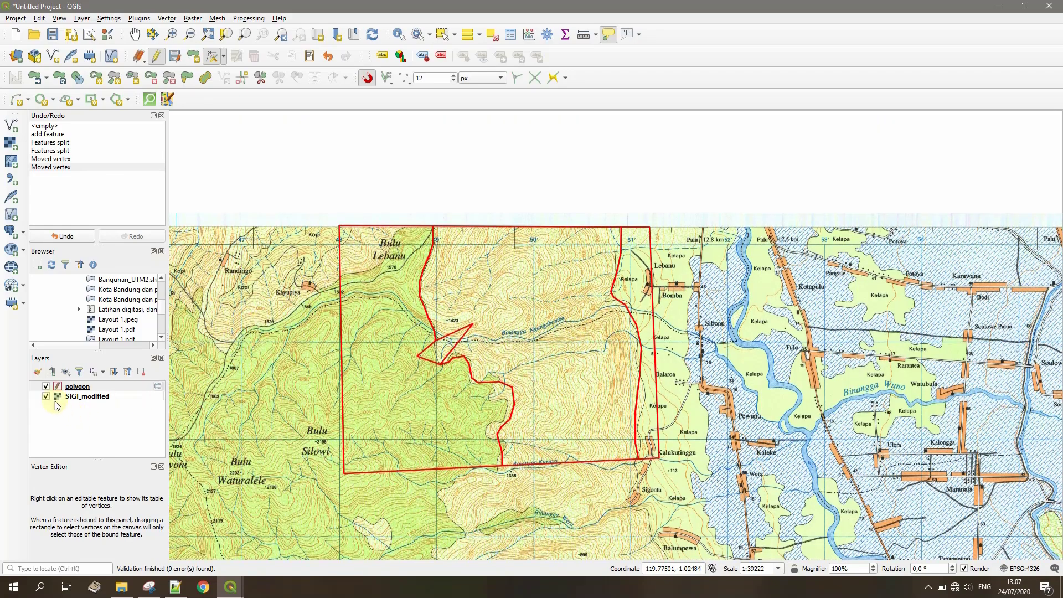
pyautogui.click(46, 396)
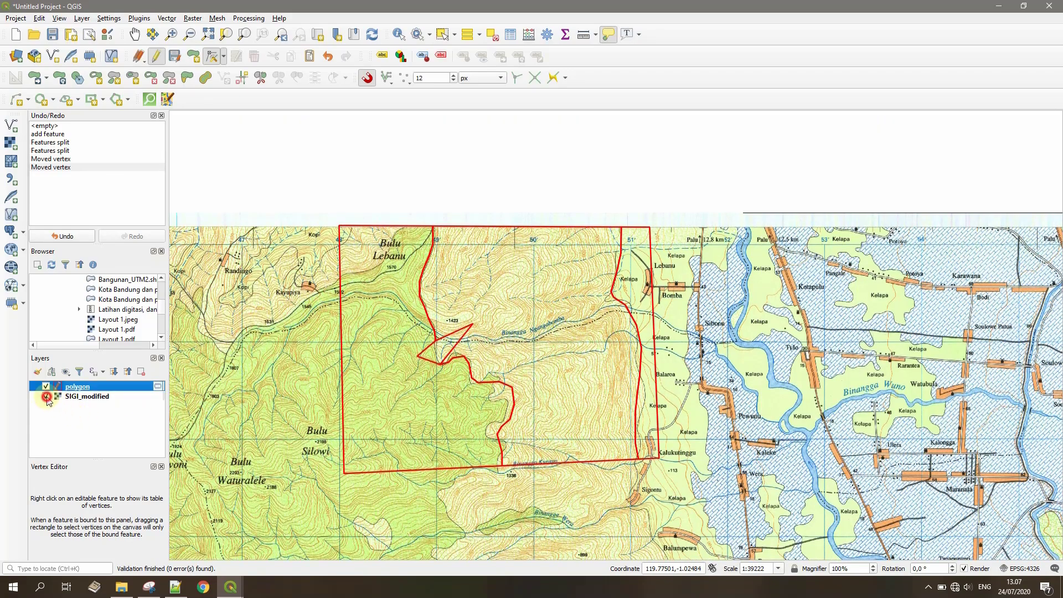
pyautogui.doubleClick(57, 387)
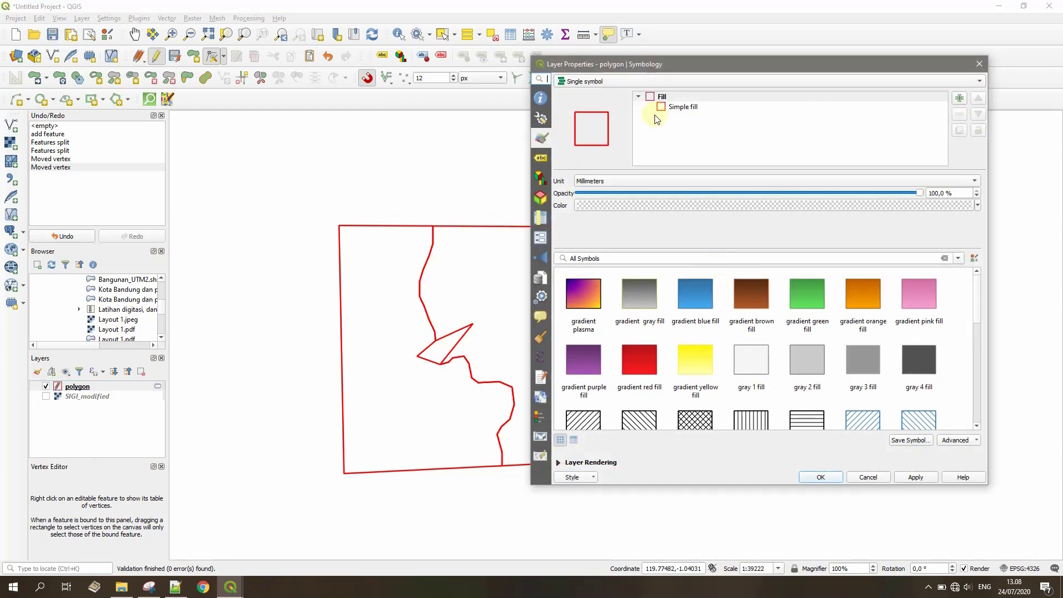
pyautogui.click(674, 106)
pyautogui.click(951, 202)
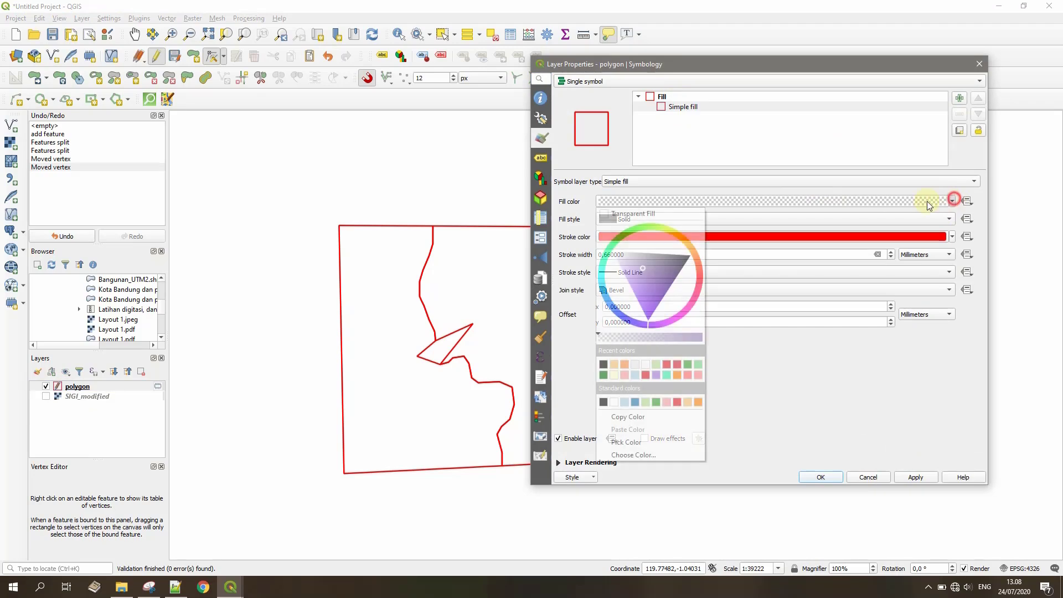
pyautogui.moveTo(636, 264); pyautogui.dragTo(636, 256)
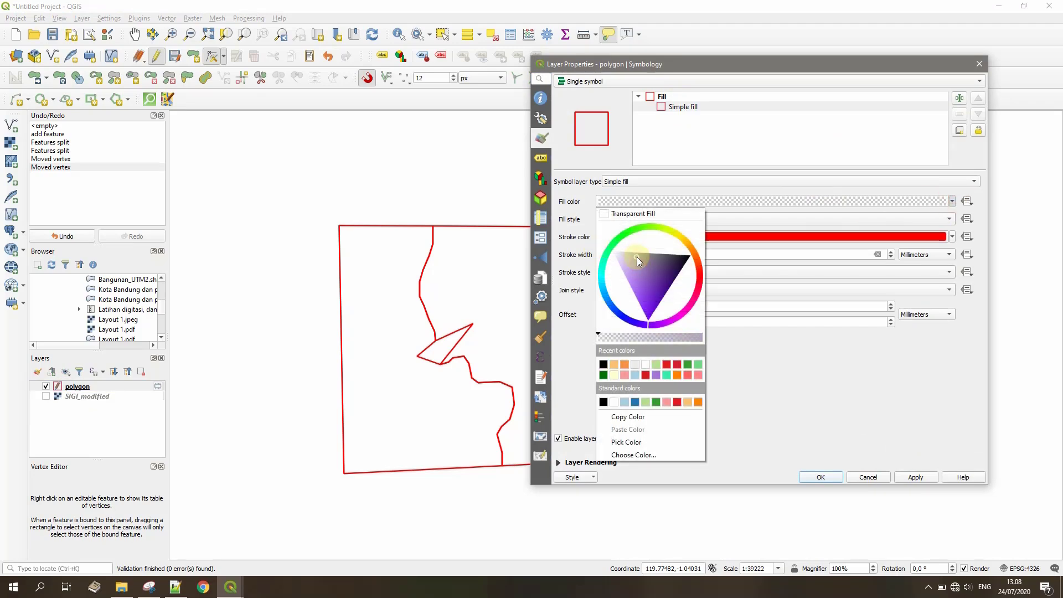
pyautogui.click(634, 364)
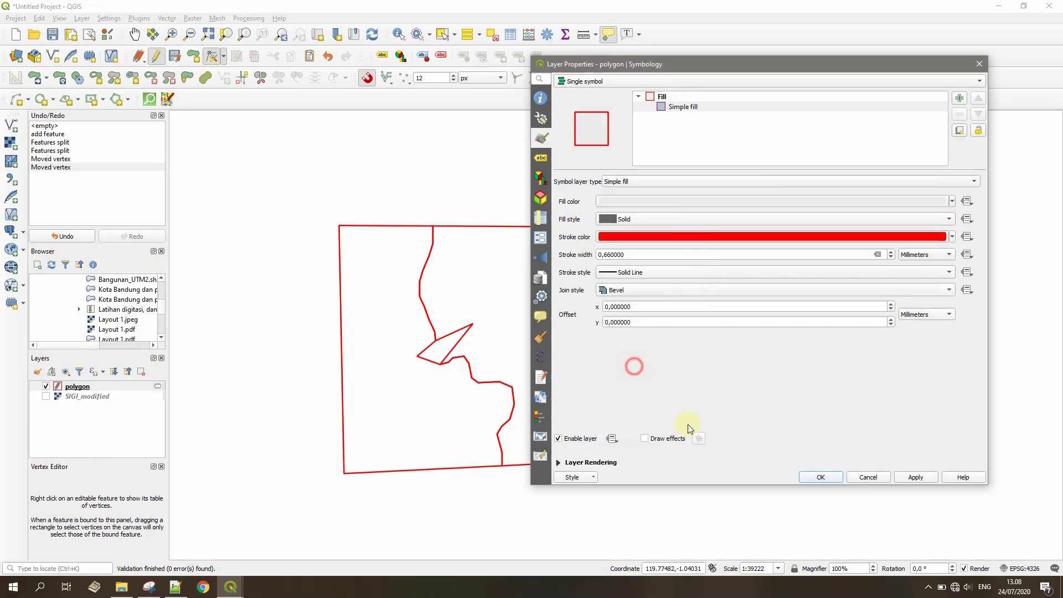
pyautogui.click(820, 477)
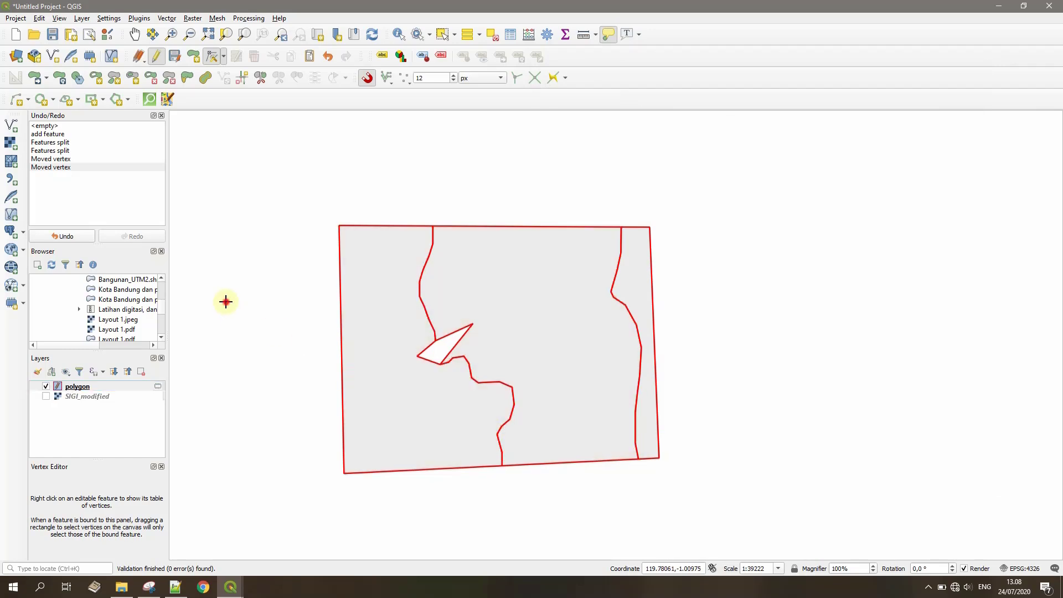
# Step: Close the gap by snapping the western polygon's displaced vertex onto the middle polygon's displaced vertex
pyautogui.scroll(1, 429, 353)
pyautogui.scroll(1, 482, 344)
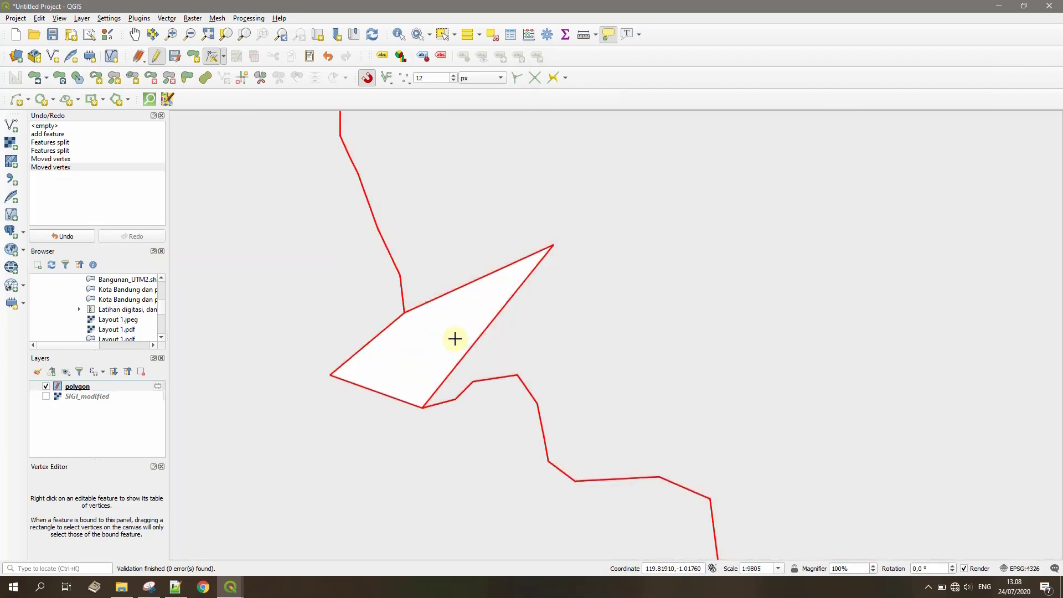
pyautogui.scroll(-1, 435, 344)
pyautogui.click(382, 360)
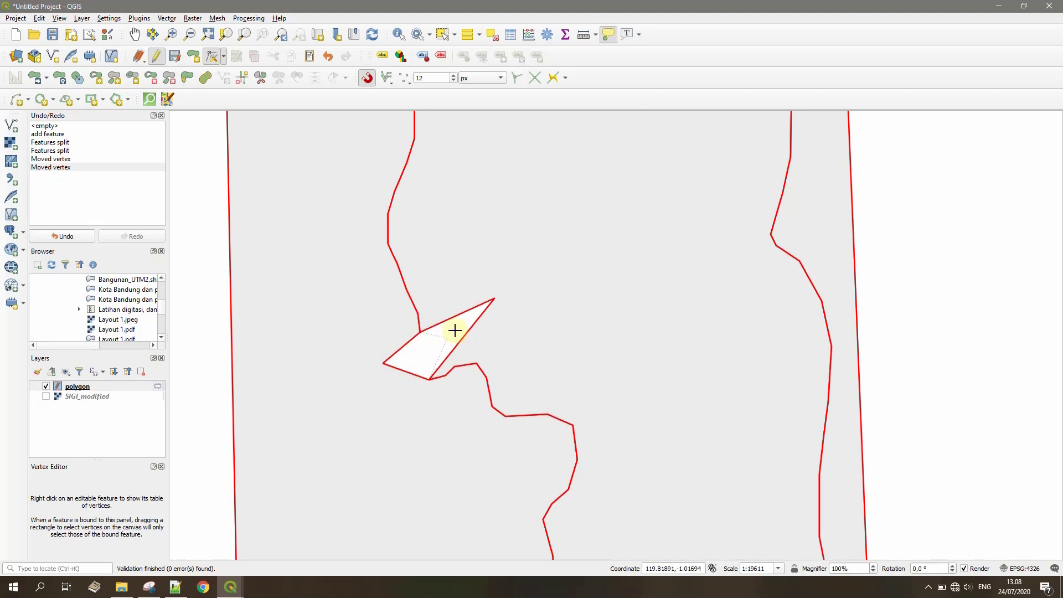
pyautogui.click(494, 299)
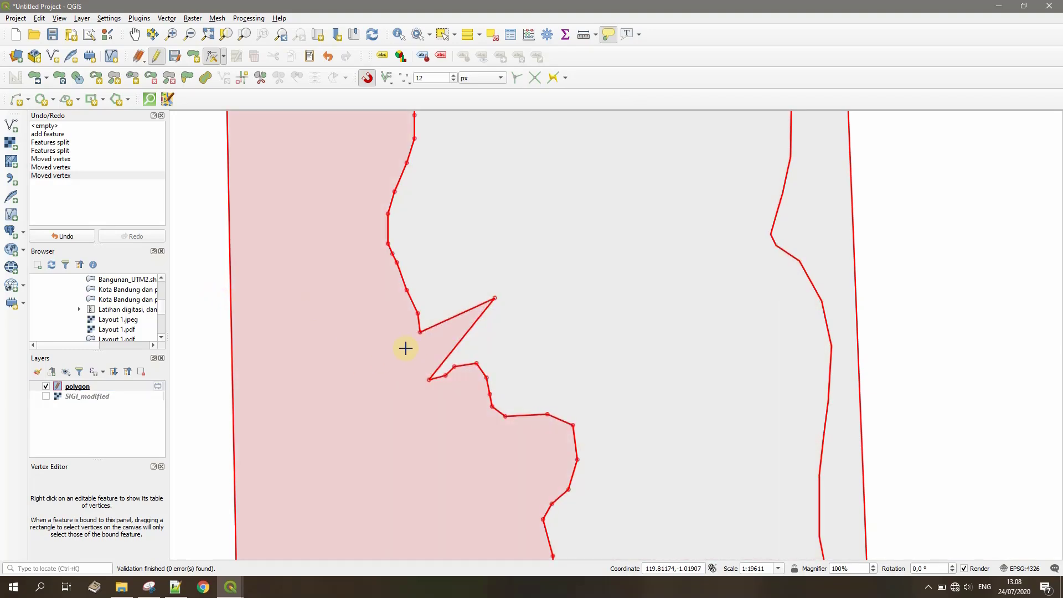
# Step: Pull the midpoint of the western polygon's outer west edge outward into a corner, and shift the upper of the two edges slightly
pyautogui.moveTo(385, 353); pyautogui.dragTo(631, 253)
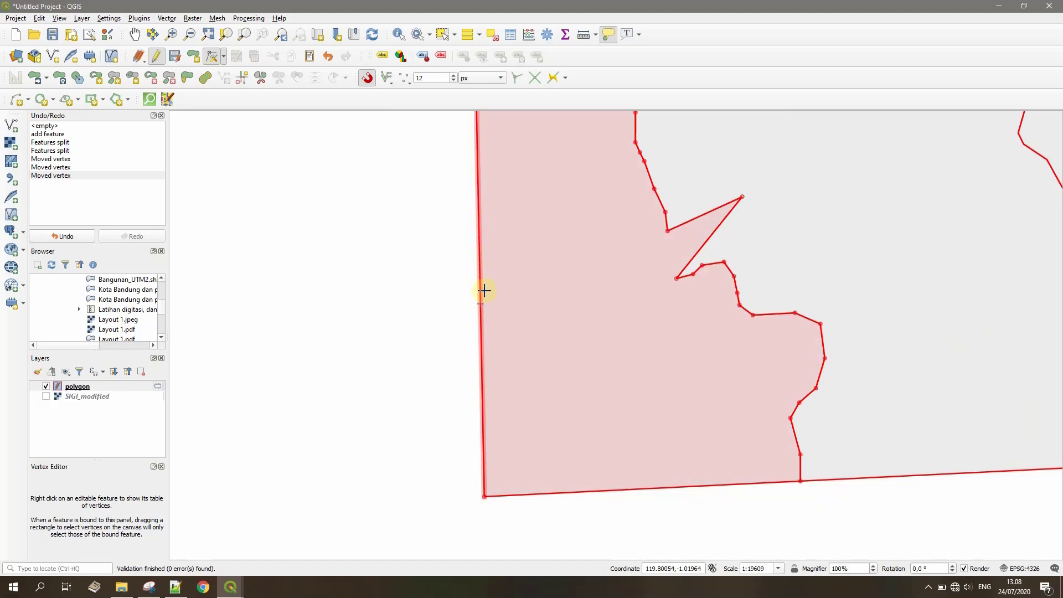
pyautogui.click(481, 303)
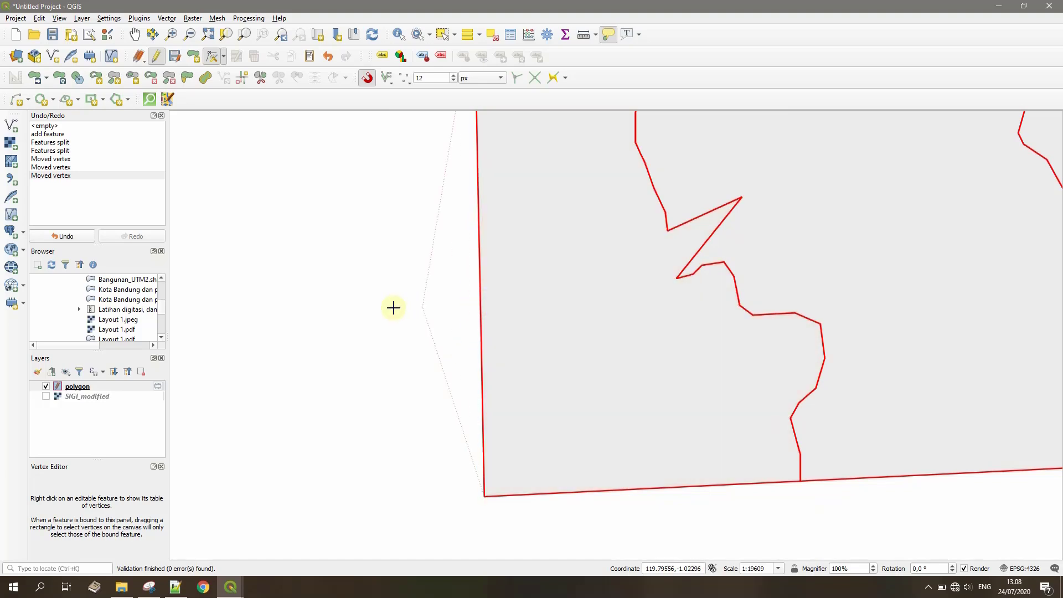
pyautogui.click(303, 320)
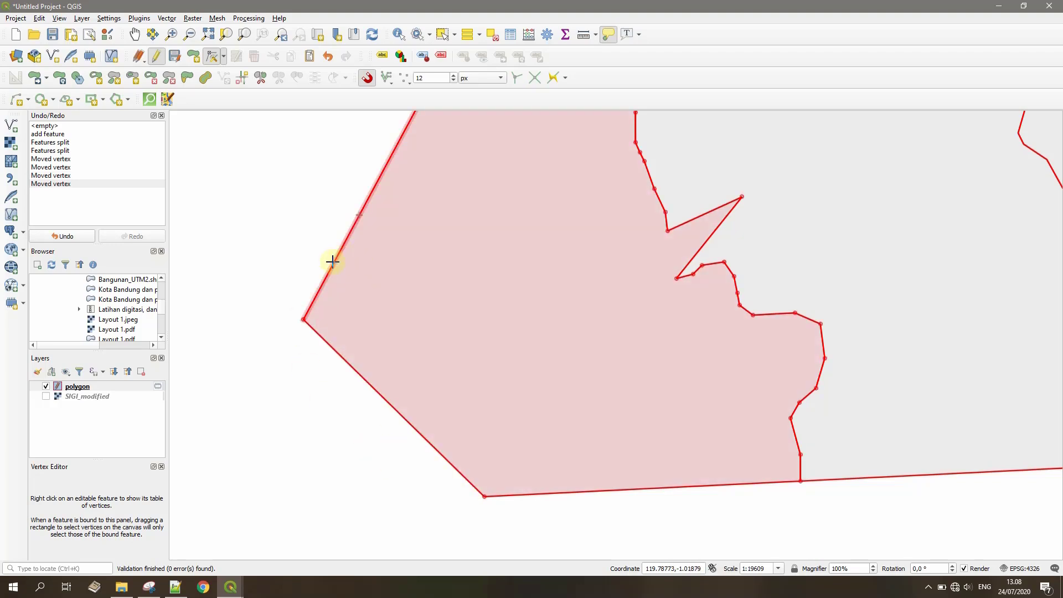
pyautogui.click(333, 265)
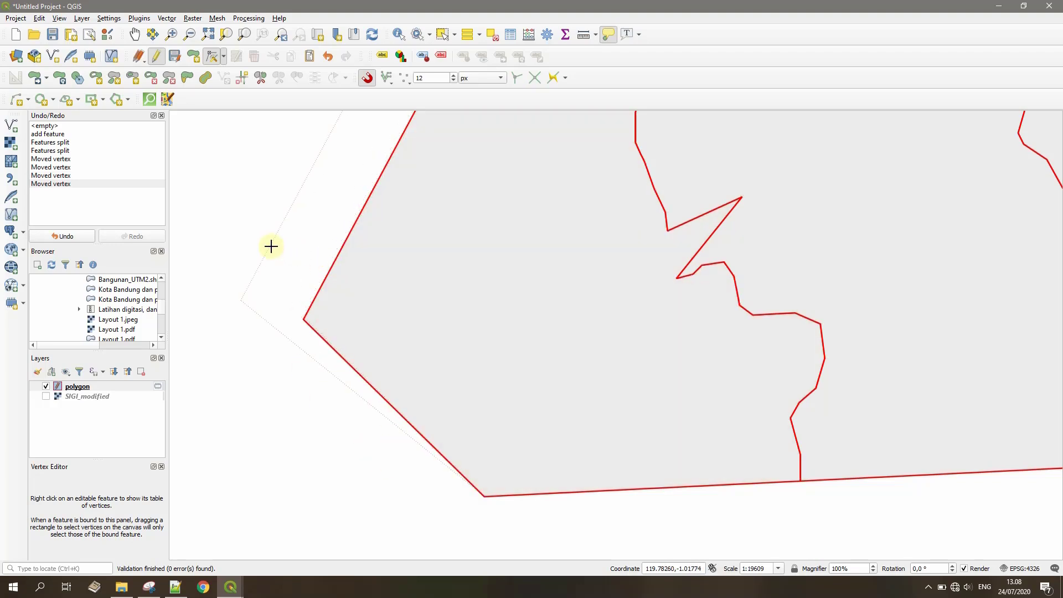
pyautogui.click(338, 261)
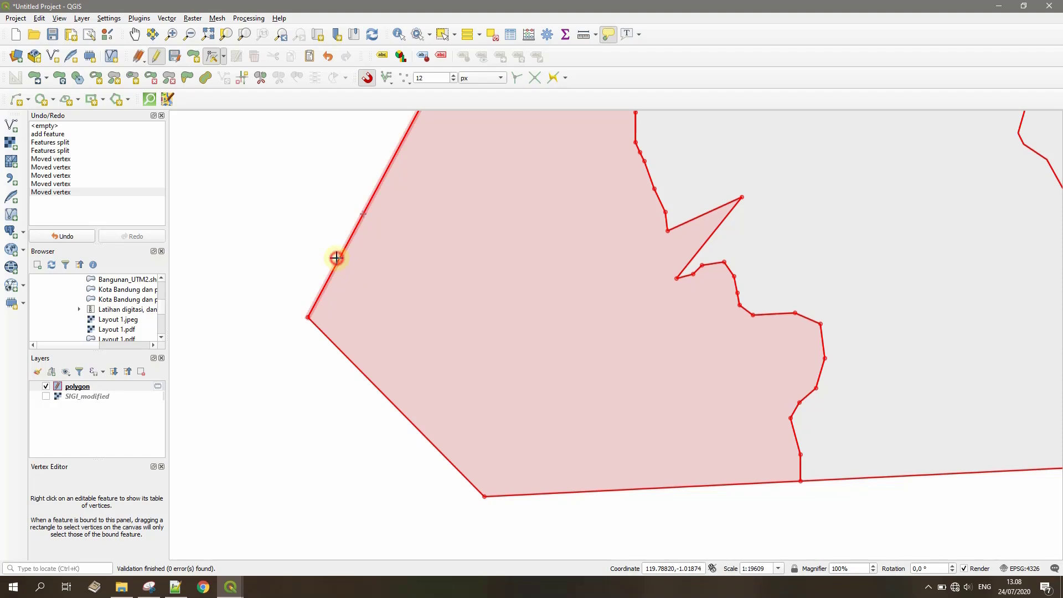
# Step: Add two vertices on the upper west edge to form a short horizontal edge, and move that edge into the western polygon's interior
pyautogui.click(336, 258)
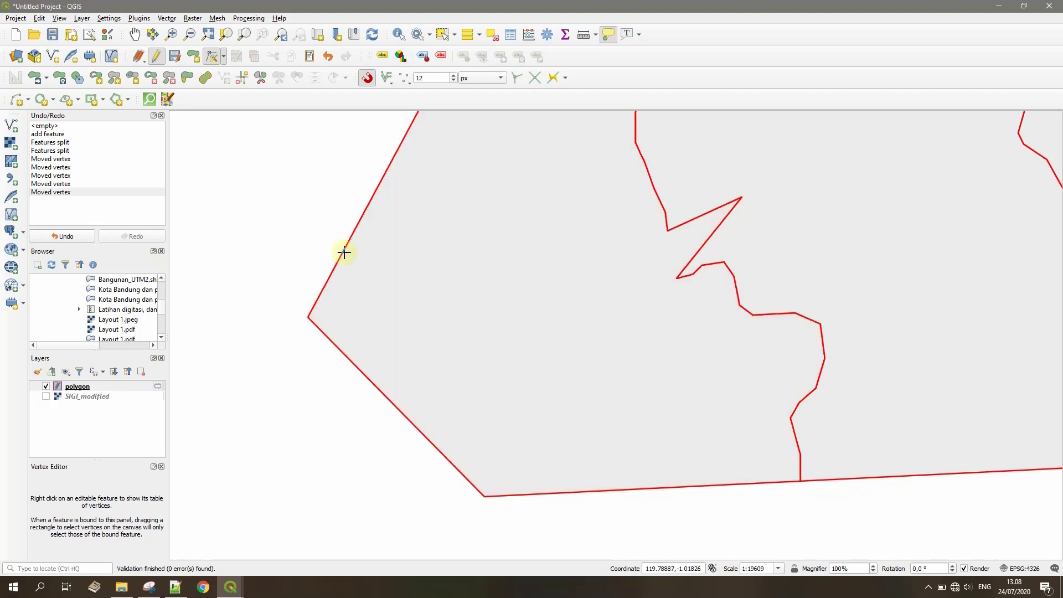
pyautogui.click(343, 252)
pyautogui.click(326, 281)
pyautogui.click(244, 252)
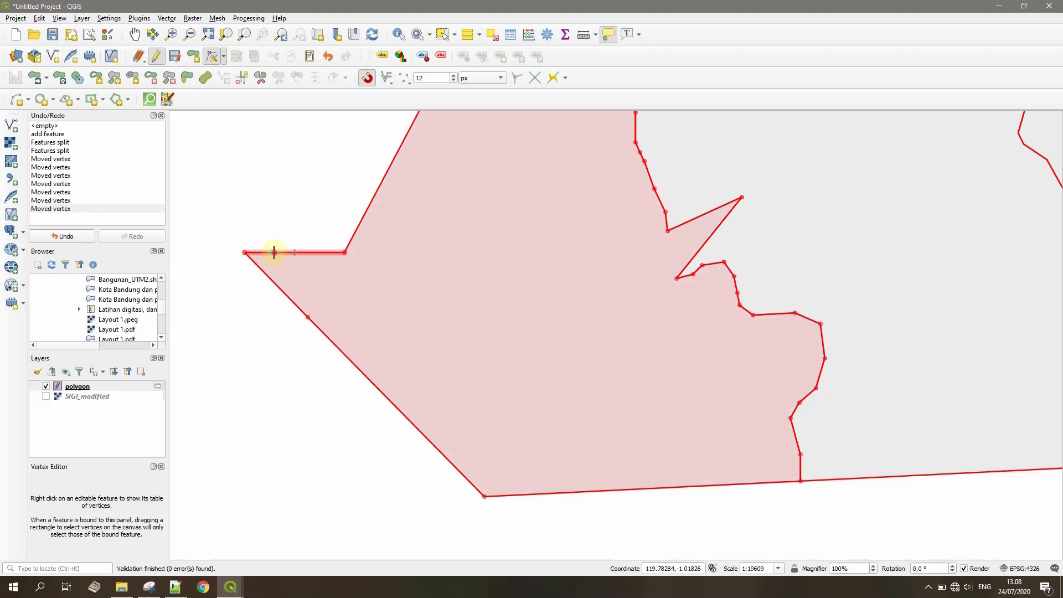
pyautogui.click(266, 253)
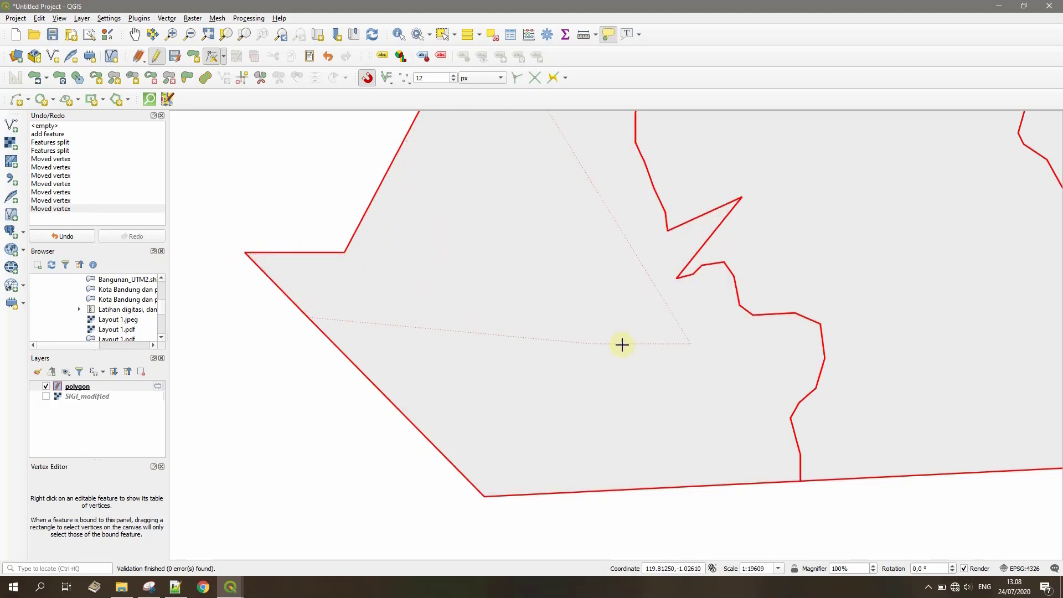
pyautogui.click(621, 344)
# Step: Reshape the western polygon's notch by pulling a new vertex out to the northwest and moving the innermost vertex back to the outer edge
pyautogui.scroll(-2, 522, 339)
pyautogui.click(541, 341)
pyautogui.click(479, 290)
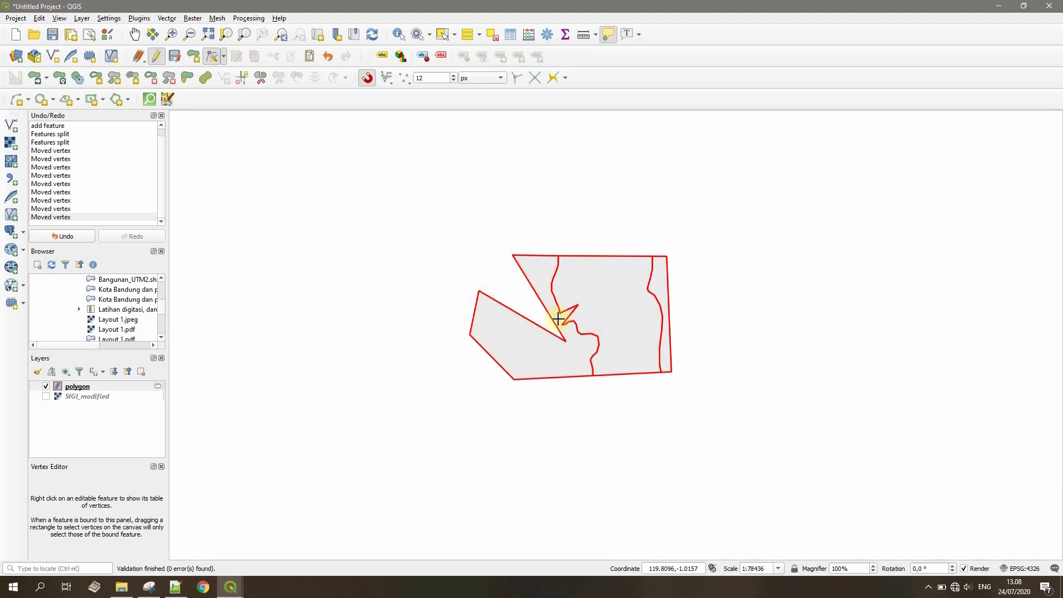
pyautogui.click(565, 340)
pyautogui.click(505, 283)
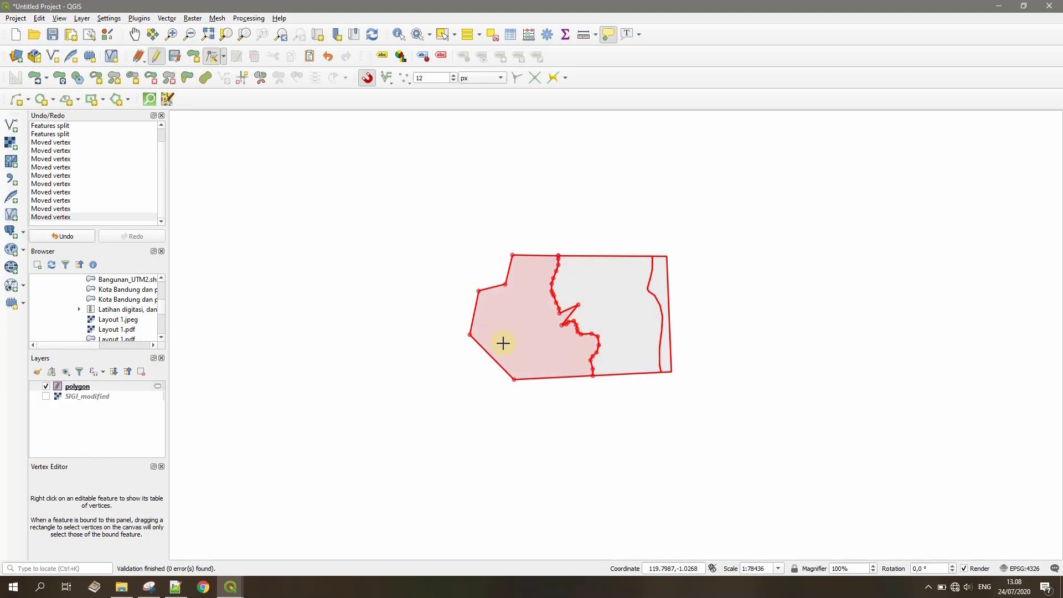
# Step: Cut an irregular polygonal hole in the middle of the western polygon with Add Ring
pyautogui.click(96, 79)
pyautogui.click(525, 299)
pyautogui.click(504, 301)
pyautogui.click(497, 320)
pyautogui.click(513, 343)
pyautogui.click(535, 342)
pyautogui.click(540, 328)
pyautogui.click(544, 318)
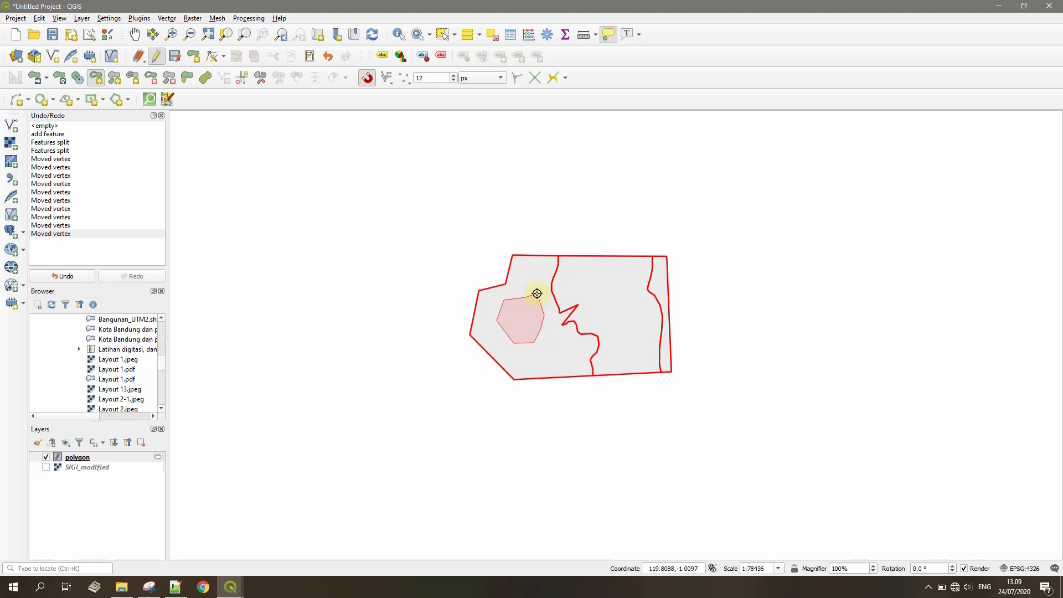
pyautogui.rightClick(537, 293)
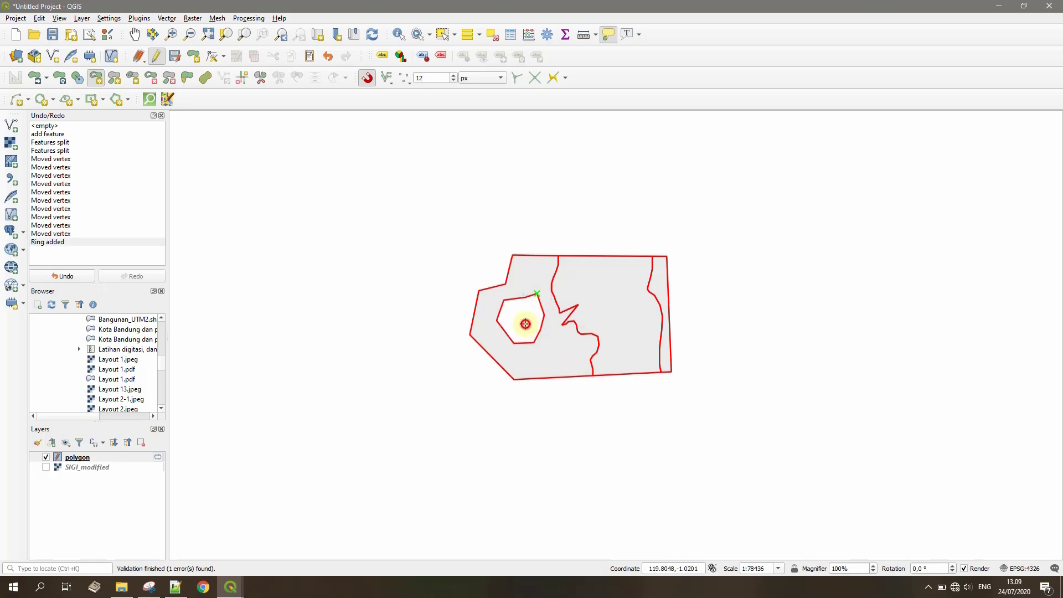
pyautogui.rightClick(472, 240)
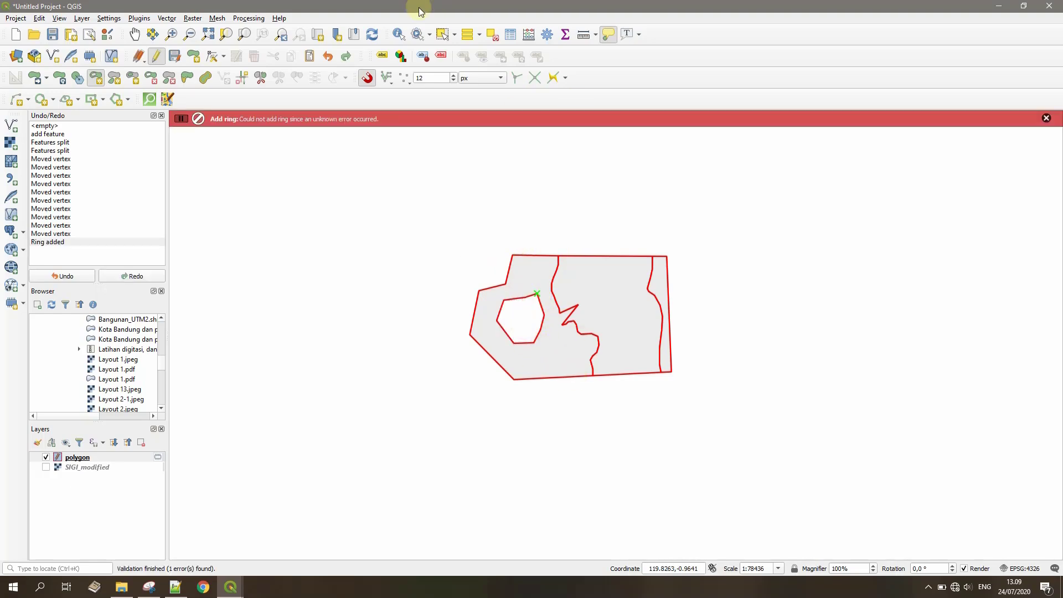
# Step: Select the western polygon and inspect the hole inside it
pyautogui.click(444, 37)
pyautogui.click(541, 277)
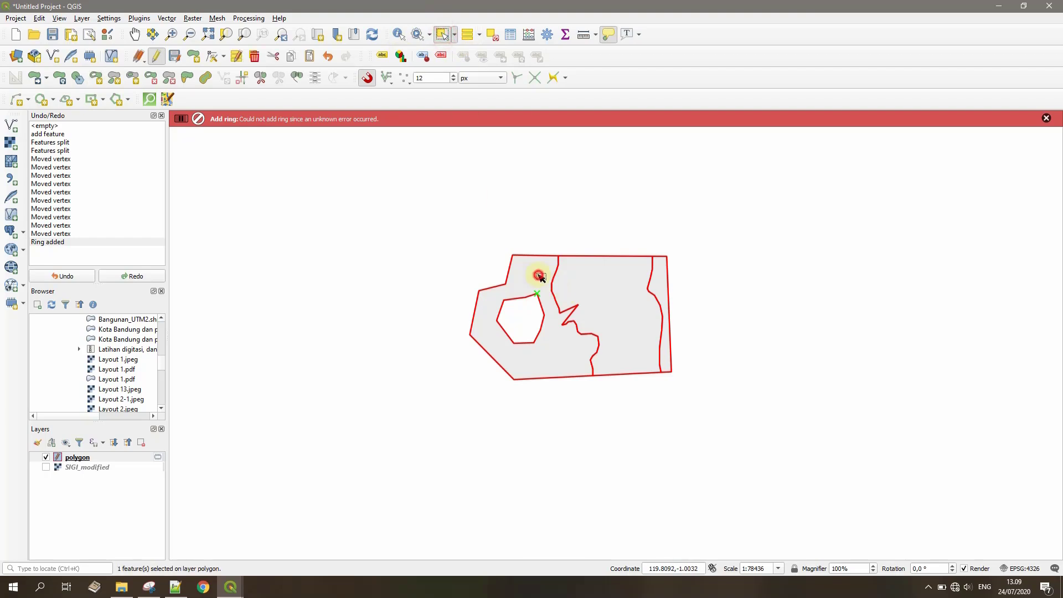
pyautogui.scroll(1, 512, 323)
pyautogui.moveTo(539, 304); pyautogui.dragTo(508, 333)
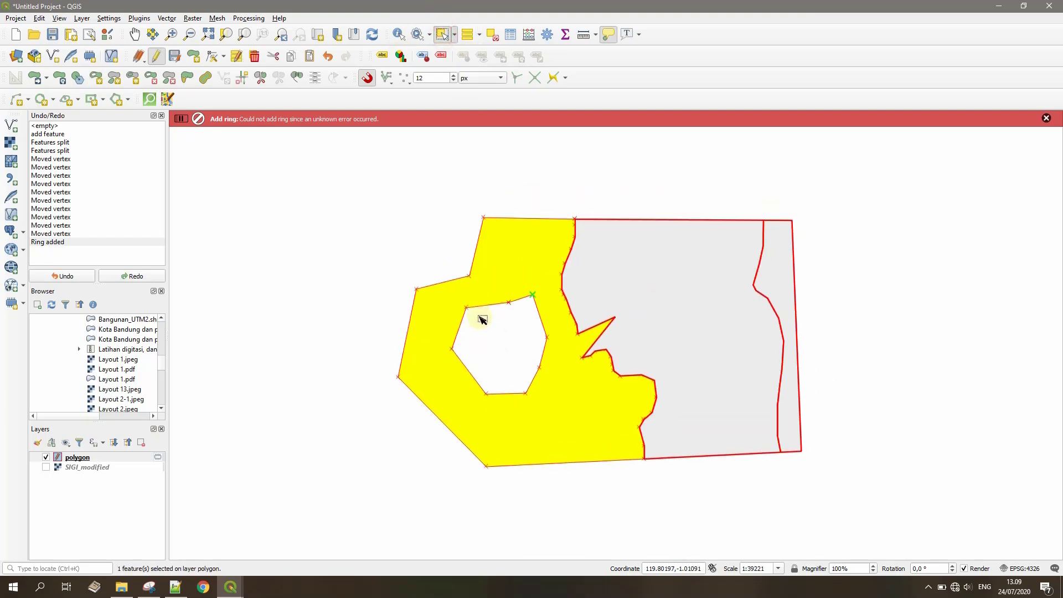
# Step: Clear the selection and remove the hole from the western polygon with Delete Ring
pyautogui.click(343, 230)
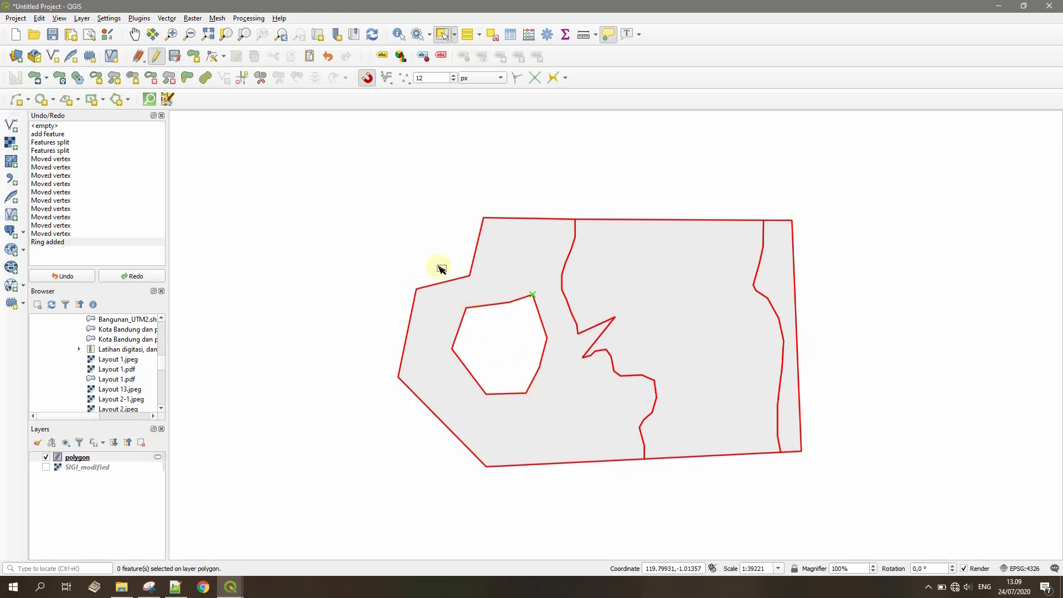
pyautogui.click(157, 80)
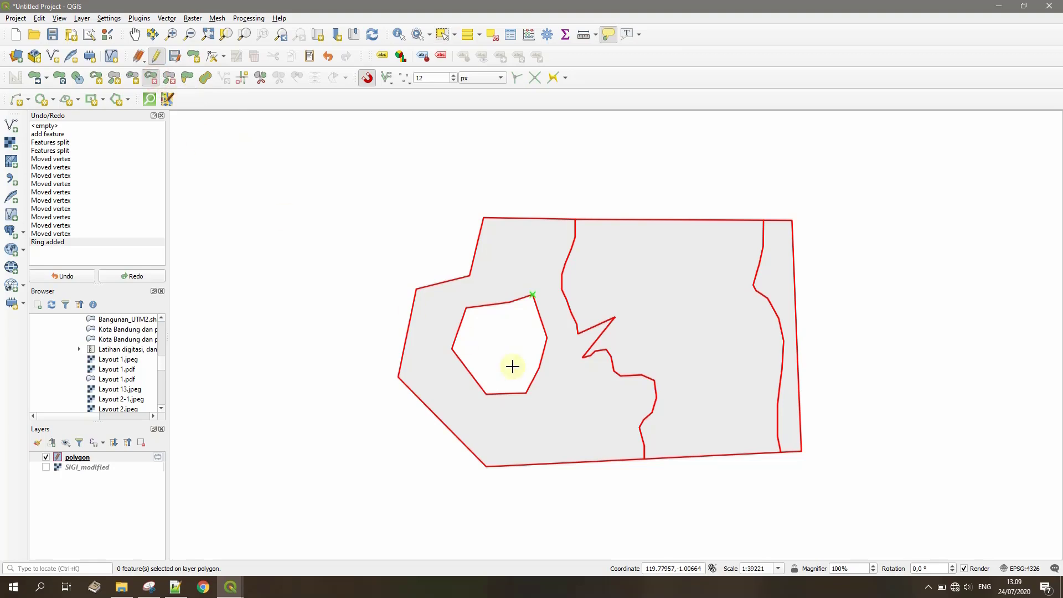
pyautogui.click(511, 350)
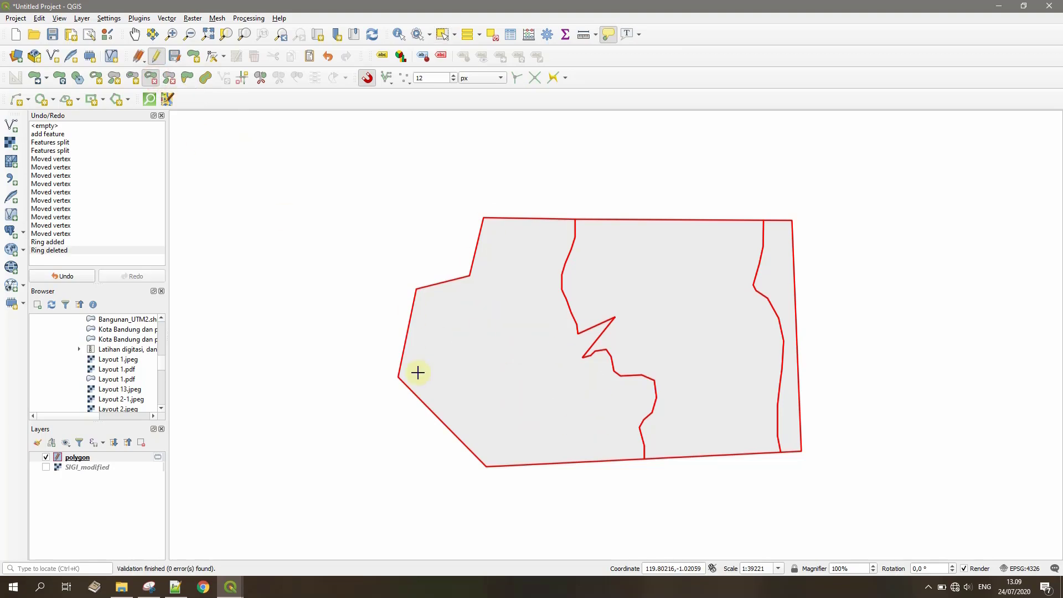
# Step: Draw an irregular nine-vertex ring inside the western polygon with Fill Ring and accept the new feature's attributes
pyautogui.click(133, 81)
pyautogui.click(501, 327)
pyautogui.click(475, 337)
pyautogui.click(479, 372)
pyautogui.click(542, 413)
pyautogui.click(566, 387)
pyautogui.click(565, 346)
pyautogui.click(542, 305)
pyautogui.click(516, 292)
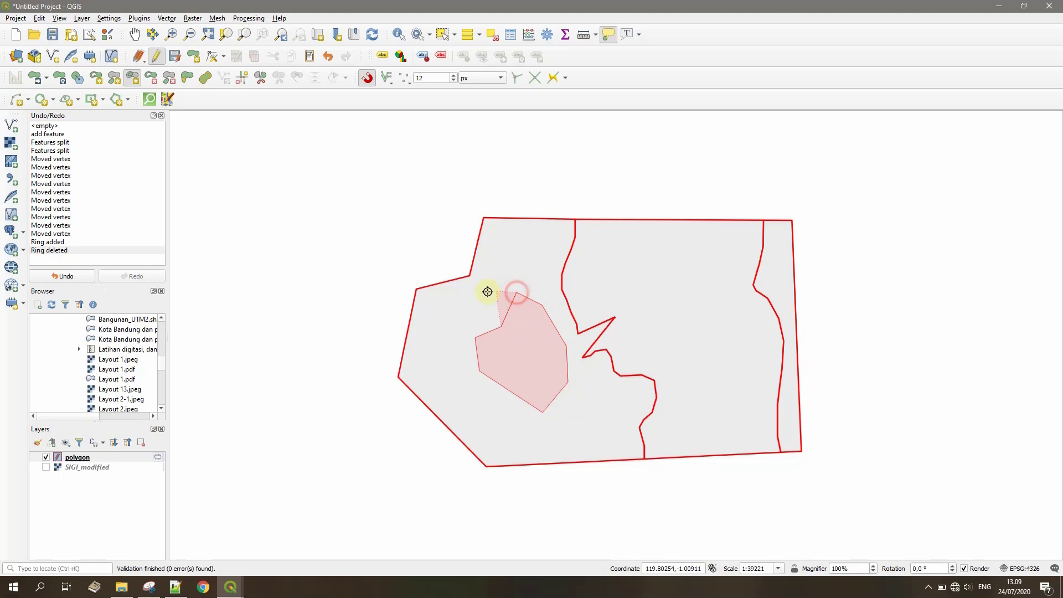
pyautogui.rightClick(488, 292)
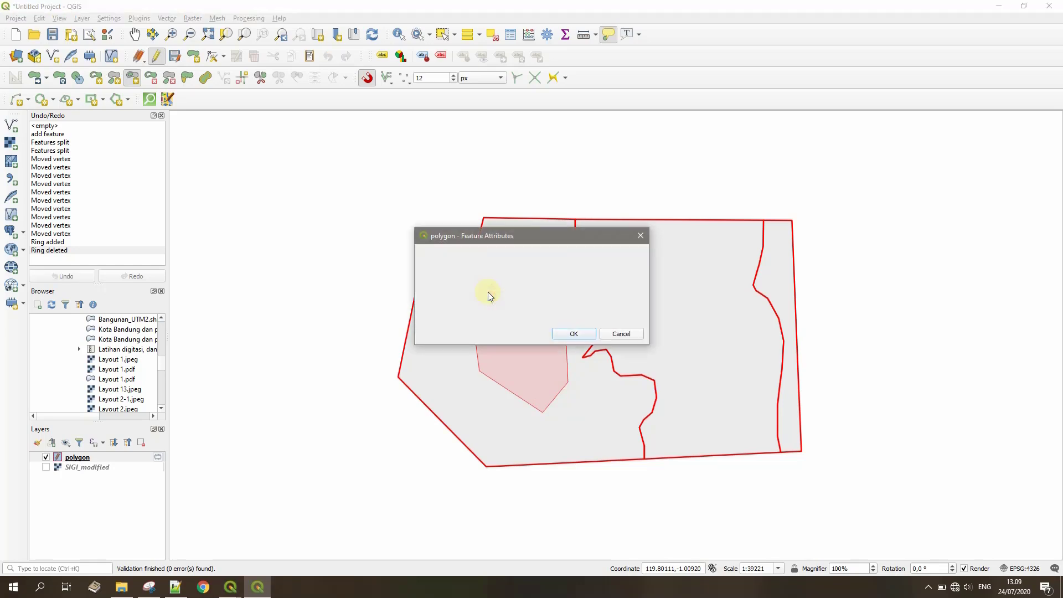
pyautogui.click(575, 336)
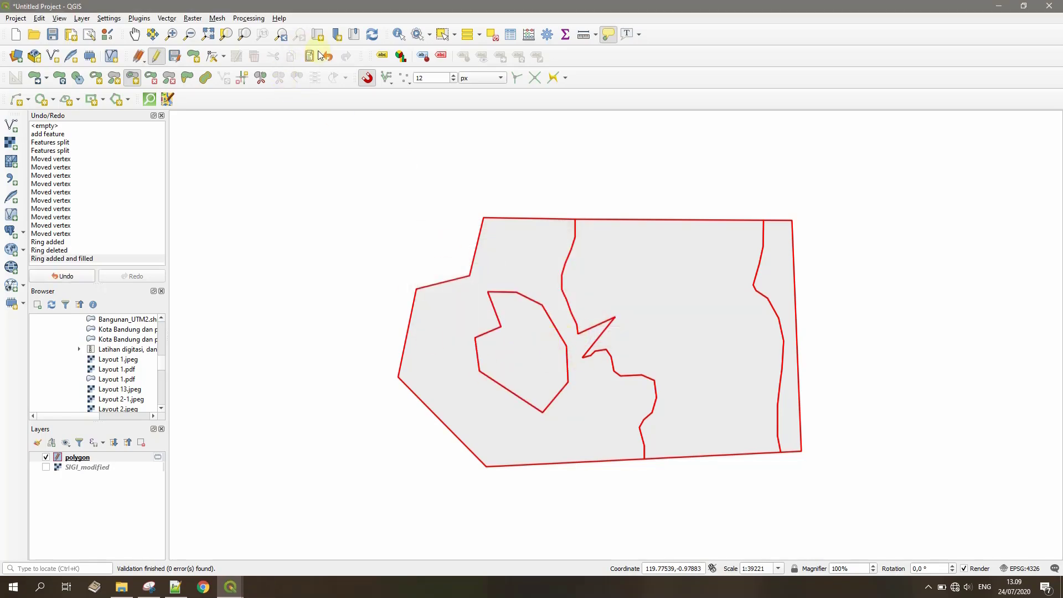
# Step: Select the western polygon and the filled inner polygon alternately to check that they are separate features, and clear the selection
pyautogui.click(442, 34)
pyautogui.click(509, 251)
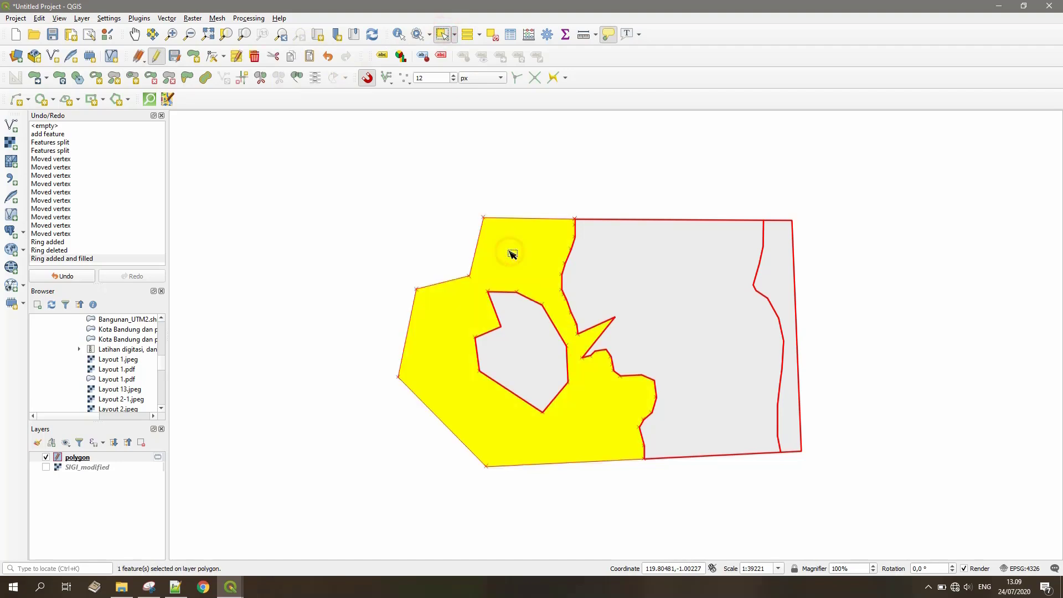
pyautogui.click(517, 339)
pyautogui.click(523, 275)
pyautogui.click(521, 322)
pyautogui.click(523, 273)
pyautogui.click(522, 338)
pyautogui.click(521, 264)
pyautogui.click(359, 244)
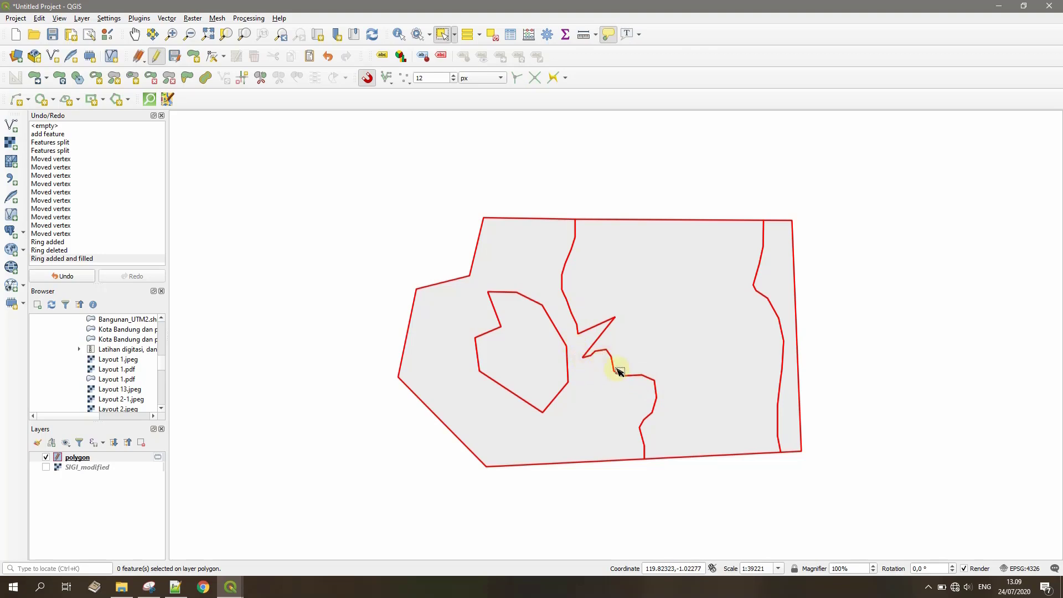
# Step: Reshape the upper northwest edge of the inner polygon into a rounded curve with Reshape Features
pyautogui.scroll(1, 595, 341)
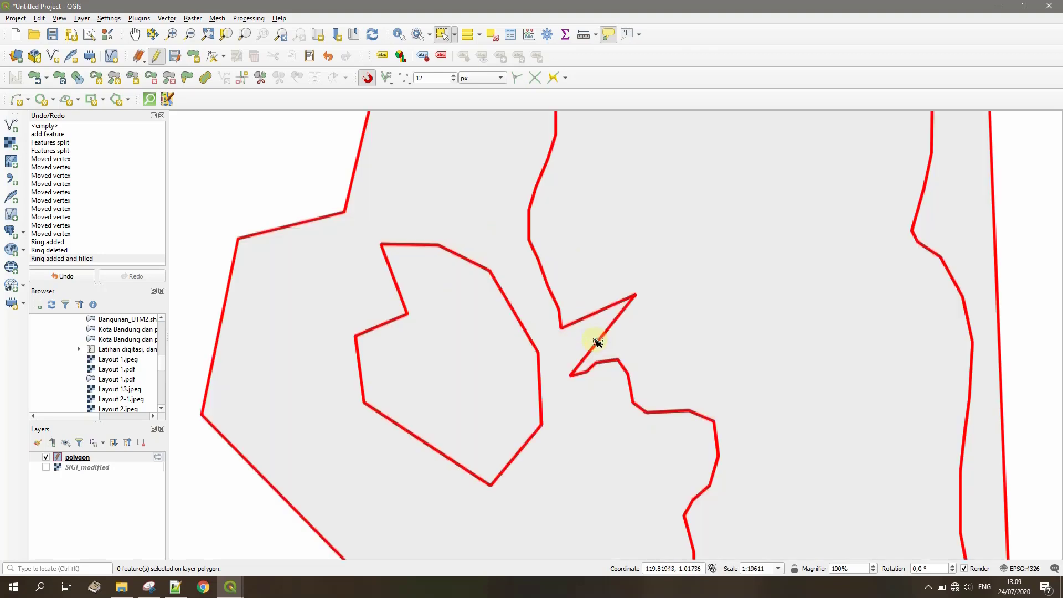
pyautogui.click(189, 78)
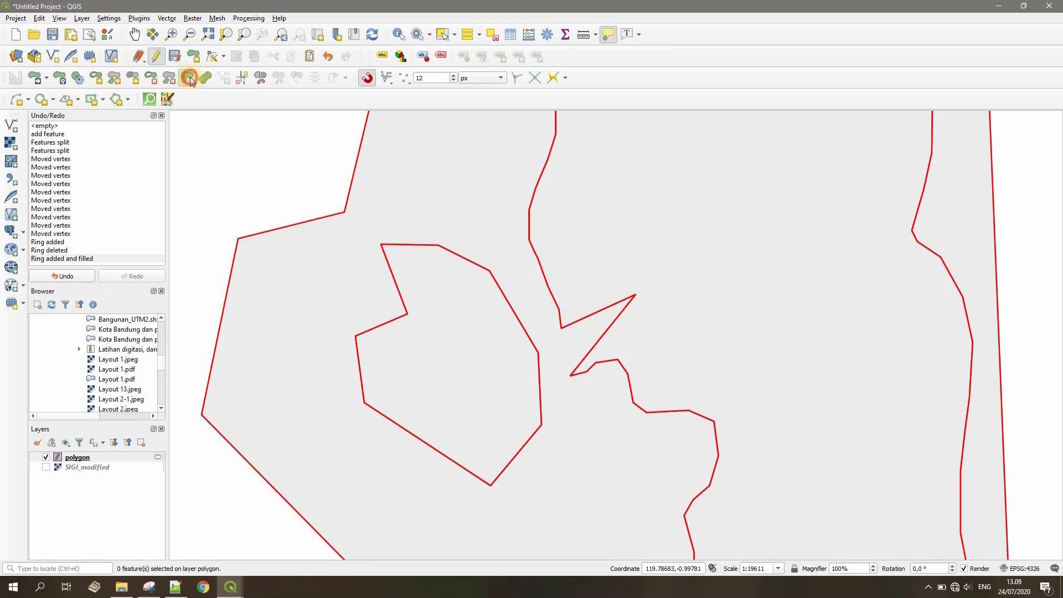
pyautogui.click(483, 258)
pyautogui.click(452, 254)
pyautogui.click(434, 254)
pyautogui.click(420, 258)
pyautogui.click(408, 265)
pyautogui.click(397, 276)
pyautogui.click(383, 303)
pyautogui.rightClick(381, 302)
# Step: Reshape the inner polygon's west side so its notch is replaced by an outward-bulging curve down to the southwest edge
pyautogui.click(408, 279)
pyautogui.click(396, 282)
pyautogui.click(367, 293)
pyautogui.click(346, 316)
pyautogui.click(342, 333)
pyautogui.click(340, 345)
pyautogui.click(340, 372)
pyautogui.click(345, 389)
pyautogui.click(379, 415)
pyautogui.rightClick(408, 413)
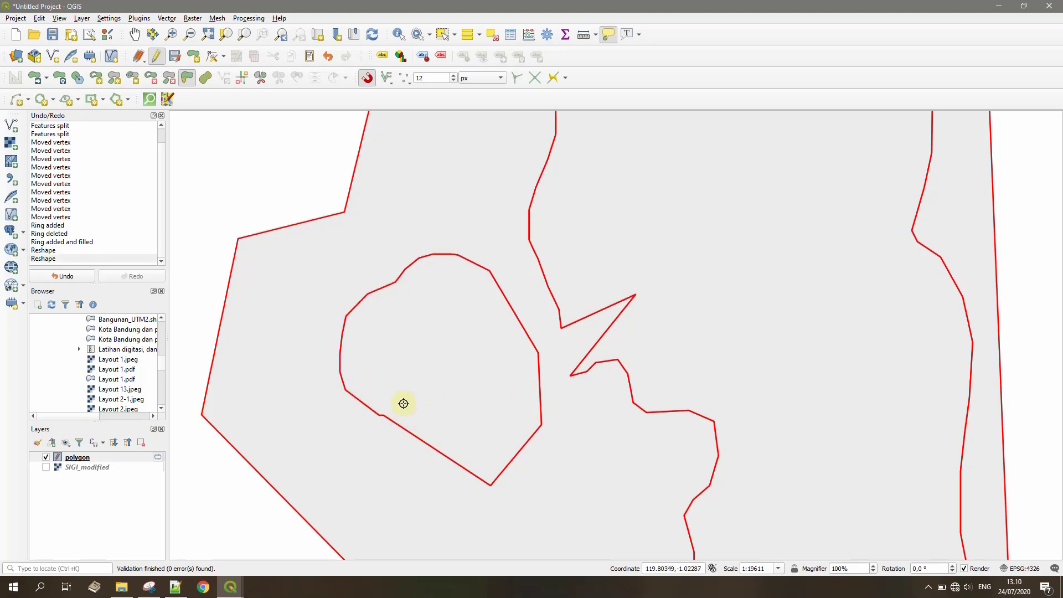
# Step: Reshape the inner polygon's south side into a rounded lobe running from the southwest edge to the southeast corner
pyautogui.click(388, 457)
pyautogui.click(414, 494)
pyautogui.click(450, 504)
pyautogui.click(482, 507)
pyautogui.click(511, 507)
pyautogui.click(540, 491)
pyautogui.click(554, 467)
pyautogui.click(542, 425)
pyautogui.rightClick(528, 409)
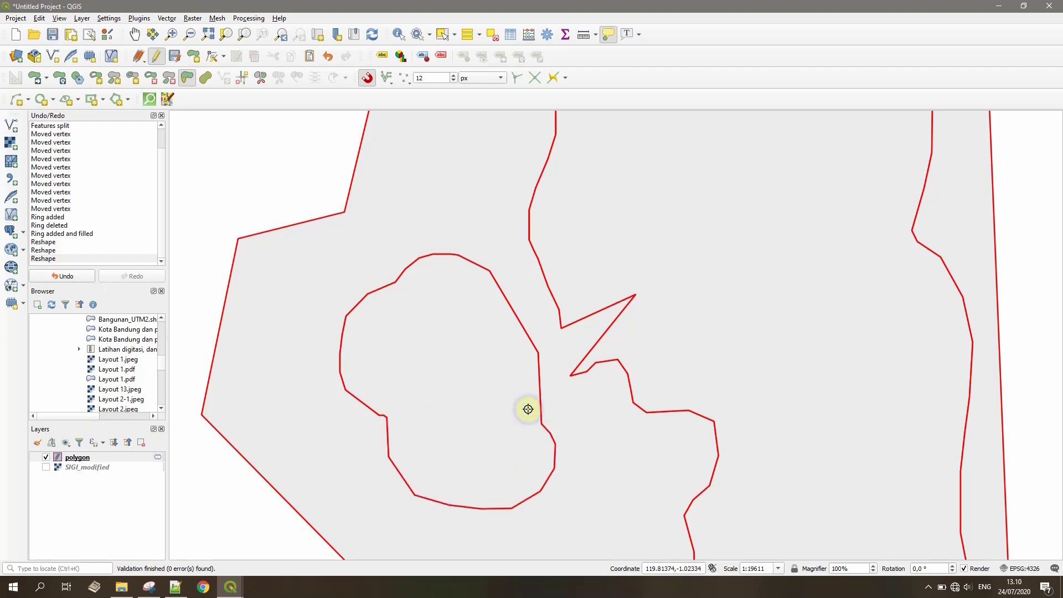
# Step: Reshape the inner polygon's east side into an outward-bulging curve from the southern lobe up to the northeast edge
pyautogui.click(536, 439)
pyautogui.click(555, 410)
pyautogui.click(557, 384)
pyautogui.click(554, 361)
pyautogui.click(537, 330)
pyautogui.click(518, 319)
pyautogui.rightClick(479, 306)
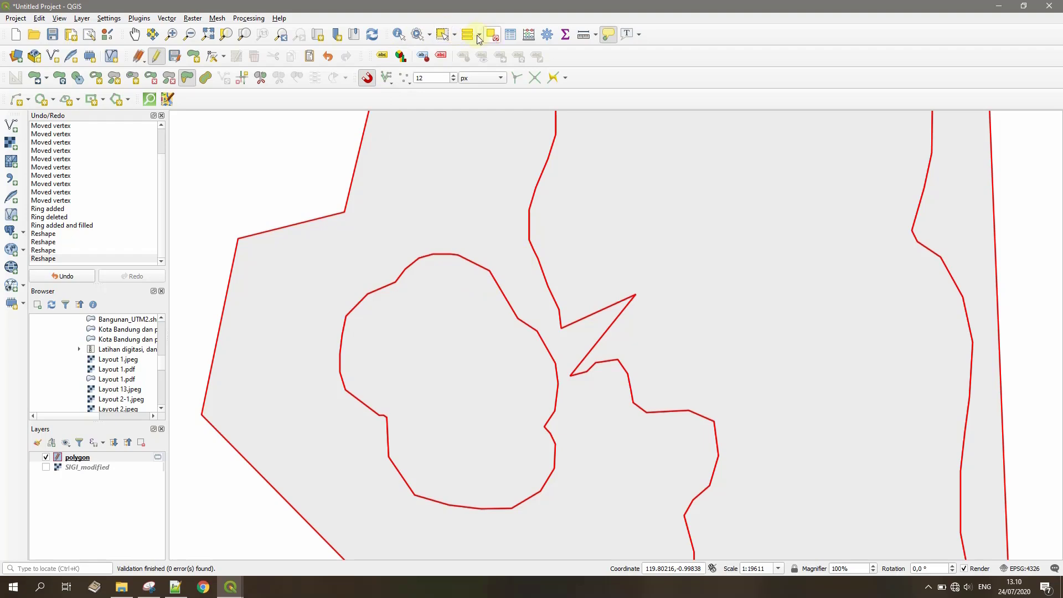
# Step: Select the western polygon and the reshaped inner polygon in turn to check their shared boundary, and clear the selection
pyautogui.click(442, 35)
pyautogui.click(450, 222)
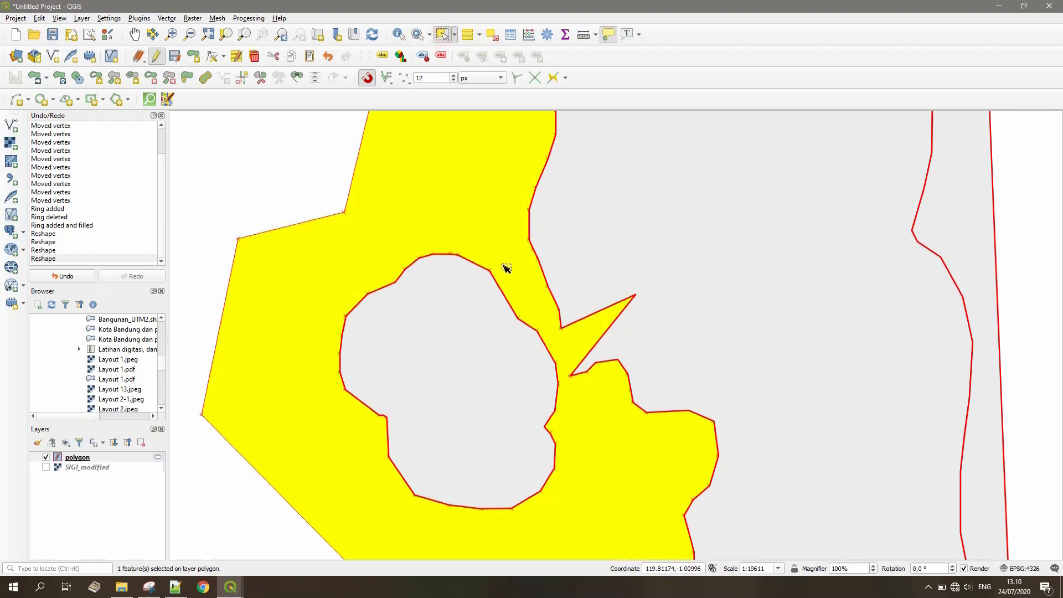
pyautogui.click(489, 316)
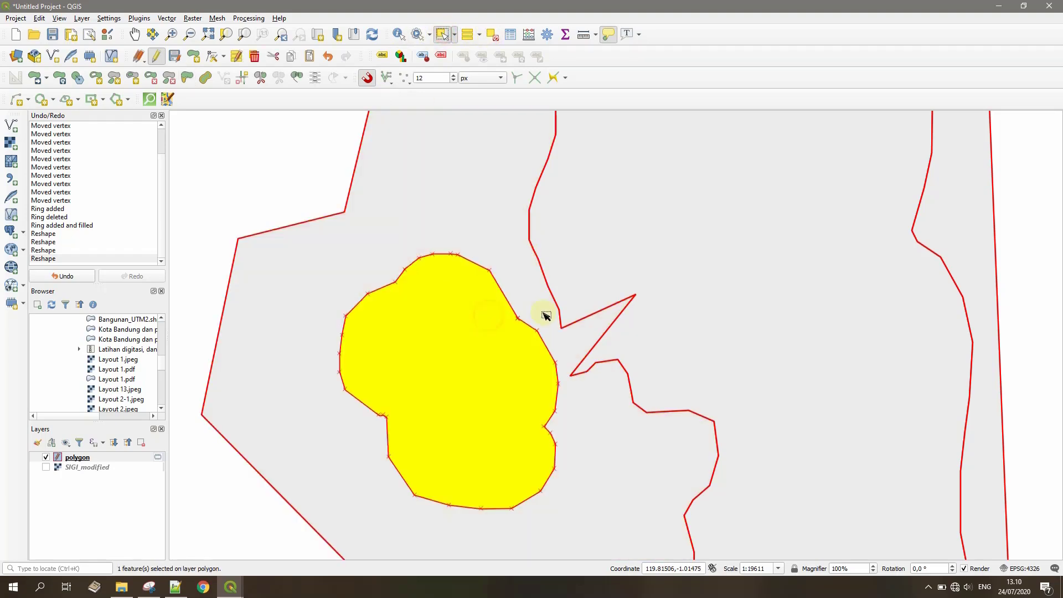
pyautogui.click(544, 314)
pyautogui.click(318, 135)
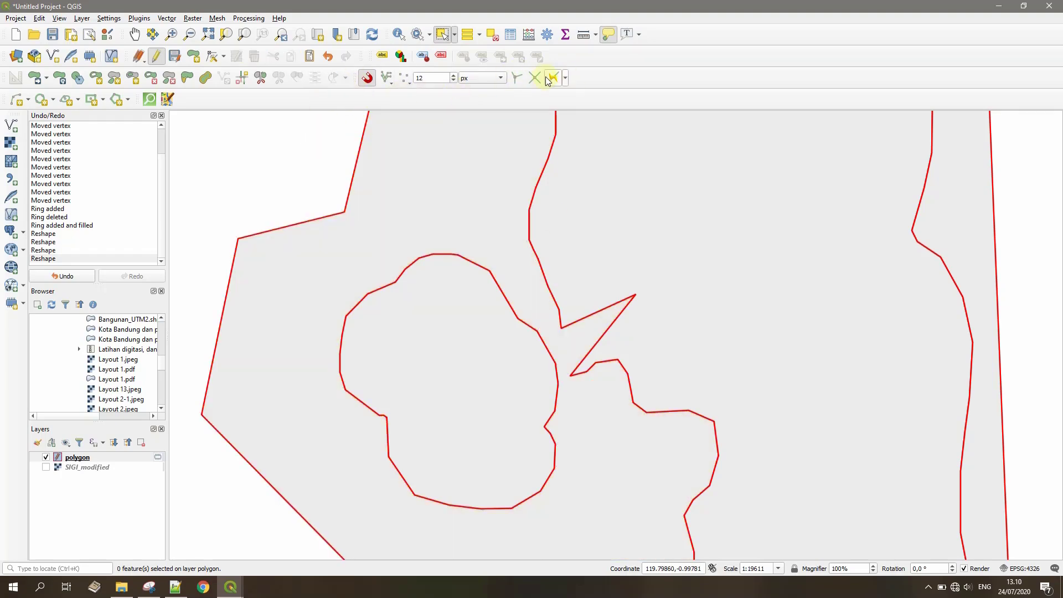
# Step: Enable tracing, topological editing and snapping on intersection for digitizing
pyautogui.click(552, 79)
pyautogui.rightClick(622, 80)
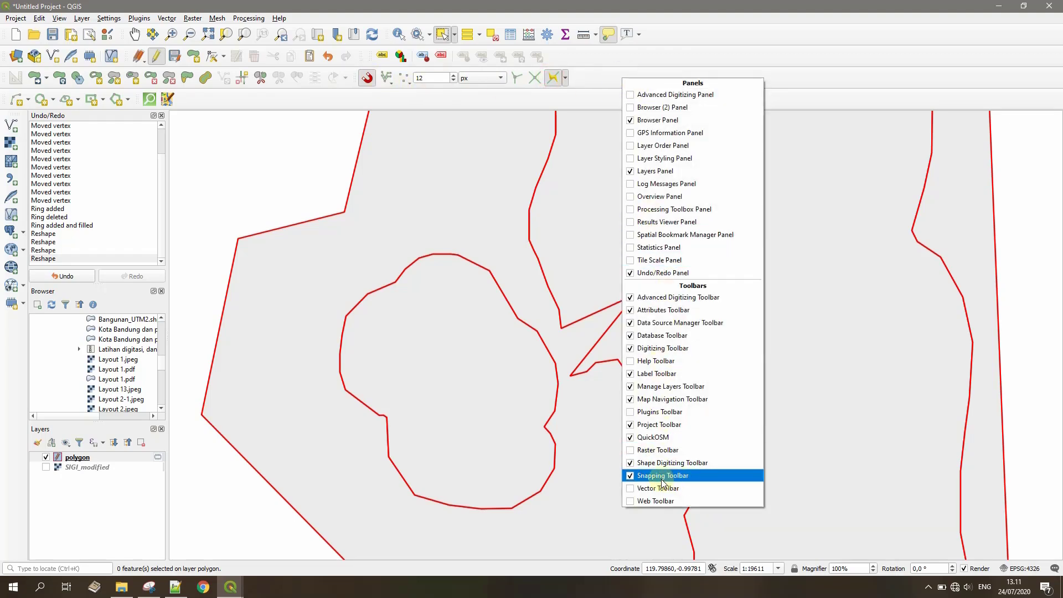
pyautogui.click(530, 79)
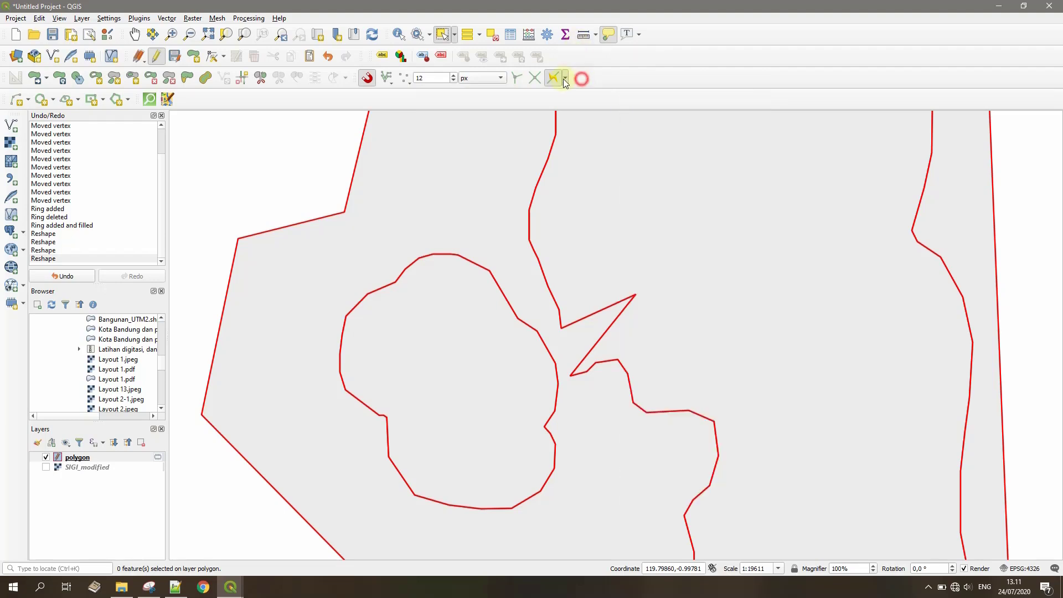
pyautogui.click(520, 78)
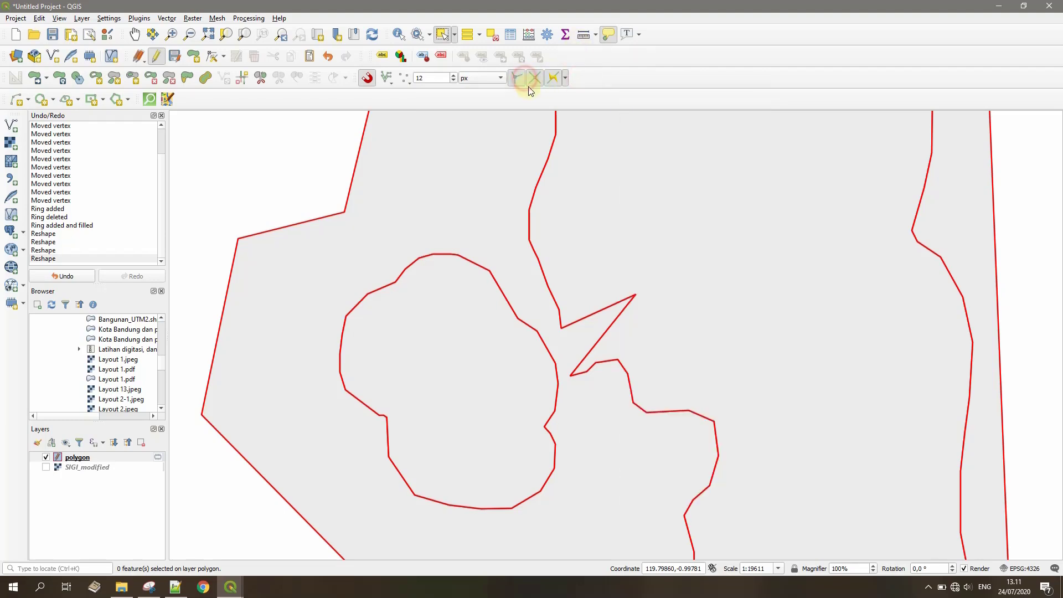
# Step: Reshape the boundary between the western and central polygons so it follows the inner polygon's east edge and continues southeast
pyautogui.click(188, 81)
pyautogui.click(558, 224)
pyautogui.click(489, 270)
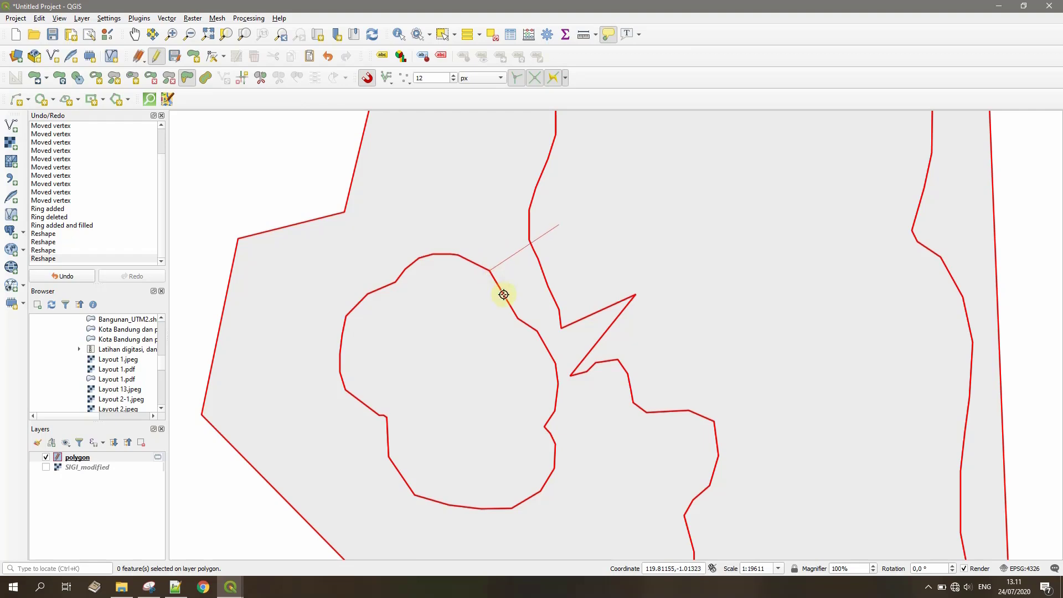
pyautogui.click(517, 319)
pyautogui.click(538, 333)
pyautogui.click(558, 369)
pyautogui.click(556, 394)
pyautogui.click(552, 416)
pyautogui.click(582, 454)
pyautogui.click(771, 494)
pyautogui.rightClick(771, 496)
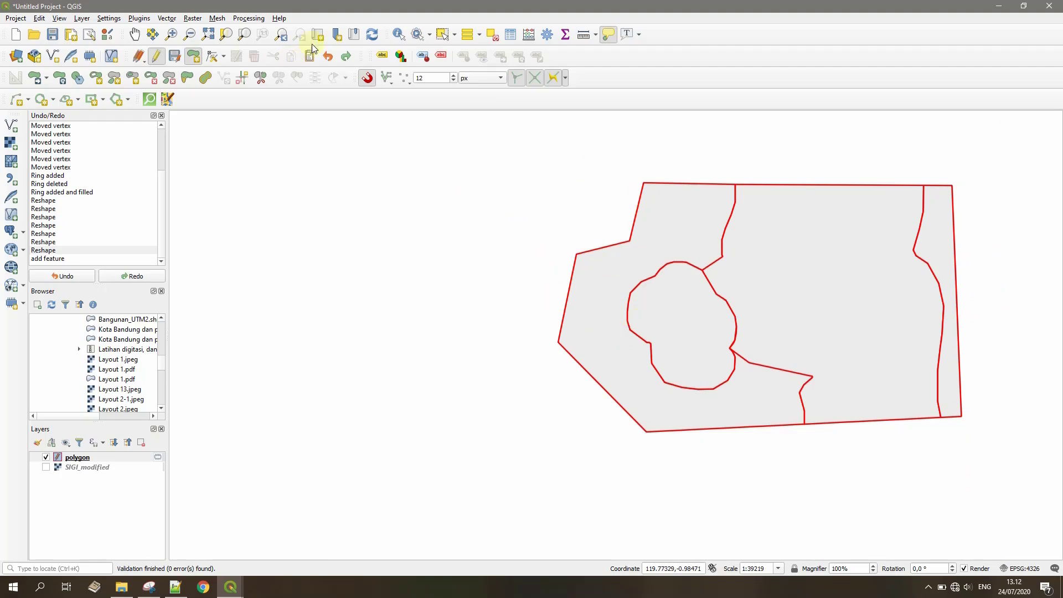
# Step: Select the western polygon surrounding the inner polygon and delete it
pyautogui.click(442, 33)
pyautogui.click(653, 240)
pyautogui.press('Delete')
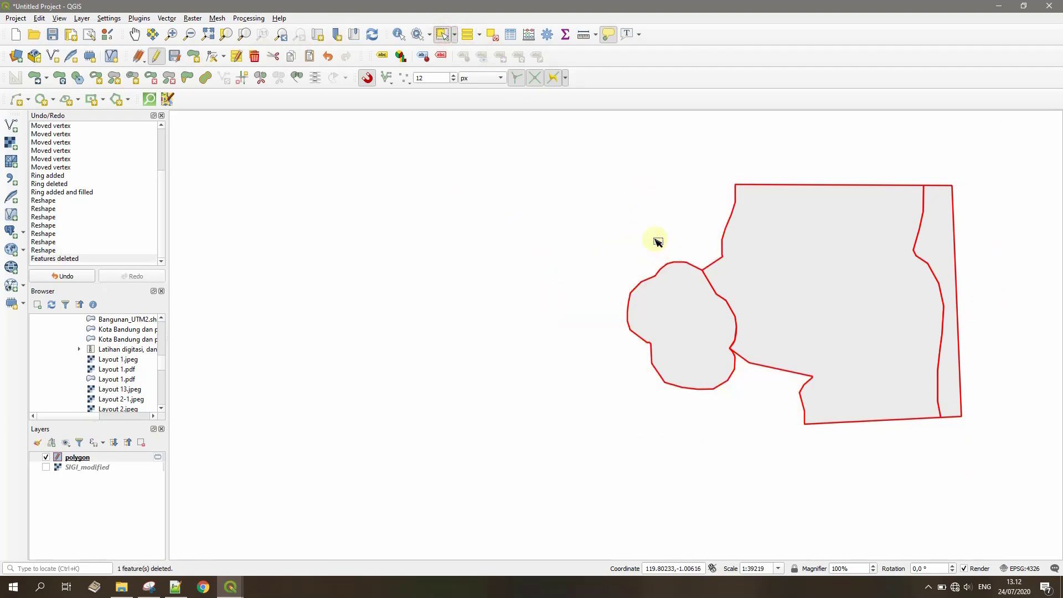
# Step: Draw a replacement western polygon with two outer corners, tracing the edges of the central and inner polygons along the shared boundary
pyautogui.click(195, 57)
pyautogui.click(737, 185)
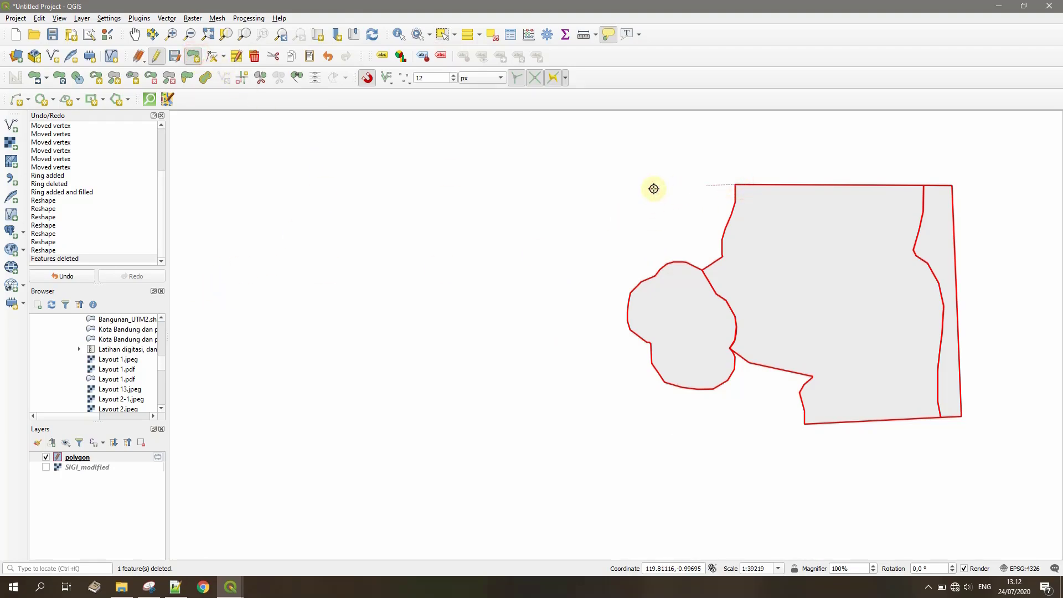
pyautogui.click(575, 191)
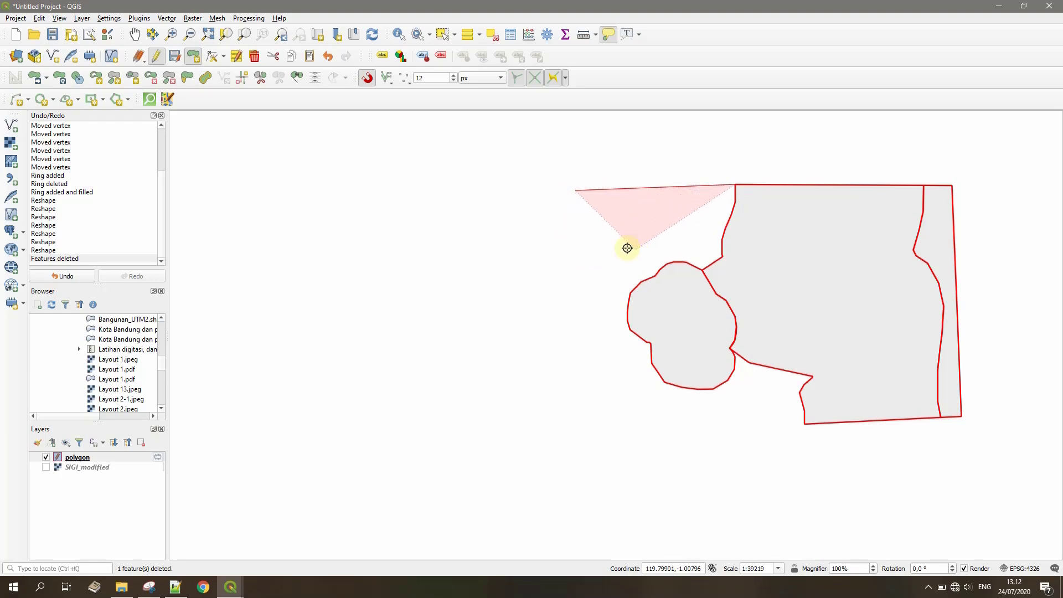
pyautogui.click(584, 452)
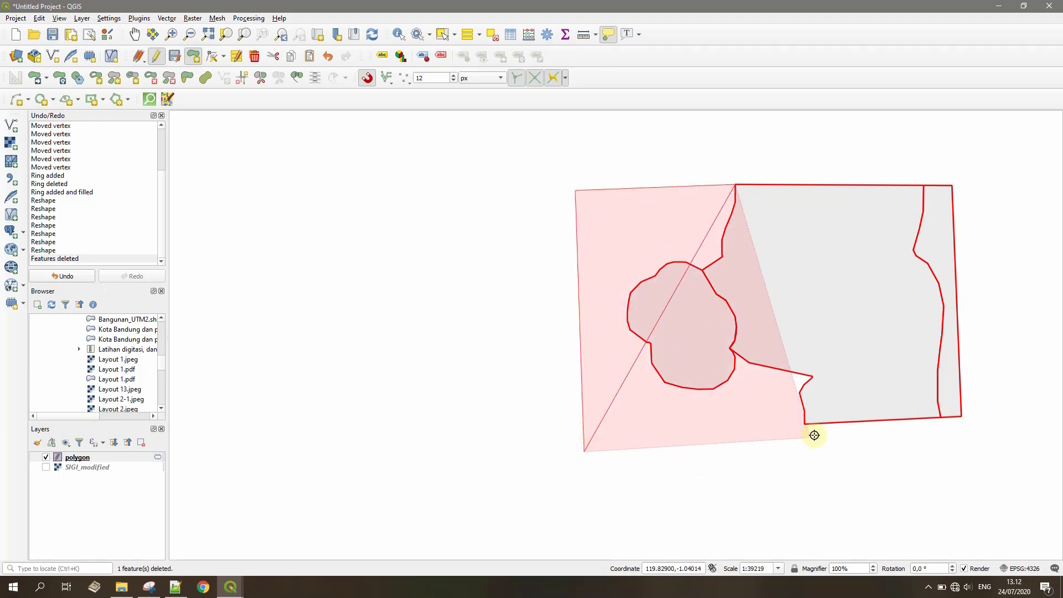
pyautogui.click(806, 424)
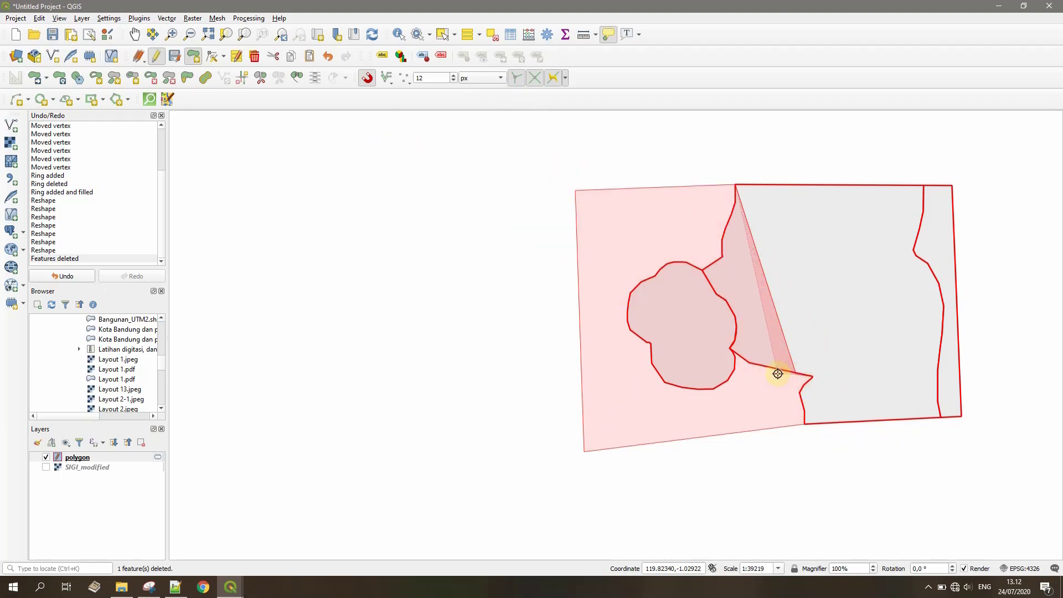
pyautogui.click(751, 363)
pyautogui.click(732, 351)
pyautogui.click(731, 380)
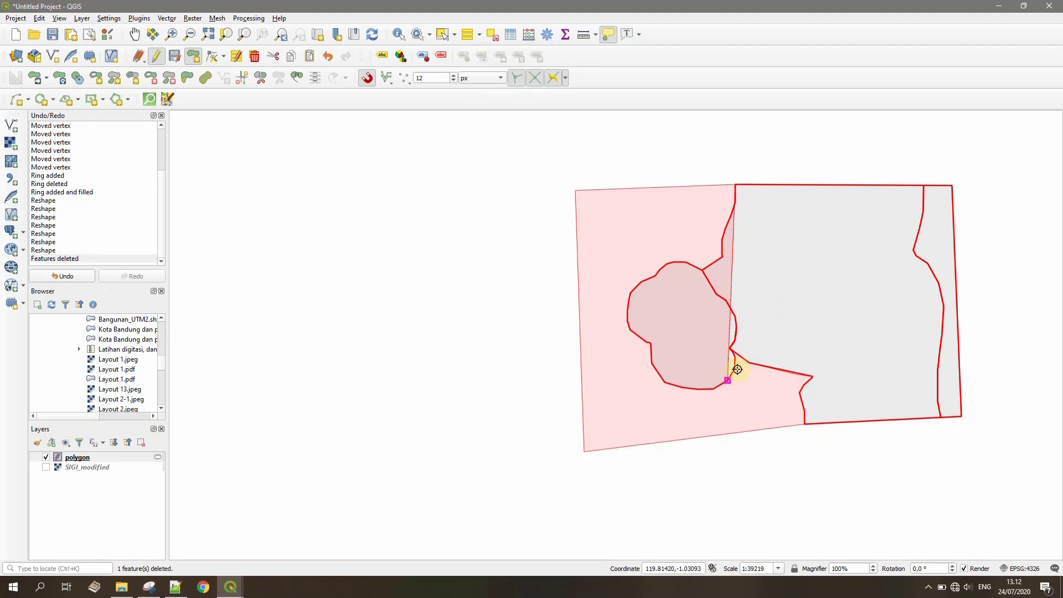
pyautogui.click(712, 391)
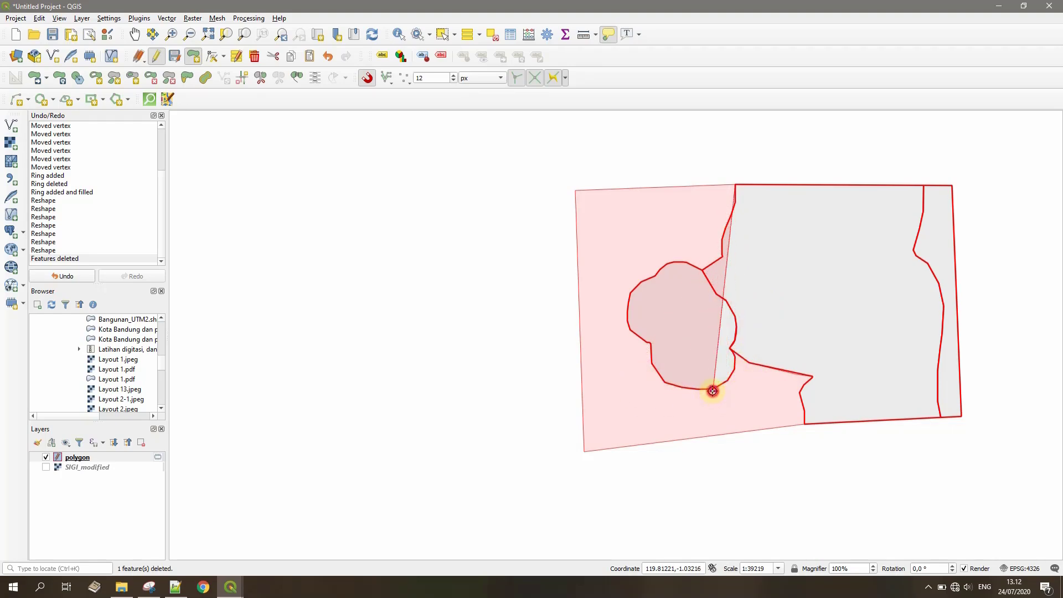
pyautogui.click(668, 383)
pyautogui.click(652, 360)
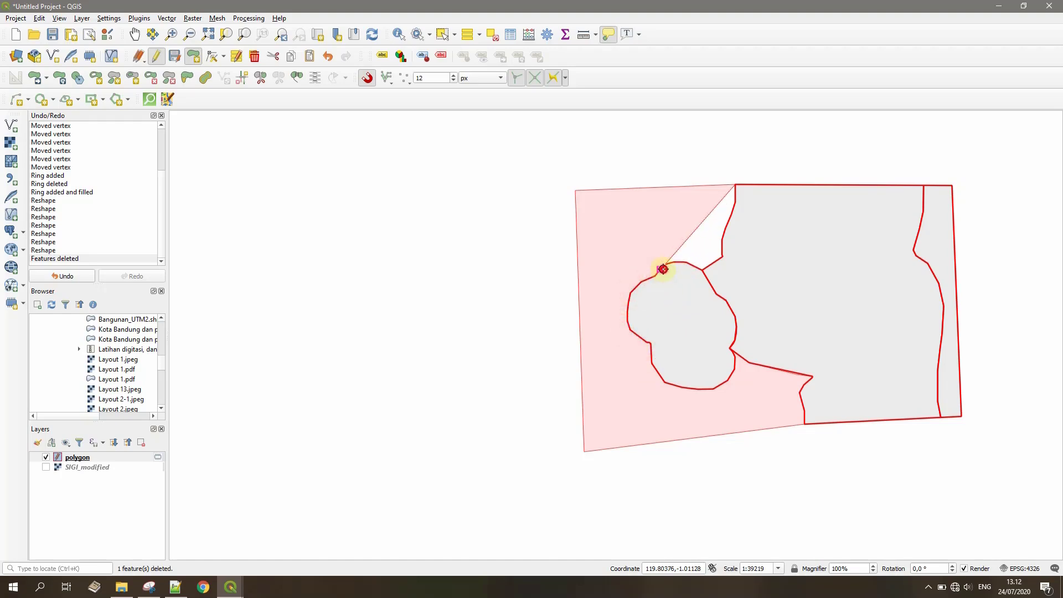
pyautogui.click(684, 261)
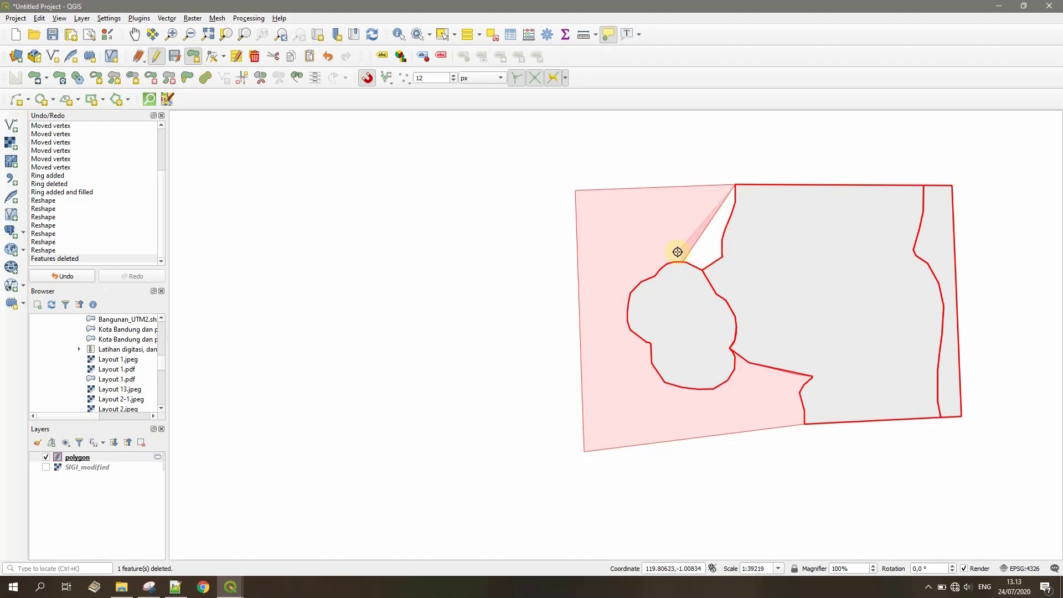
pyautogui.click(721, 237)
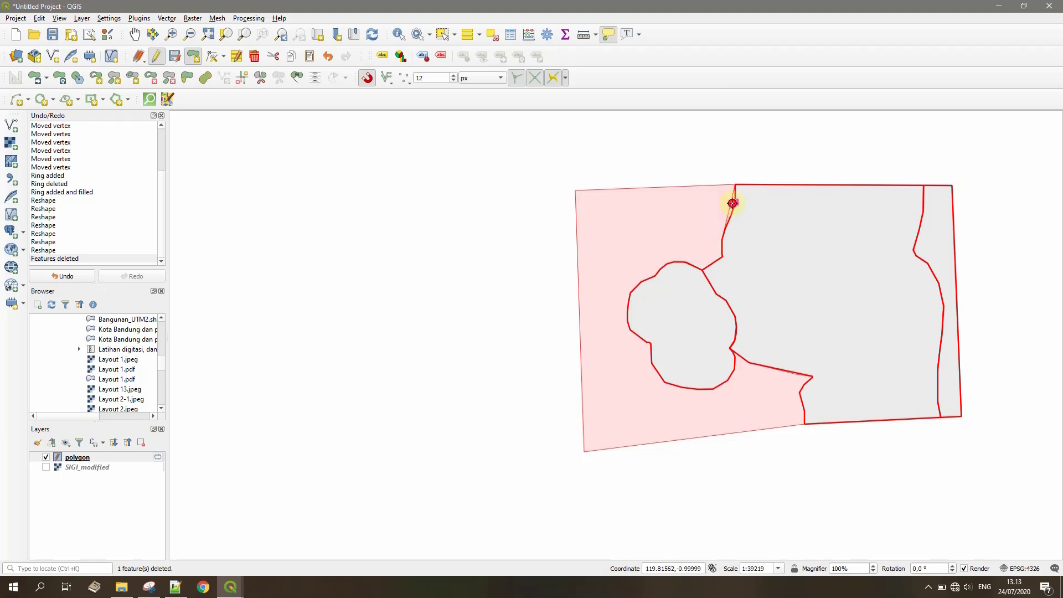
pyautogui.rightClick(731, 205)
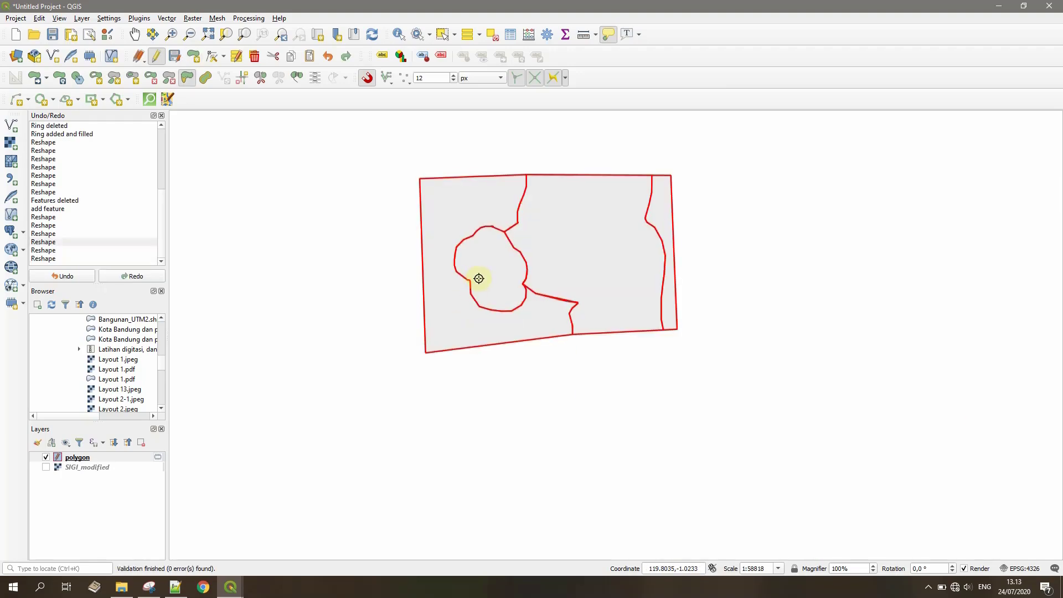
# Step: Stop editing the polygon layer and save its changes
pyautogui.scroll(2, 479, 278)
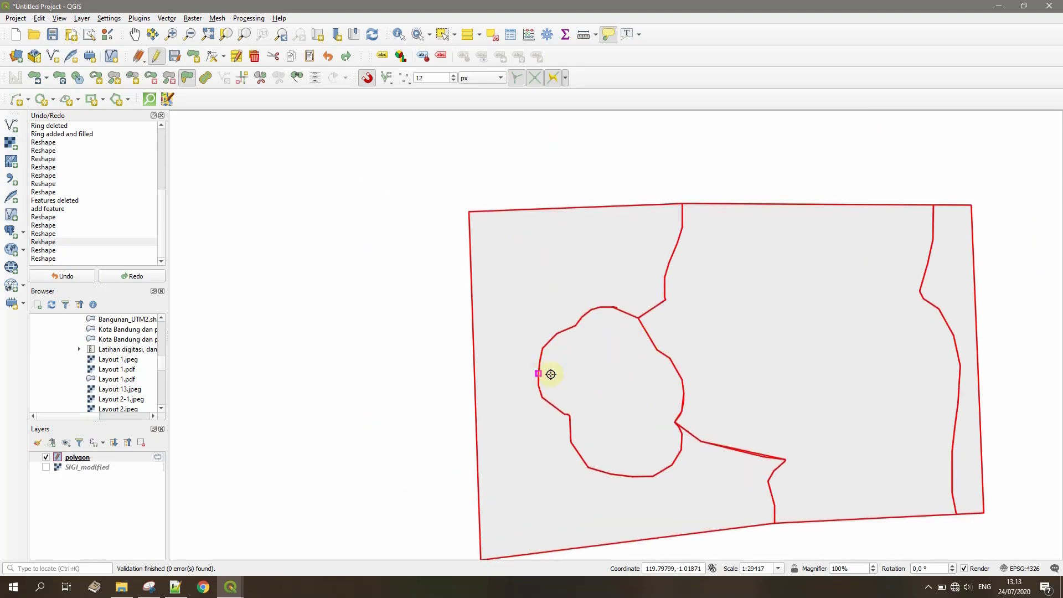
pyautogui.moveTo(591, 324); pyautogui.dragTo(505, 293)
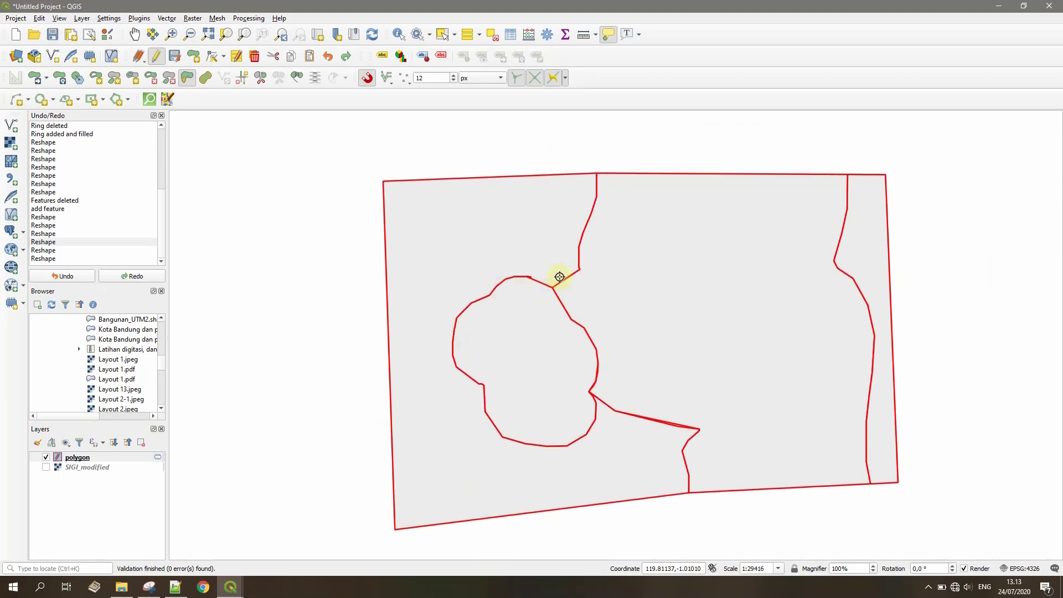
pyautogui.click(155, 59)
pyautogui.click(502, 299)
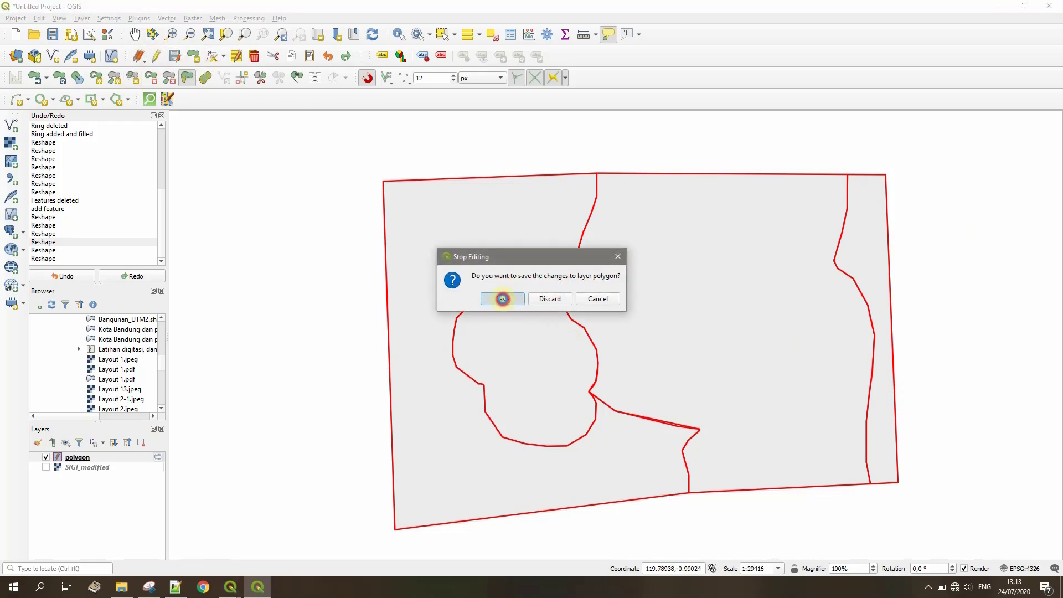
pyautogui.click(80, 56)
pyautogui.click(552, 256)
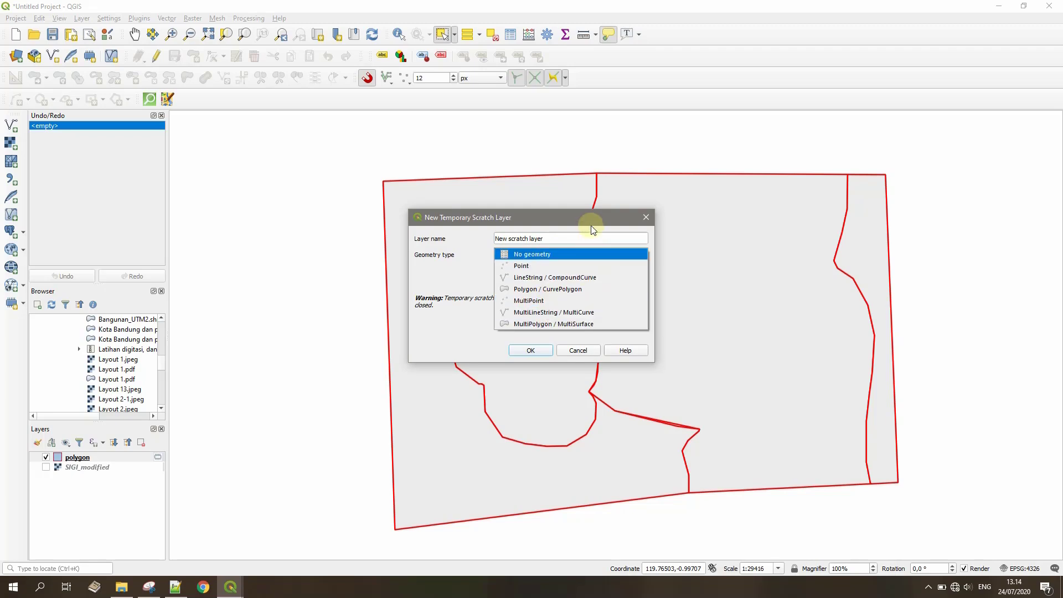
pyautogui.click(588, 254)
pyautogui.click(587, 352)
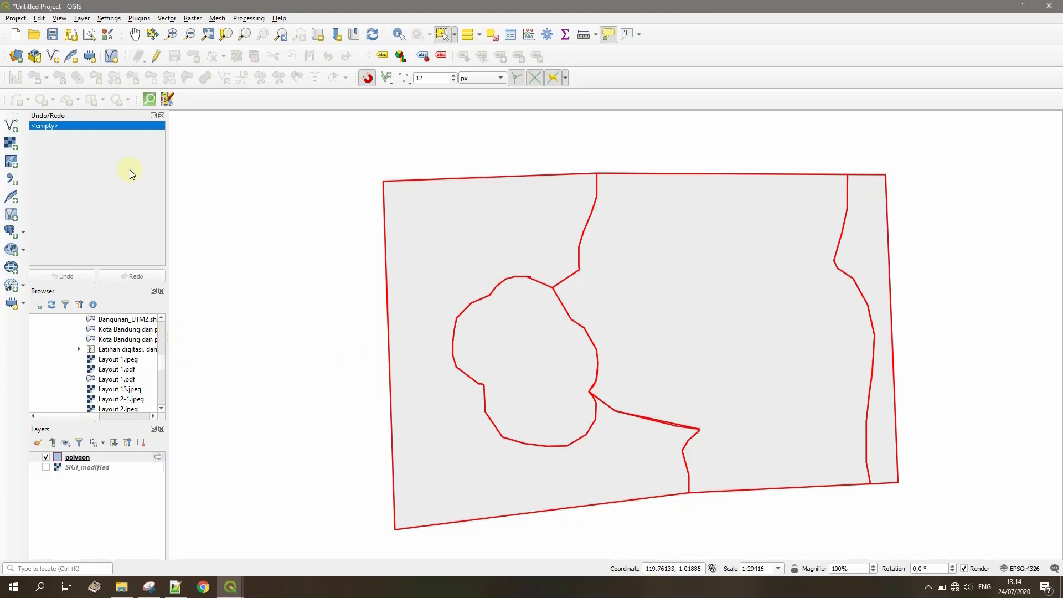
pyautogui.click(16, 34)
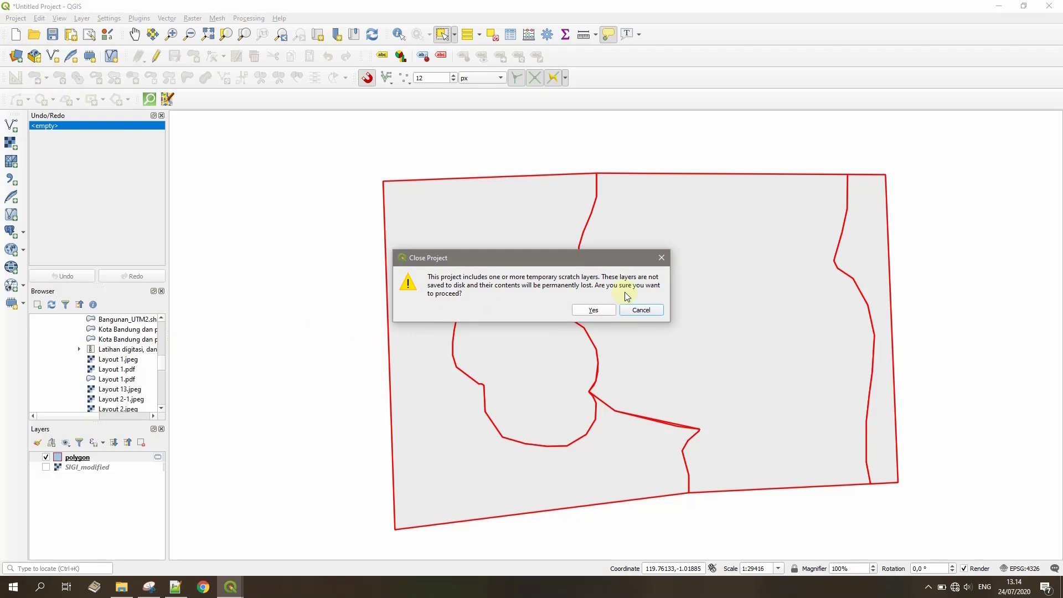
pyautogui.click(648, 312)
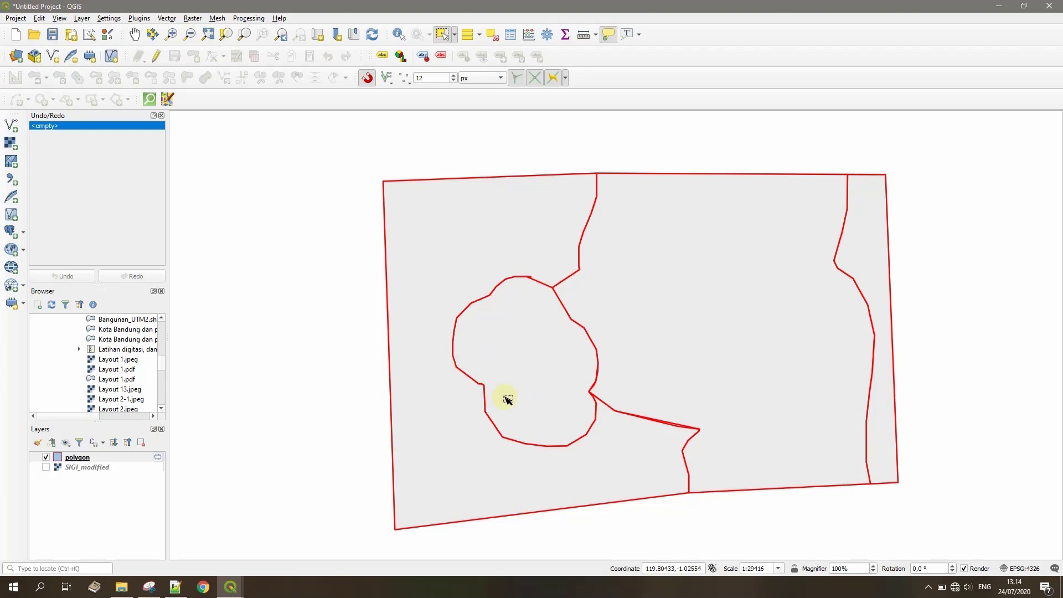
# Step: Save the temporary polygon scratch layer as an ESRI Shapefile named poligon in the Bandung folder
pyautogui.moveTo(506, 398); pyautogui.dragTo(460, 382)
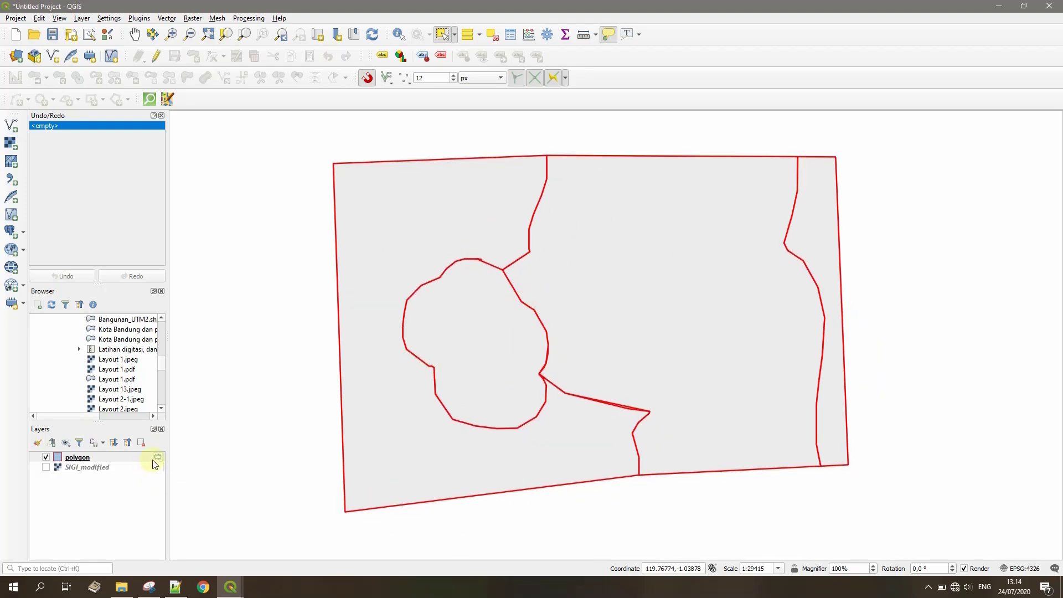
pyautogui.moveTo(158, 457)
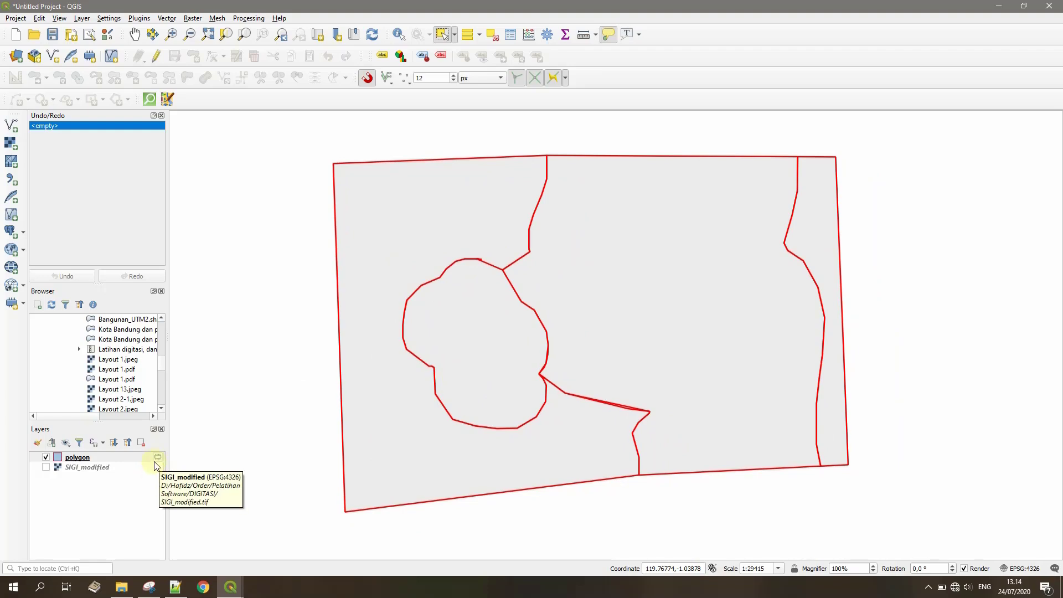
pyautogui.click(158, 457)
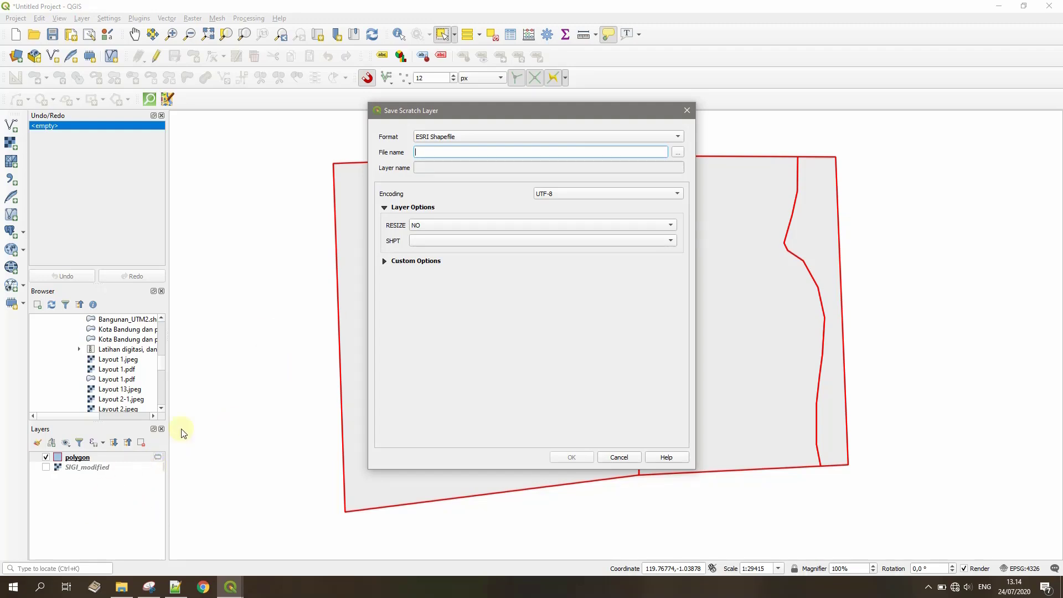
pyautogui.moveTo(380, 111); pyautogui.dragTo(423, 115)
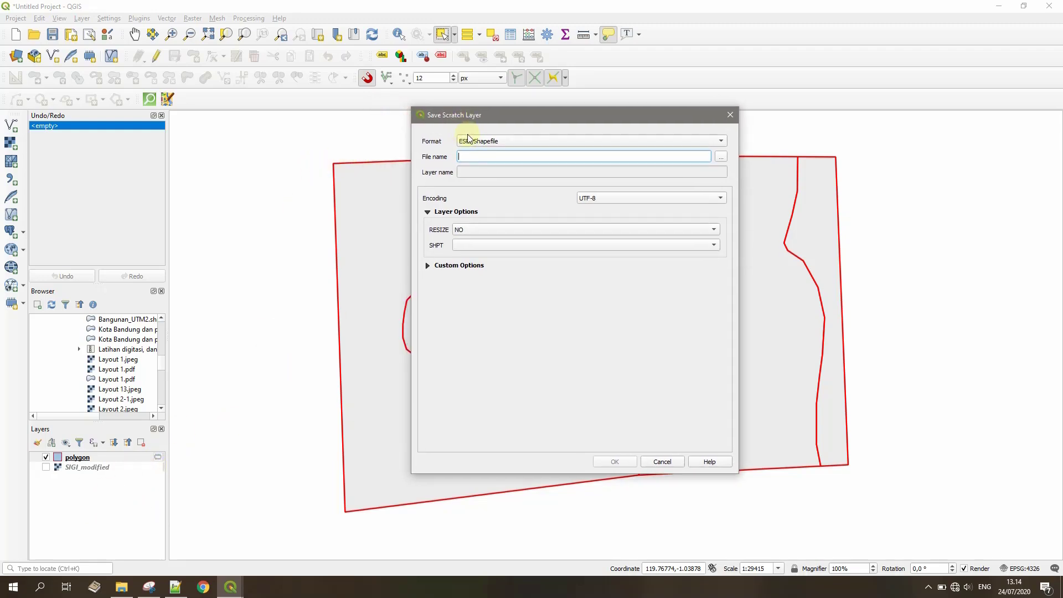
pyautogui.click(722, 159)
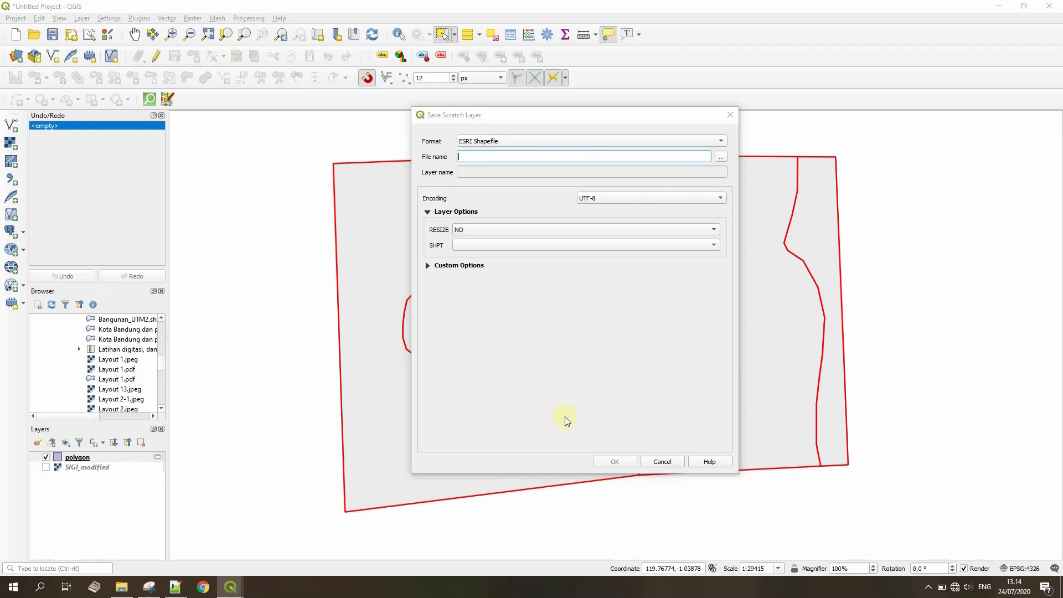
pyautogui.click(535, 311)
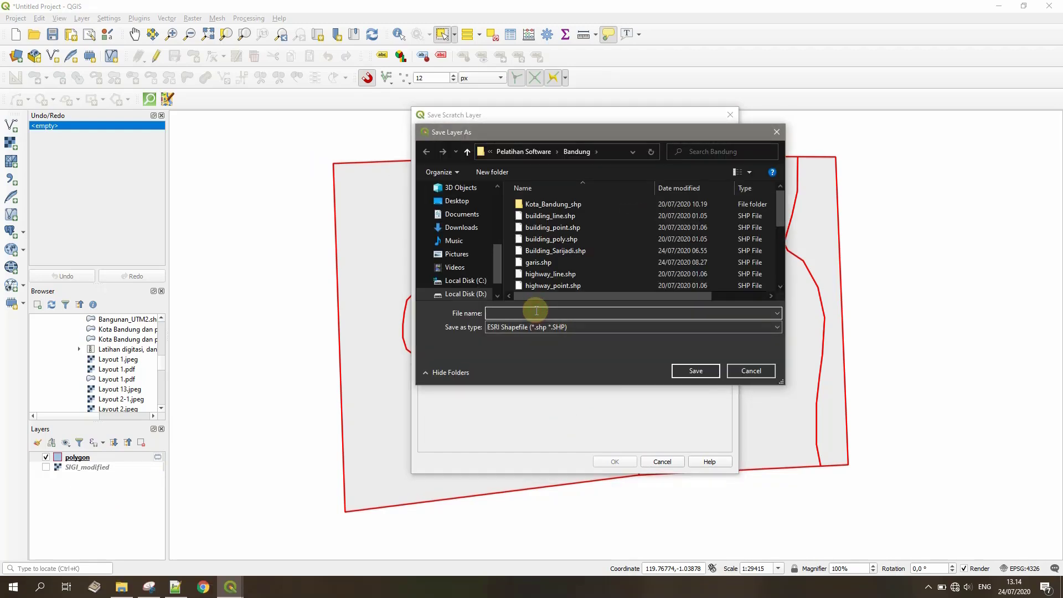
pyautogui.write('poligon')
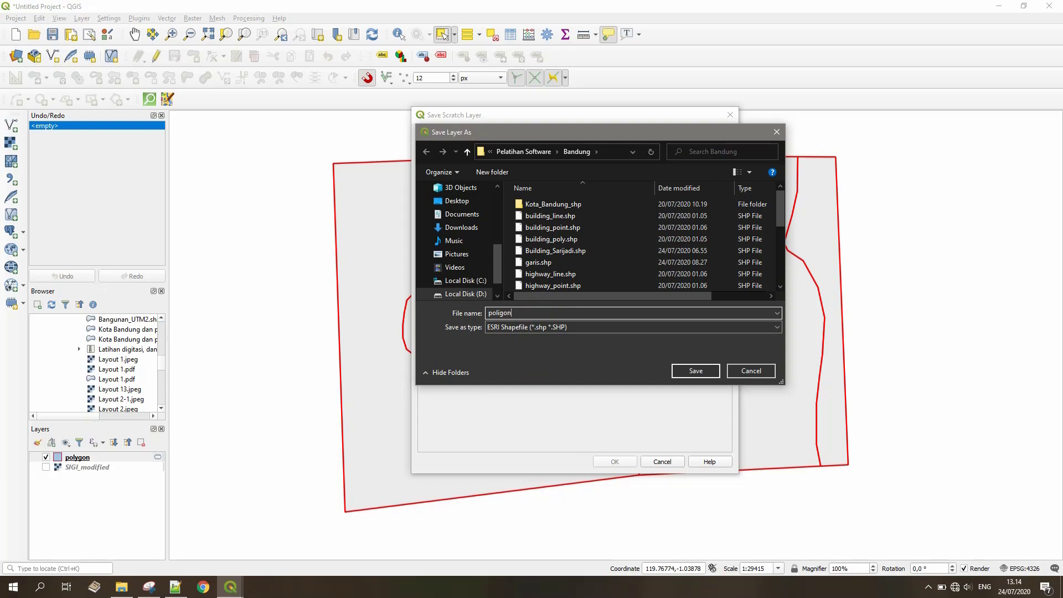
pyautogui.click(698, 371)
pyautogui.click(623, 462)
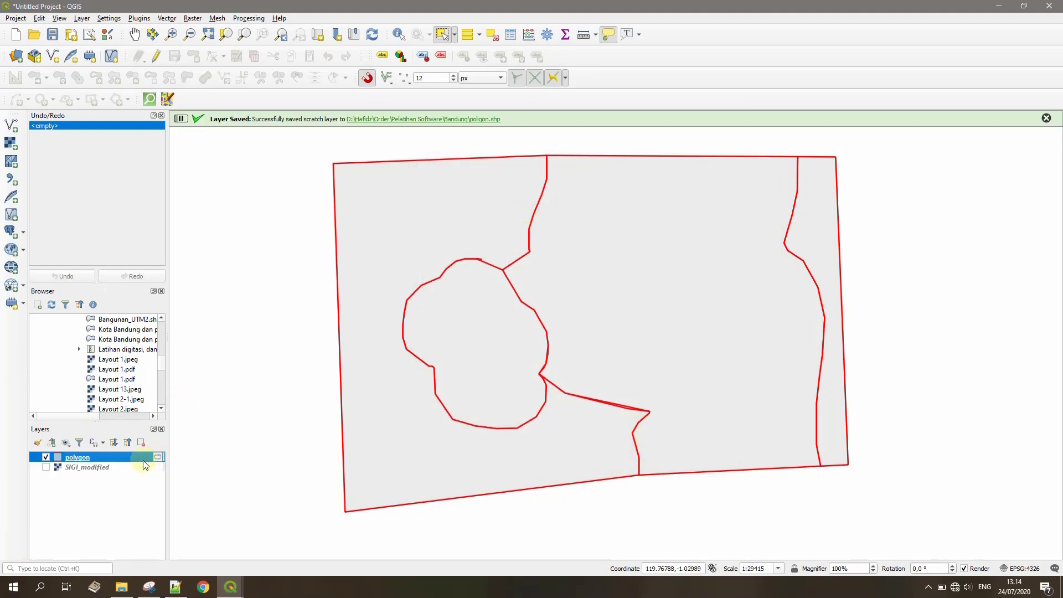
pyautogui.click(108, 498)
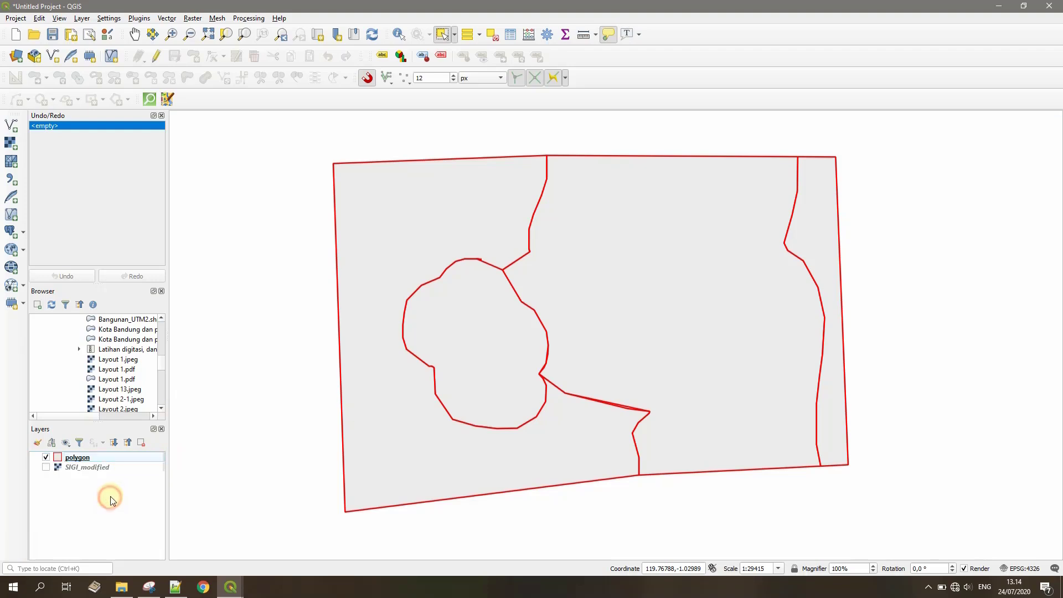
pyautogui.click(136, 466)
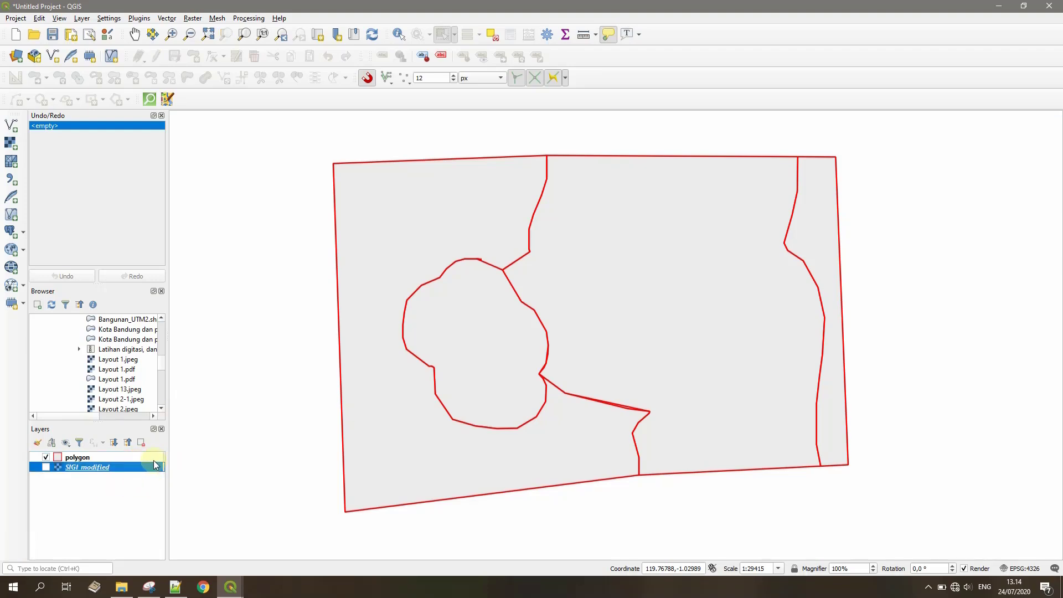
pyautogui.click(154, 458)
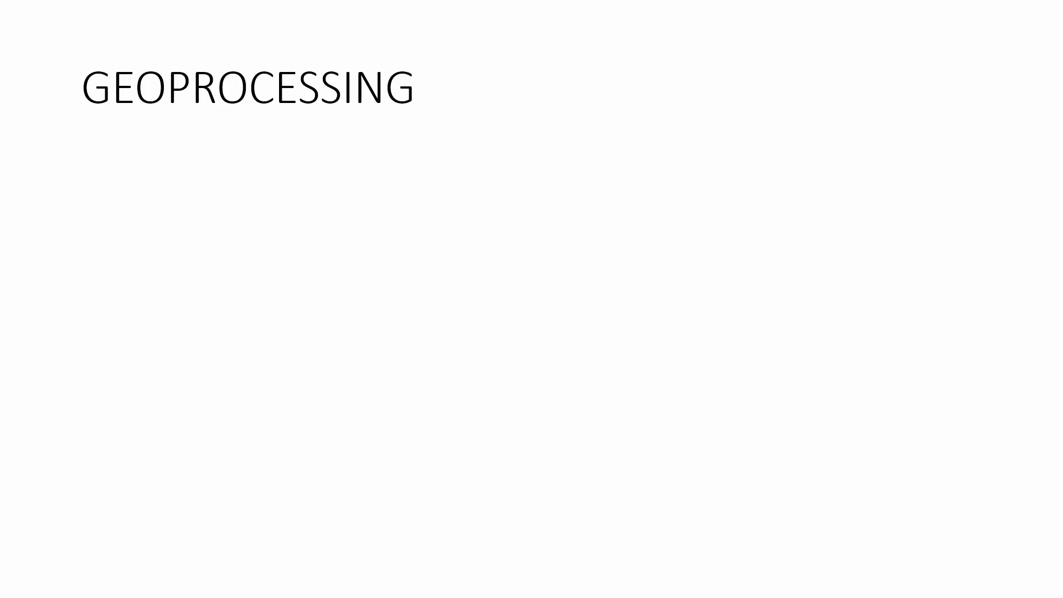
pyautogui.press('Right')
pyautogui.press('Right')
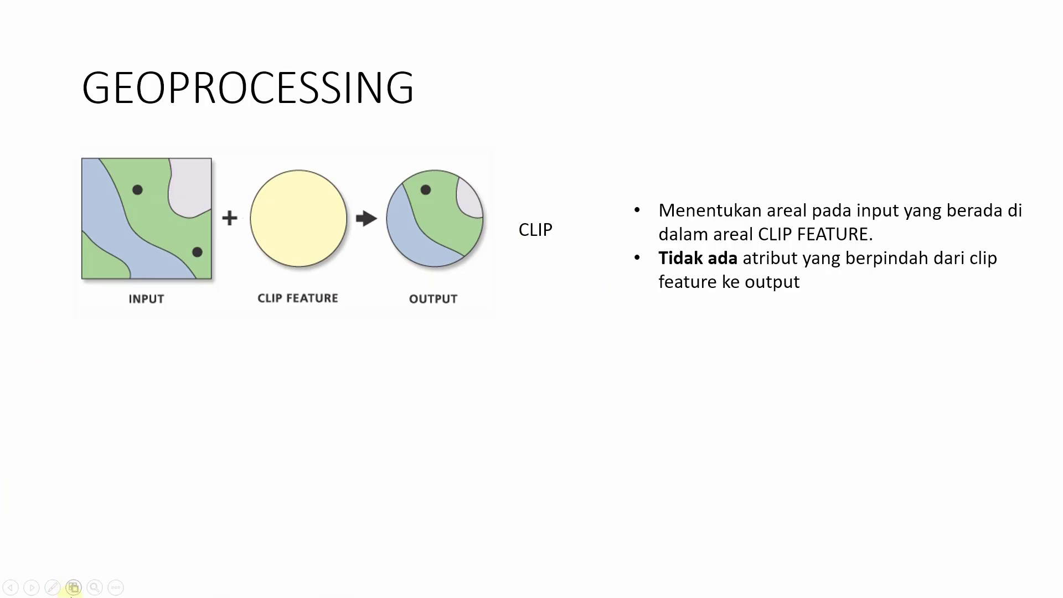
pyautogui.click(53, 587)
pyautogui.click(50, 483)
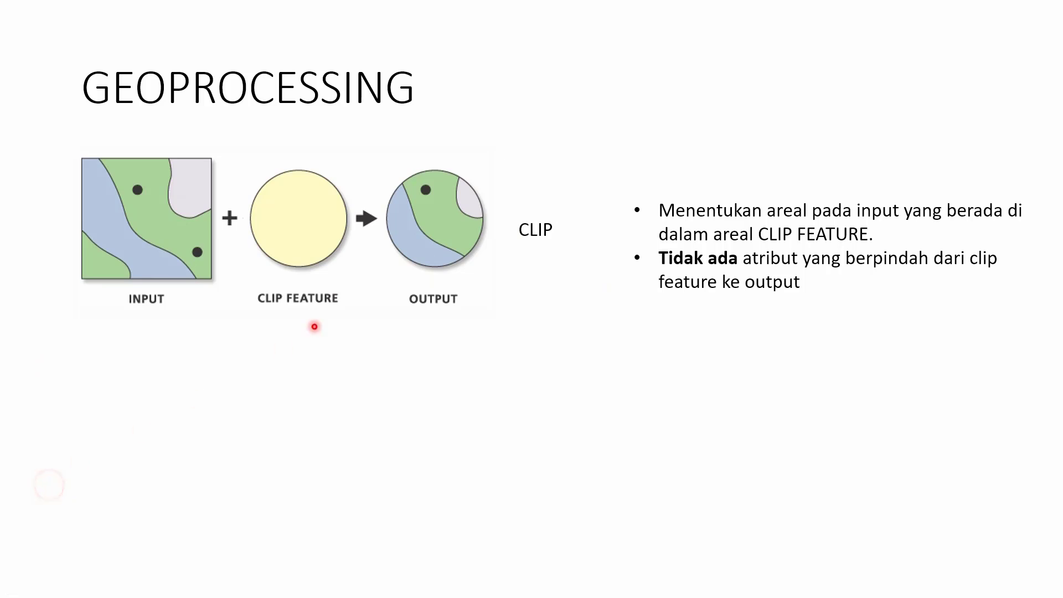
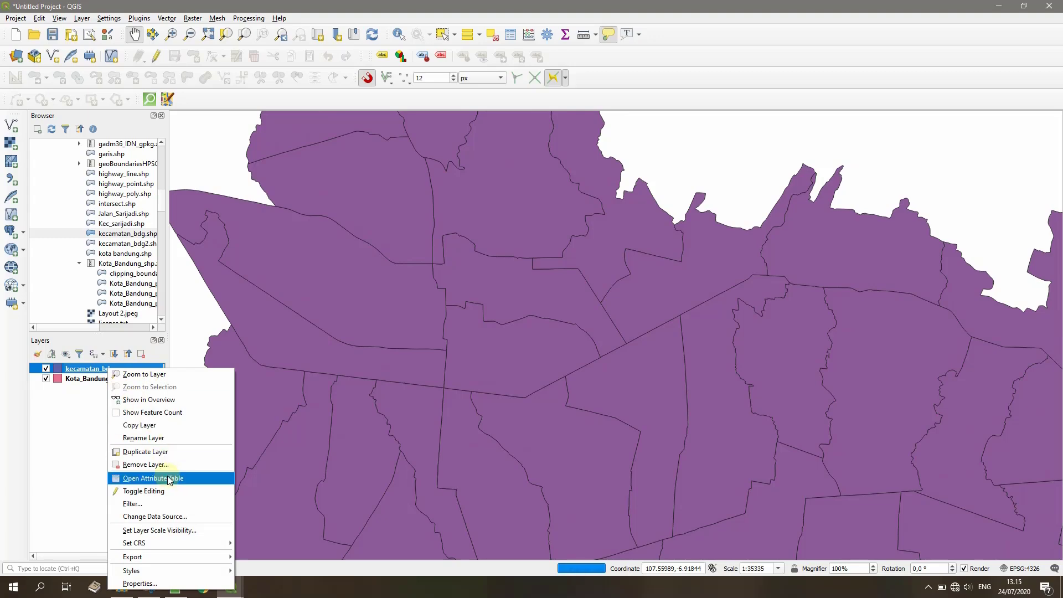
# Step: Review the attribute table of kecamatan_bdg, and hide and reshow that layer to view the Kota_Bandung_planet_osm_poly features beneath it
pyautogui.click(167, 477)
pyautogui.moveTo(847, 148); pyautogui.dragTo(774, 141)
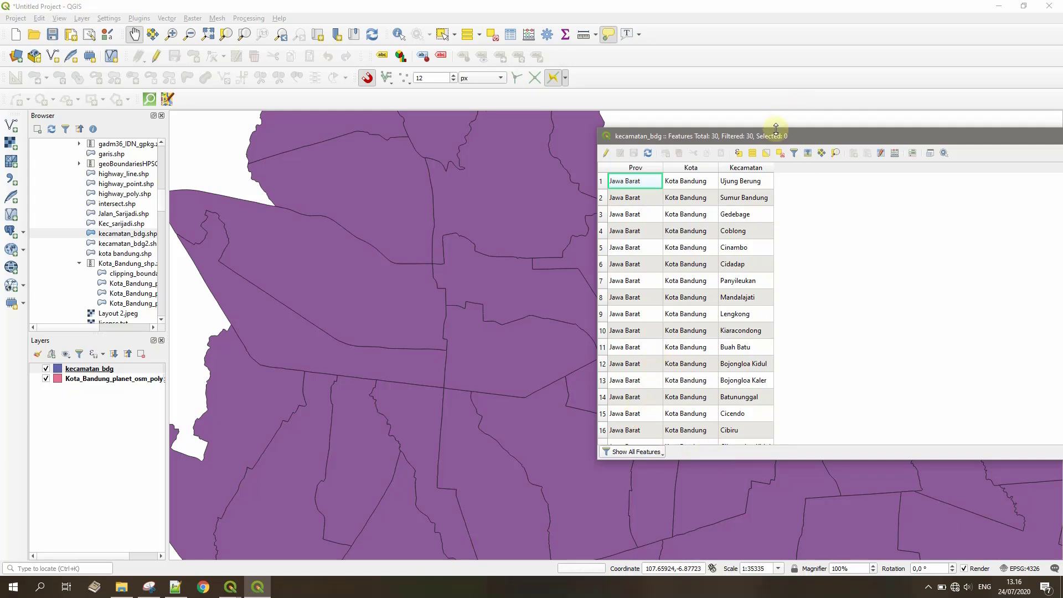
pyautogui.moveTo(779, 142); pyautogui.dragTo(670, 102)
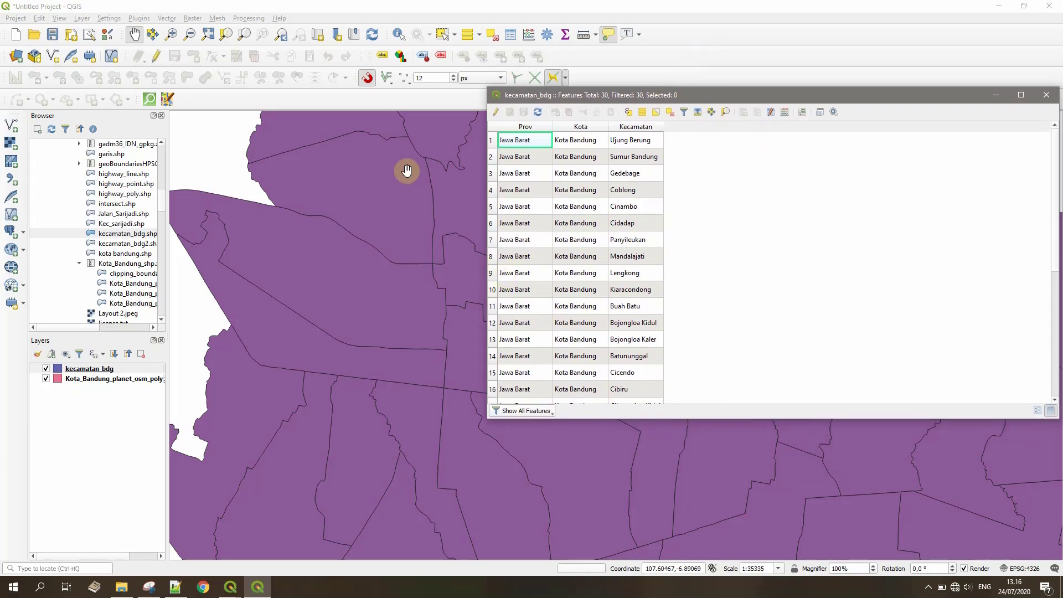
pyautogui.click(46, 370)
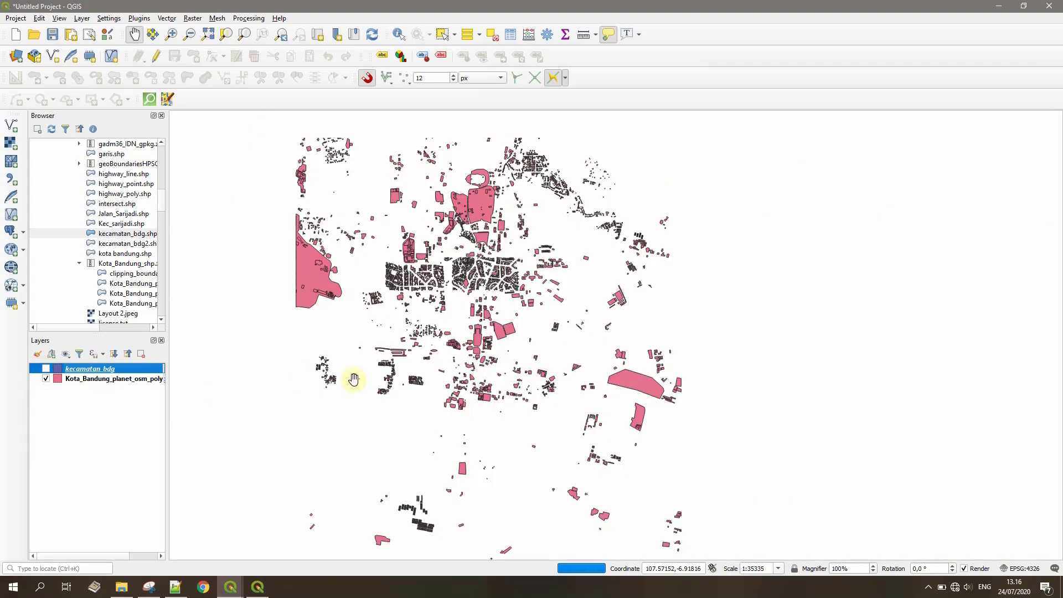
pyautogui.click(46, 368)
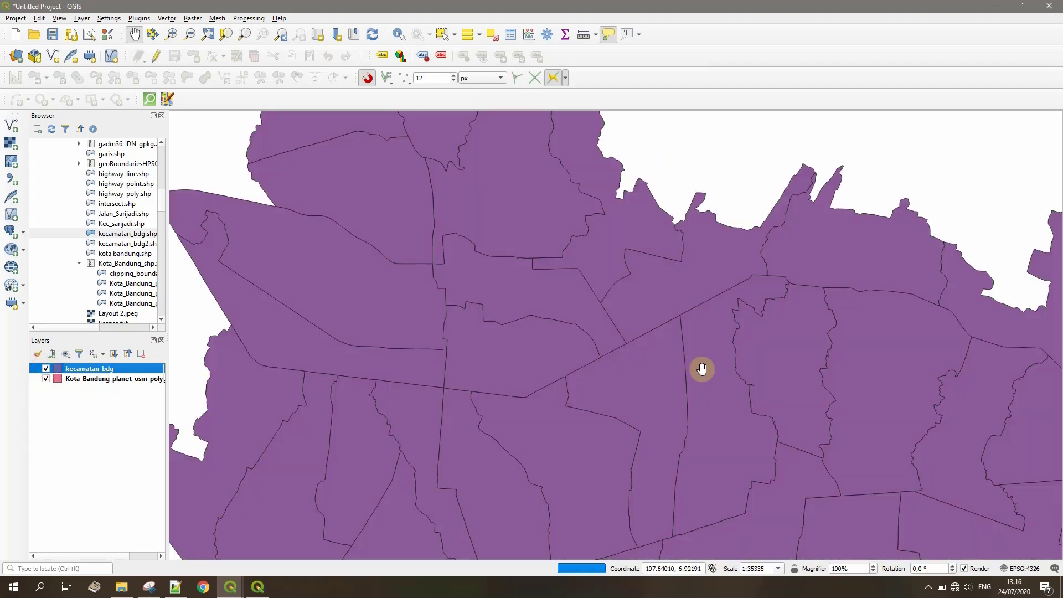
# Step: Identify the two adjacent central districts in the kecamatan_bdg layer and read their Kecamatan attribute values
pyautogui.hotkey('ctrl', 'shift', 'i')
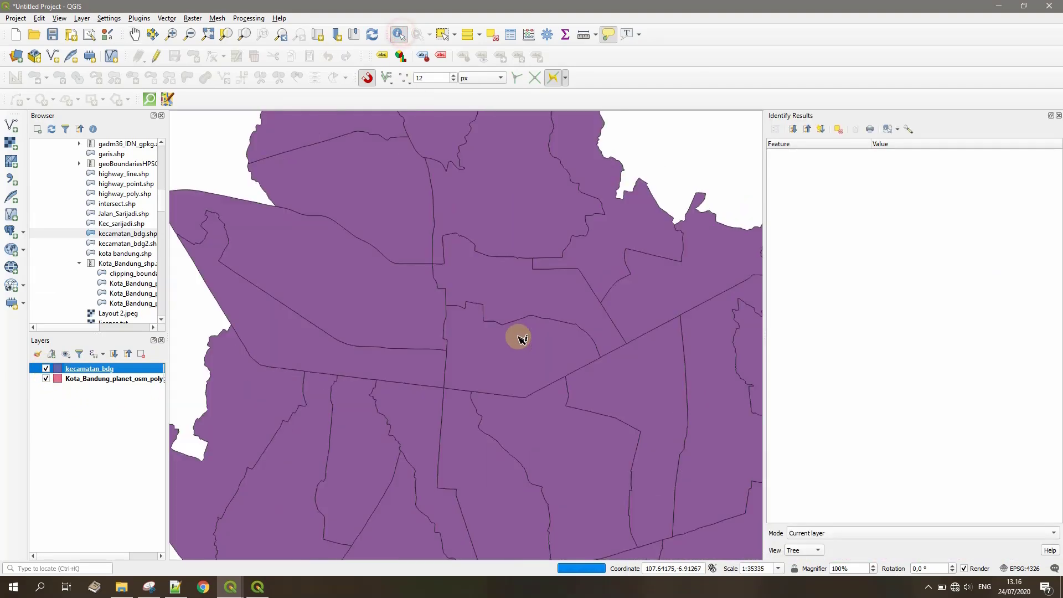
pyautogui.click(485, 363)
pyautogui.click(356, 368)
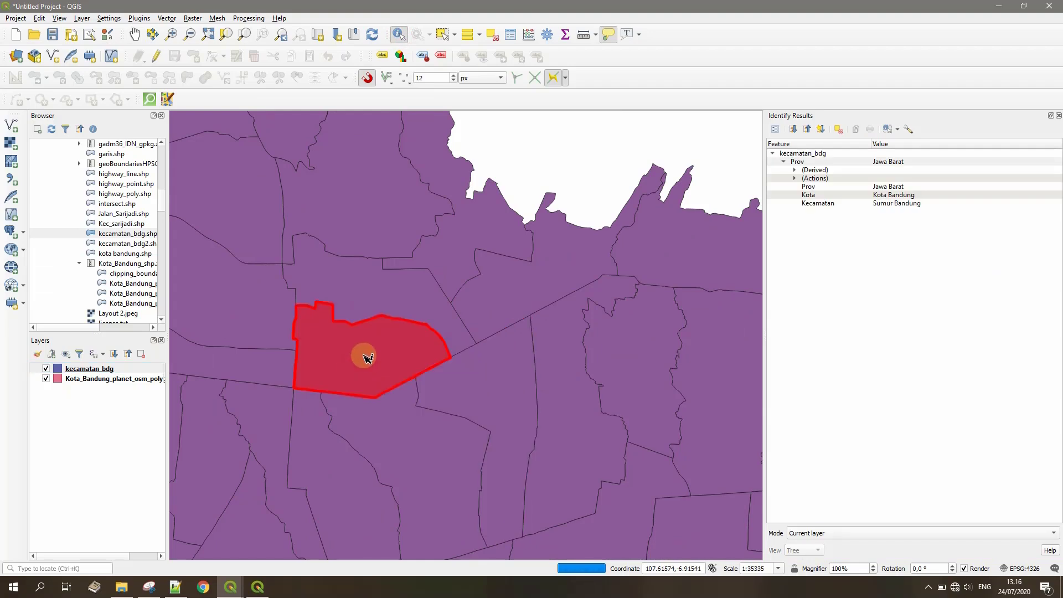
pyautogui.click(370, 292)
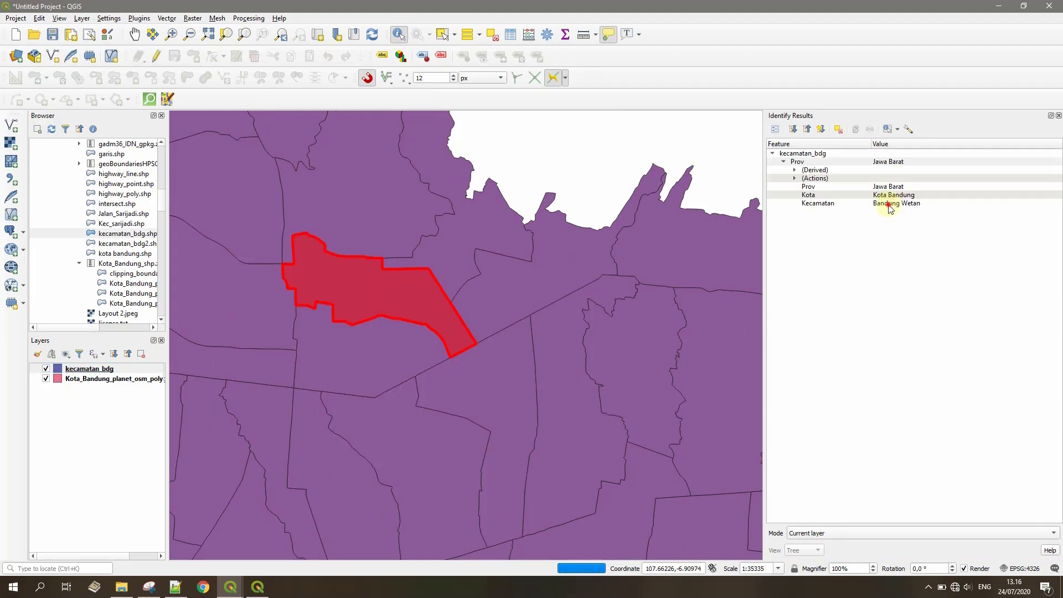
pyautogui.click(888, 203)
pyautogui.click(355, 344)
pyautogui.click(348, 311)
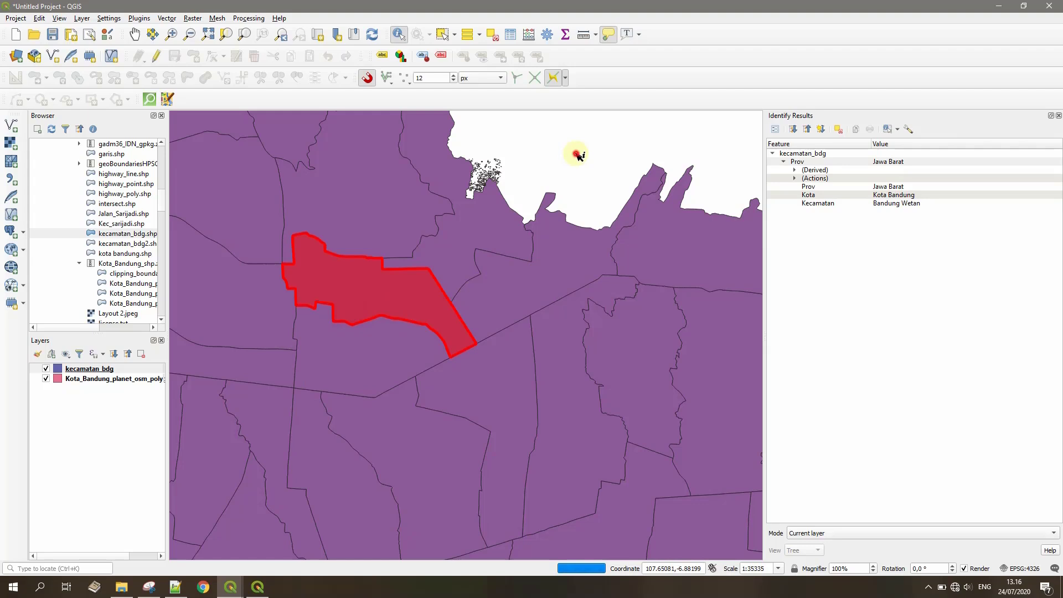
pyautogui.click(576, 153)
# Step: Filter the kecamatan_bdg layer with the expression "Kecamatan" = 'Sumur Bandung' OR "Kecamatan" = 'Bandung Wetan'
pyautogui.doubleClick(104, 370)
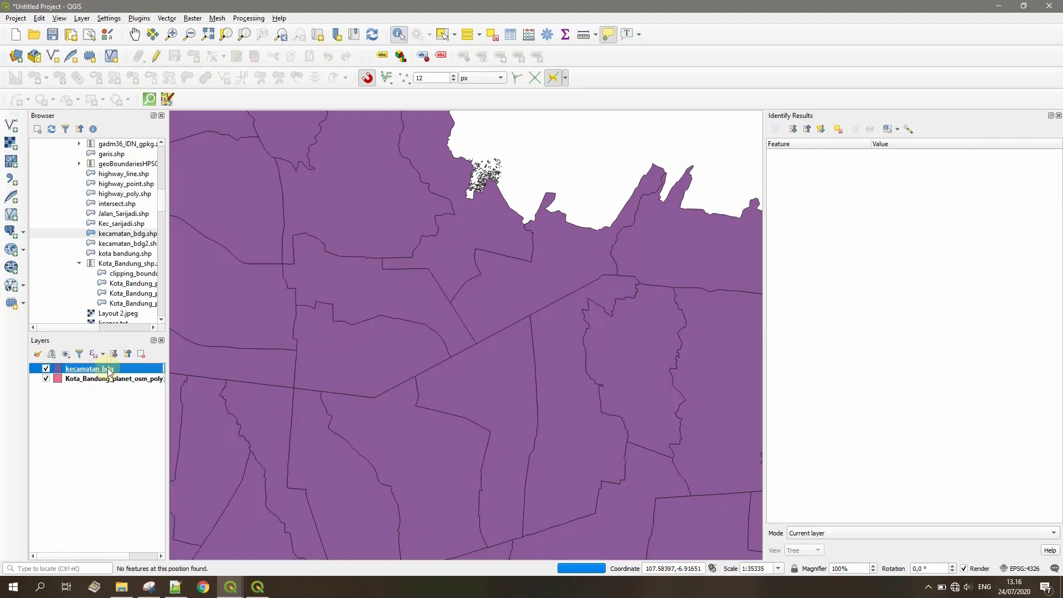
pyautogui.click(541, 118)
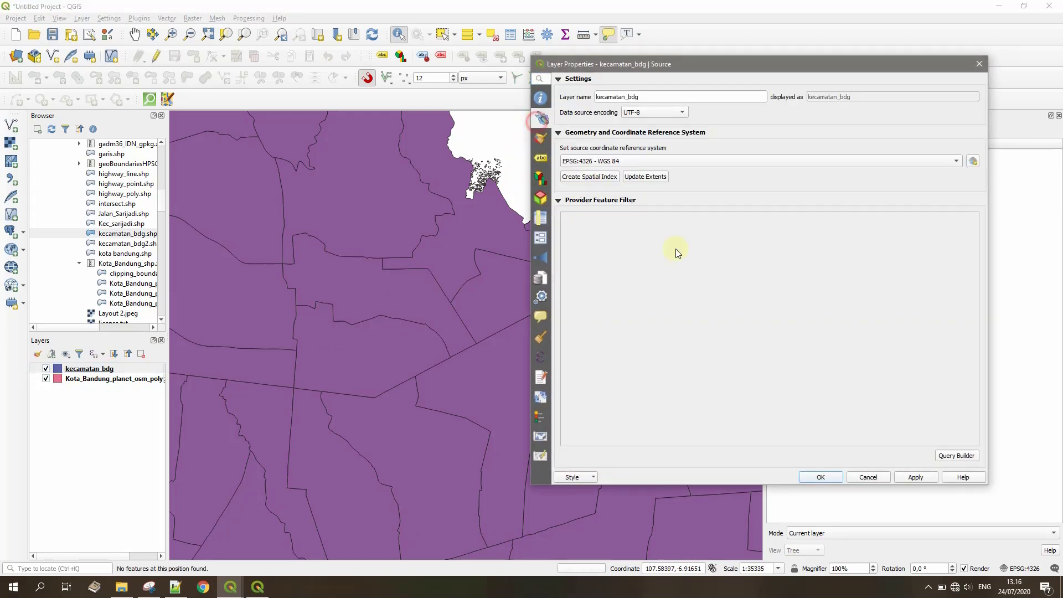
pyautogui.click(960, 455)
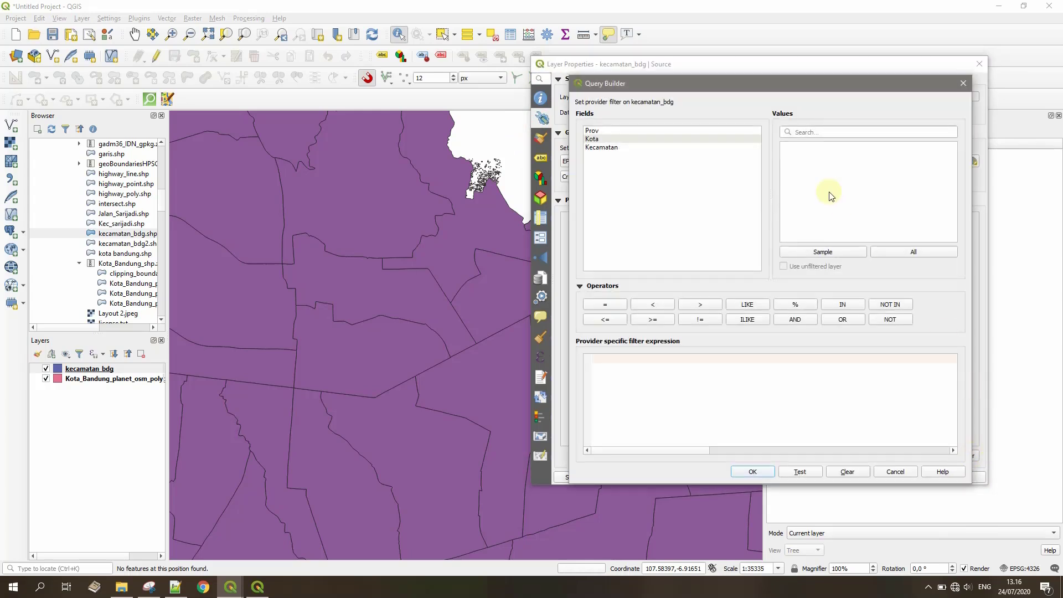
pyautogui.click(602, 147)
pyautogui.doubleClick(602, 147)
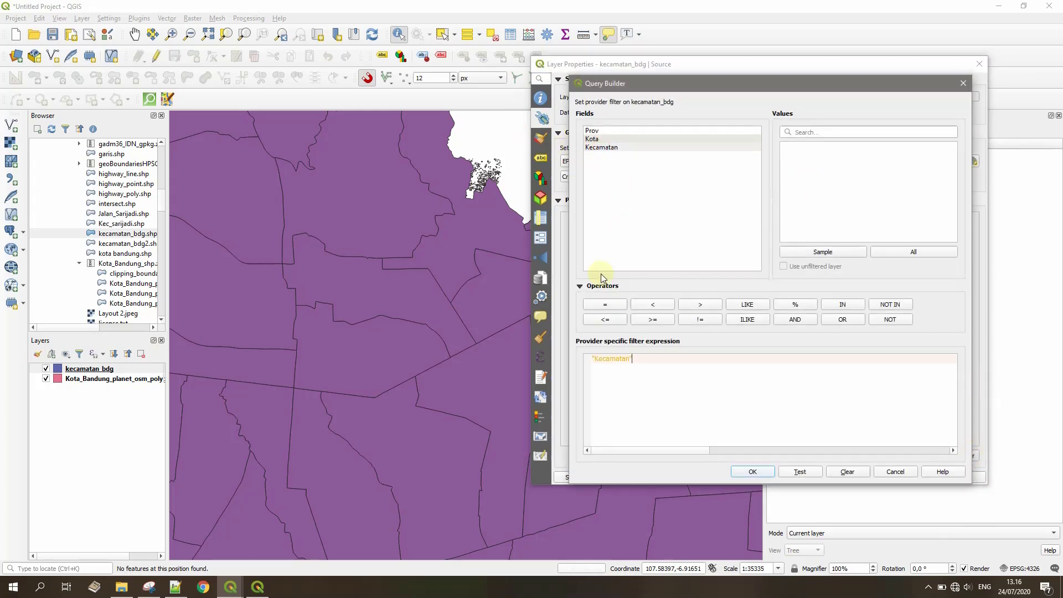
pyautogui.click(605, 304)
pyautogui.click(913, 252)
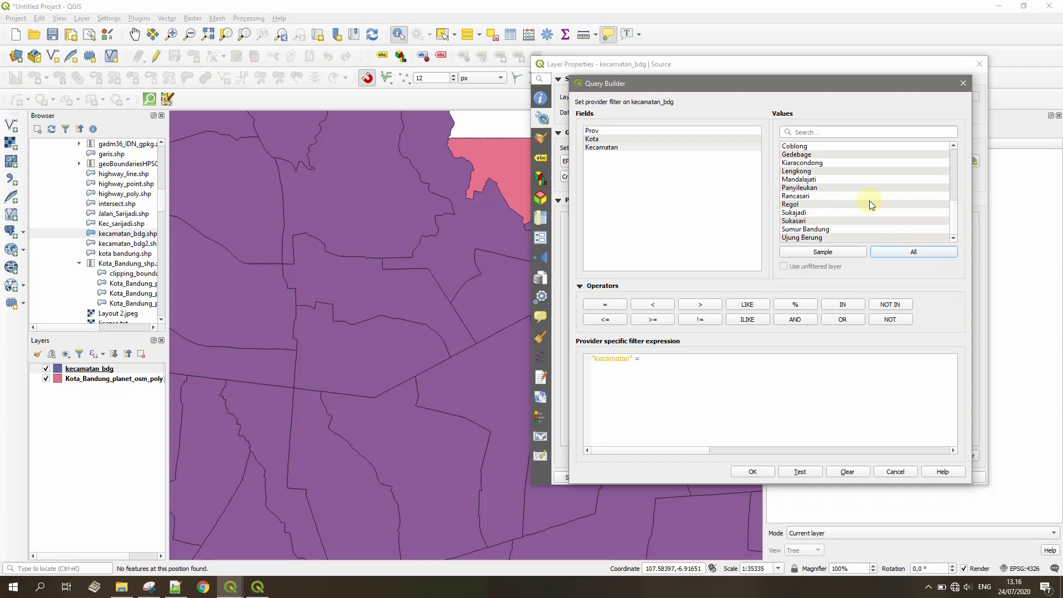
pyautogui.doubleClick(804, 229)
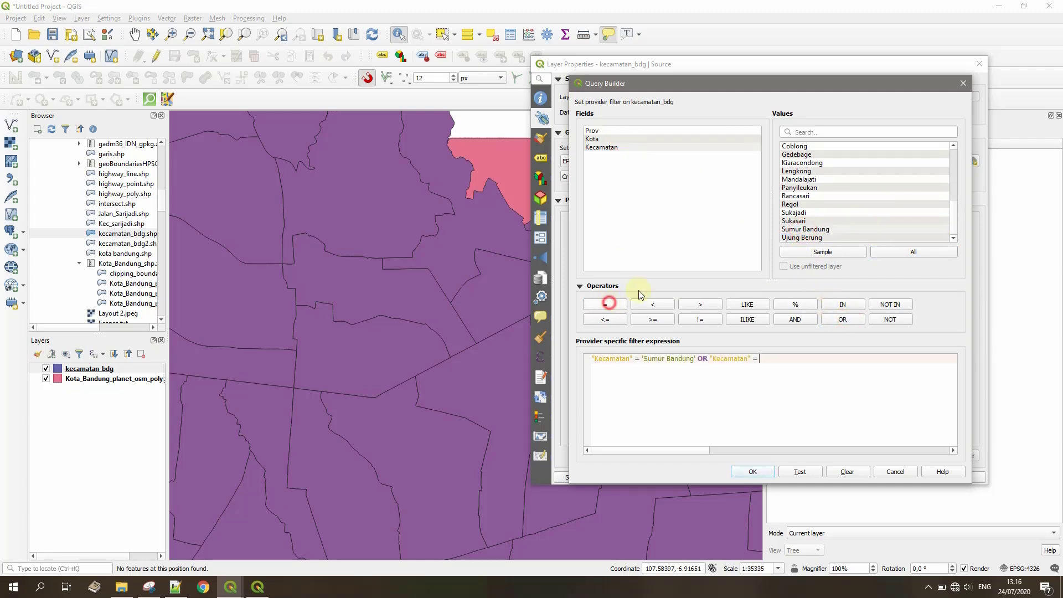
pyautogui.scroll(6, 852, 205)
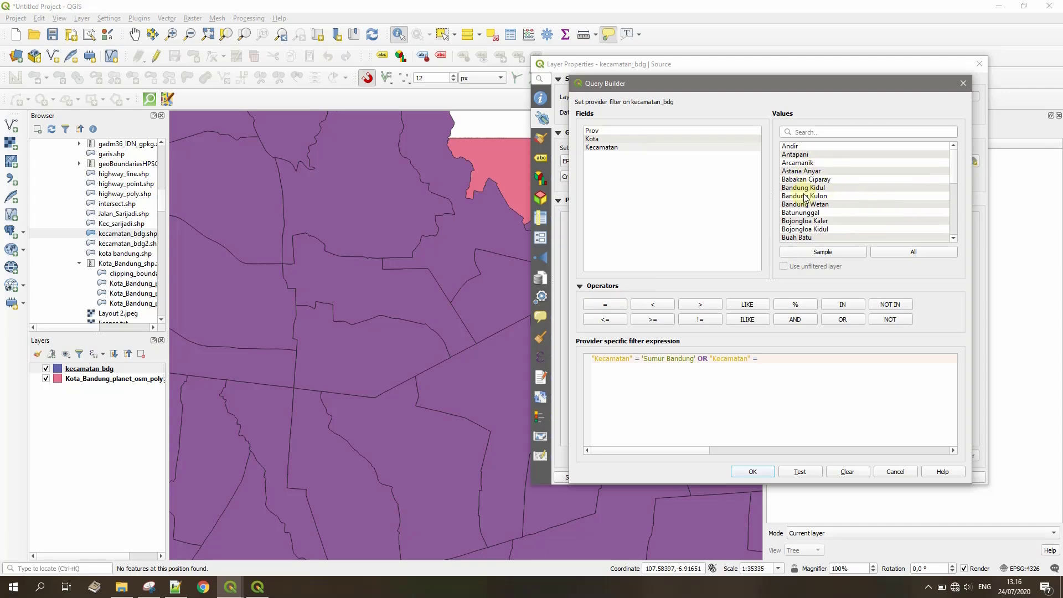
pyautogui.doubleClick(804, 204)
pyautogui.click(751, 471)
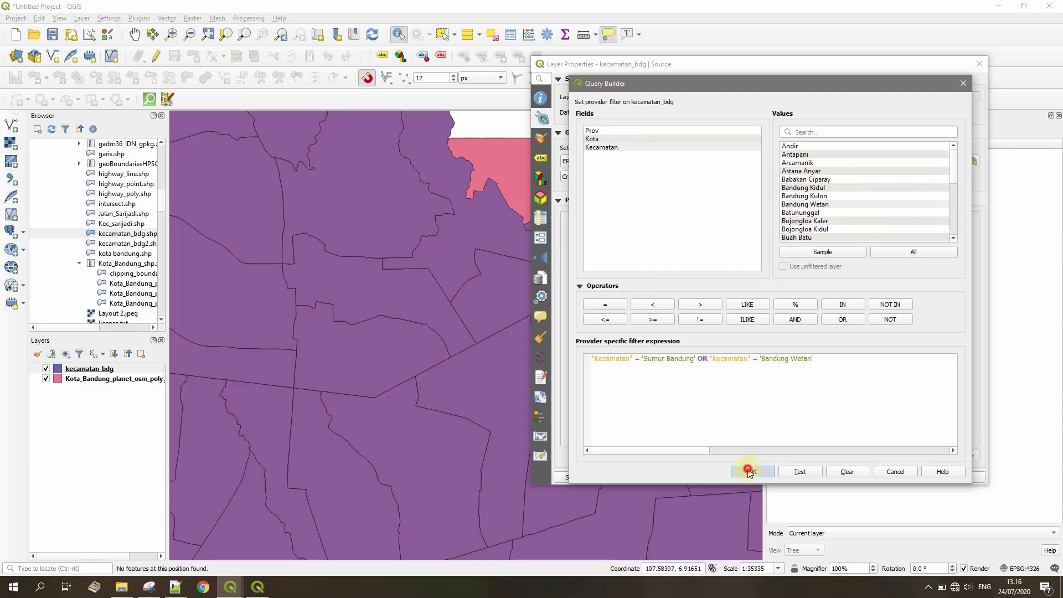
pyautogui.click(812, 478)
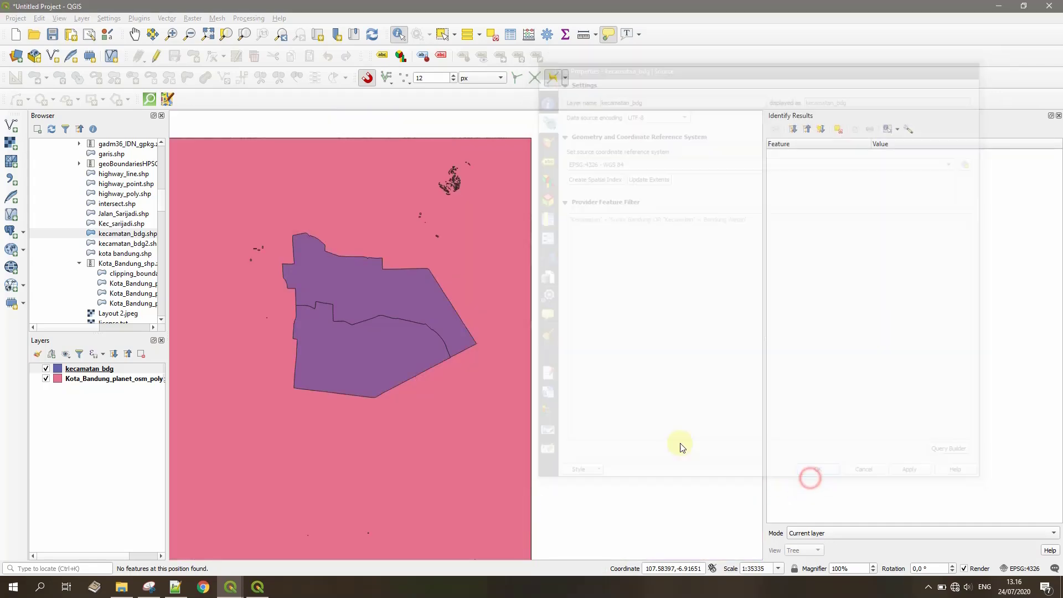
# Step: Clip the Kota_Bandung_planet_osm_polygon_polygons layer with kecamatan_bdg as the overlay, outputting to a temporary layer
pyautogui.scroll(-1, 327, 339)
pyautogui.moveTo(302, 334); pyautogui.dragTo(408, 339)
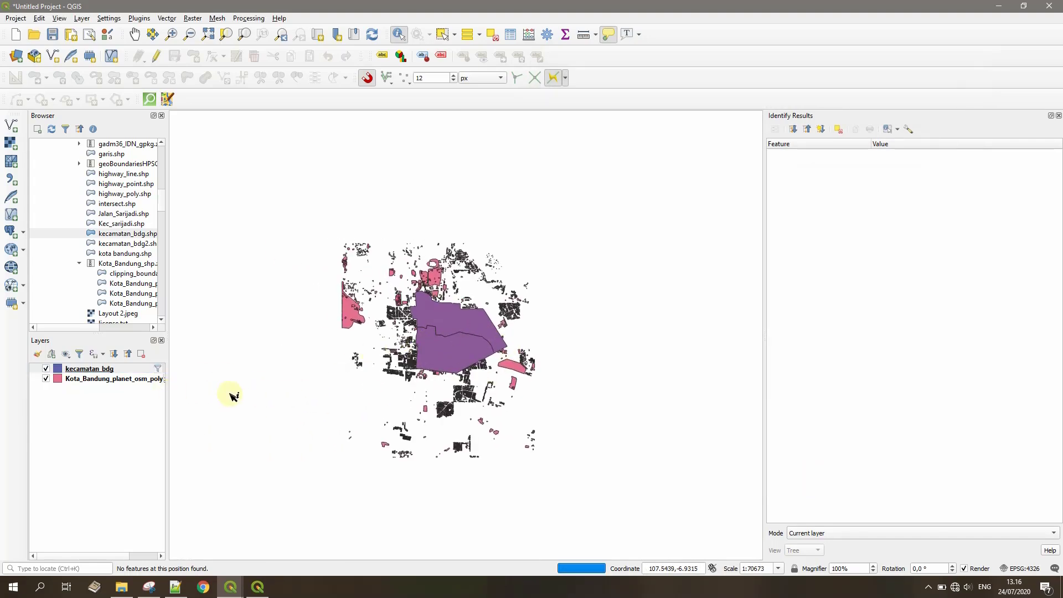
pyautogui.scroll(1, 444, 337)
pyautogui.moveTo(444, 344); pyautogui.dragTo(493, 345)
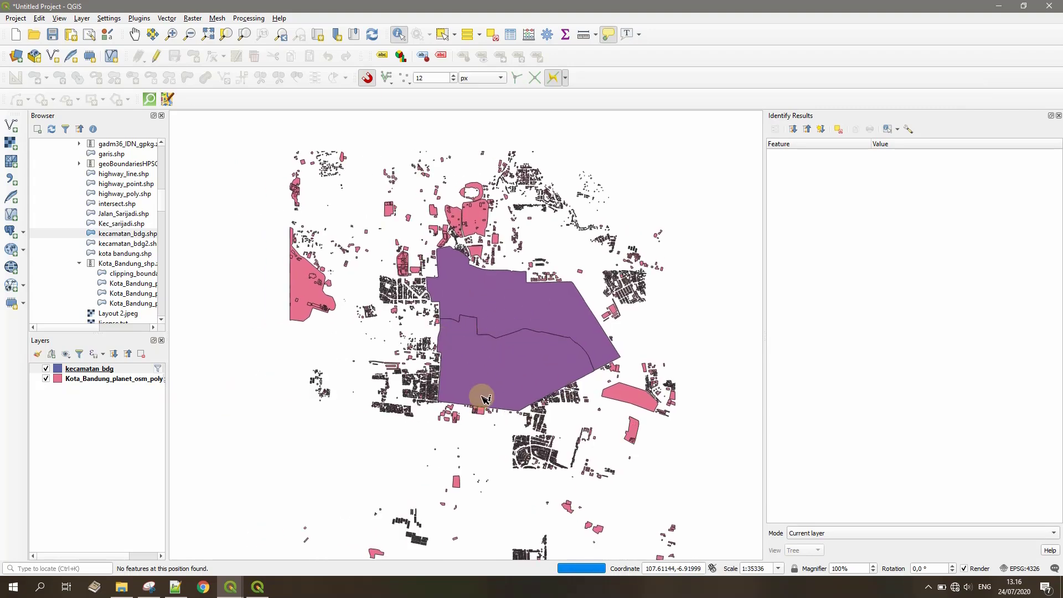
pyautogui.click(167, 19)
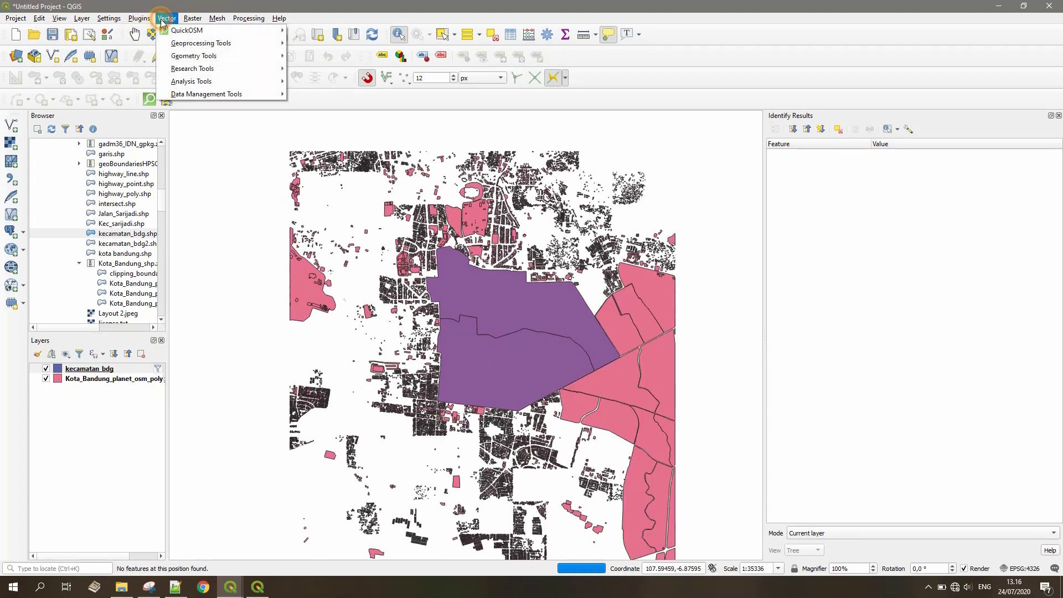
pyautogui.moveTo(199, 43)
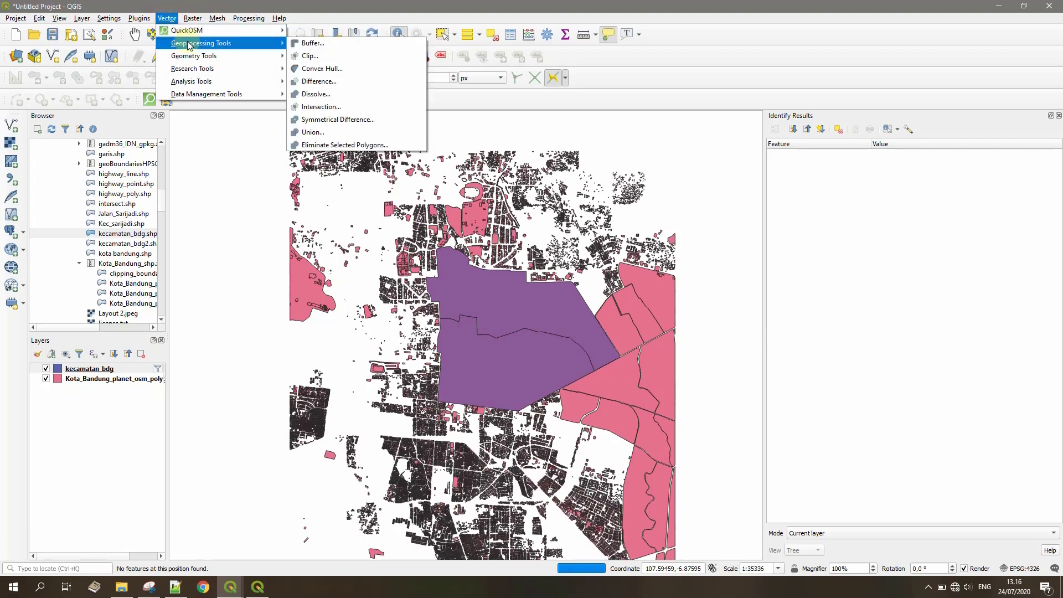
pyautogui.click(310, 55)
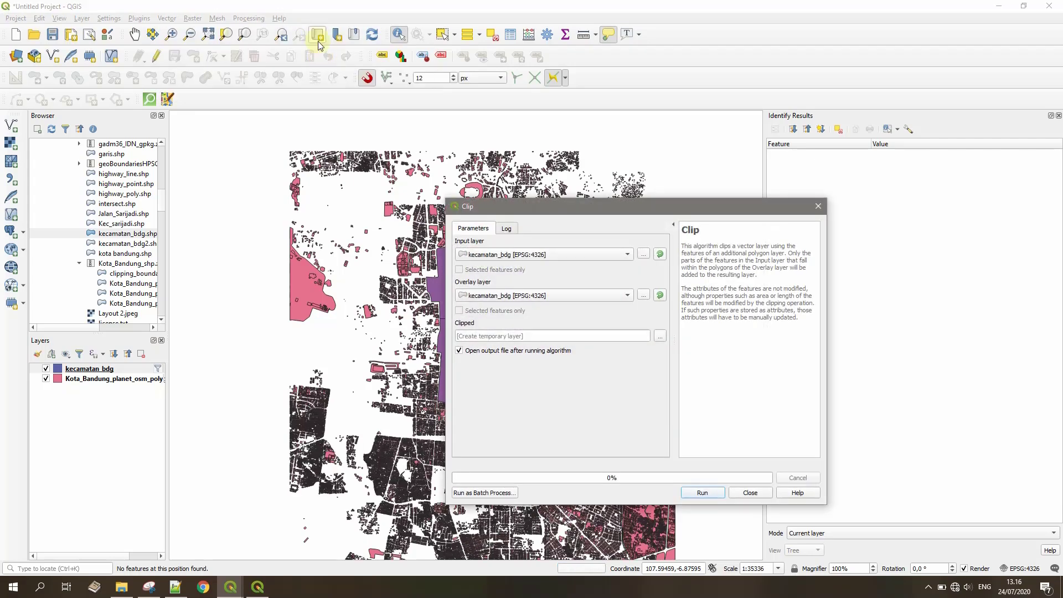
pyautogui.click(483, 255)
pyautogui.click(490, 266)
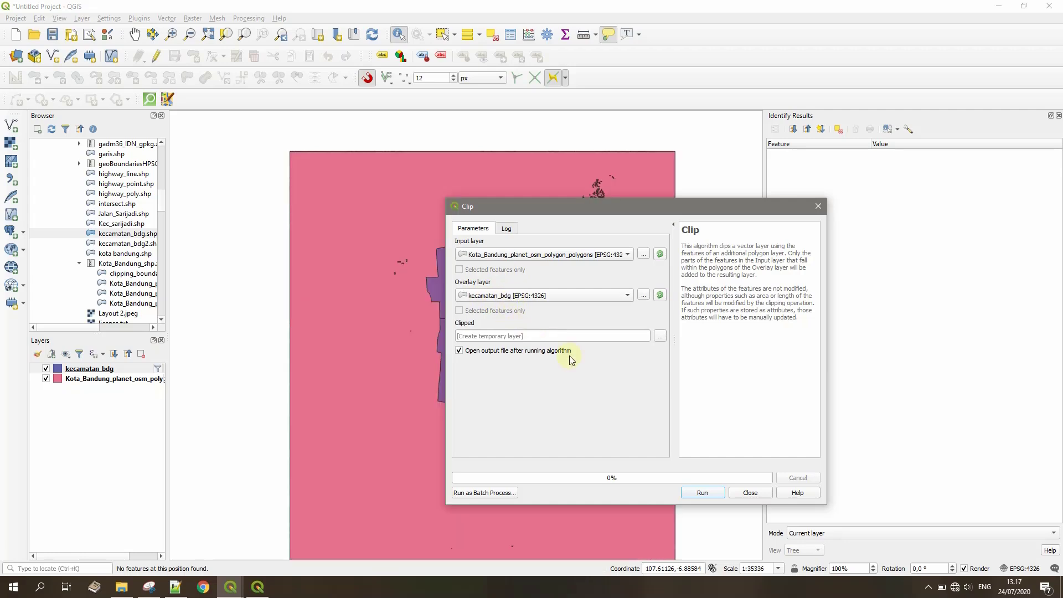
pyautogui.click(466, 336)
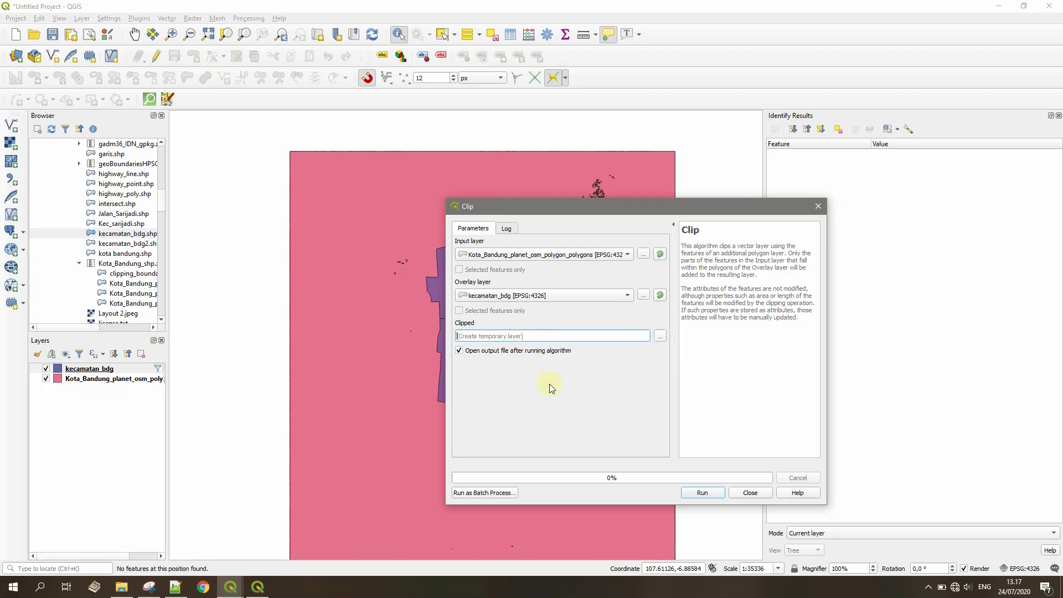
pyautogui.click(551, 409)
pyautogui.click(706, 493)
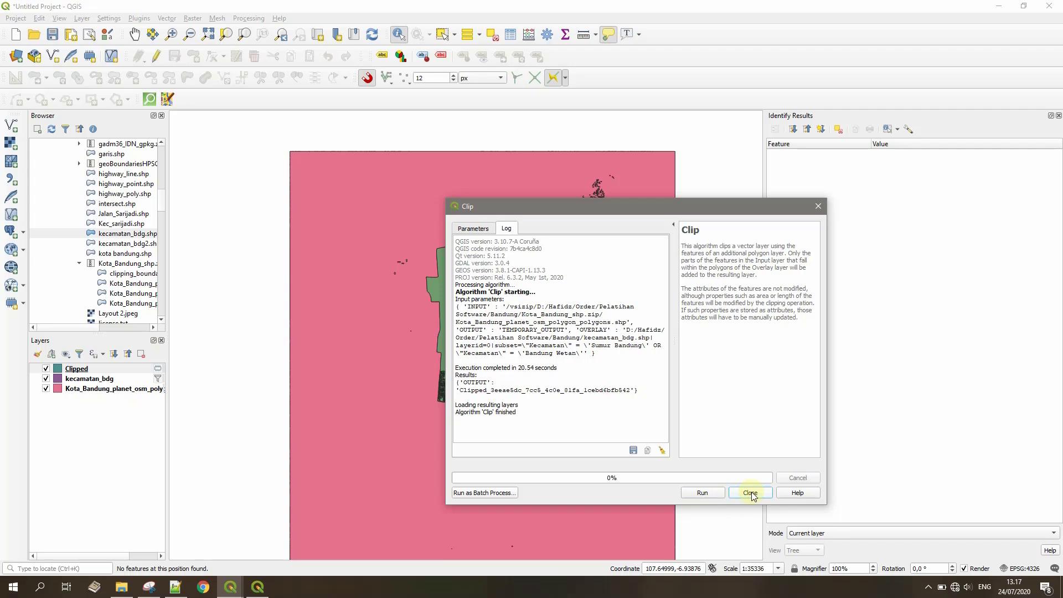
pyautogui.click(750, 493)
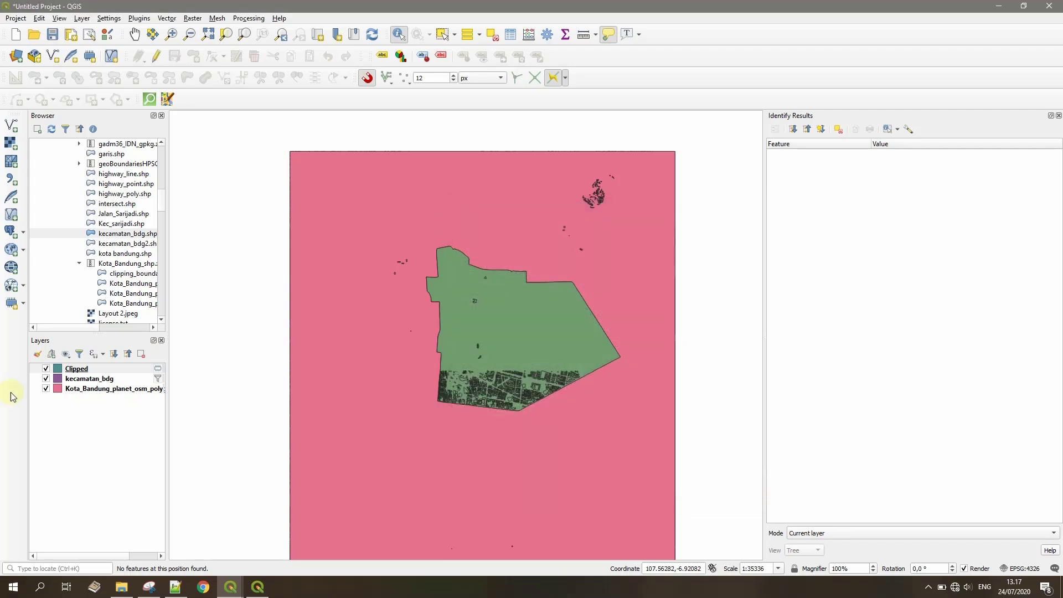
# Step: Hide the kecamatan_bdg and Kota_Bandung_planet_osm_poly layers so only the Clipped layer is displayed
pyautogui.click(46, 379)
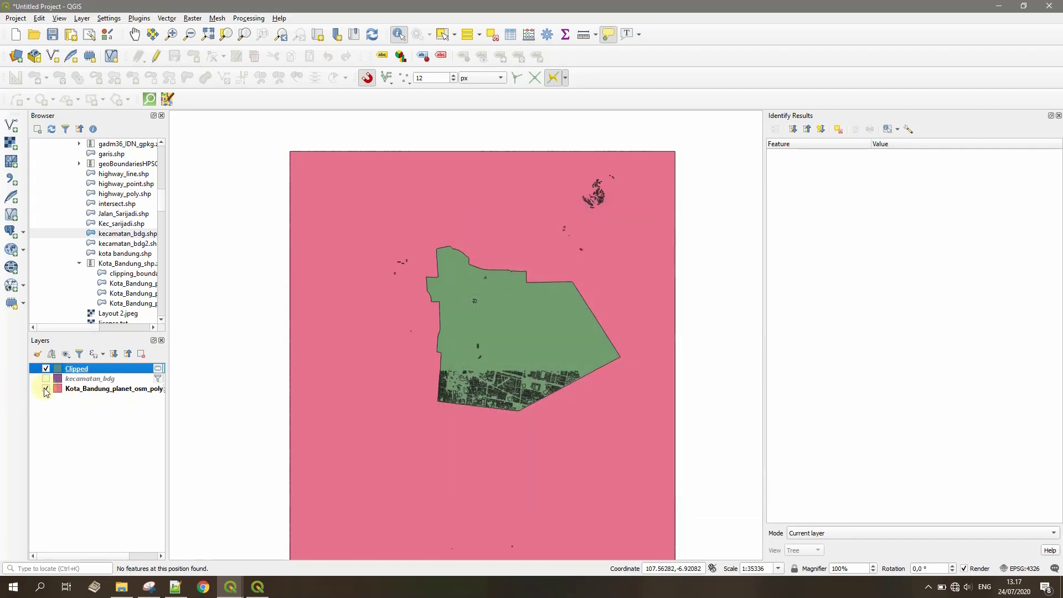
pyautogui.click(46, 389)
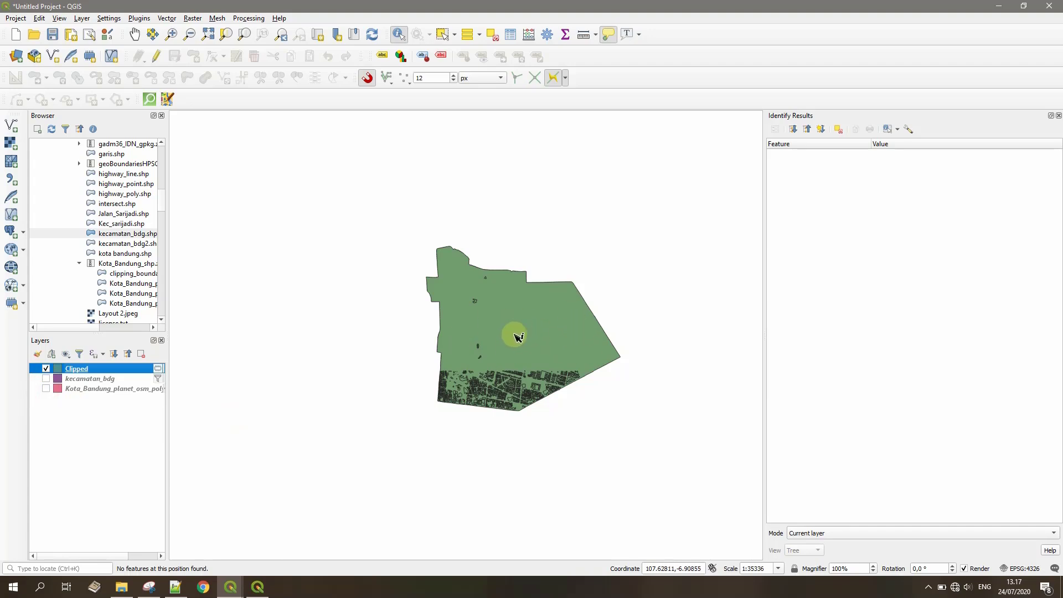
pyautogui.scroll(1, 512, 330)
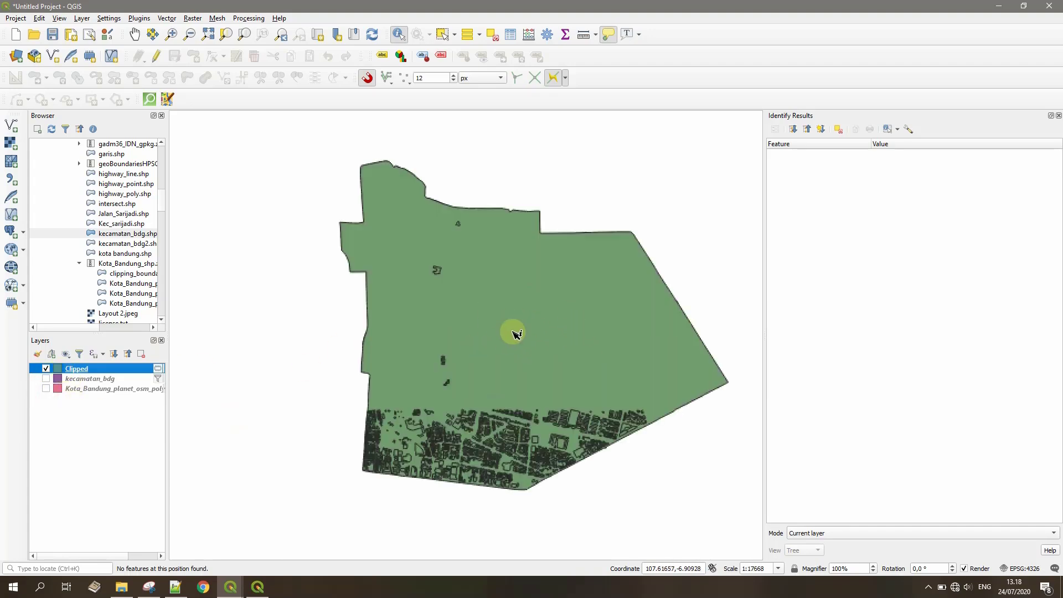
# Step: Identify the large polygon covering the Clipped layer and review its attributes, including the building field
pyautogui.click(511, 335)
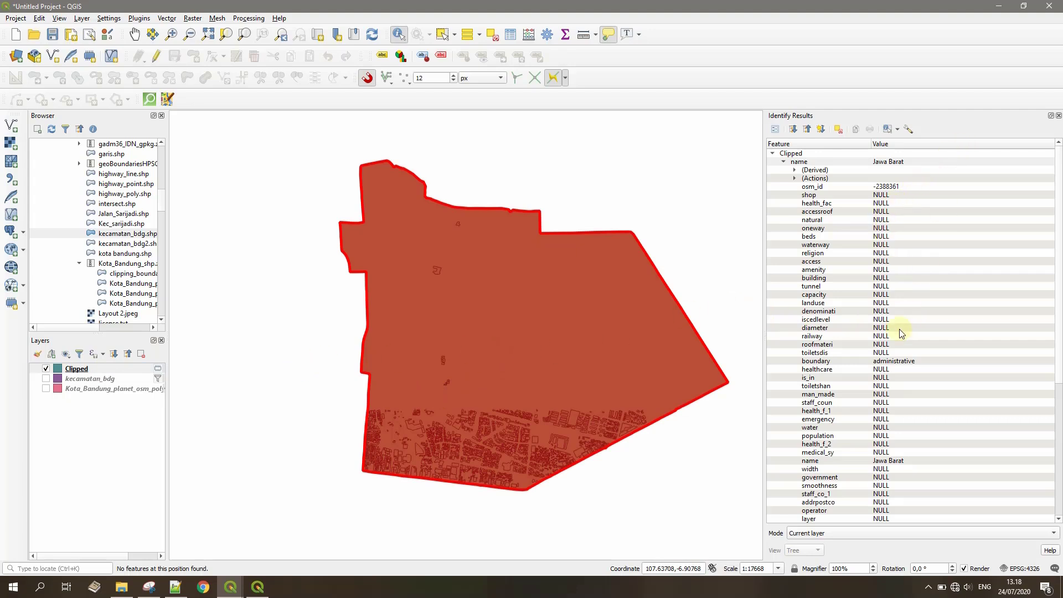
pyautogui.scroll(-3, 883, 410)
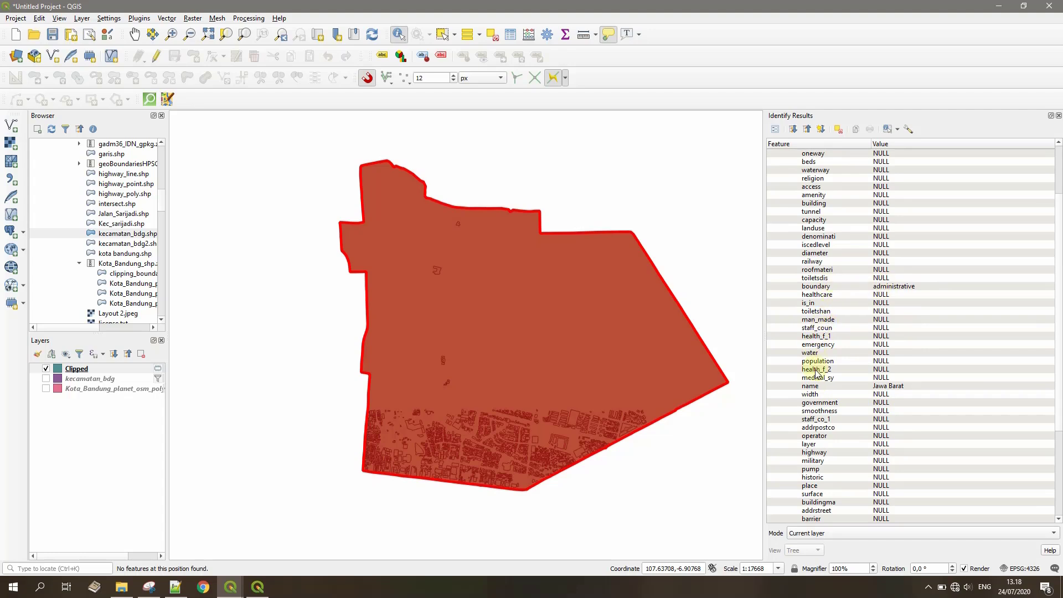
pyautogui.scroll(-4, 825, 438)
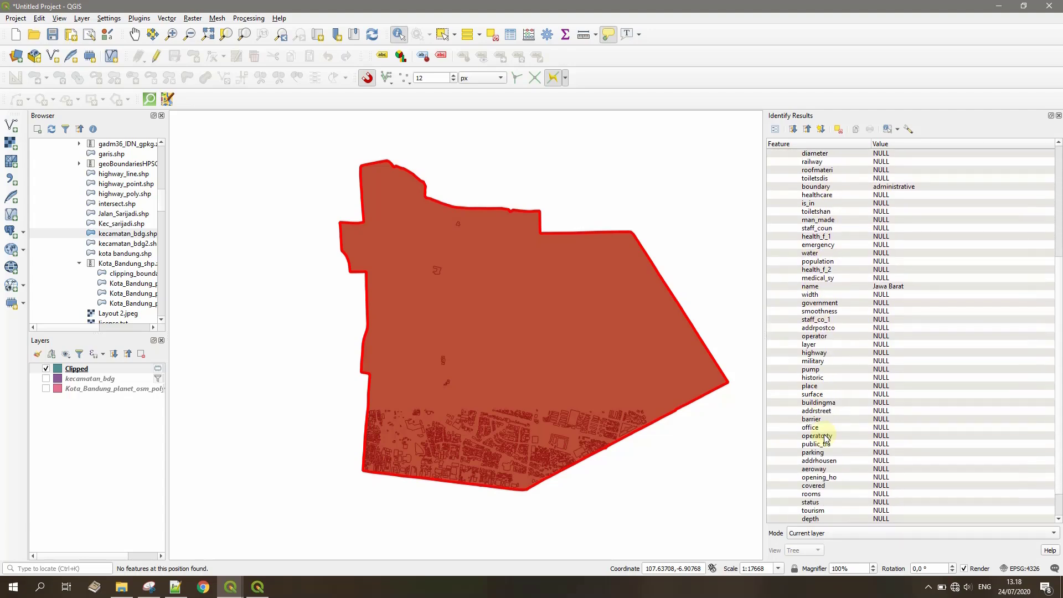
pyautogui.scroll(7, 827, 464)
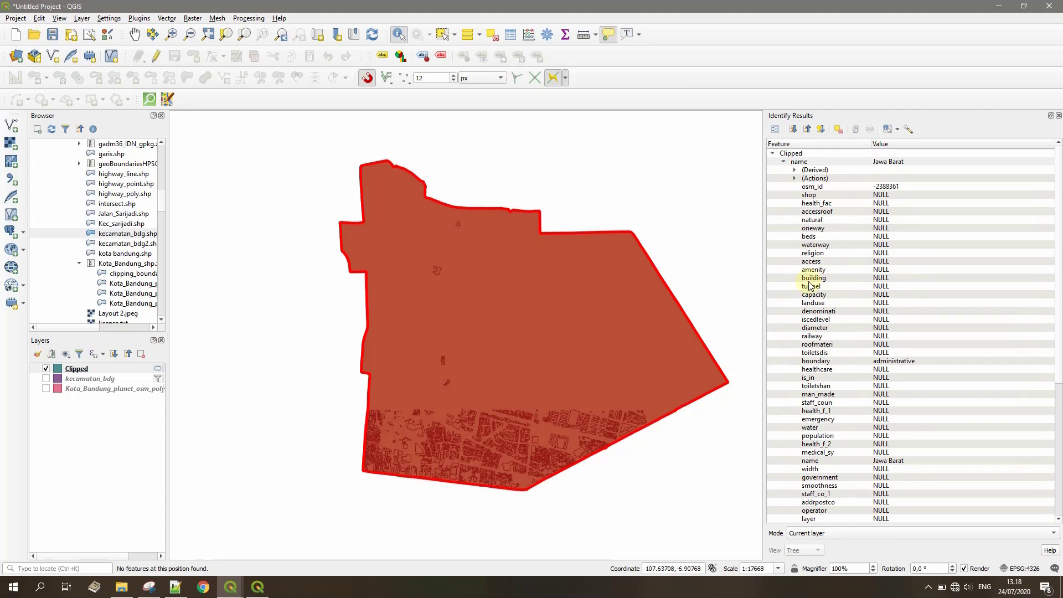
pyautogui.click(818, 281)
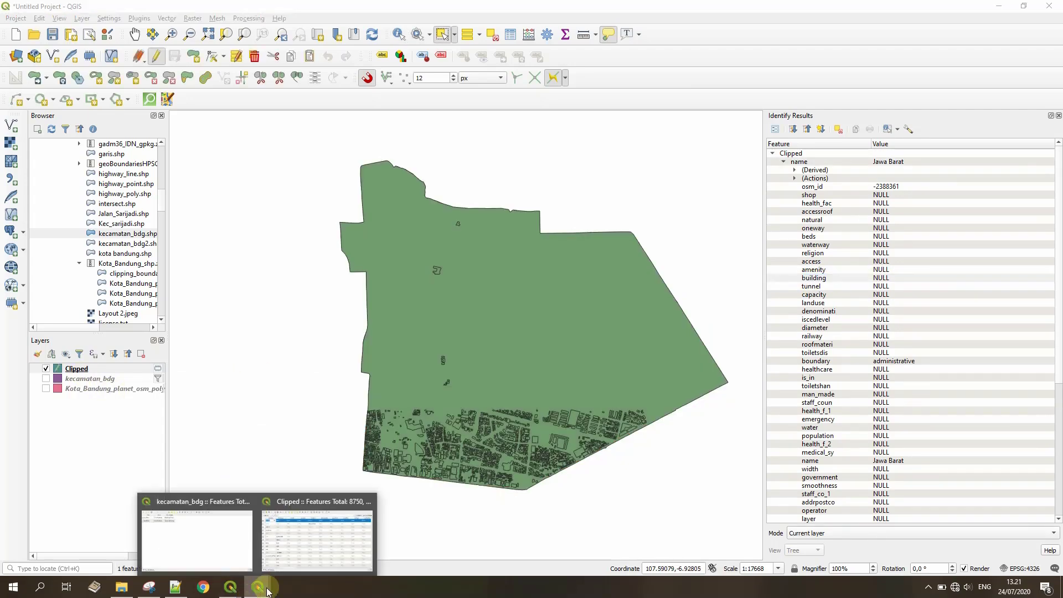
# Step: Examine the Clipped attribute table, sorted by building, for features whose building value is NULL
pyautogui.click(324, 548)
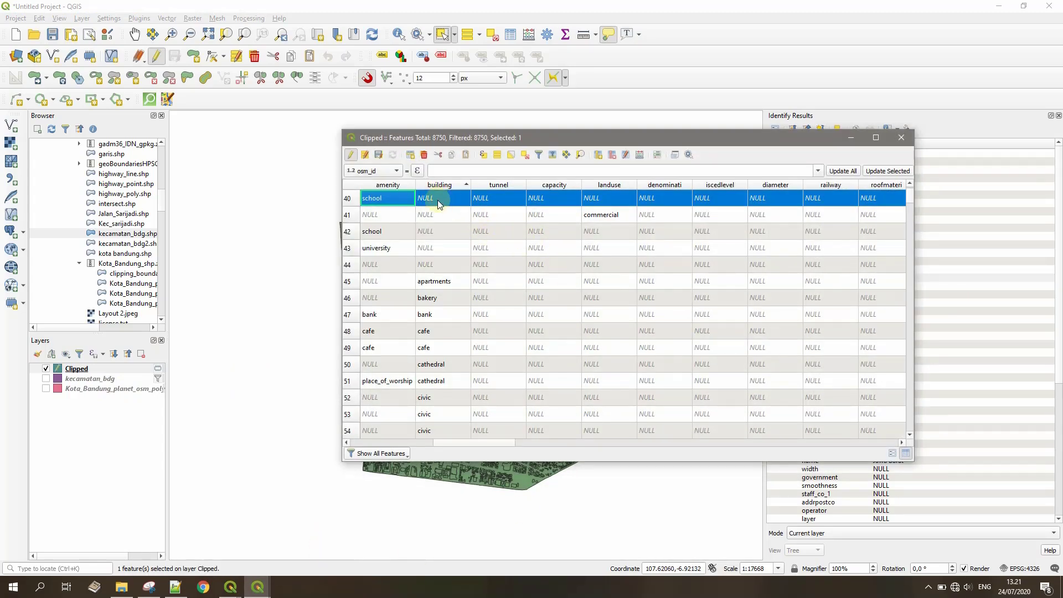
pyautogui.scroll(13, 437, 201)
pyautogui.scroll(-6, 497, 200)
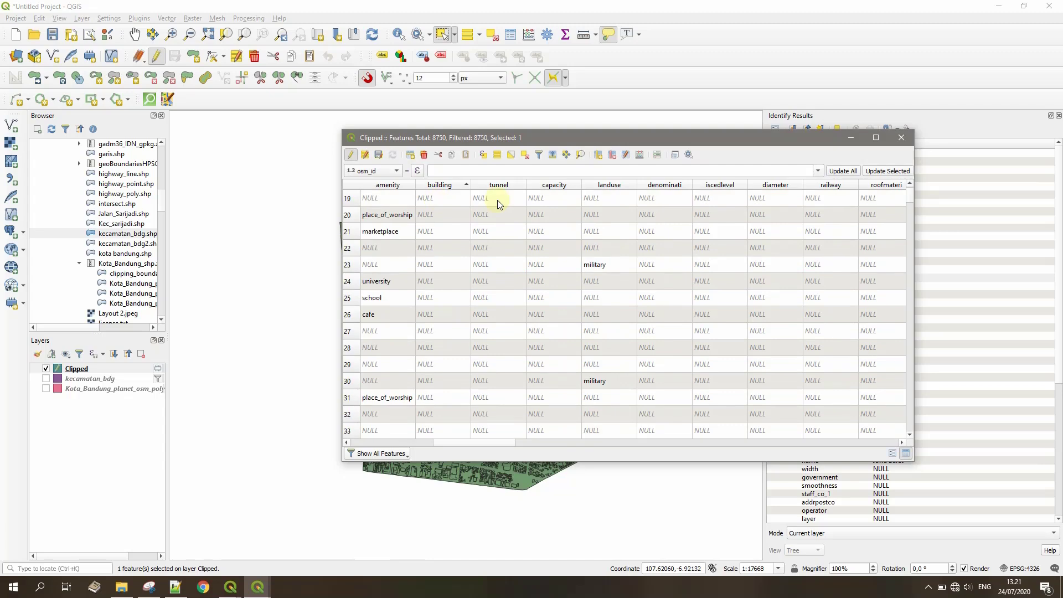
pyautogui.moveTo(909, 195)
pyautogui.mouseDown()
pyautogui.moveTo(904, 247)
pyautogui.moveTo(911, 189)
pyautogui.mouseUp()
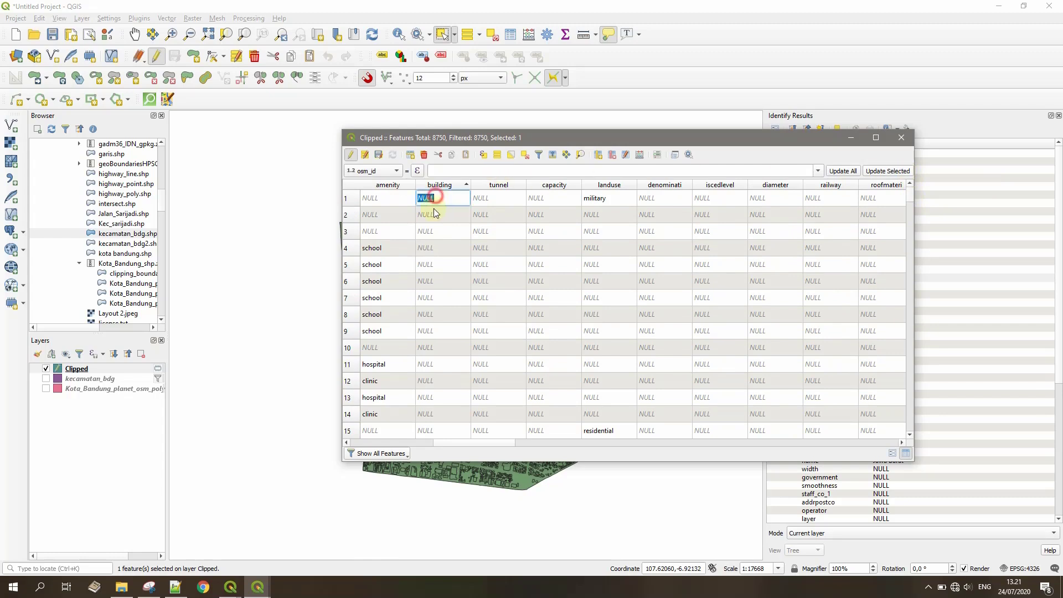
pyautogui.click(433, 230)
pyautogui.click(431, 282)
pyautogui.click(430, 300)
pyautogui.click(445, 349)
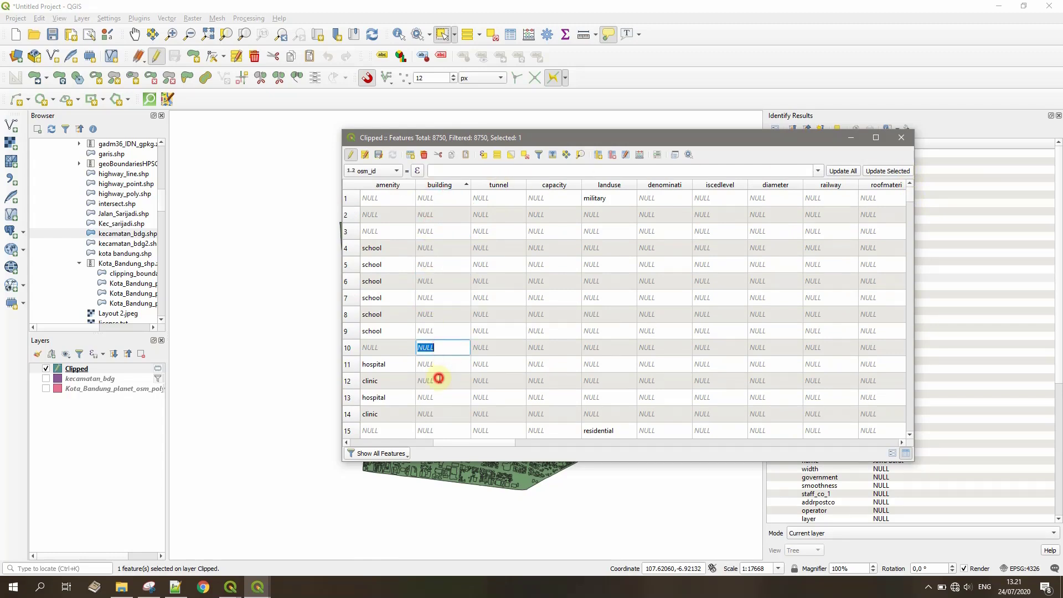
pyautogui.click(439, 380)
pyautogui.click(440, 397)
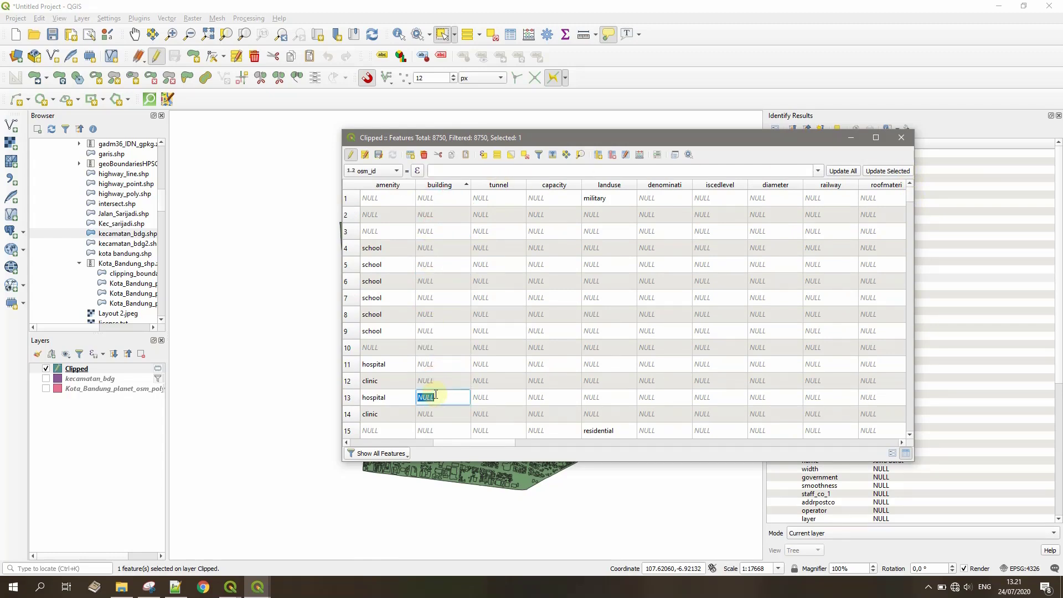
# Step: Select the features in the Clipped layer by the expression "building" is null
pyautogui.click(483, 155)
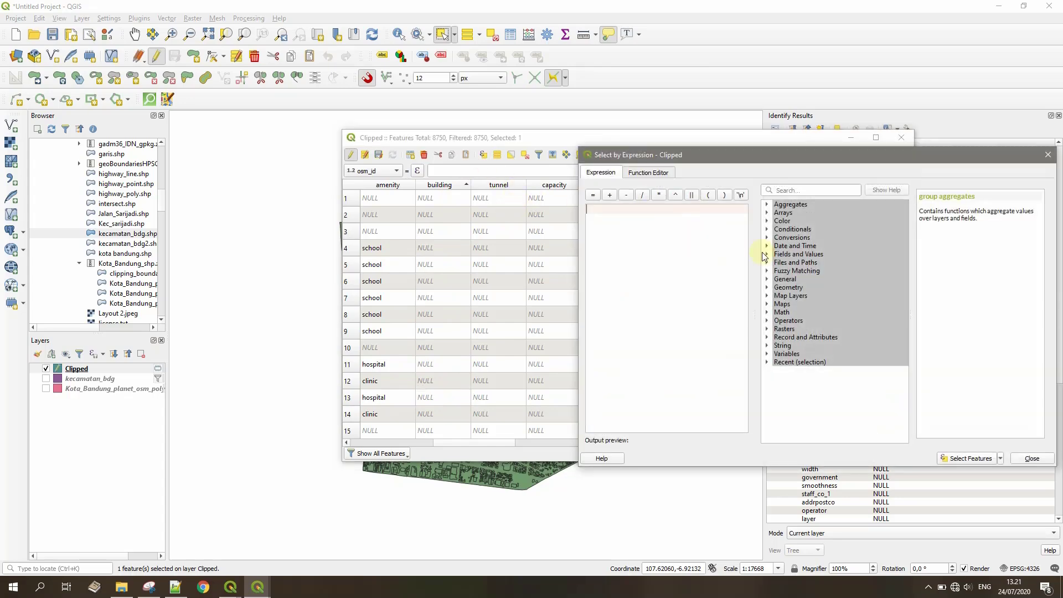
pyautogui.click(767, 254)
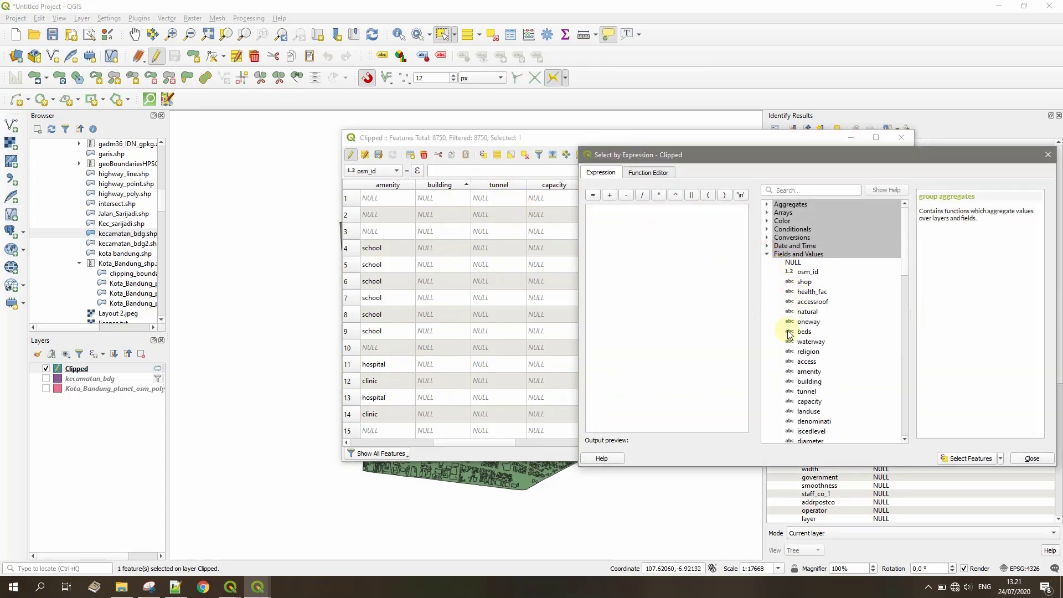
pyautogui.doubleClick(808, 381)
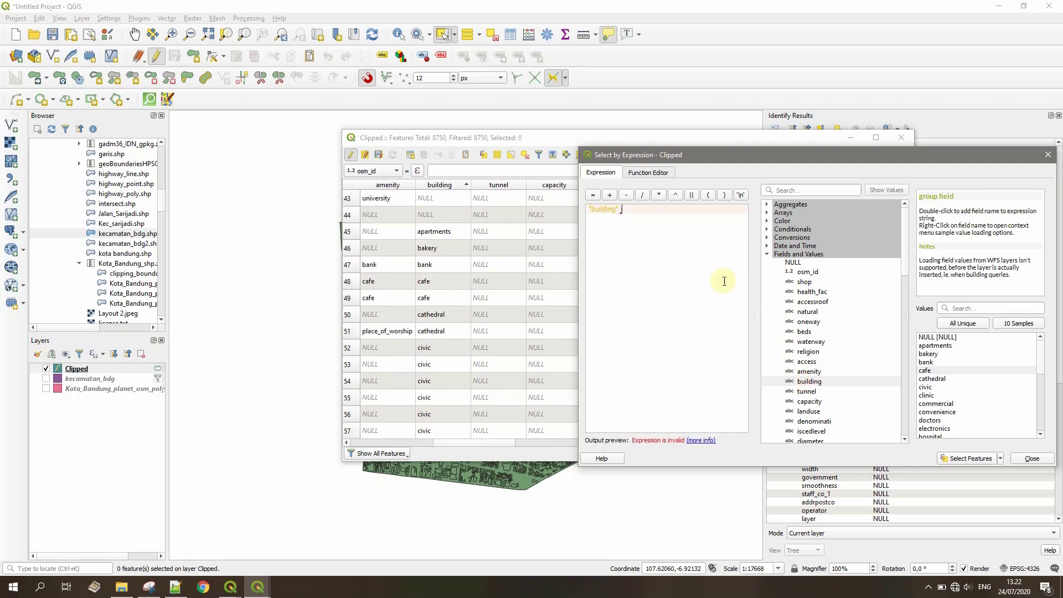
pyautogui.write('is null')
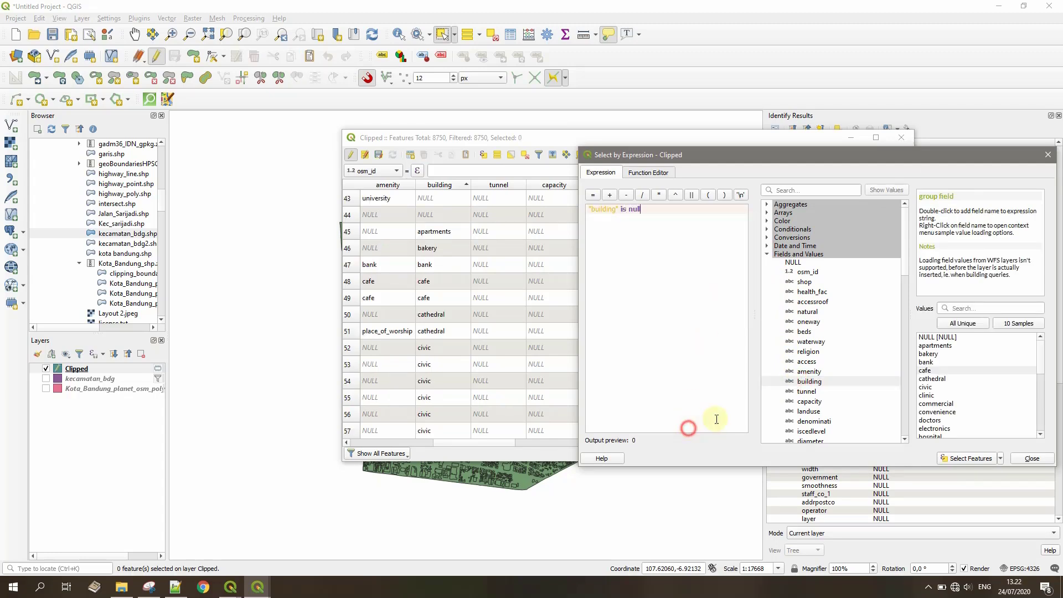
pyautogui.click(956, 459)
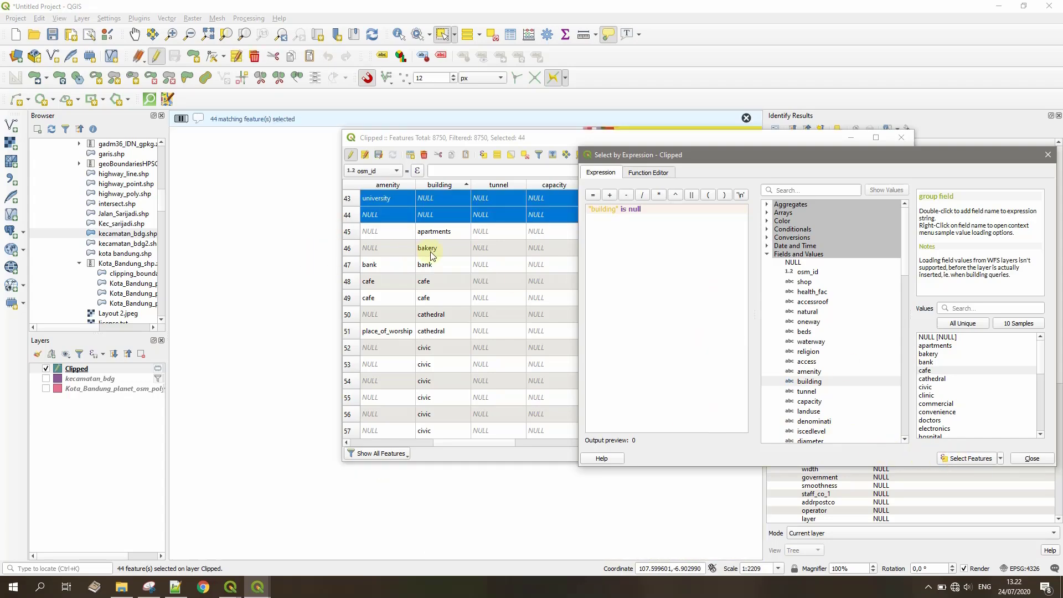
# Step: Compare the selected NULL rows with the rows holding building values such as cafe in the Clipped attribute table
pyautogui.scroll(5, 459, 260)
pyautogui.scroll(9, 464, 264)
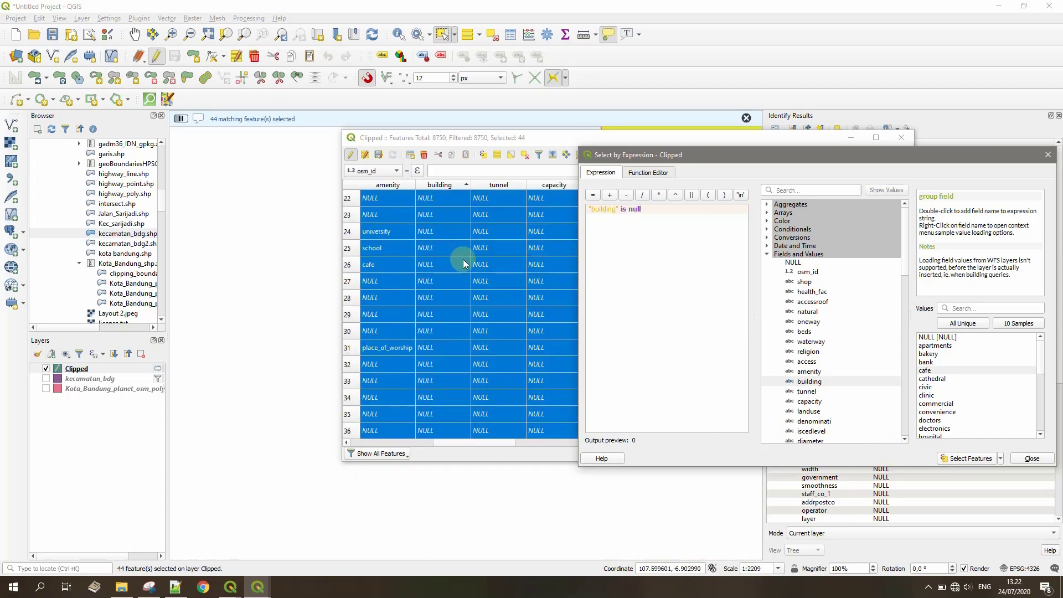
pyautogui.scroll(-14, 462, 259)
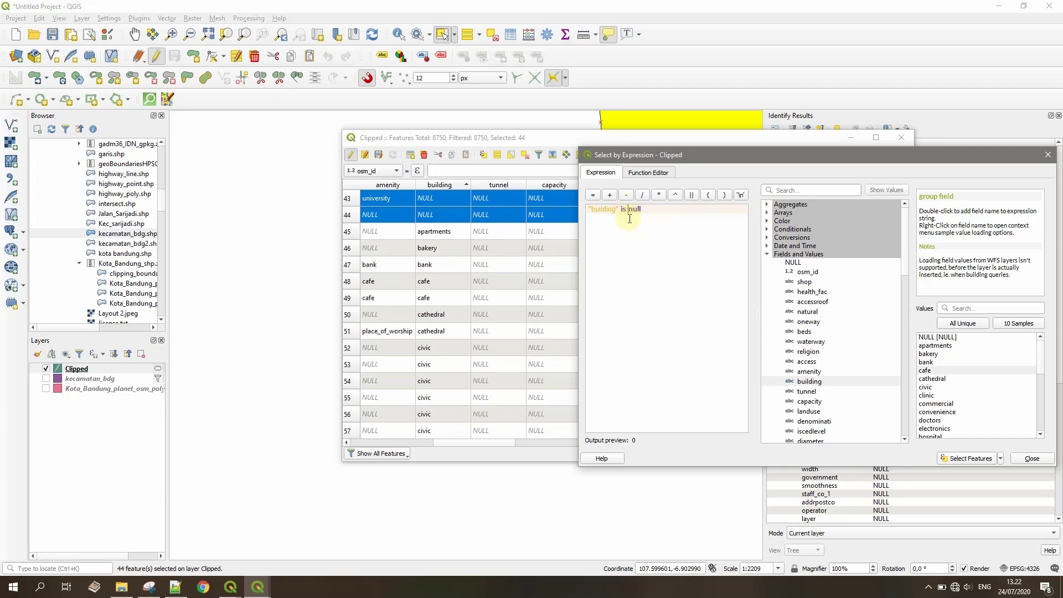
pyautogui.click(433, 291)
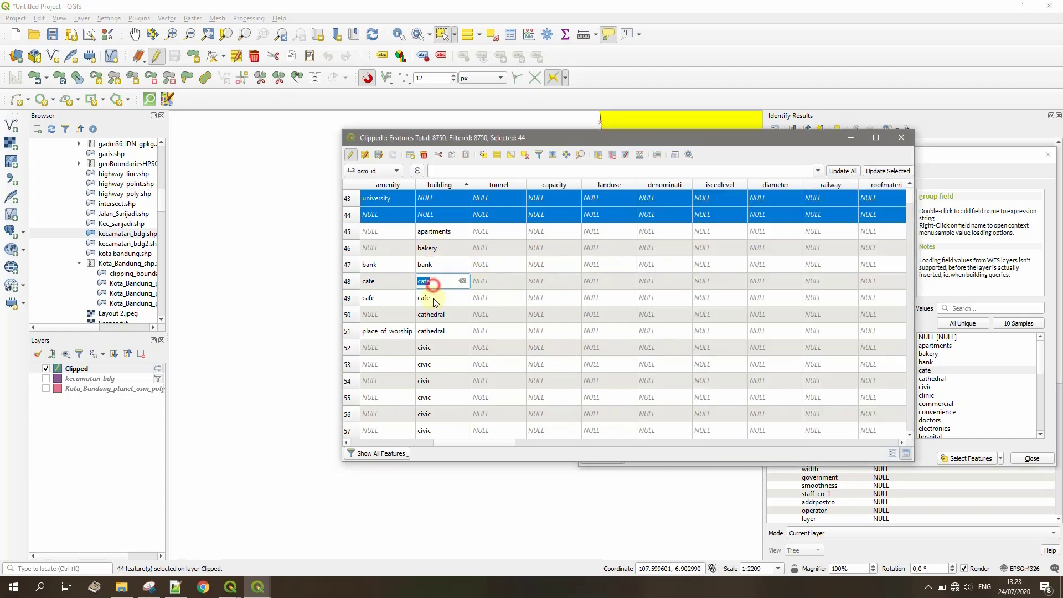
pyautogui.doubleClick(433, 291)
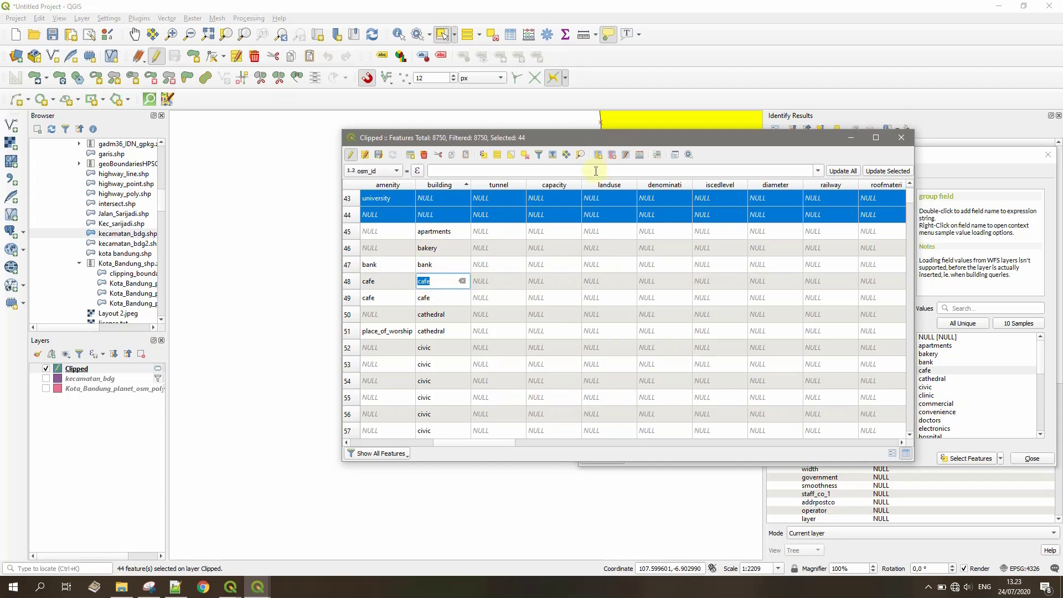
# Step: Select the features in the Clipped layer by the expression "building" is 'cafe'
pyautogui.click(259, 586)
pyautogui.click(334, 541)
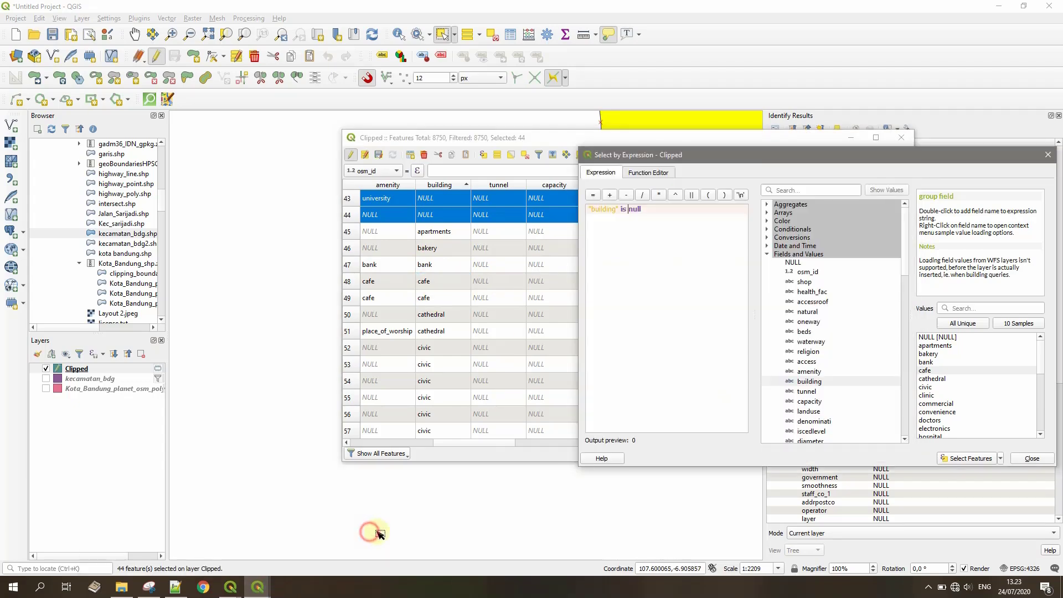
pyautogui.moveTo(633, 209); pyautogui.dragTo(623, 211)
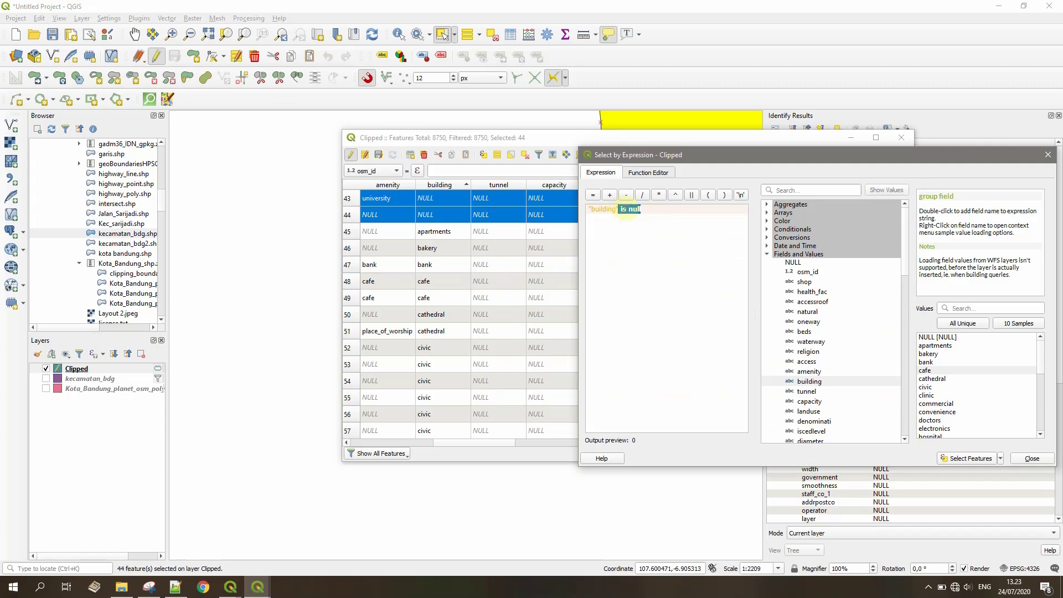
pyautogui.press('BackSpace')
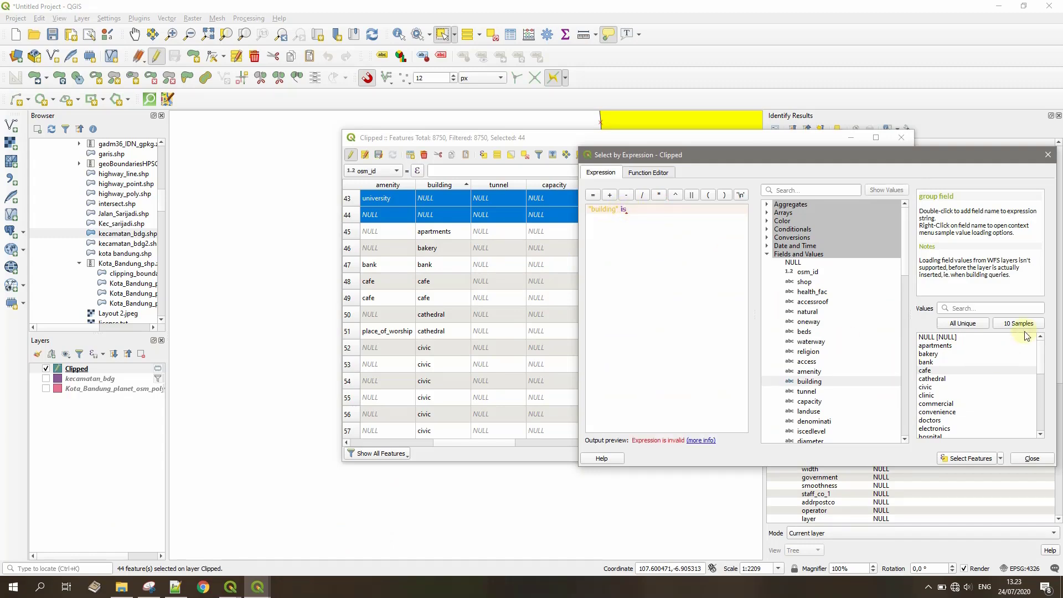
pyautogui.click(978, 327)
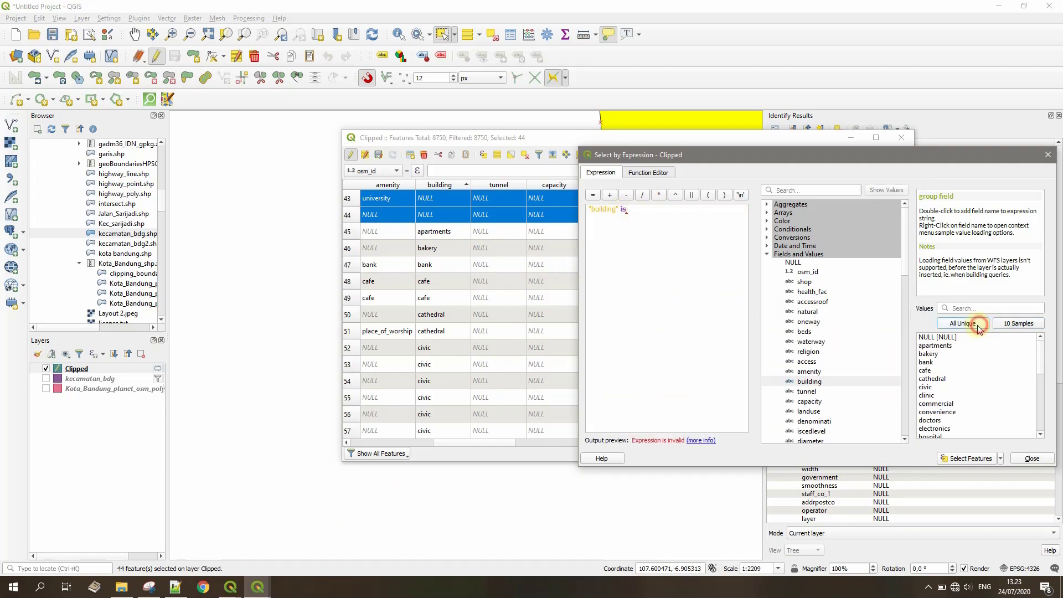
pyautogui.doubleClick(925, 370)
pyautogui.click(966, 458)
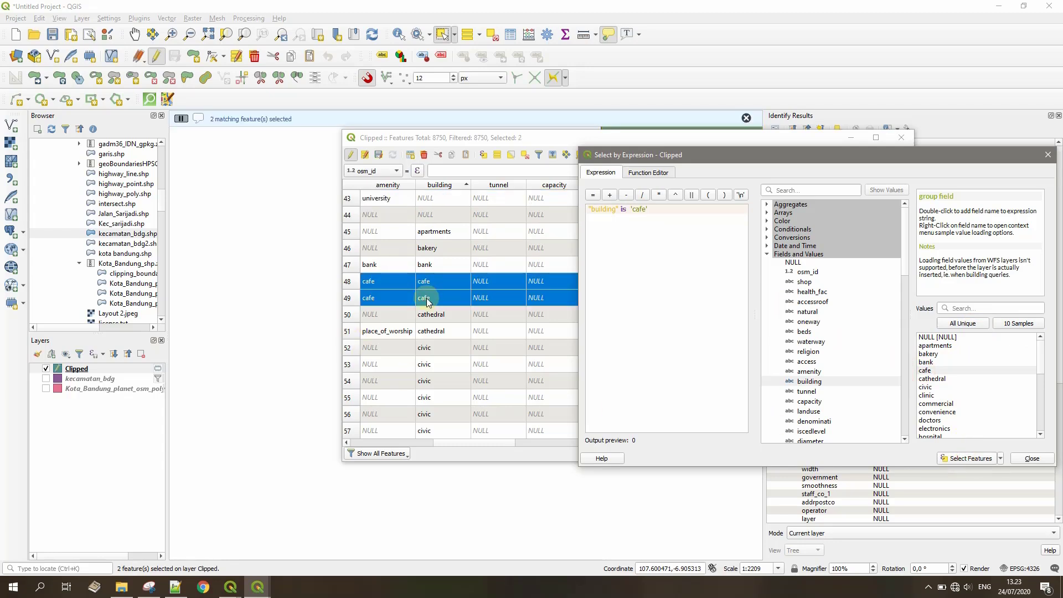
# Step: Replace the is operator with = and select the features matching "building" = 'cafe'
pyautogui.doubleClick(624, 209)
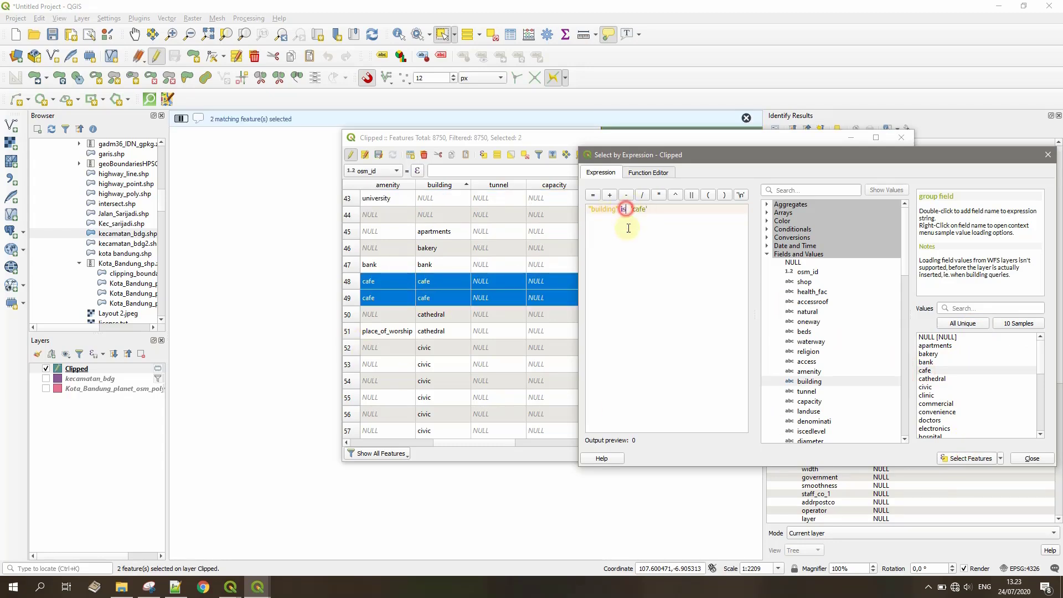
pyautogui.press('BackSpace')
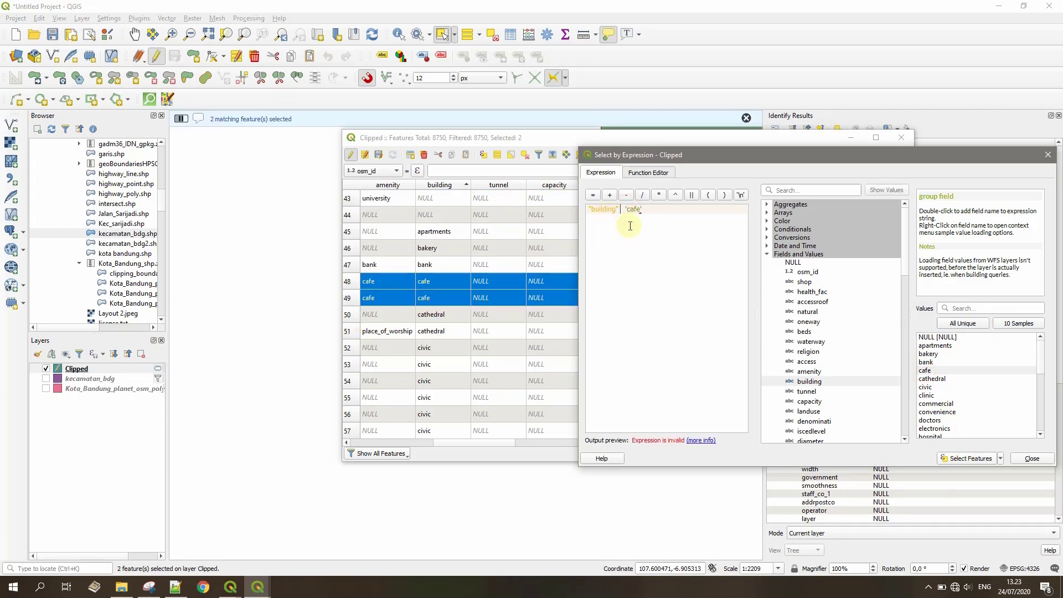
pyautogui.click(593, 196)
pyautogui.click(972, 459)
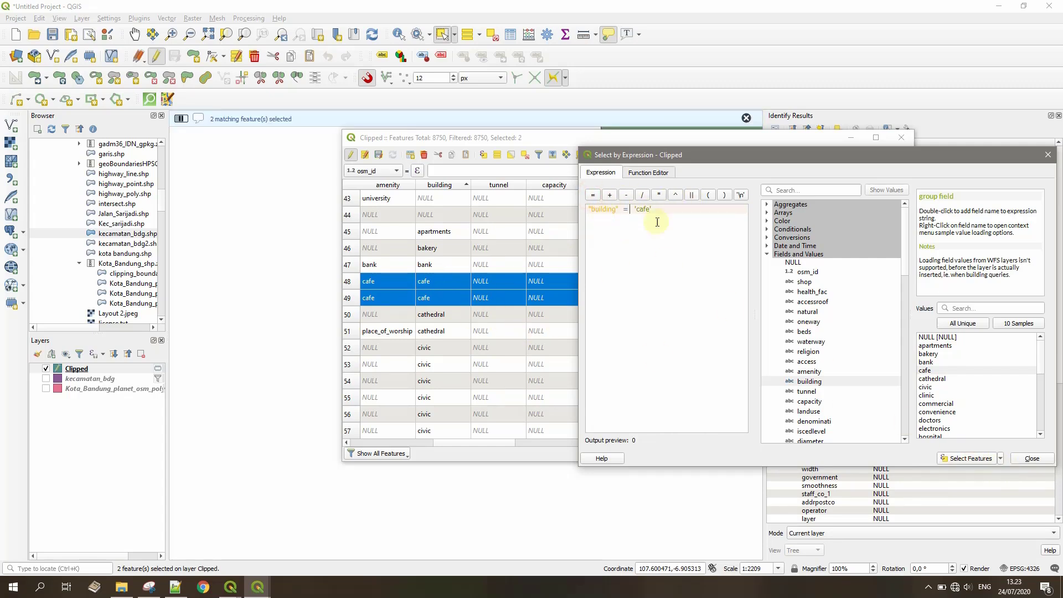
# Step: Change the compared value to 'bank' and select the features matching "building" = 'bank'
pyautogui.moveTo(662, 215); pyautogui.dragTo(635, 210)
pyautogui.press('BackSpace')
pyautogui.doubleClick(928, 362)
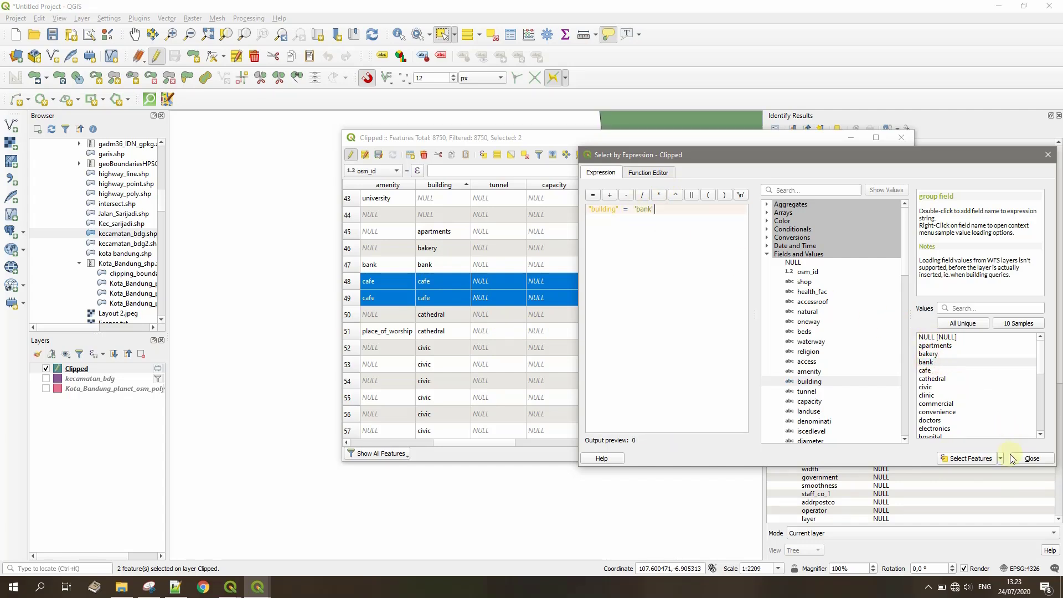
pyautogui.click(963, 458)
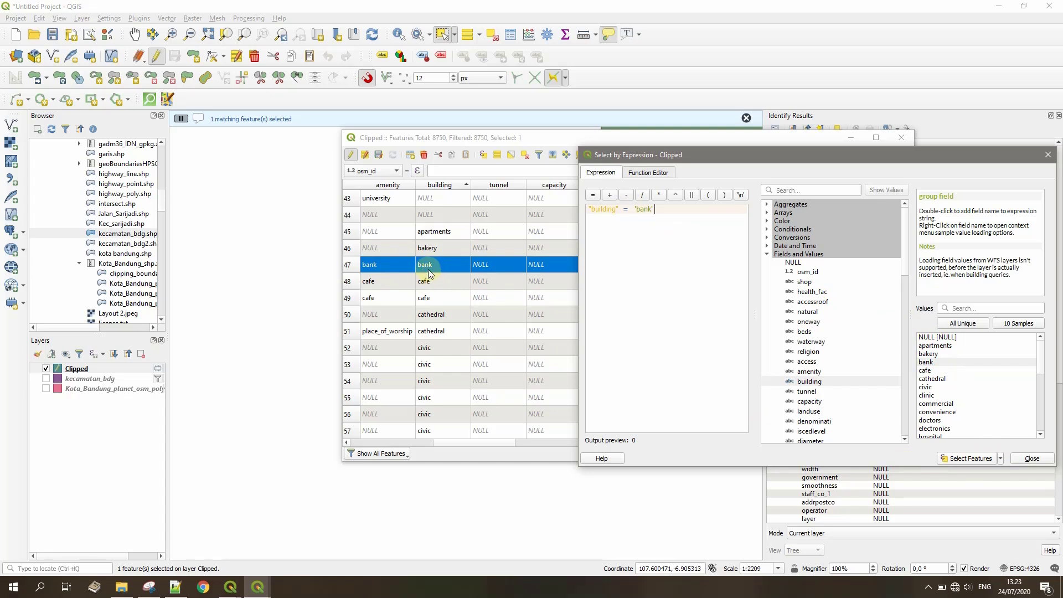
pyautogui.click(686, 238)
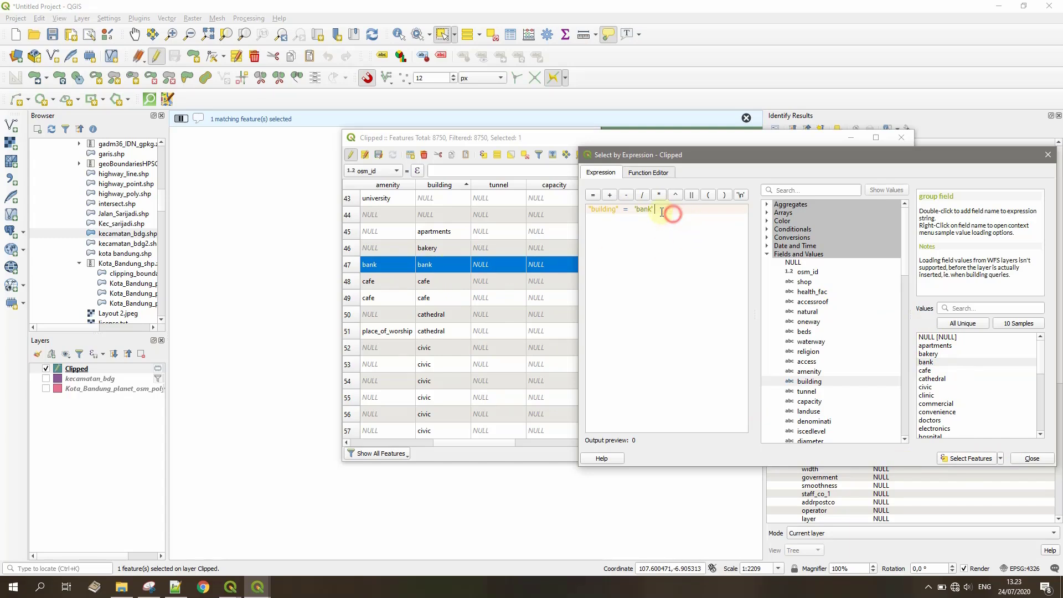
# Step: Try selecting by the expression "building" = null and check the NULL building rows in the Clipped attribute table
pyautogui.moveTo(654, 212); pyautogui.dragTo(634, 208)
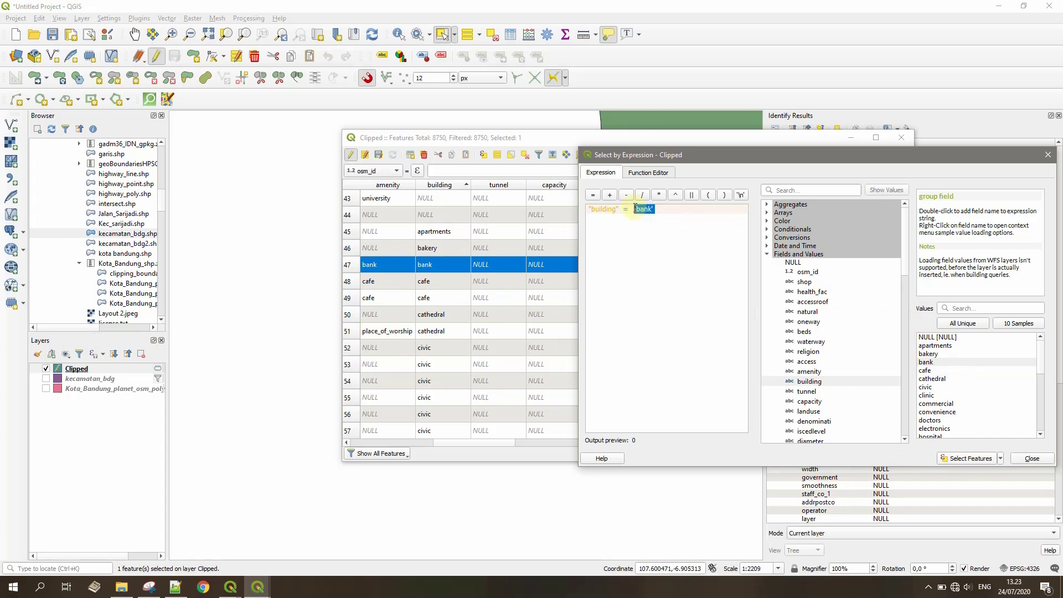
pyautogui.press('BackSpace')
pyautogui.write('null')
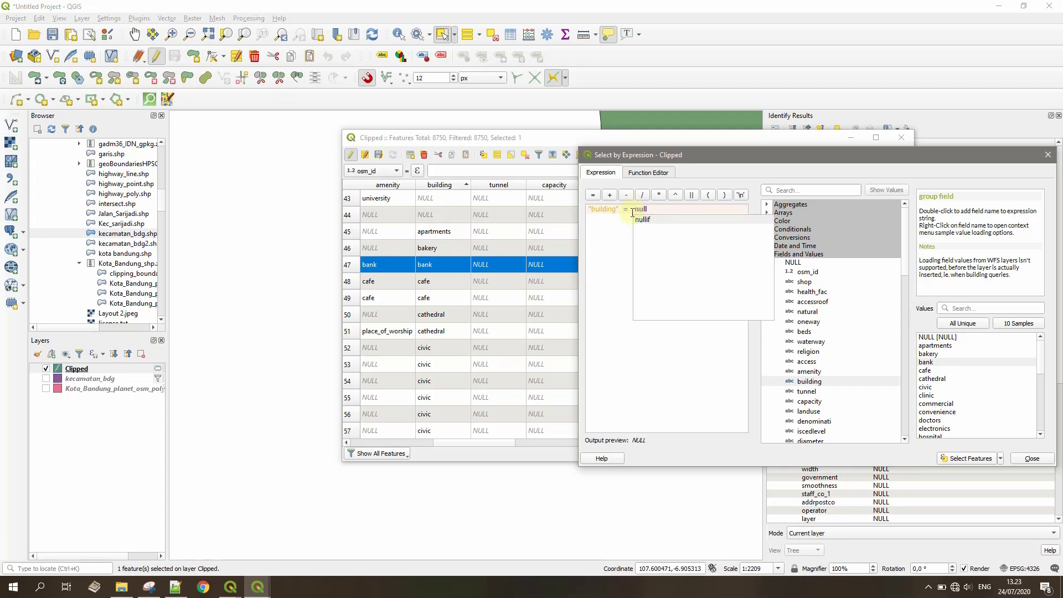
pyautogui.click(609, 273)
pyautogui.click(963, 457)
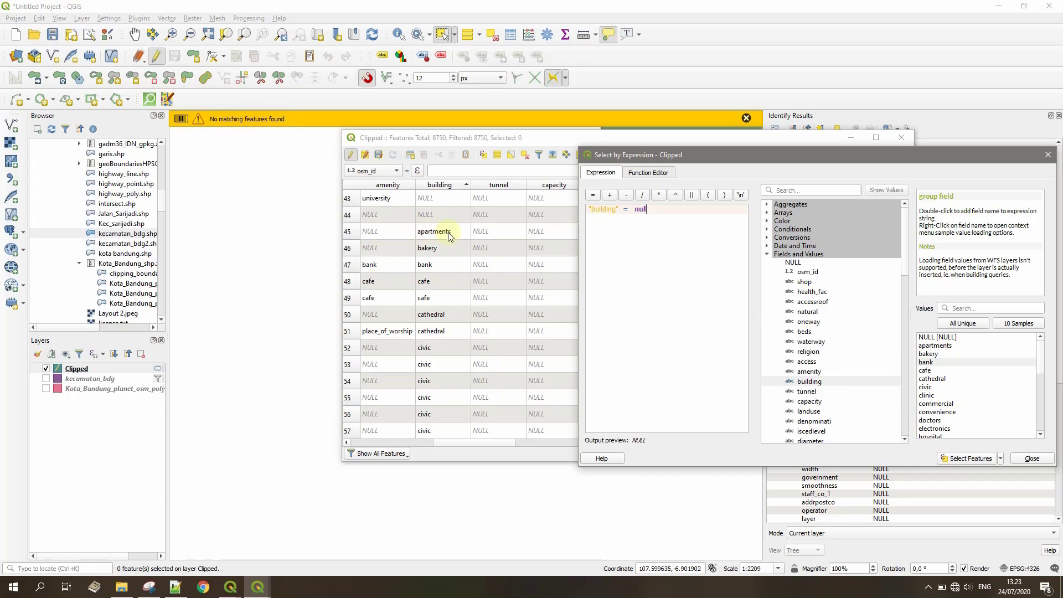
pyautogui.scroll(9, 448, 238)
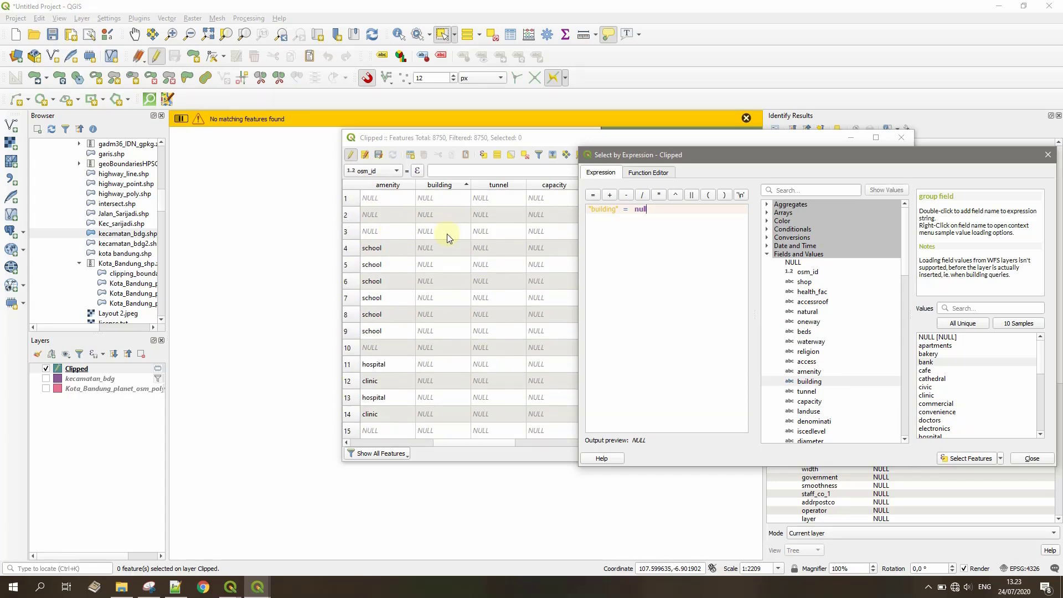
pyautogui.scroll(-1, 447, 234)
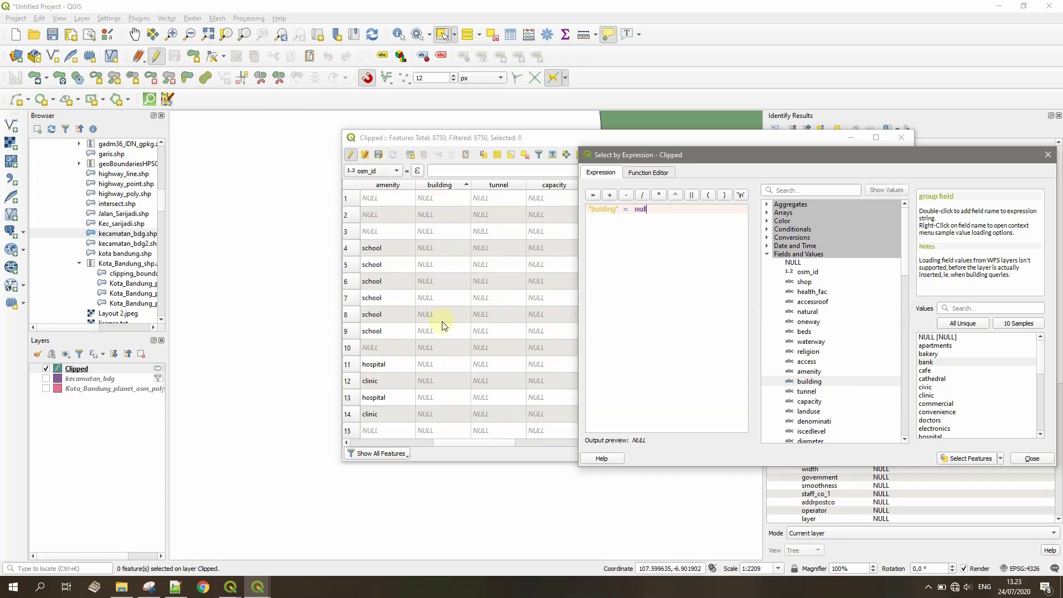
pyautogui.scroll(-6, 442, 323)
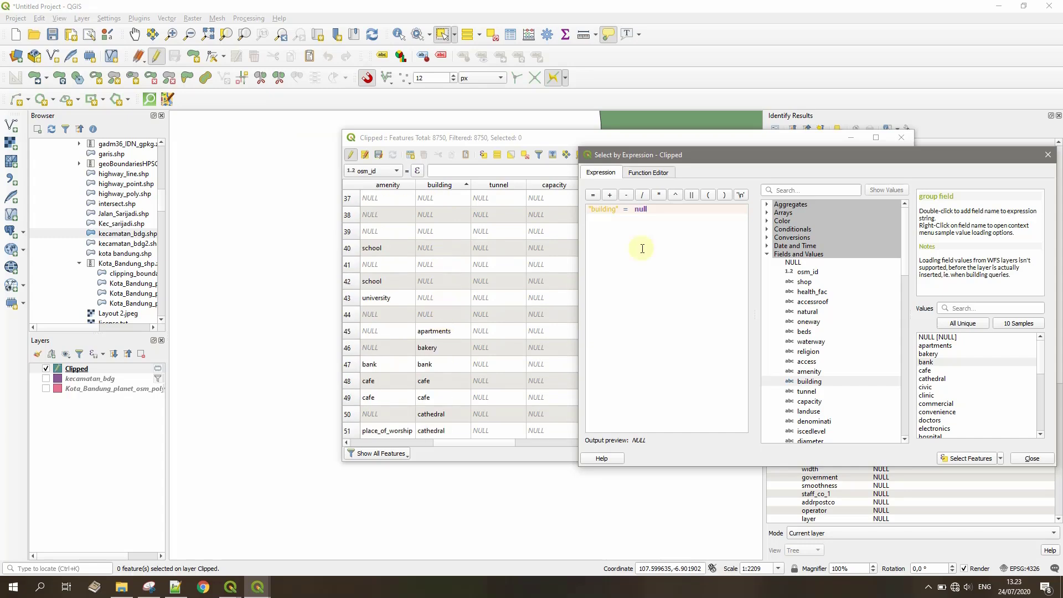
# Step: Select the features matching "building" is null and delete them from the Clipped layer, closing the expression dialog and attribute table
pyautogui.moveTo(666, 215); pyautogui.dragTo(626, 208)
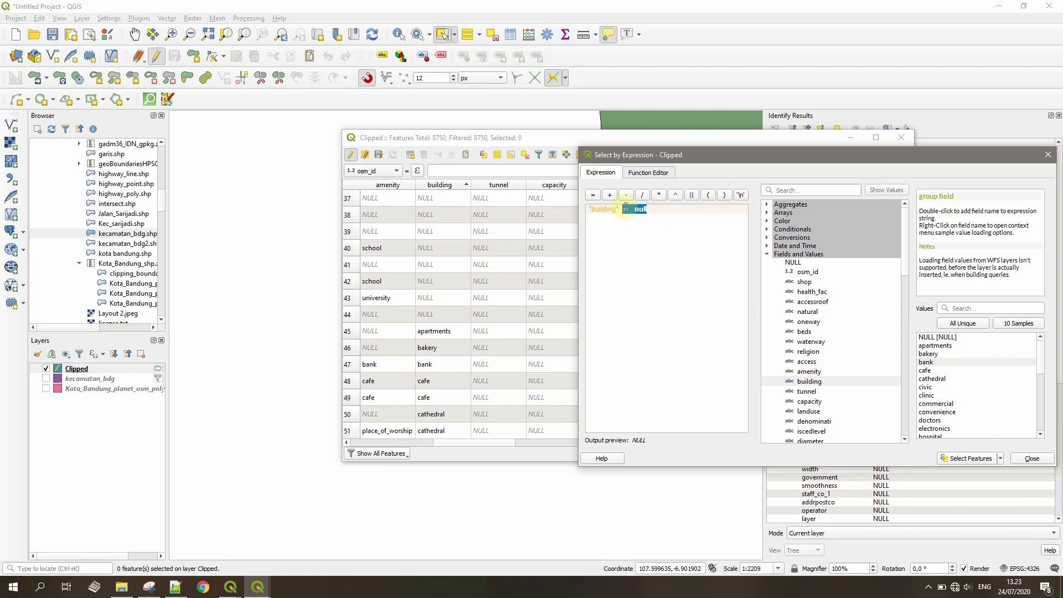
pyautogui.press('BackSpace')
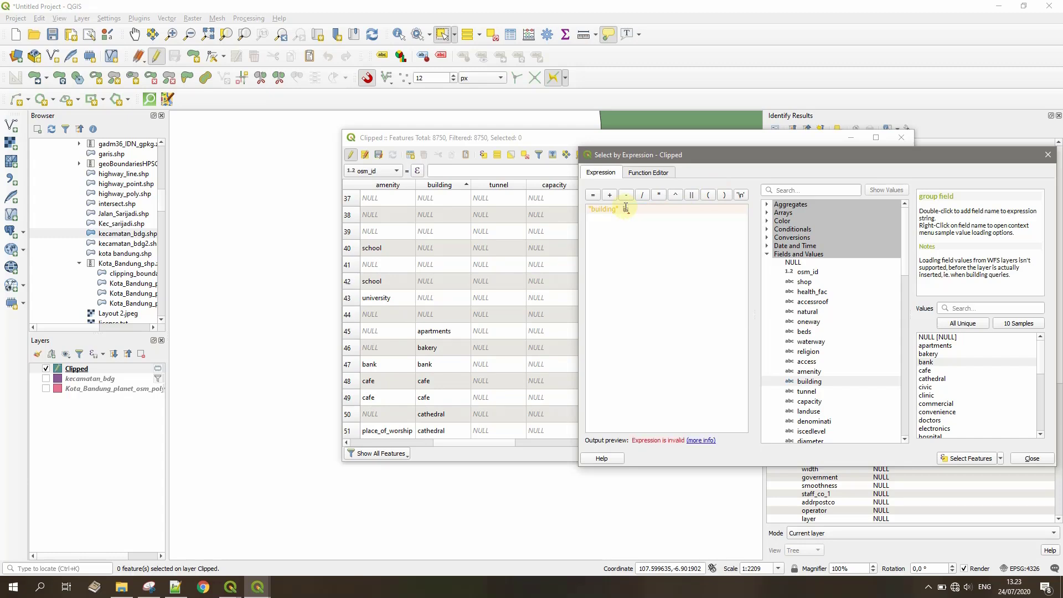
pyautogui.write('is null')
pyautogui.click(701, 381)
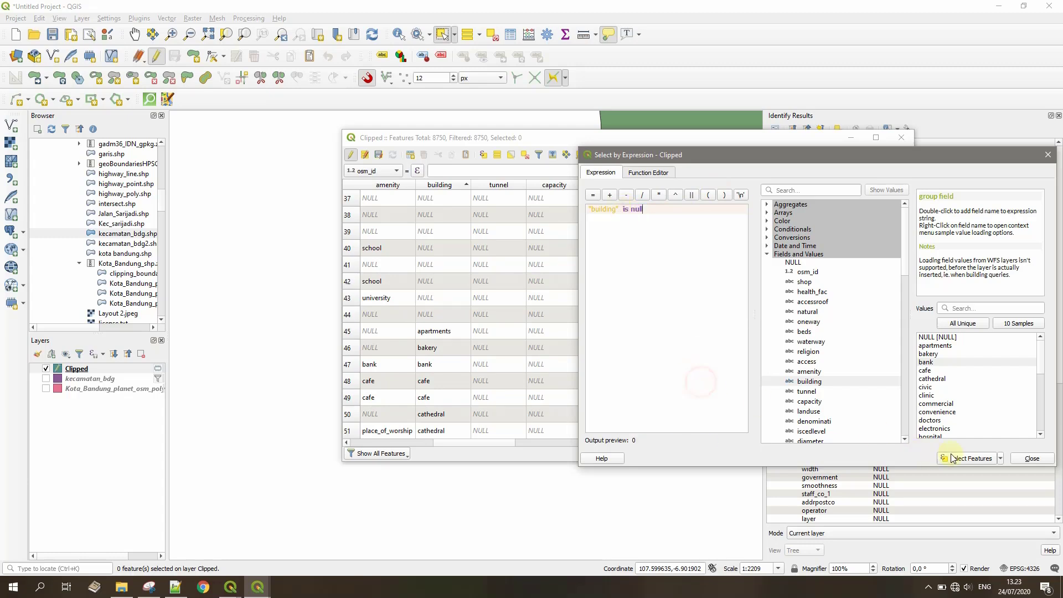
pyautogui.scroll(12, 444, 257)
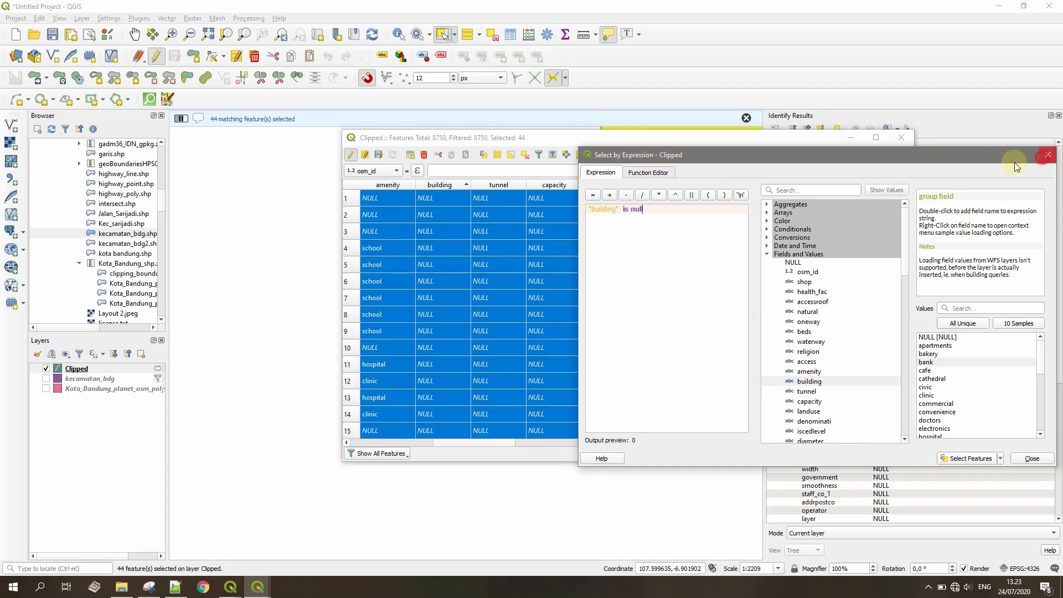
pyautogui.click(1048, 155)
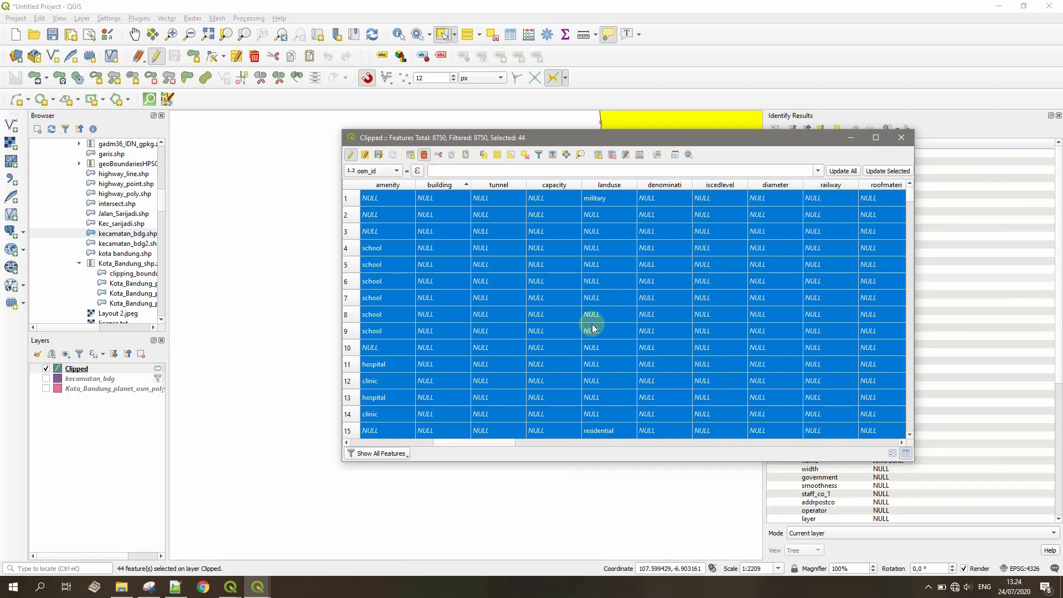
pyautogui.press('Delete')
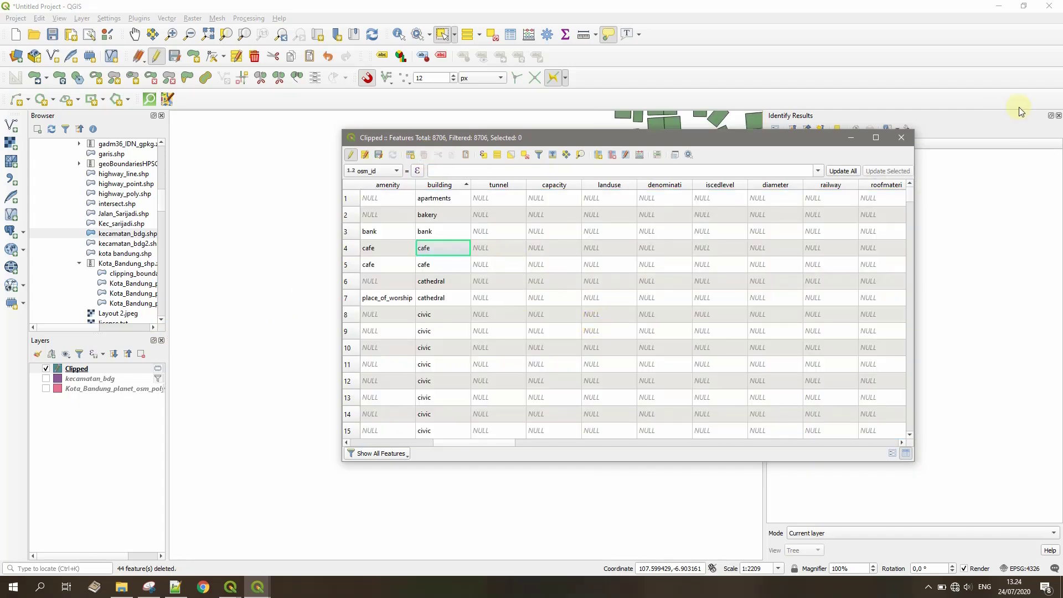
pyautogui.click(908, 137)
# Step: Inspect the remaining building polygons of the Clipped layer across the map, both overall and close up
pyautogui.scroll(-2, 506, 366)
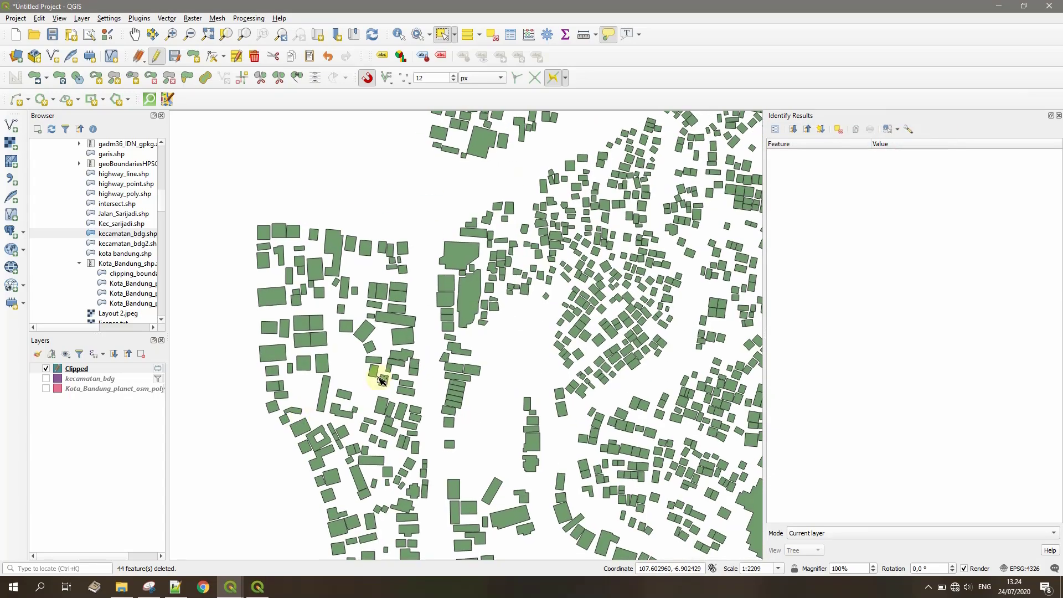
pyautogui.moveTo(558, 370); pyautogui.dragTo(396, 249)
pyautogui.scroll(1, 459, 333)
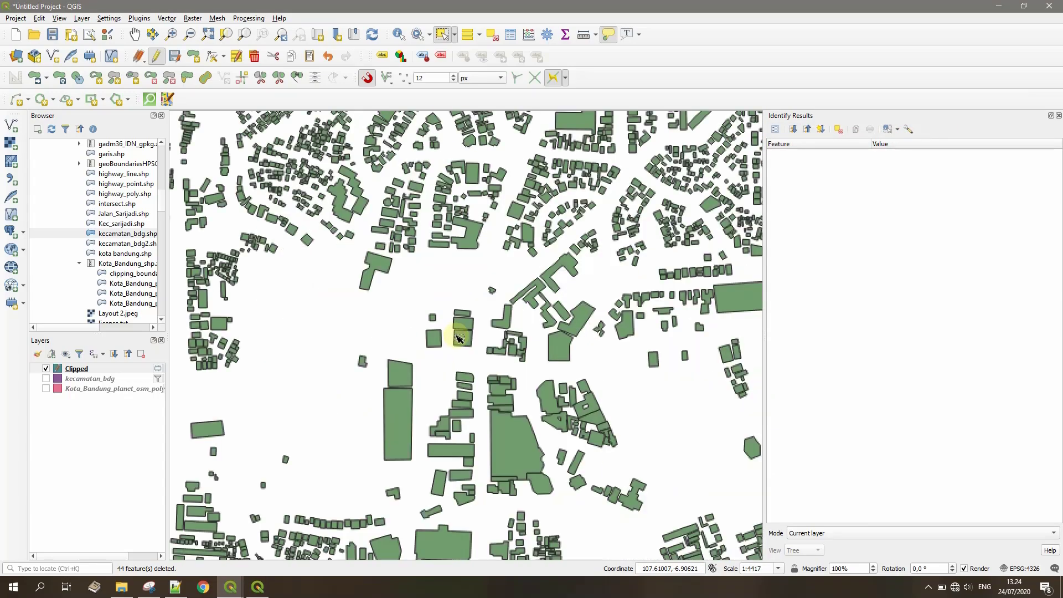
pyautogui.scroll(-2, 461, 349)
pyautogui.scroll(-1, 477, 415)
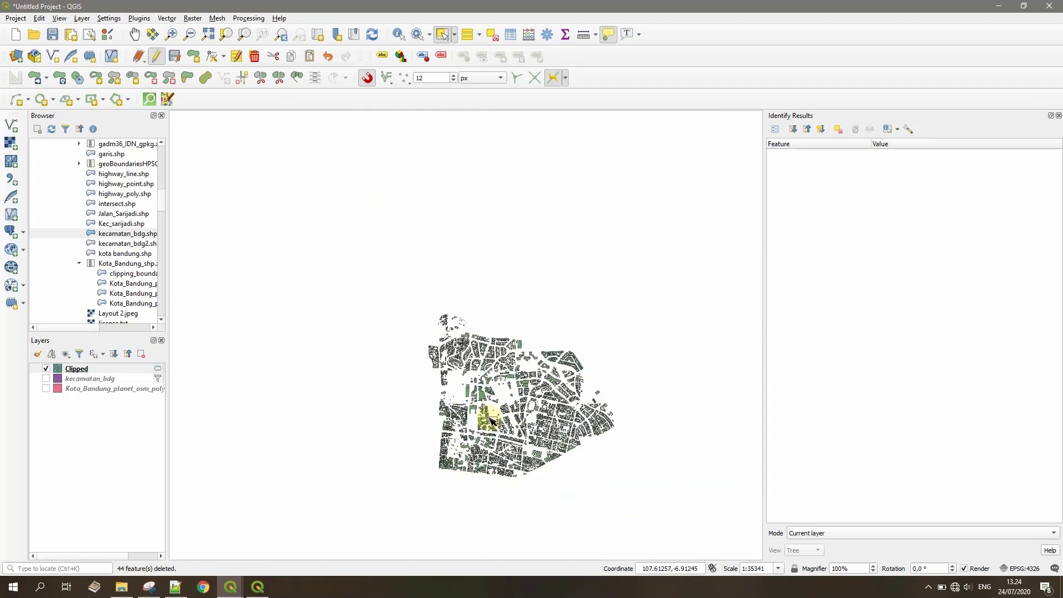
pyautogui.scroll(1, 480, 429)
pyautogui.scroll(1, 475, 382)
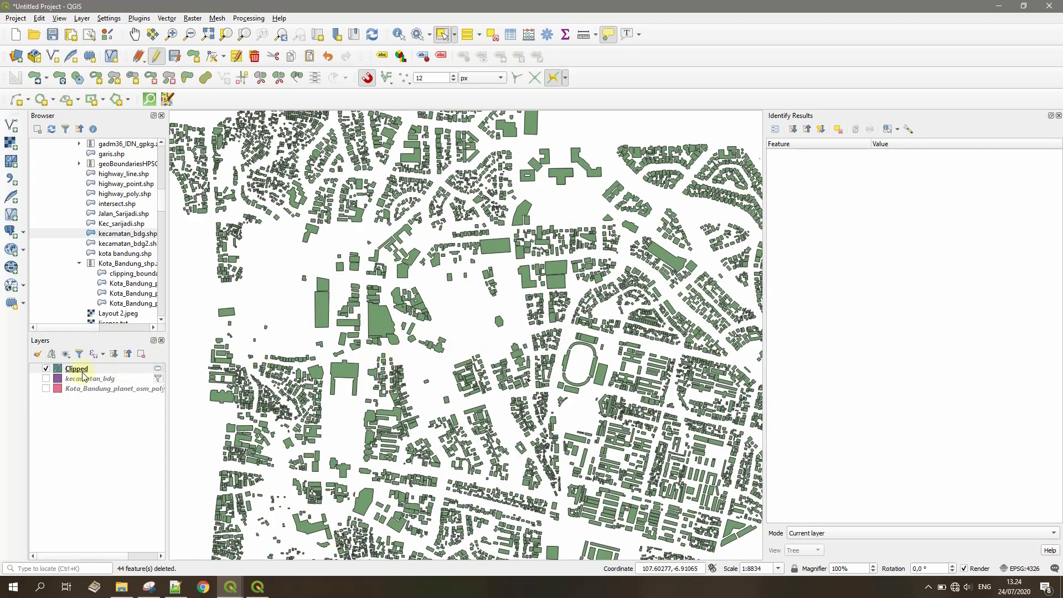
# Step: Open the Clipped layer's attribute table and review its fields, such as osm_id, for unneeded columns
pyautogui.rightClick(80, 372)
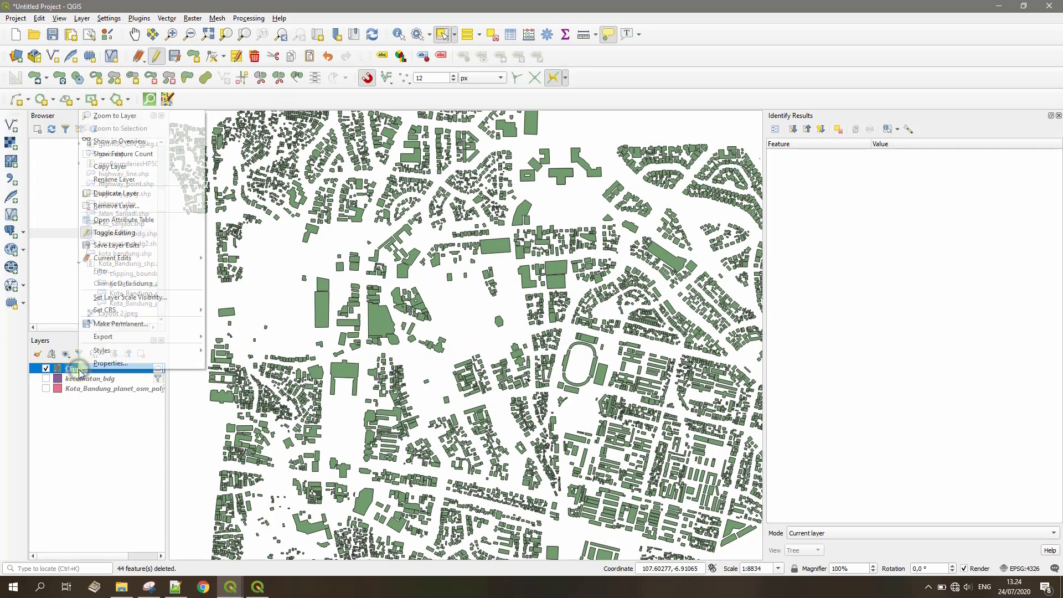
pyautogui.click(117, 217)
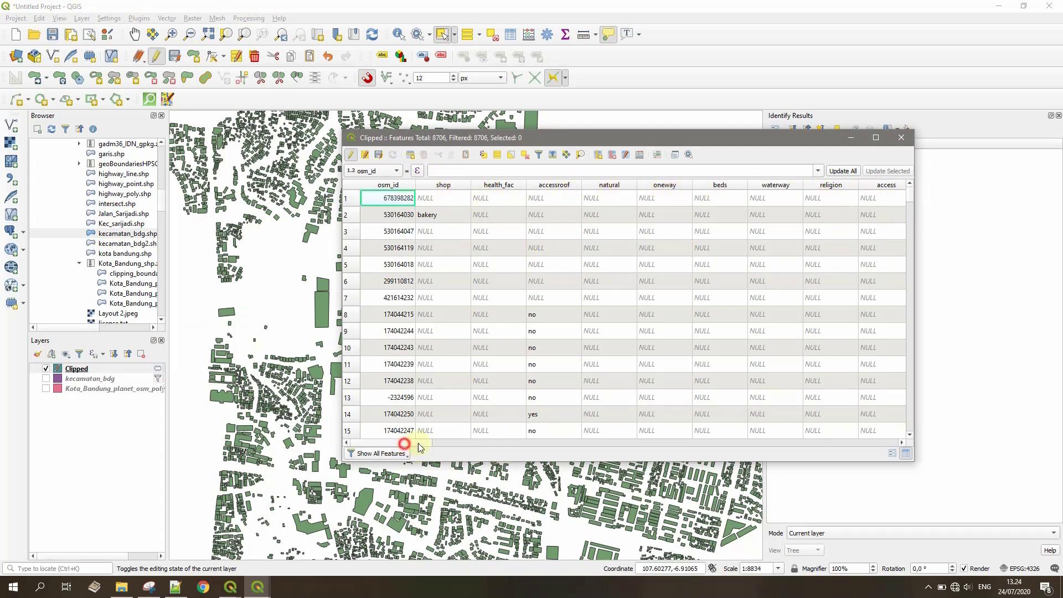
pyautogui.moveTo(417, 442); pyautogui.dragTo(375, 435)
pyautogui.doubleClick(766, 204)
pyautogui.doubleClick(684, 218)
pyautogui.doubleClick(388, 198)
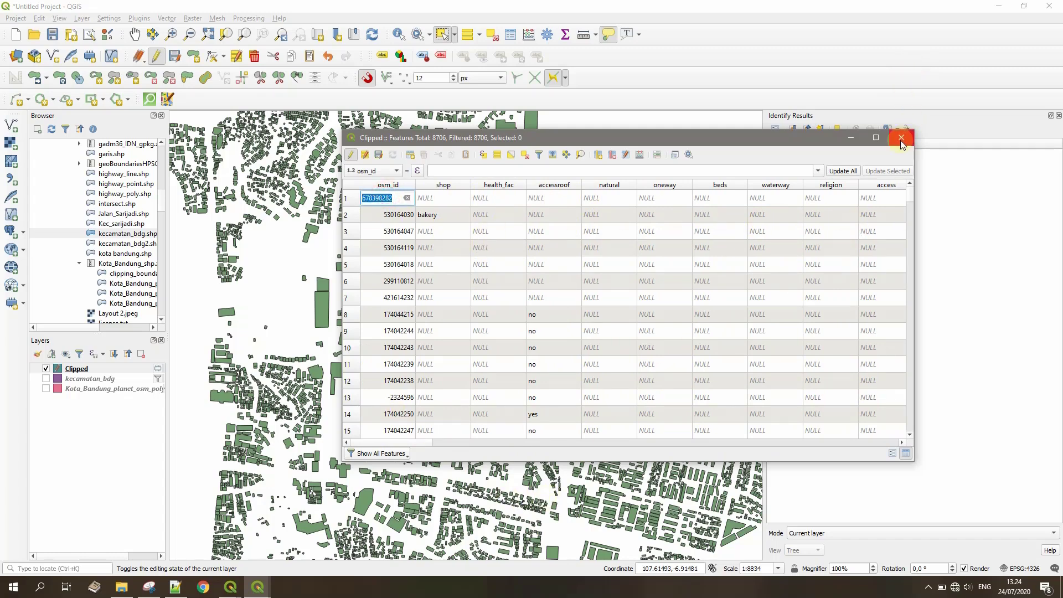
# Step: Delete every attribute field of the Clipped layer except osm_id, building and name
pyautogui.click(612, 156)
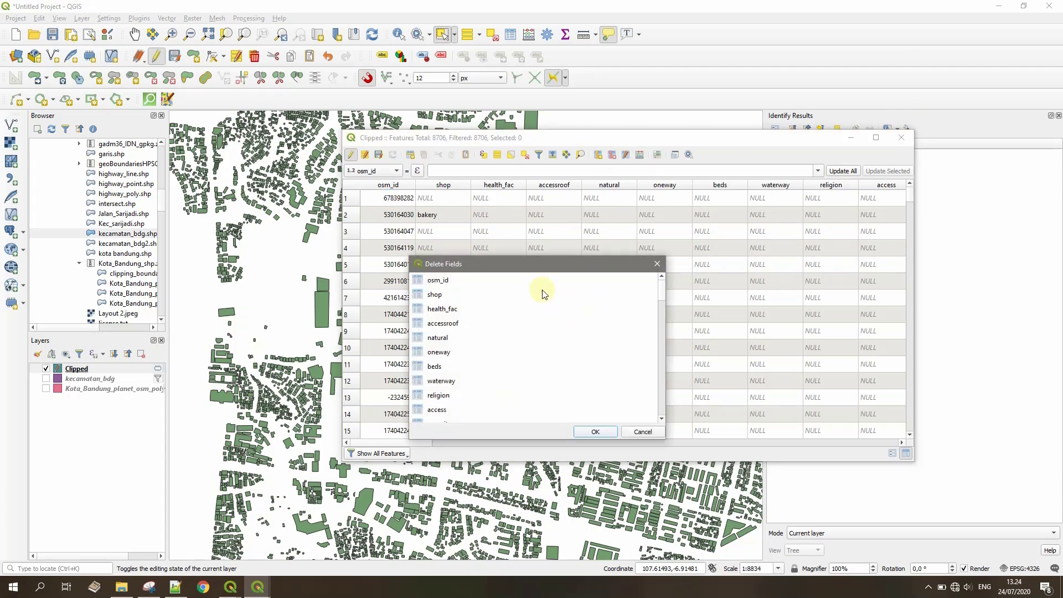
pyautogui.moveTo(536, 280); pyautogui.dragTo(416, 454)
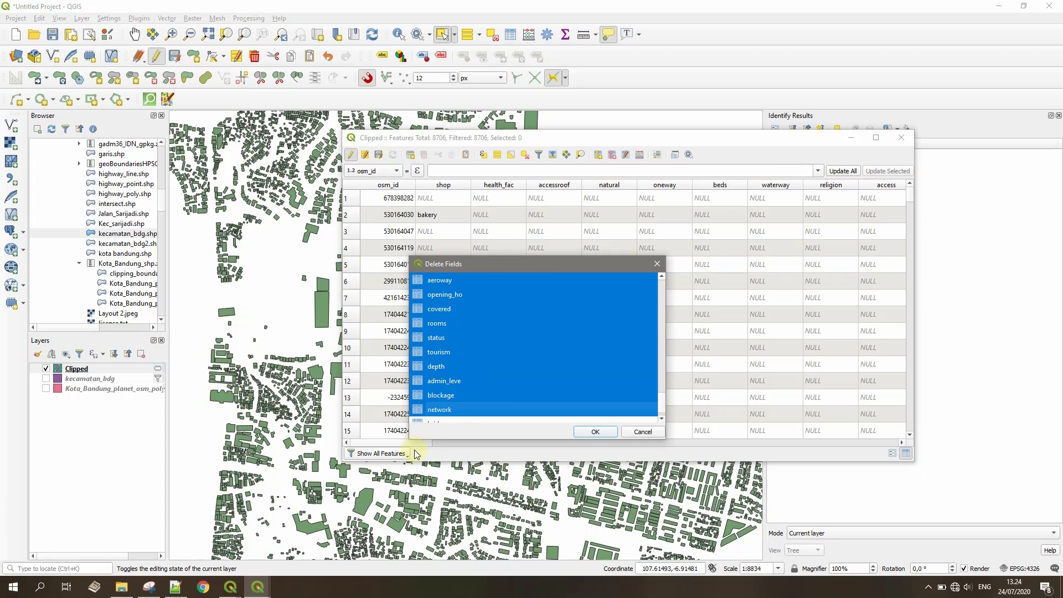
pyautogui.scroll(-1, 480, 398)
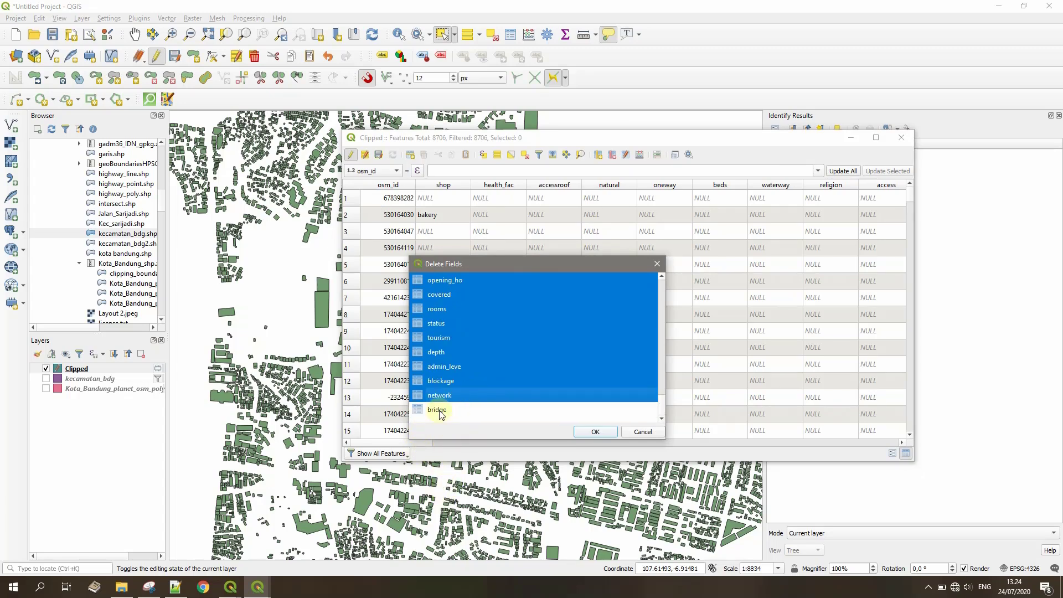
pyautogui.click(441, 411)
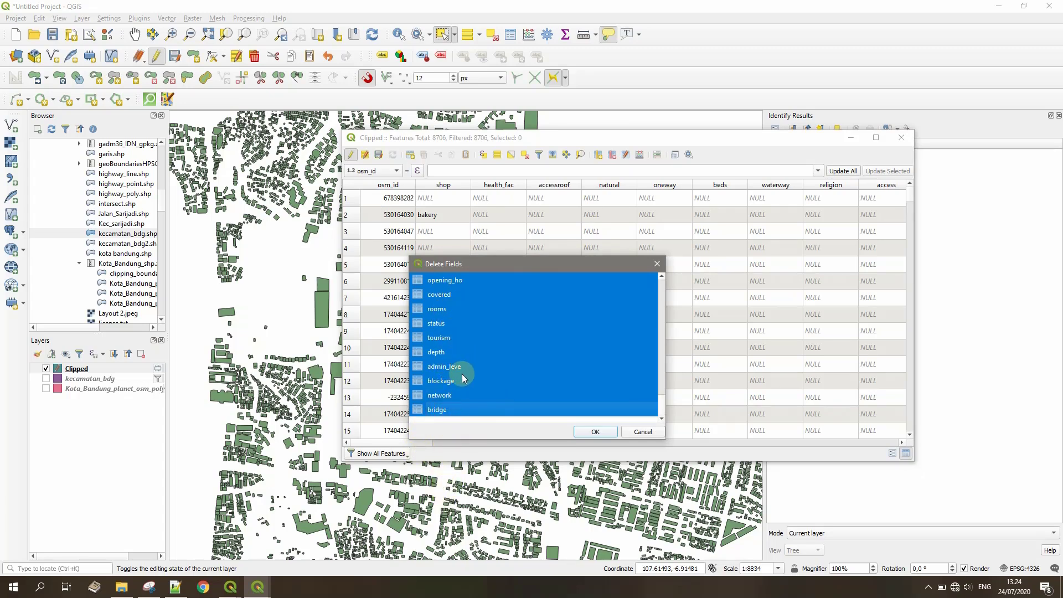
pyautogui.scroll(5, 463, 373)
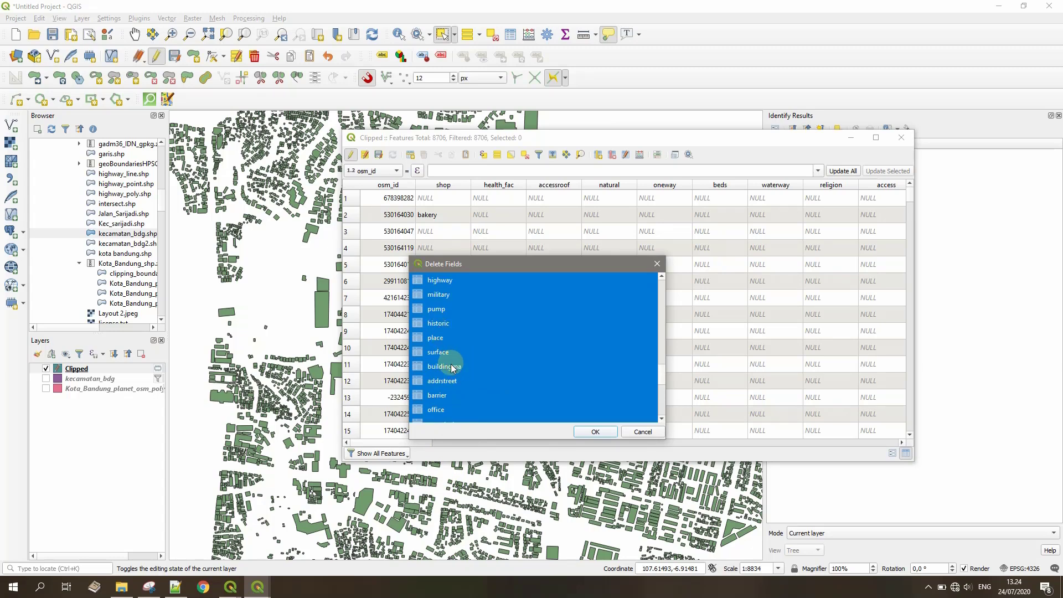
pyautogui.scroll(4, 443, 346)
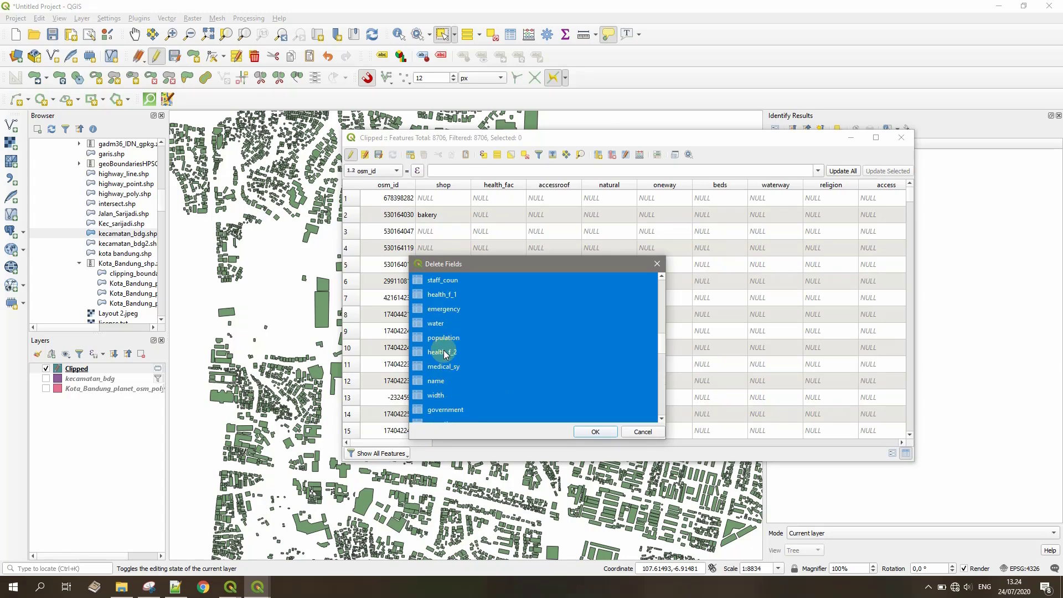
pyautogui.click(437, 380)
pyautogui.scroll(2, 474, 363)
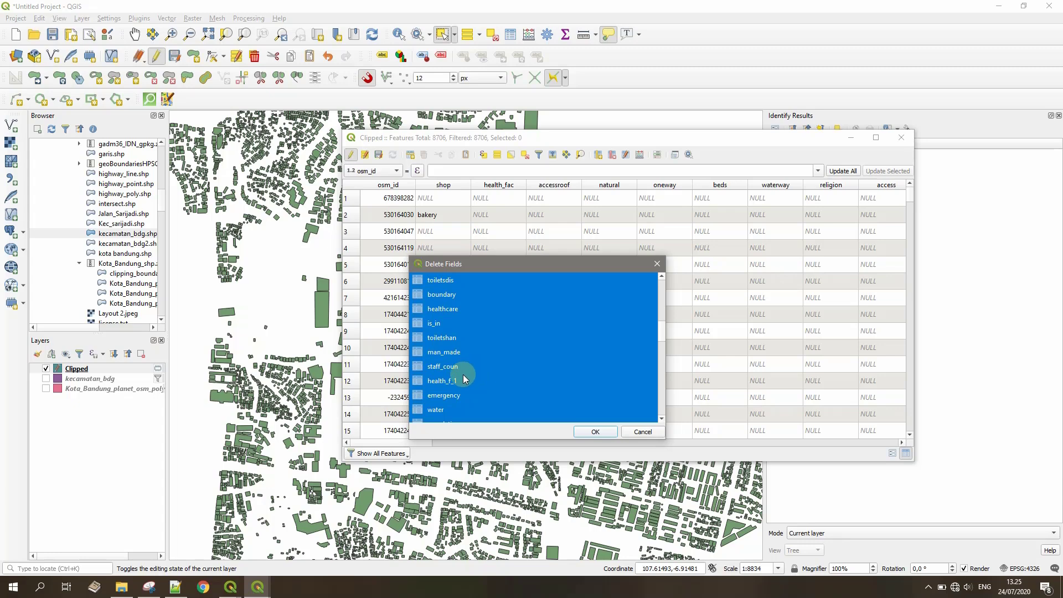
pyautogui.scroll(1, 451, 346)
pyautogui.scroll(2, 451, 347)
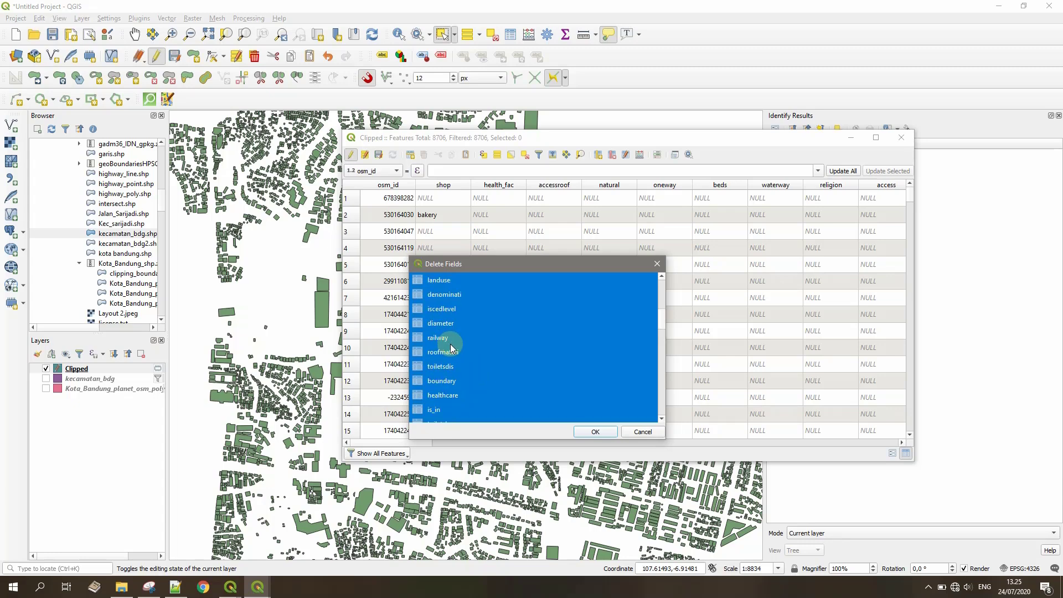
pyautogui.click(451, 281)
pyautogui.scroll(-5, 486, 359)
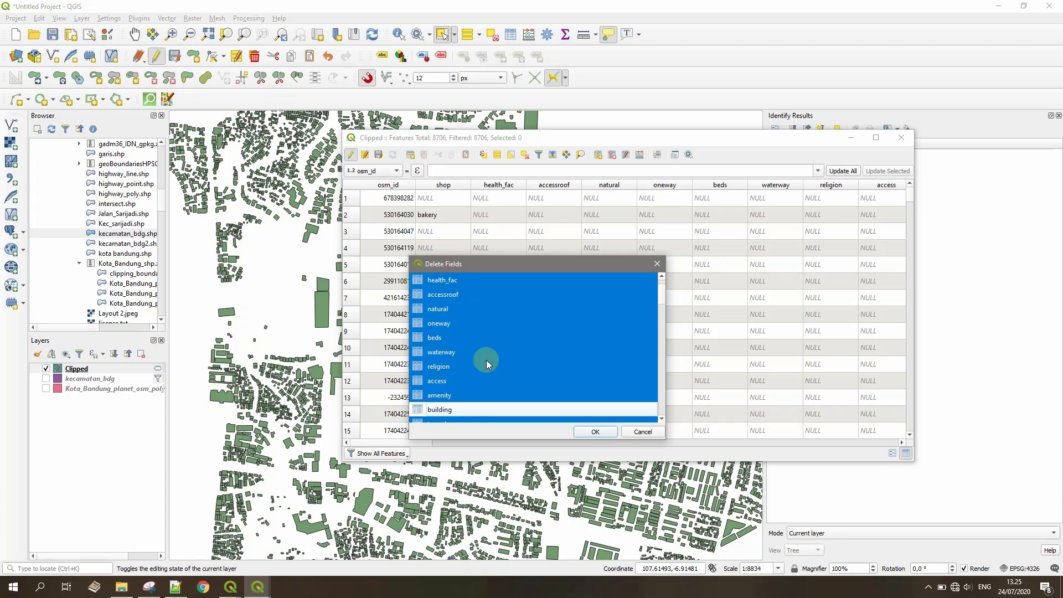
pyautogui.scroll(5, 486, 360)
pyautogui.click(590, 431)
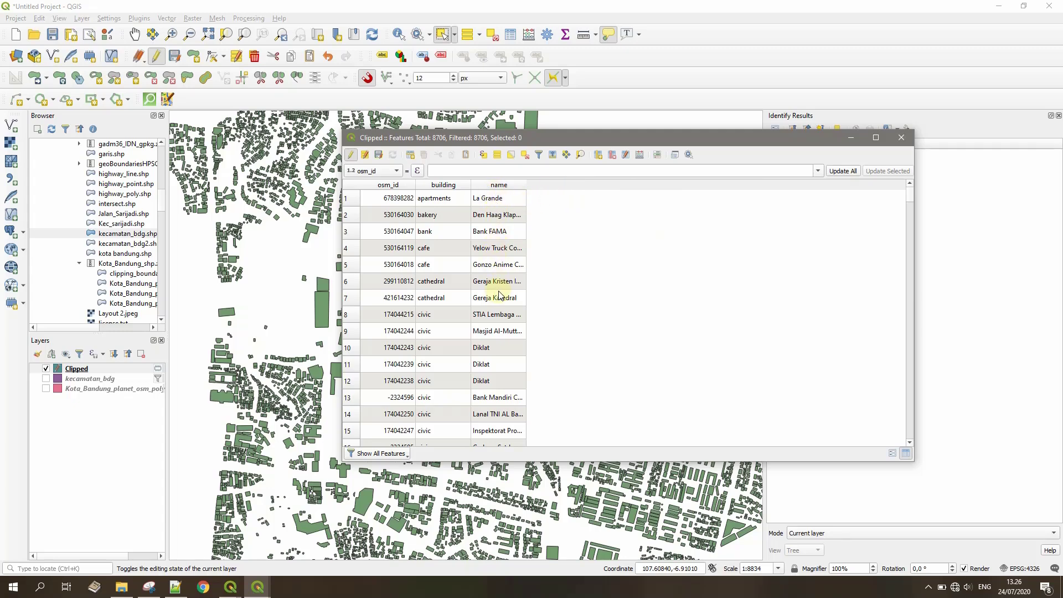
# Step: Open the kecamatan_bdg attribute table and compare its fields side by side with the Clipped table
pyautogui.click(95, 382)
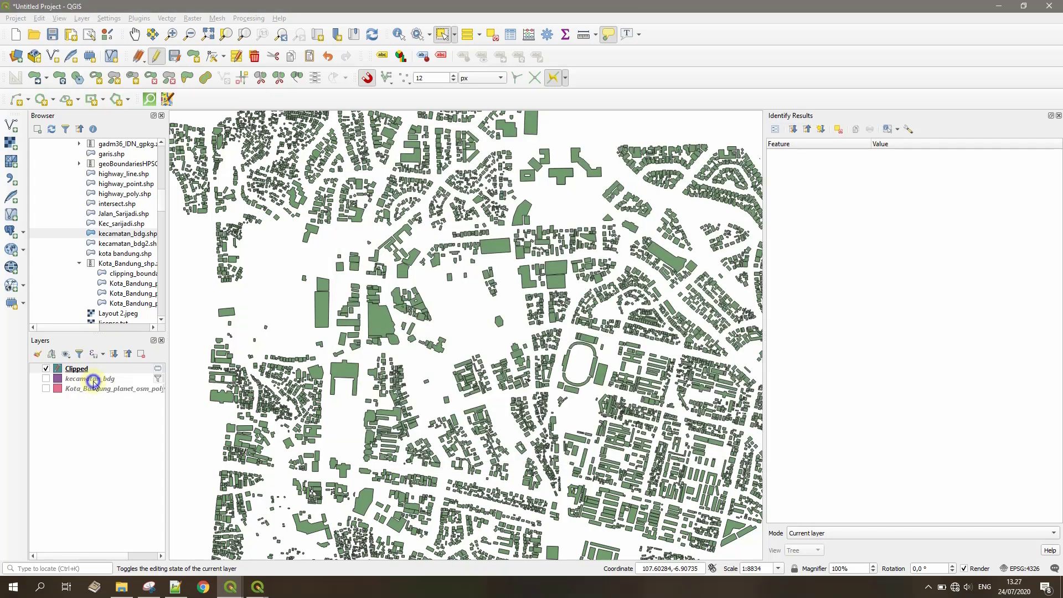
pyautogui.rightClick(94, 380)
pyautogui.click(131, 257)
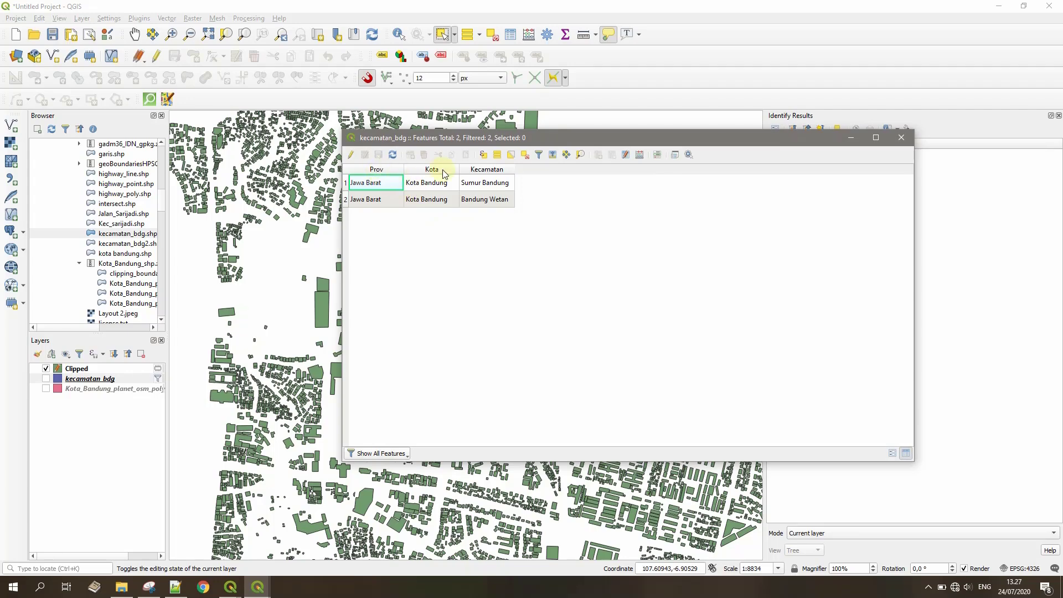
pyautogui.moveTo(468, 138); pyautogui.dragTo(578, 195)
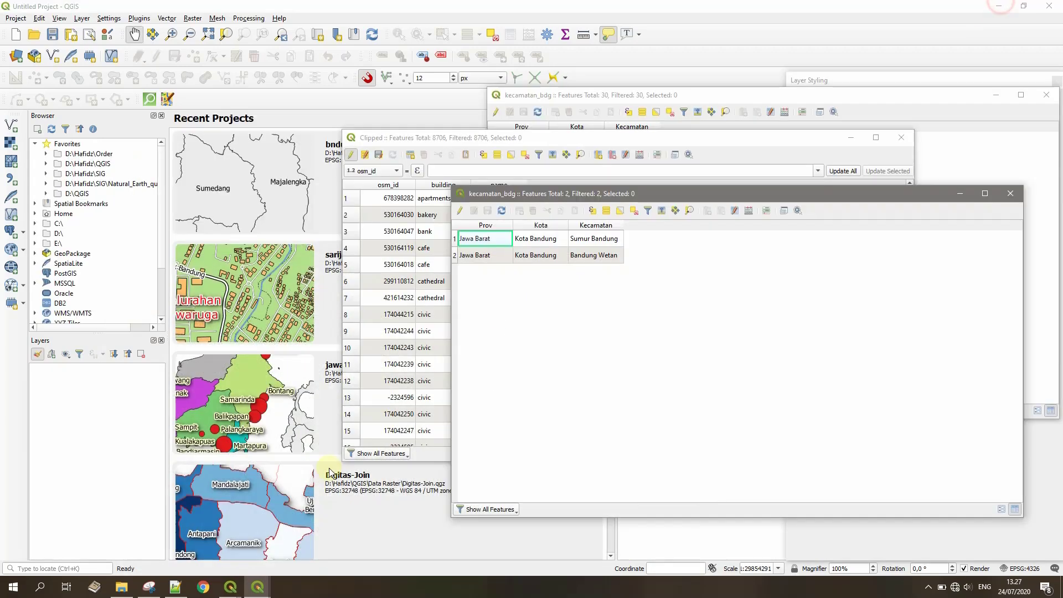
pyautogui.moveTo(469, 138); pyautogui.dragTo(252, 145)
pyautogui.click(707, 194)
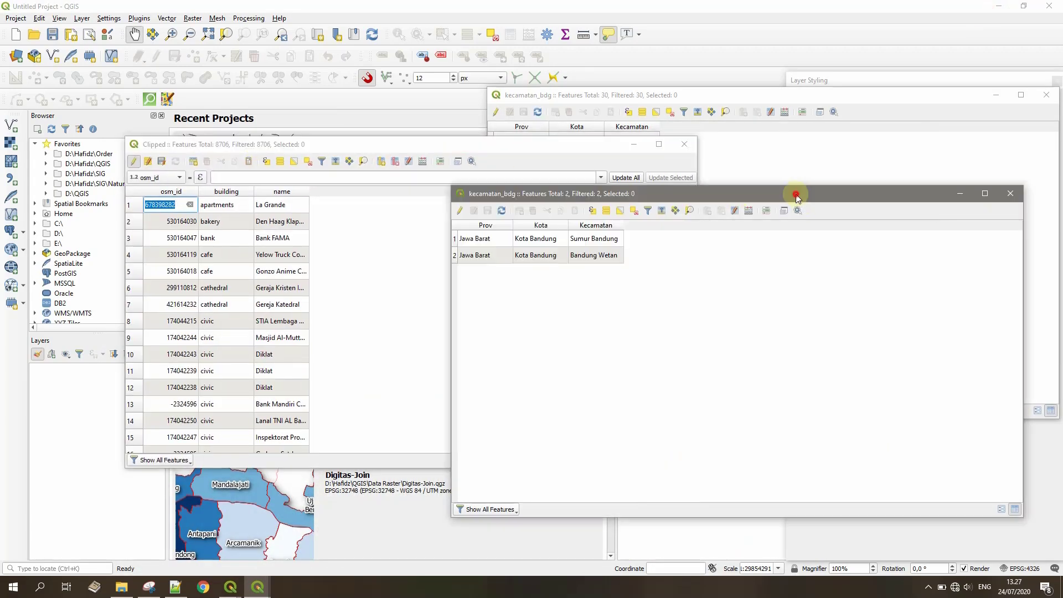
pyautogui.moveTo(649, 194); pyautogui.dragTo(534, 149)
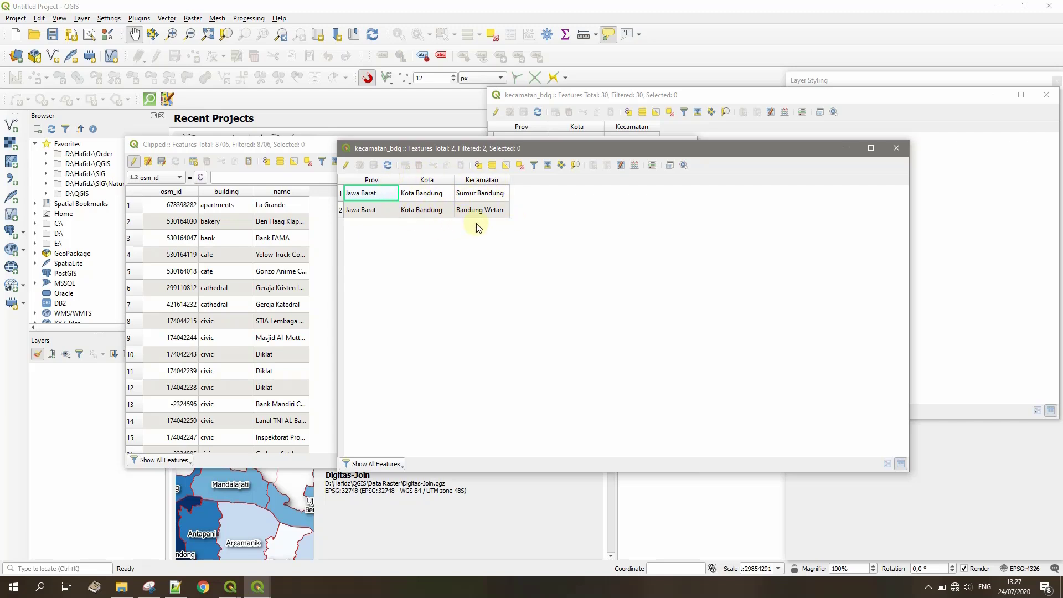
pyautogui.click(269, 145)
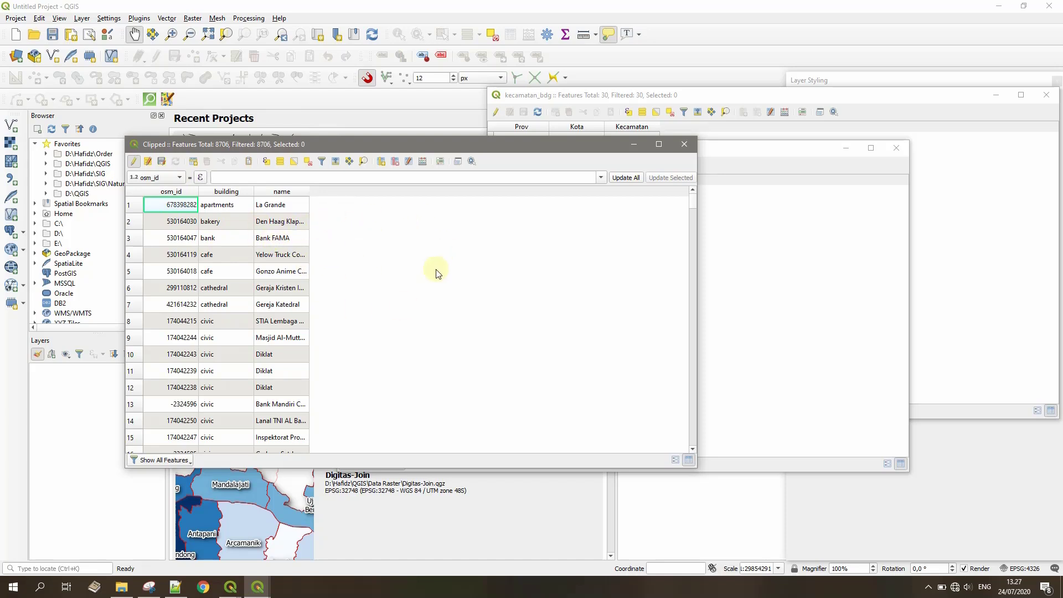
pyautogui.click(783, 273)
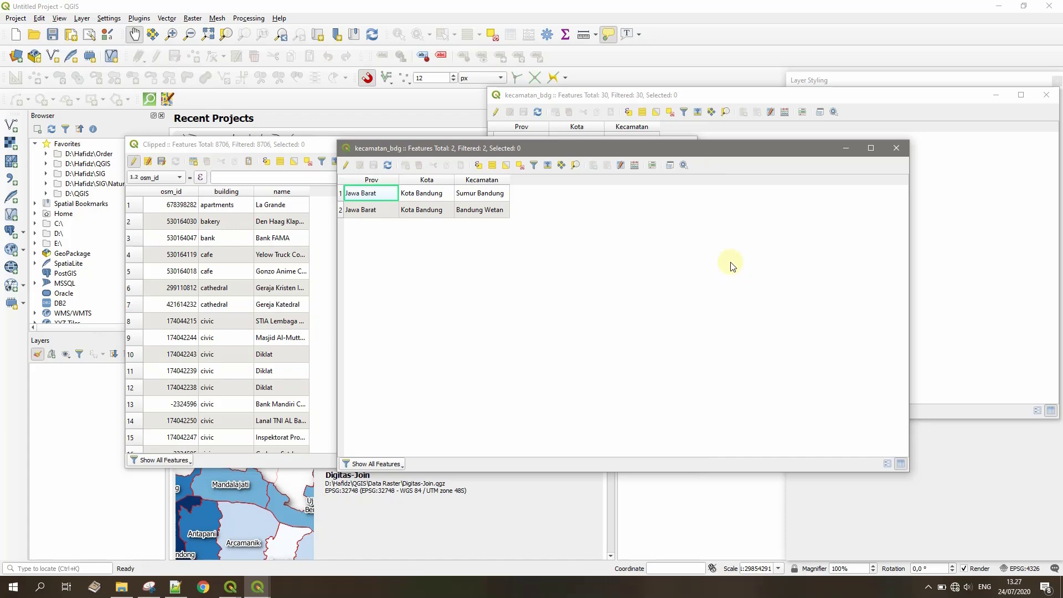
# Step: Return to the project's map window, stop editing the Clipped layer and save its changes
pyautogui.moveTo(231, 587)
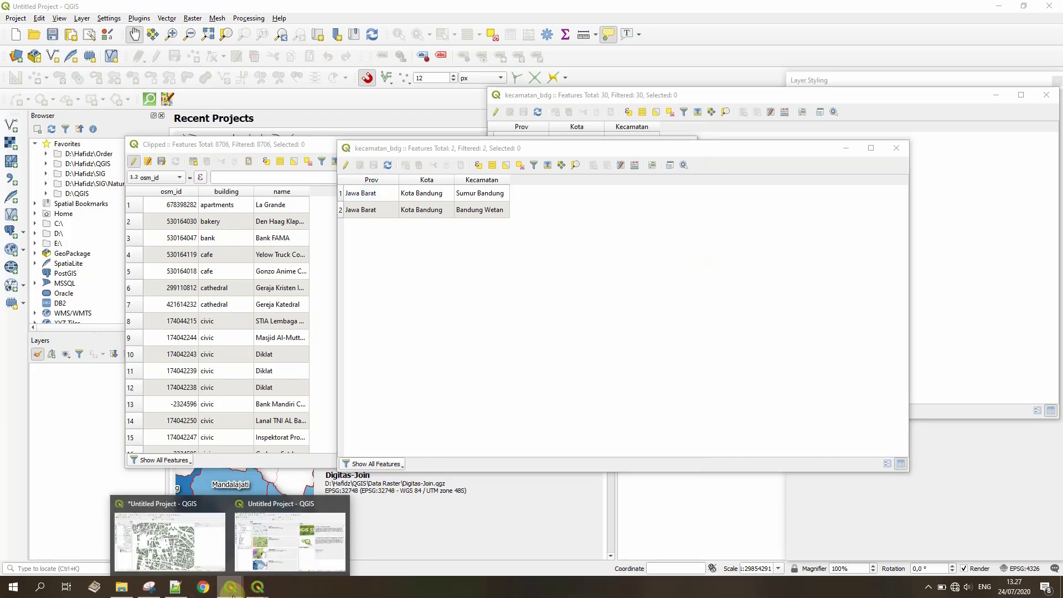
pyautogui.click(283, 531)
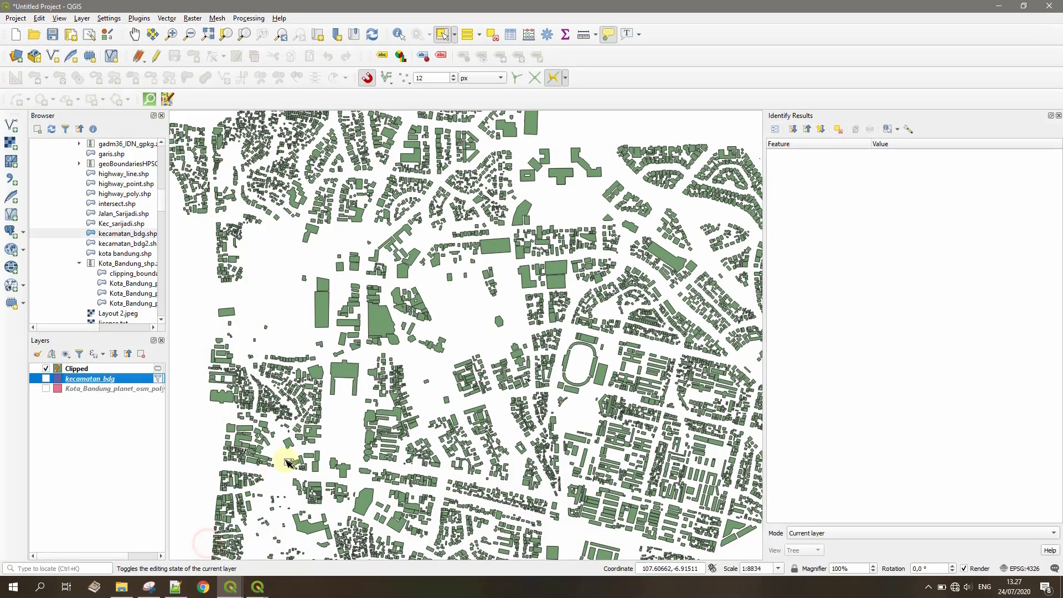
pyautogui.click(83, 370)
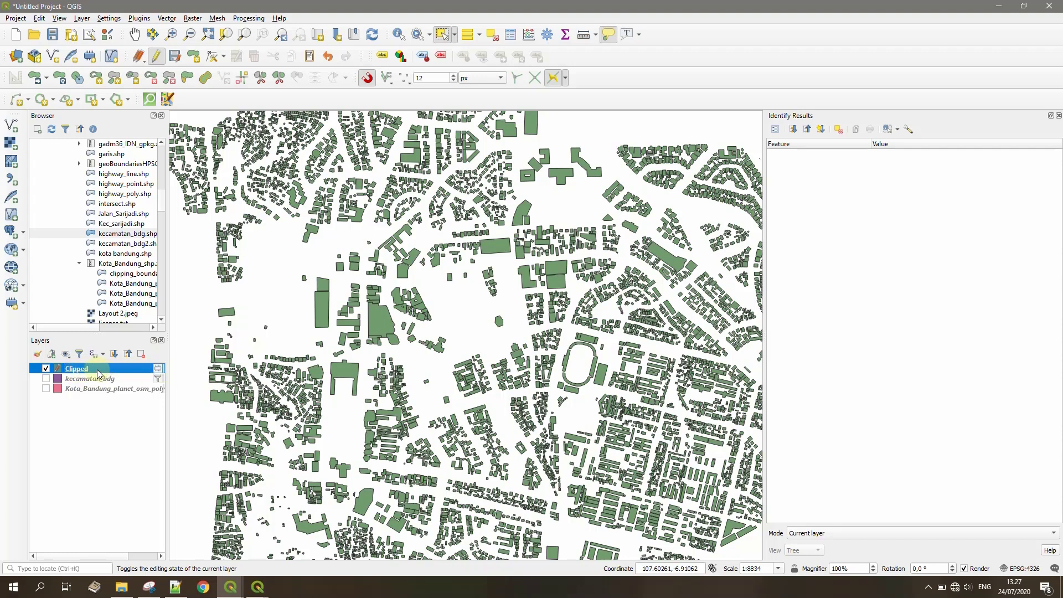
pyautogui.click(156, 56)
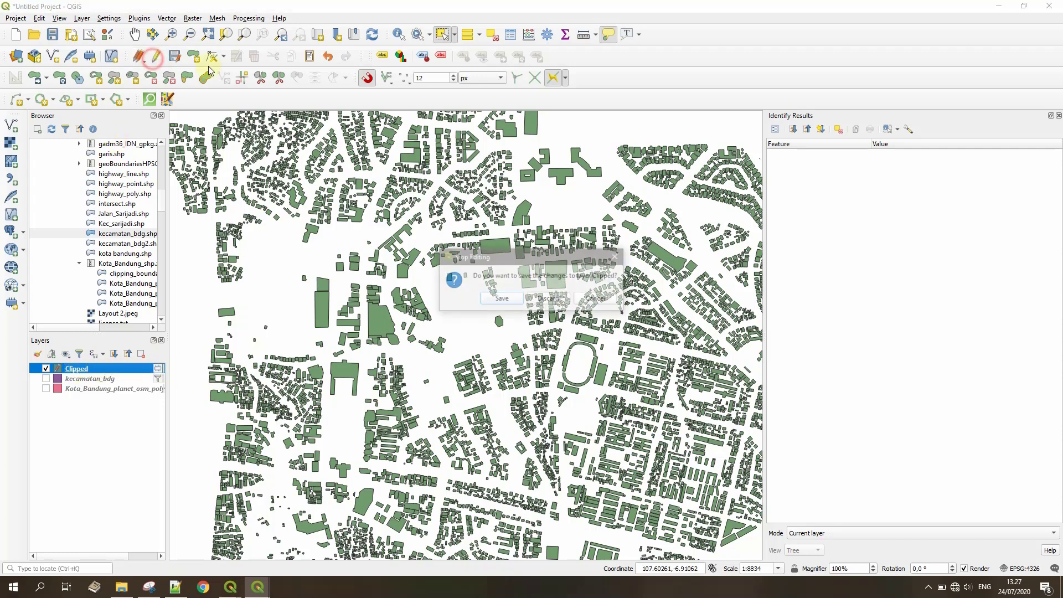
pyautogui.click(492, 296)
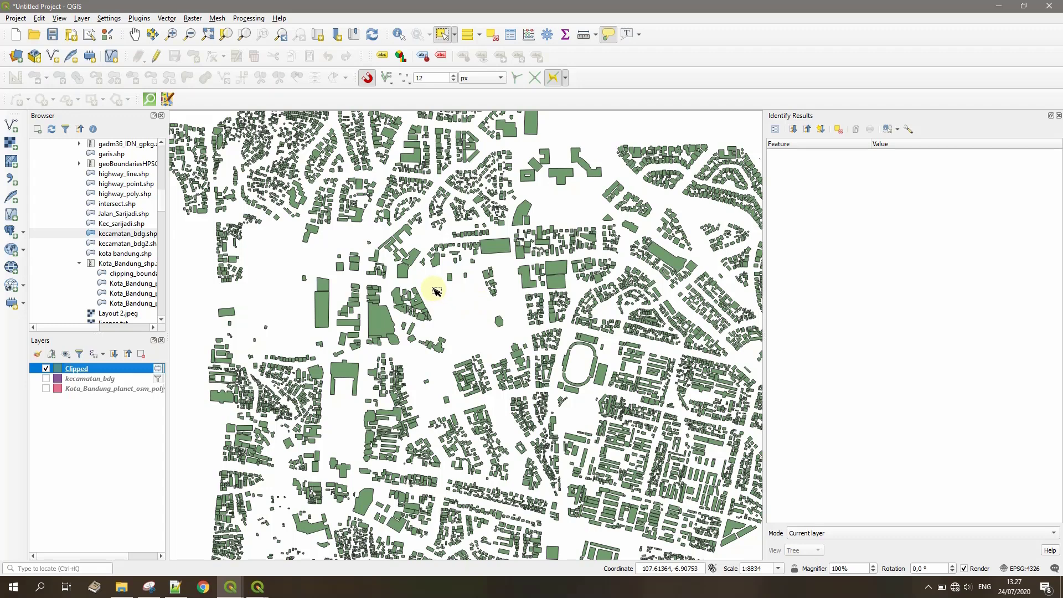
# Step: Run an Intersection with Clipped as input and kecamatan_bdg as overlay, output to a temporary layer, and close the tool
pyautogui.scroll(-1, 433, 288)
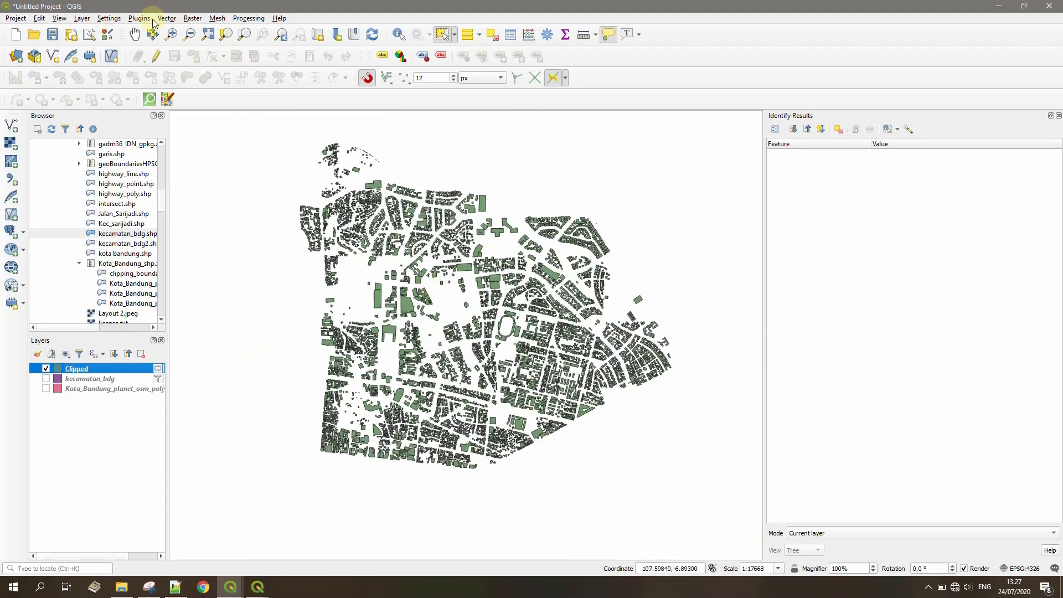
pyautogui.click(167, 18)
pyautogui.moveTo(238, 43)
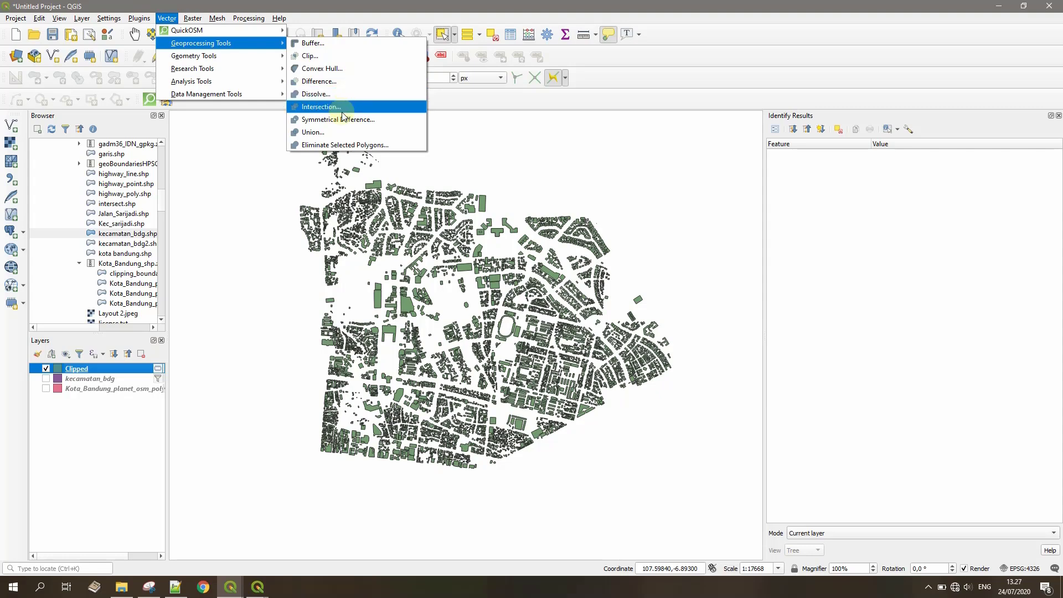
pyautogui.click(342, 108)
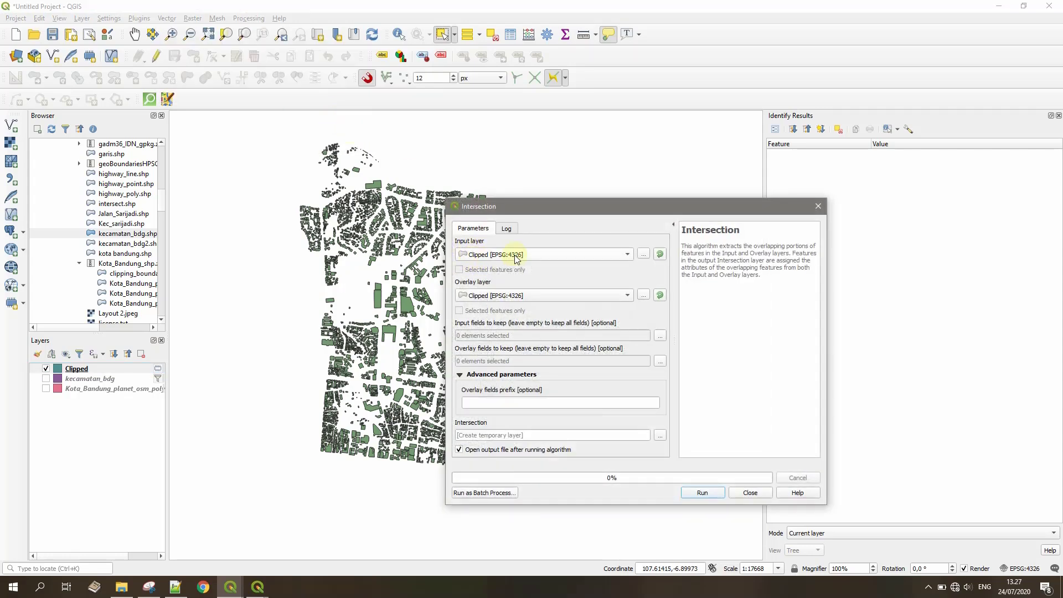
pyautogui.click(497, 295)
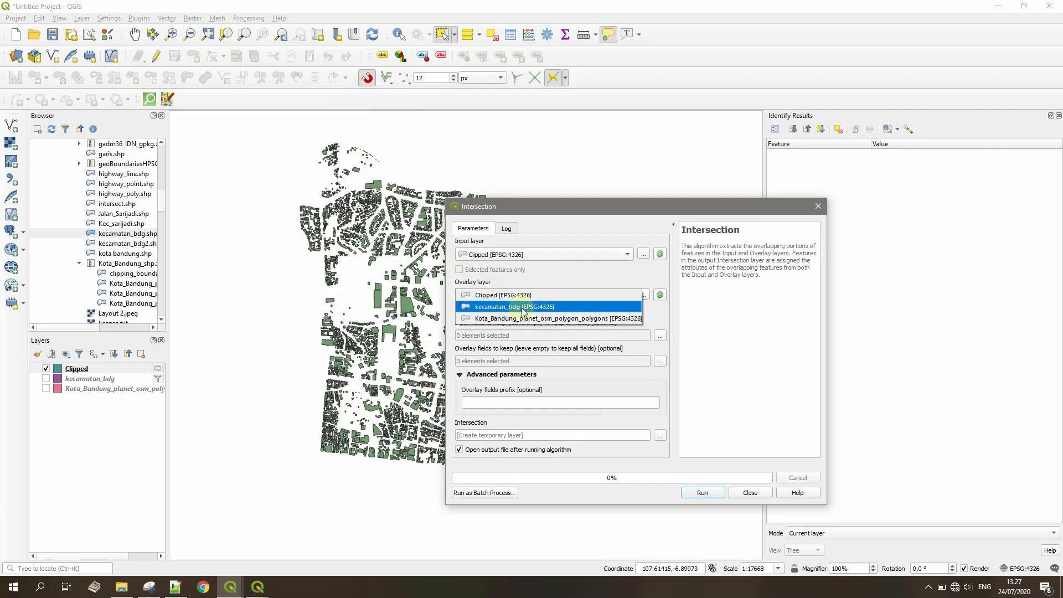
pyautogui.click(522, 308)
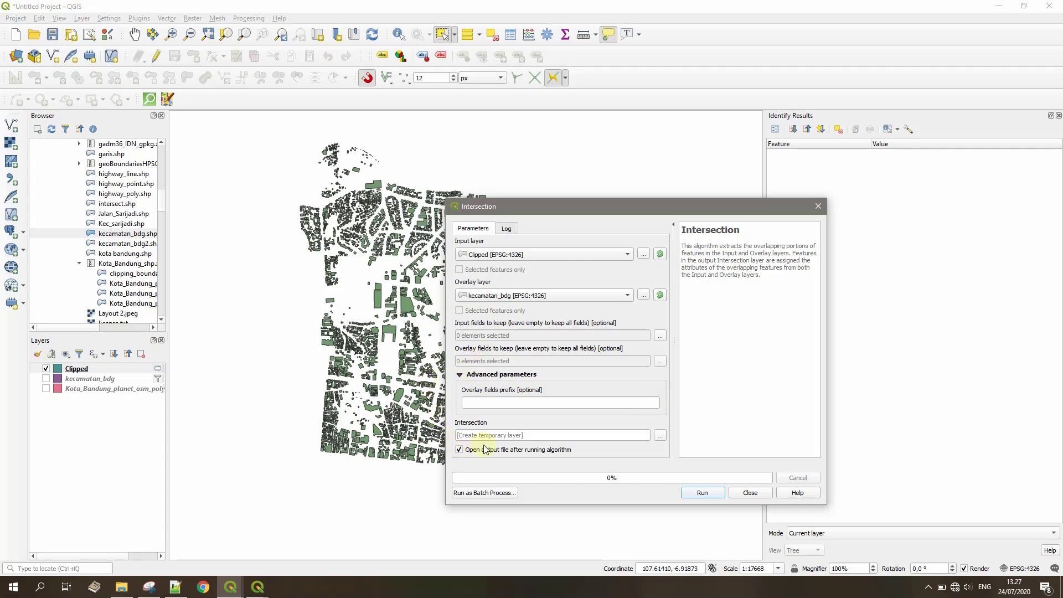
pyautogui.click(708, 495)
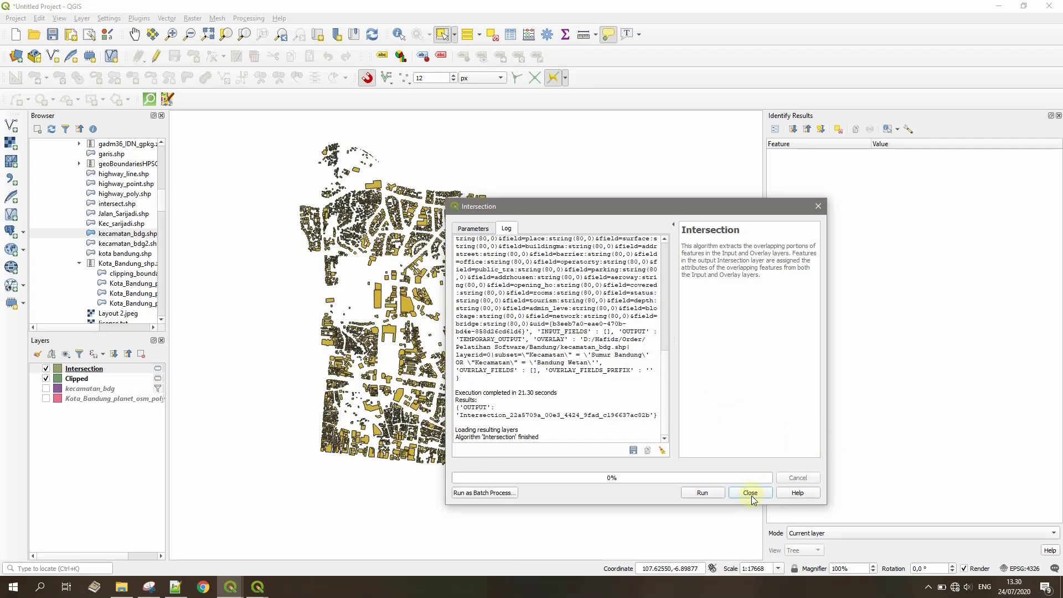
pyautogui.click(751, 493)
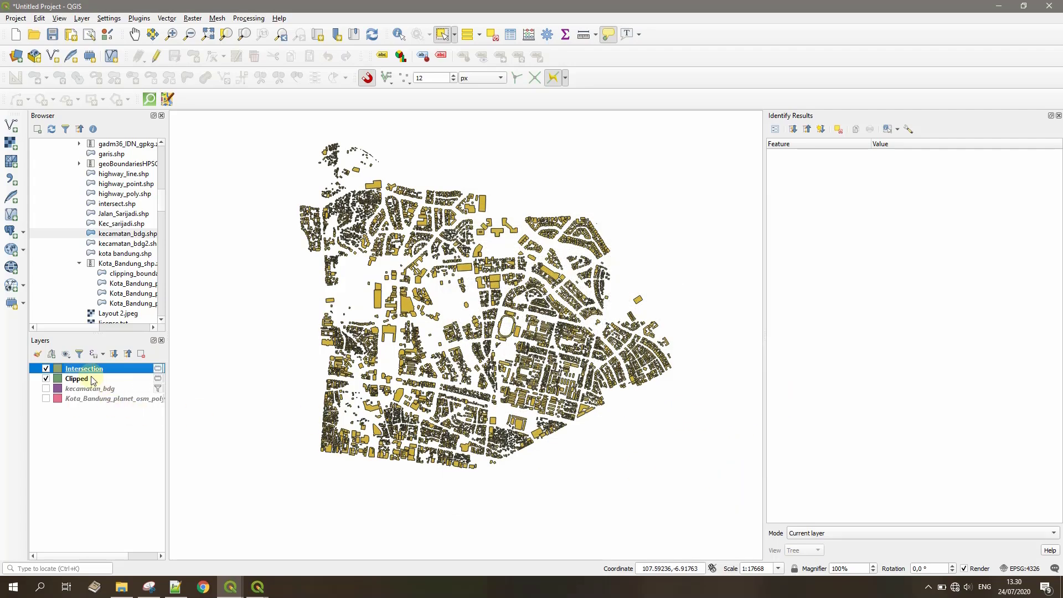
# Step: Open the Intersection layer's attribute table, check its name, Prov, Kota and Kecamatan values, and move the table off the map
pyautogui.rightClick(76, 369)
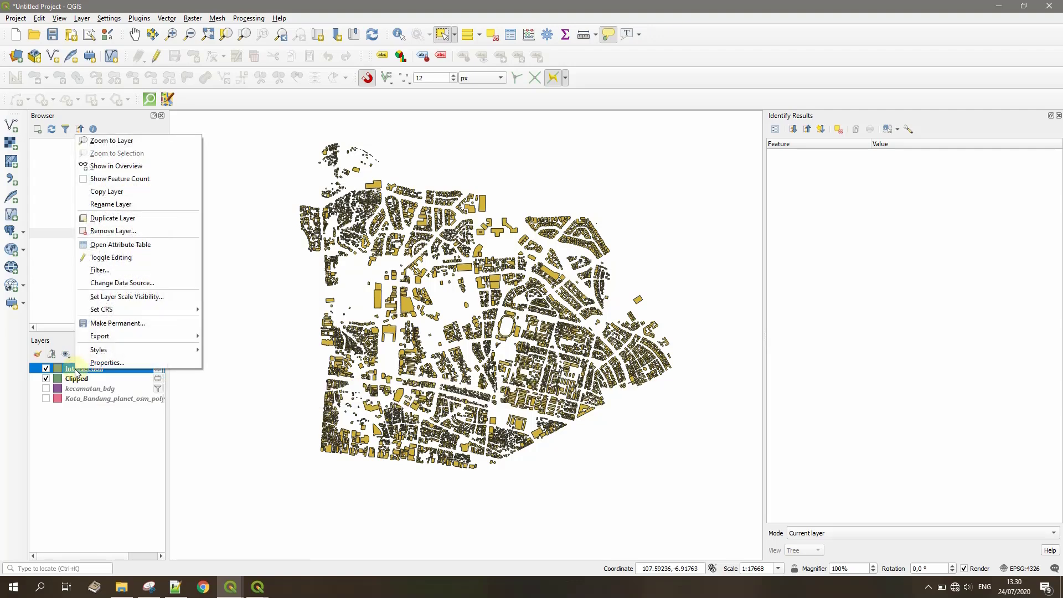
pyautogui.click(122, 245)
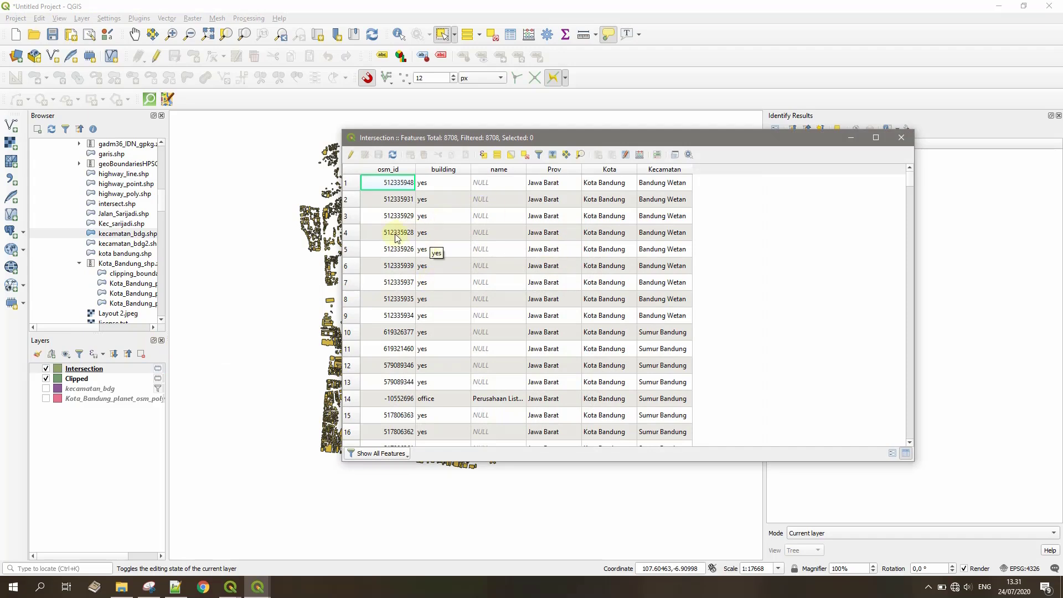
pyautogui.click(502, 181)
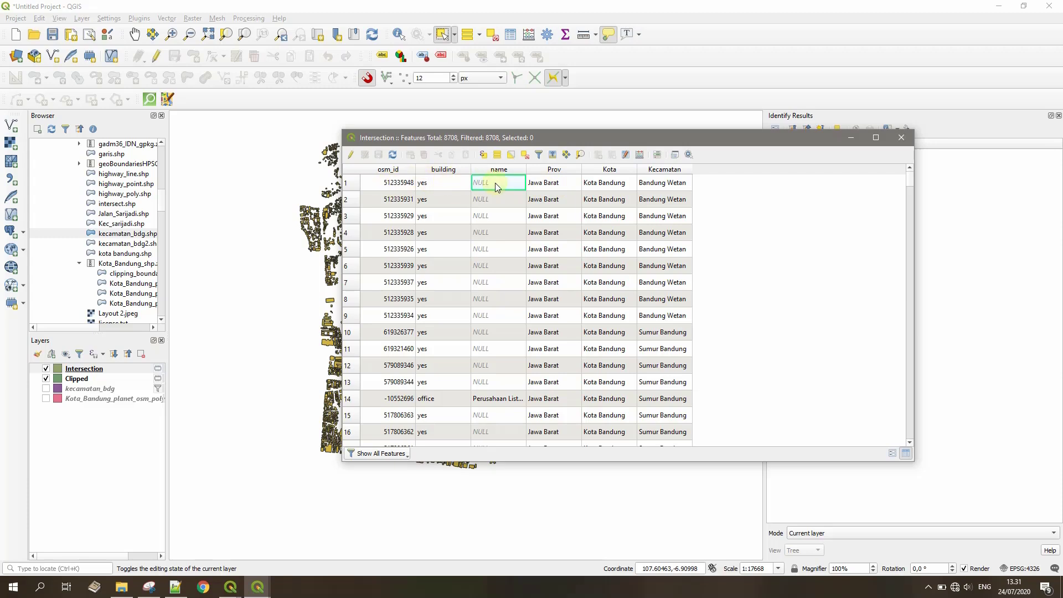
pyautogui.click(545, 185)
pyautogui.click(605, 184)
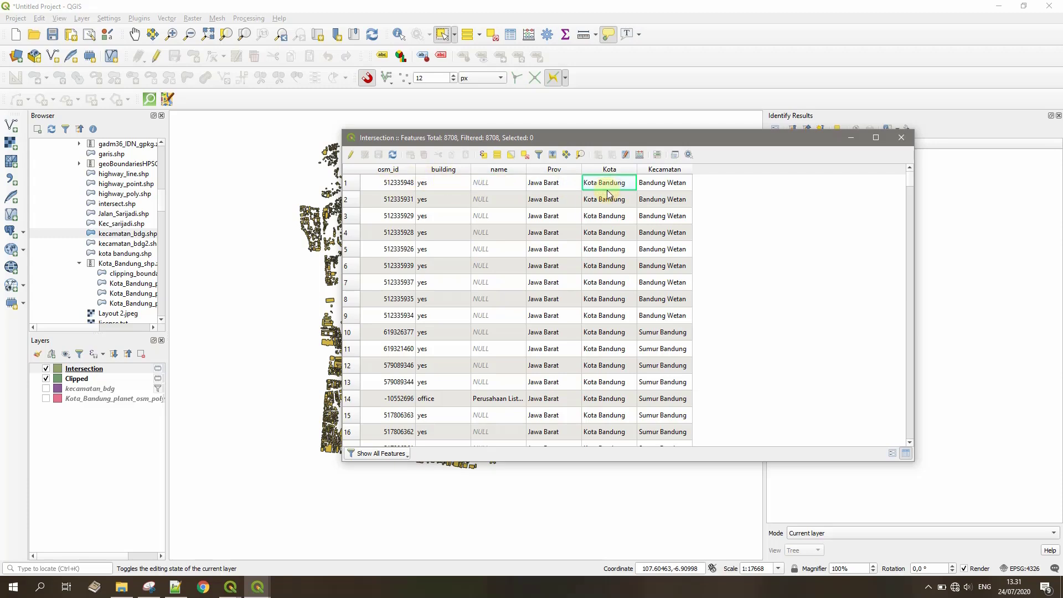
pyautogui.click(661, 183)
pyautogui.click(555, 186)
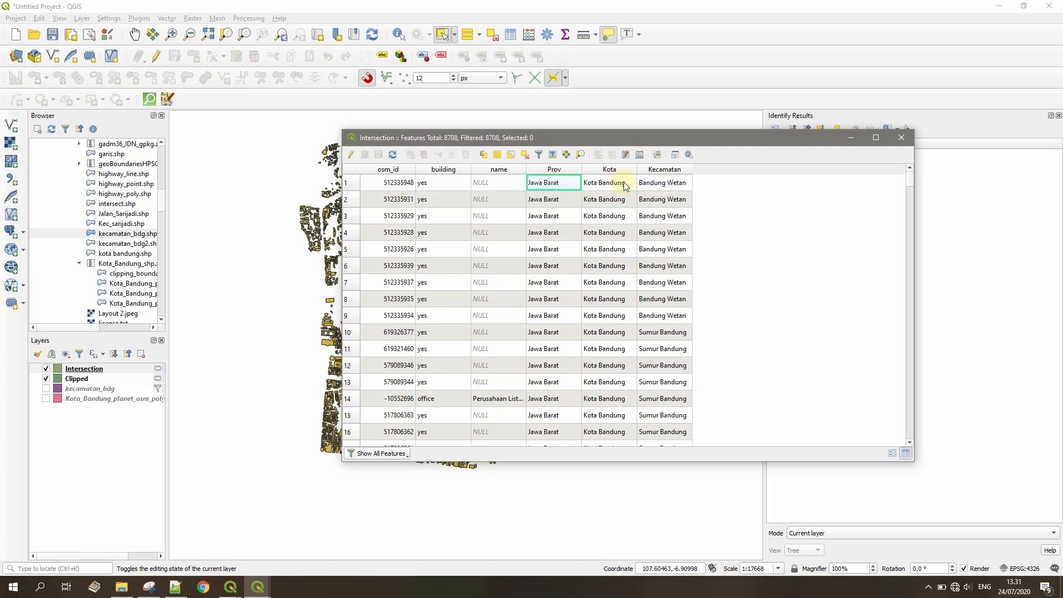
pyautogui.click(653, 184)
pyautogui.moveTo(434, 138); pyautogui.dragTo(613, 126)
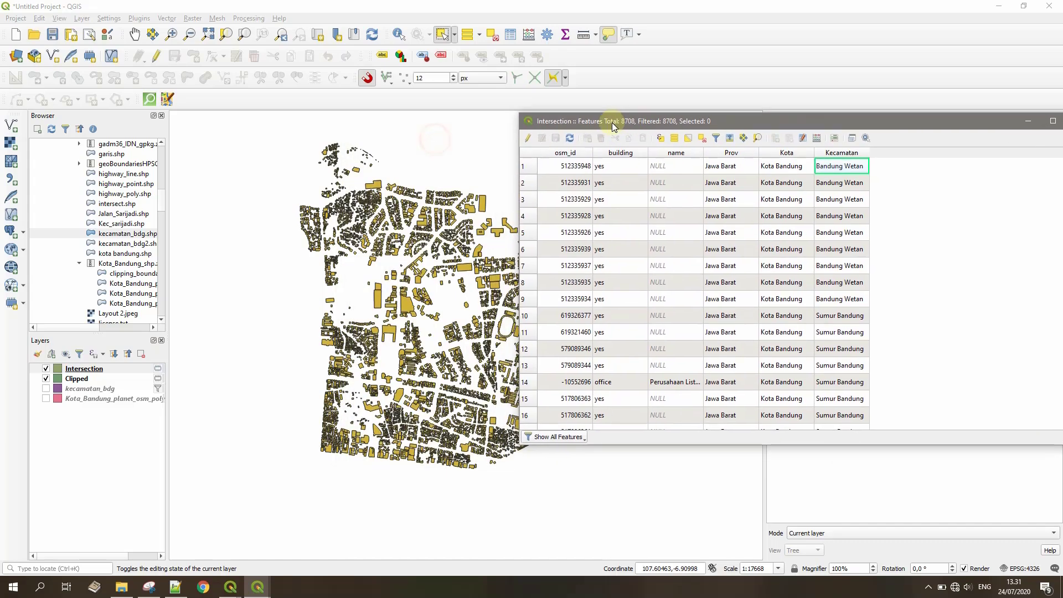
# Step: Select ranges of rows in the Intersection table to examine the Kecamatan values, shift the table clear of the map, and reduce the selection to one row
pyautogui.moveTo(554, 166); pyautogui.dragTo(553, 282)
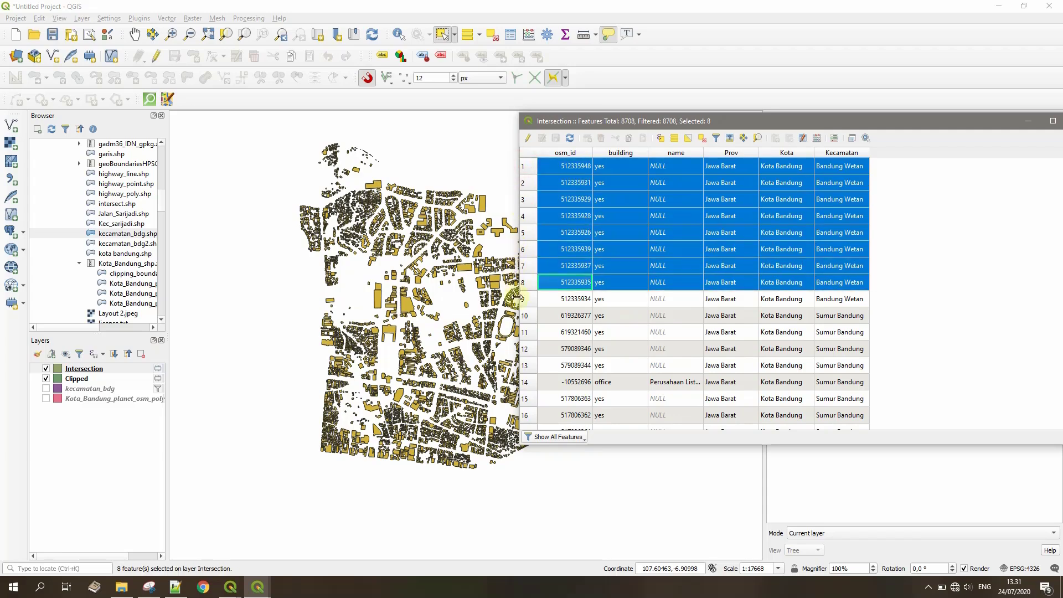
pyautogui.moveTo(553, 122); pyautogui.dragTo(656, 108)
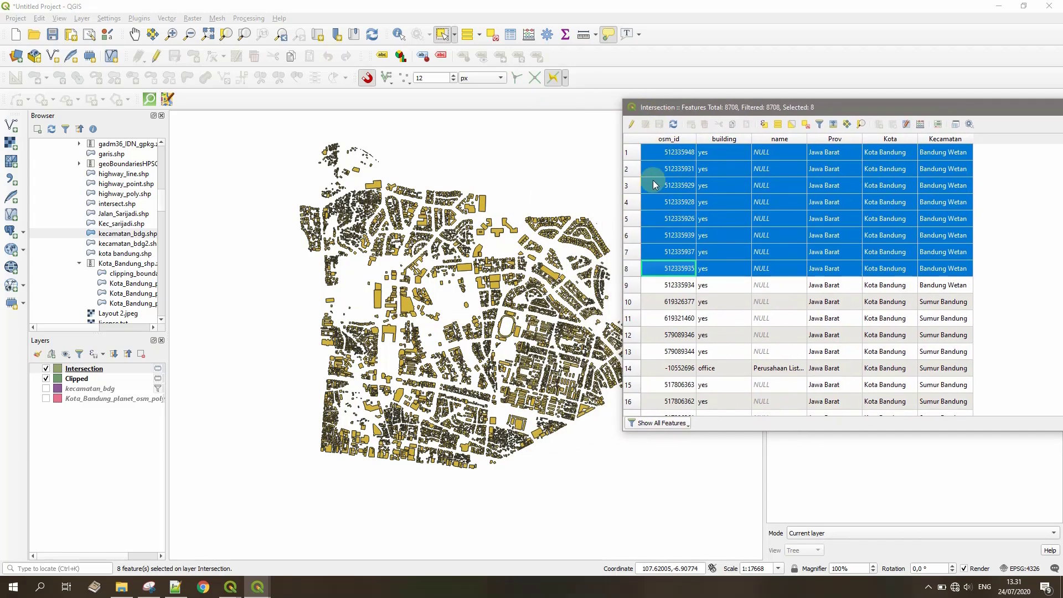
pyautogui.moveTo(630, 151); pyautogui.dragTo(669, 339)
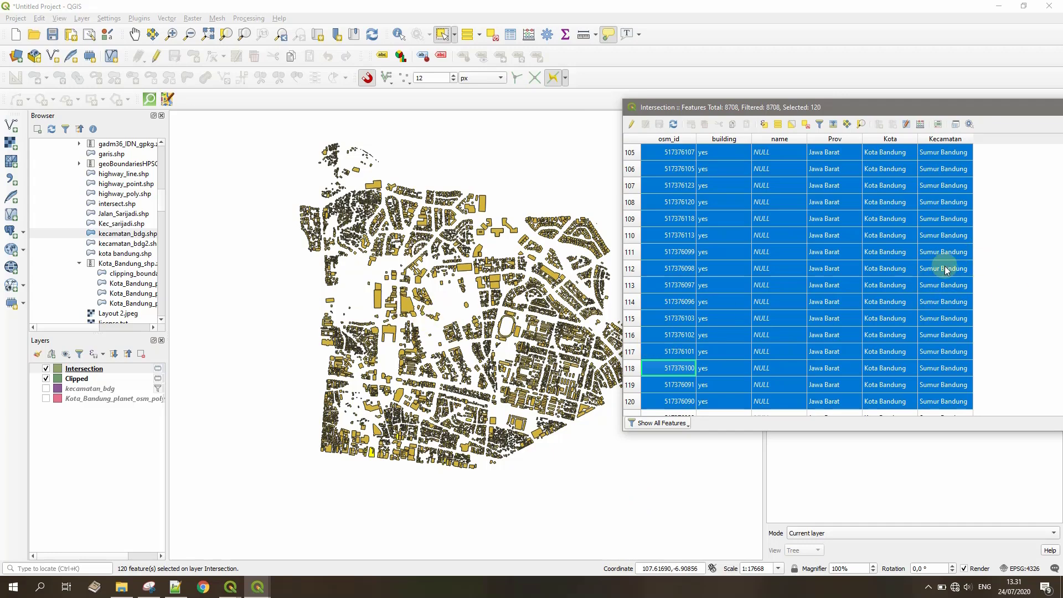
pyautogui.scroll(8, 941, 263)
pyautogui.scroll(3, 941, 263)
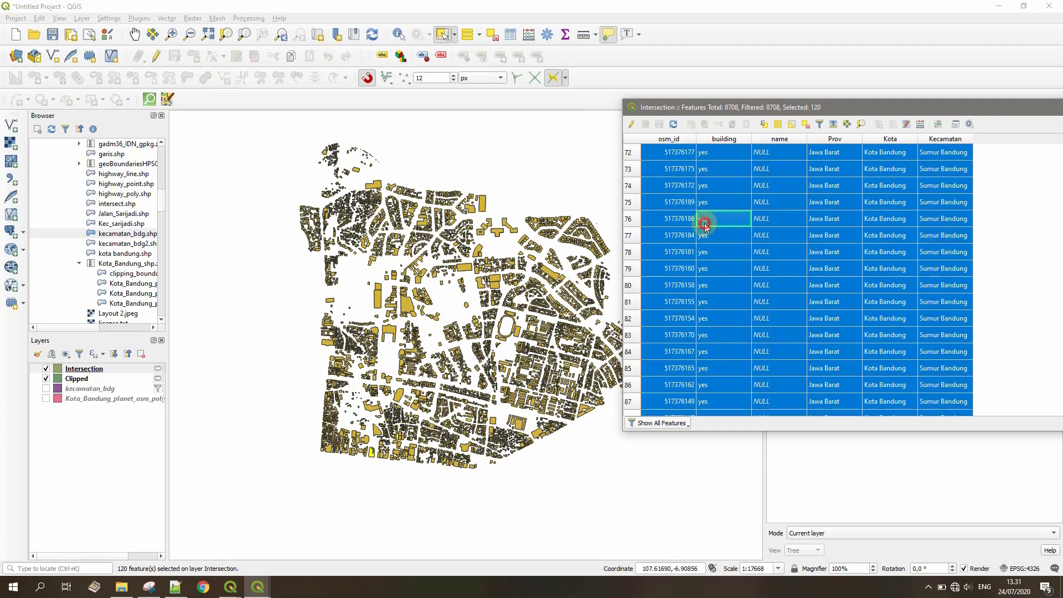
pyautogui.click(631, 155)
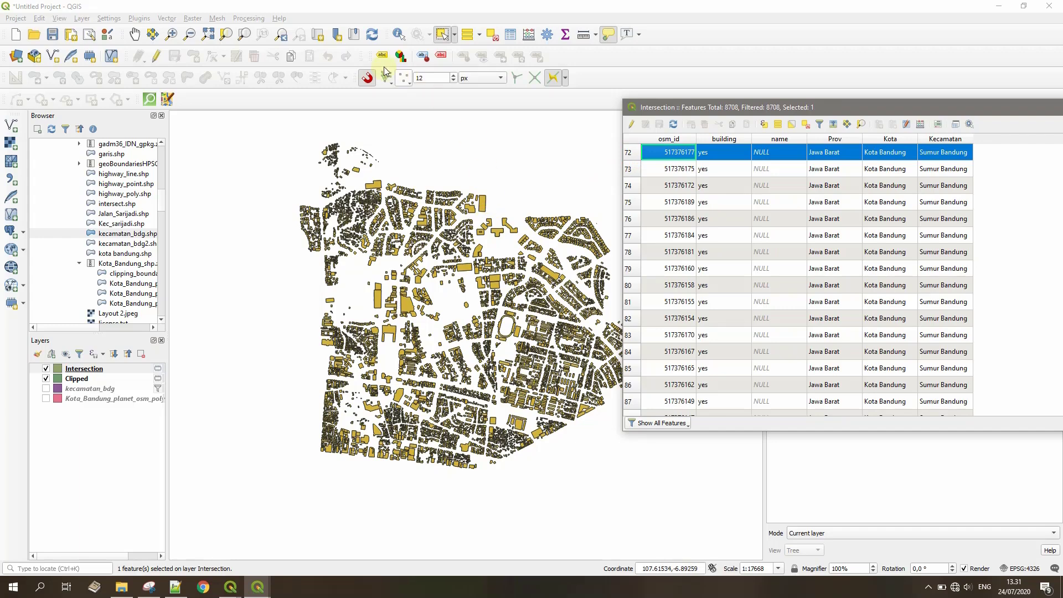
# Step: Identify the isolated rectangular building at the northern edge of the Intersection layer and read its osm_id, building, name, Prov and Kecamatan values
pyautogui.click(407, 36)
pyautogui.click(482, 205)
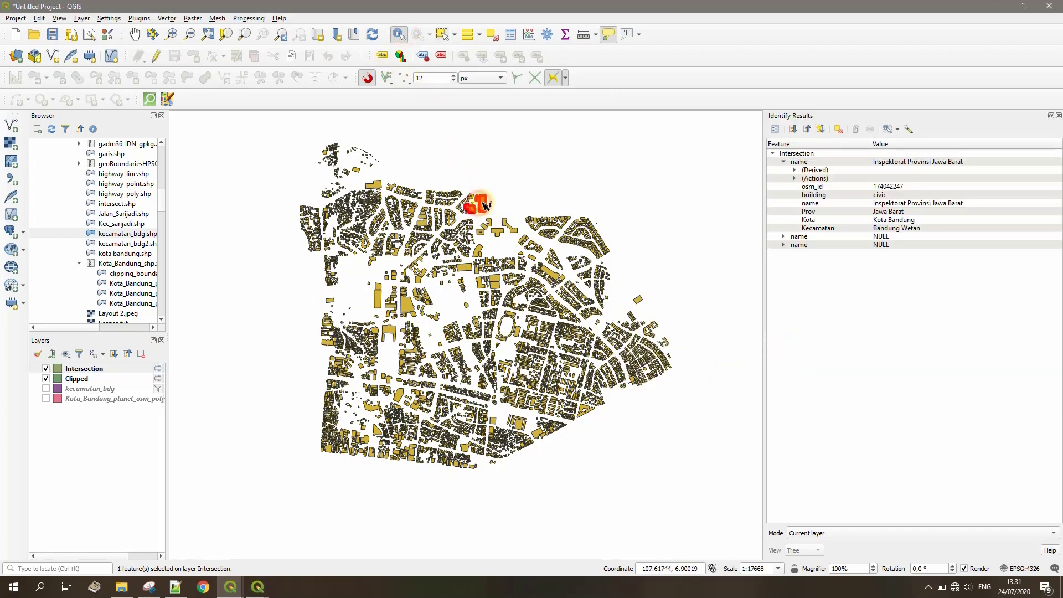
pyautogui.click(480, 204)
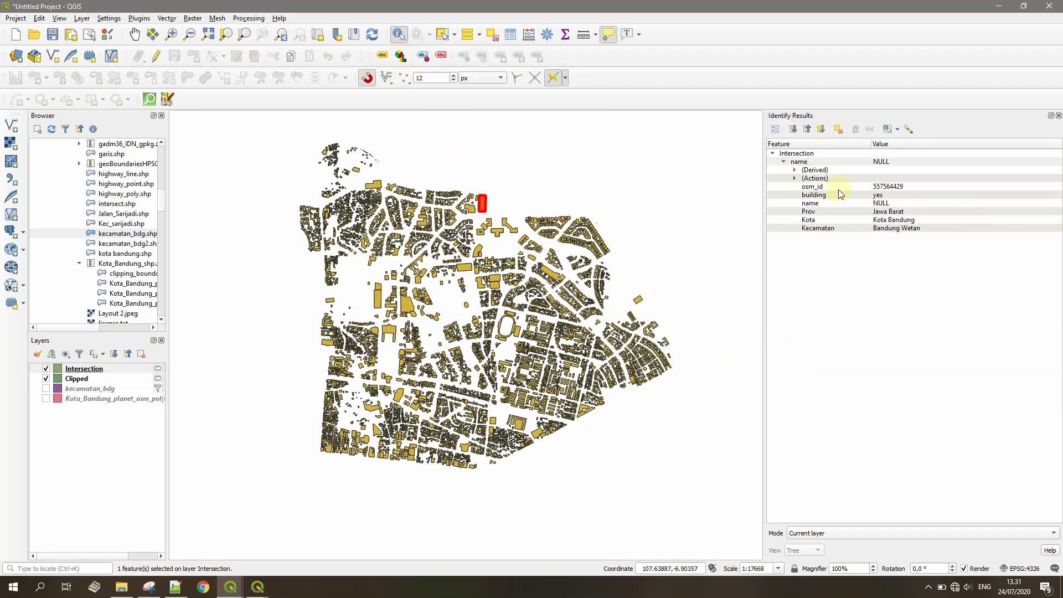
pyautogui.click(893, 188)
pyautogui.click(890, 195)
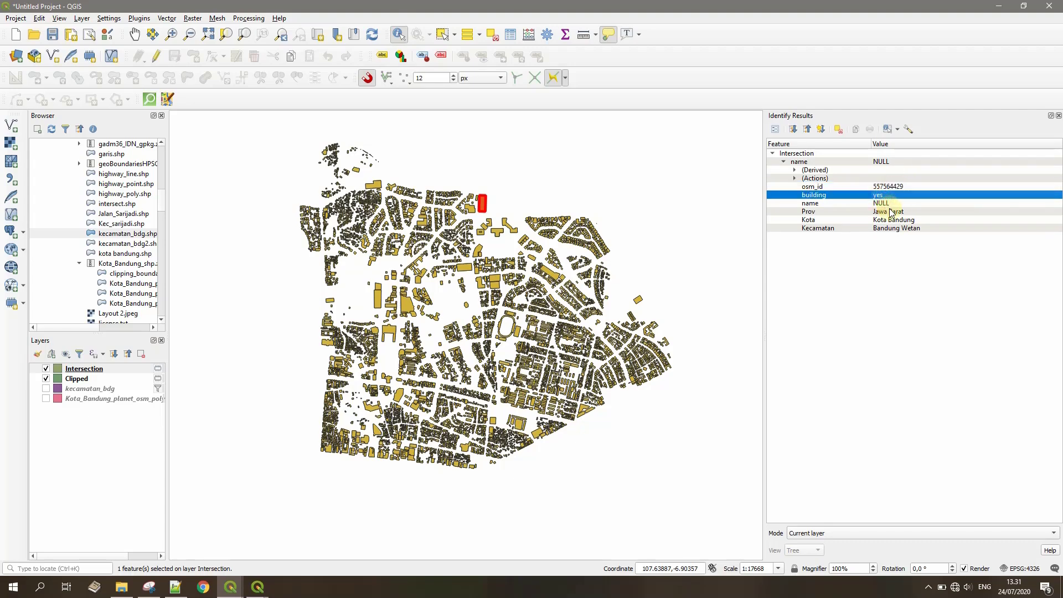
pyautogui.click(883, 204)
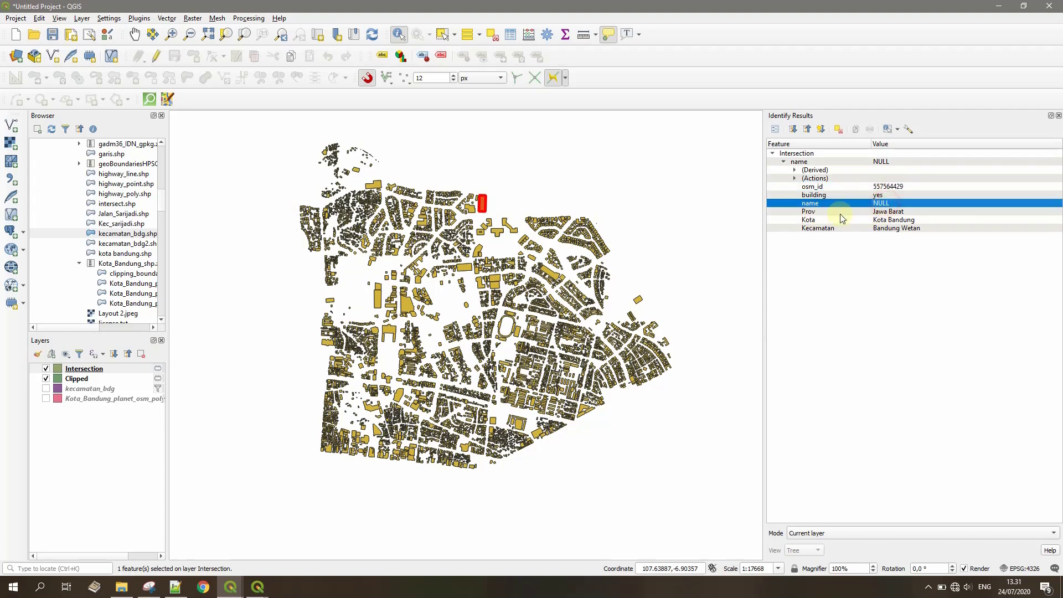
pyautogui.click(899, 211)
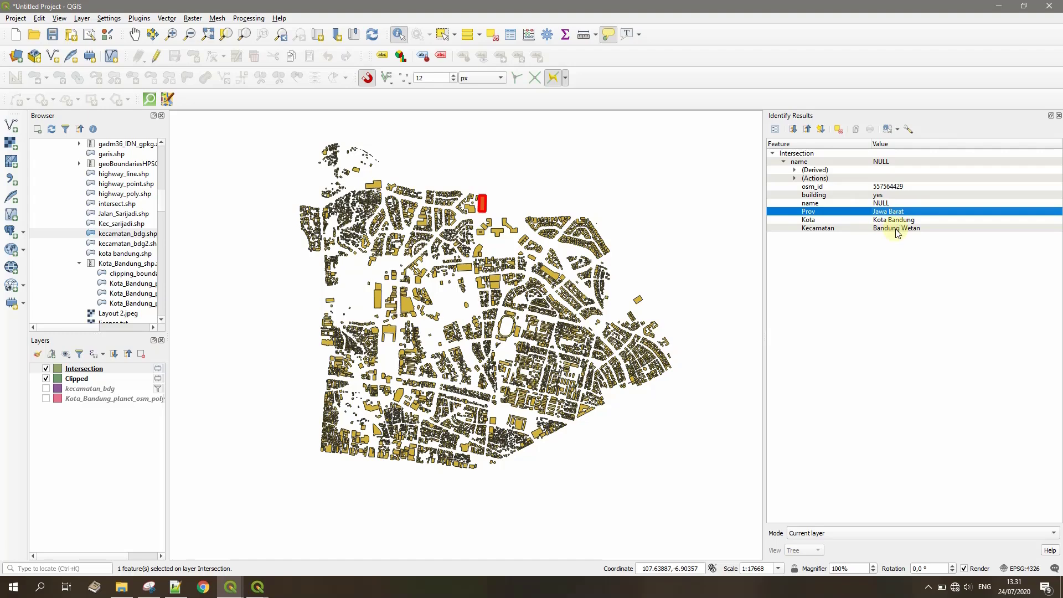
pyautogui.click(896, 229)
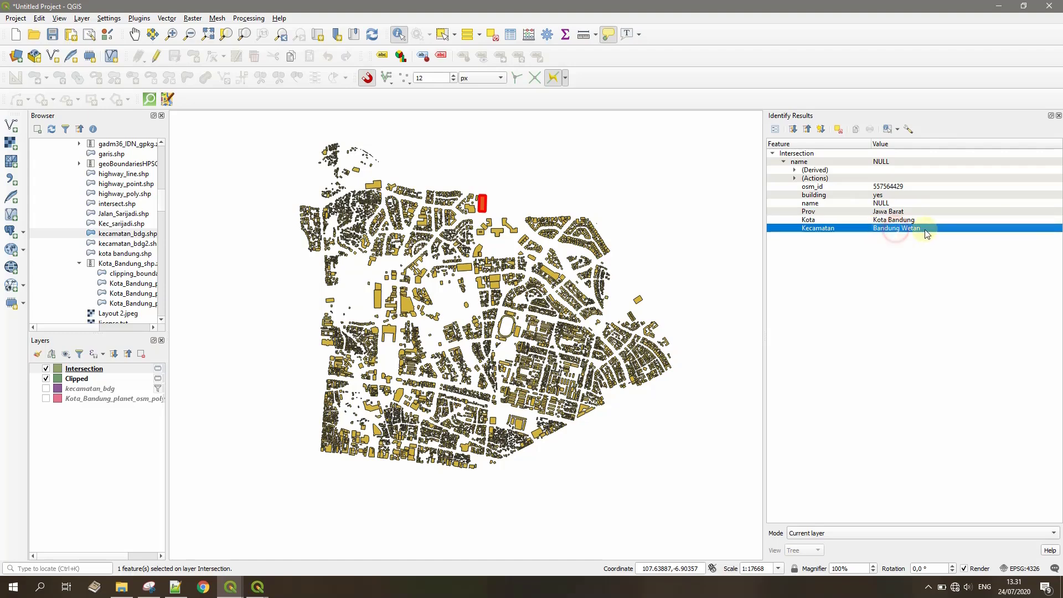
# Step: Identify the large building near the southeastern edge, check its Kecamatan value, and clear the identify results
pyautogui.click(520, 427)
pyautogui.click(886, 228)
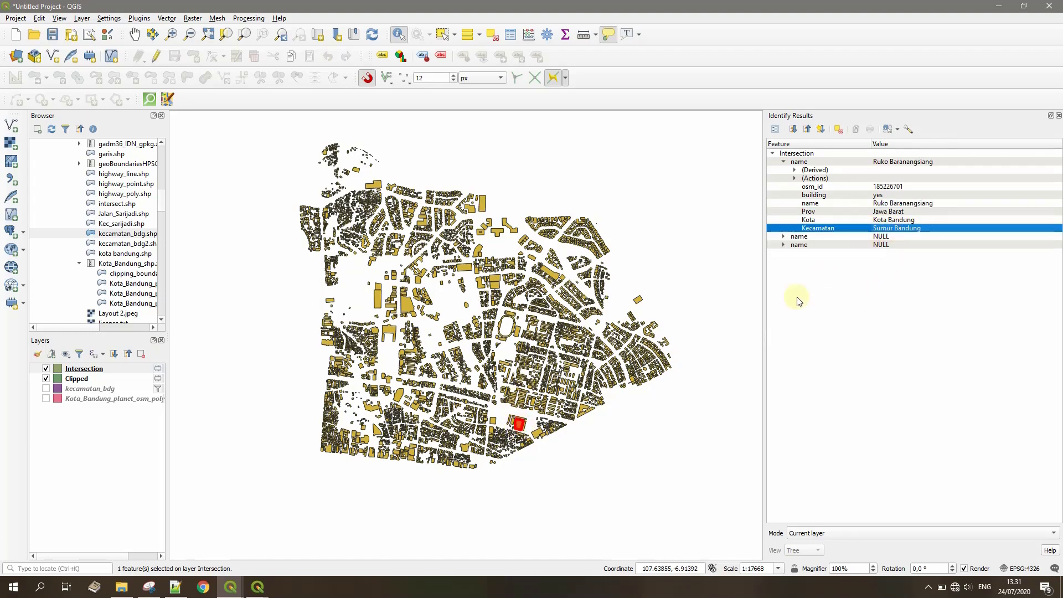
pyautogui.click(673, 415)
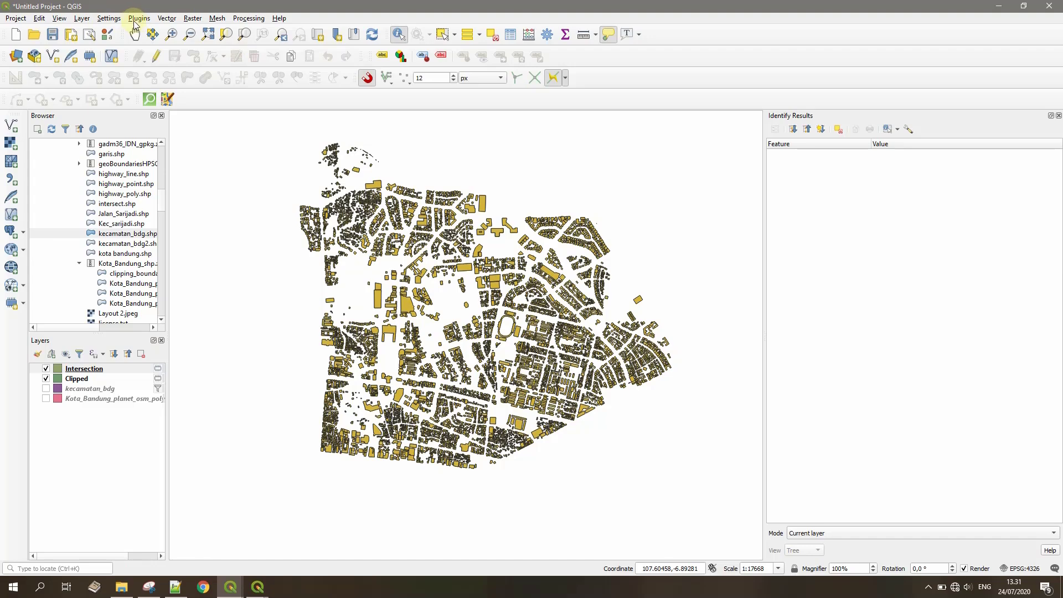
# Step: Run a Union with Clipped as input and kecamatan_bdg as overlay, output to a temporary layer, and close the tool
pyautogui.click(166, 18)
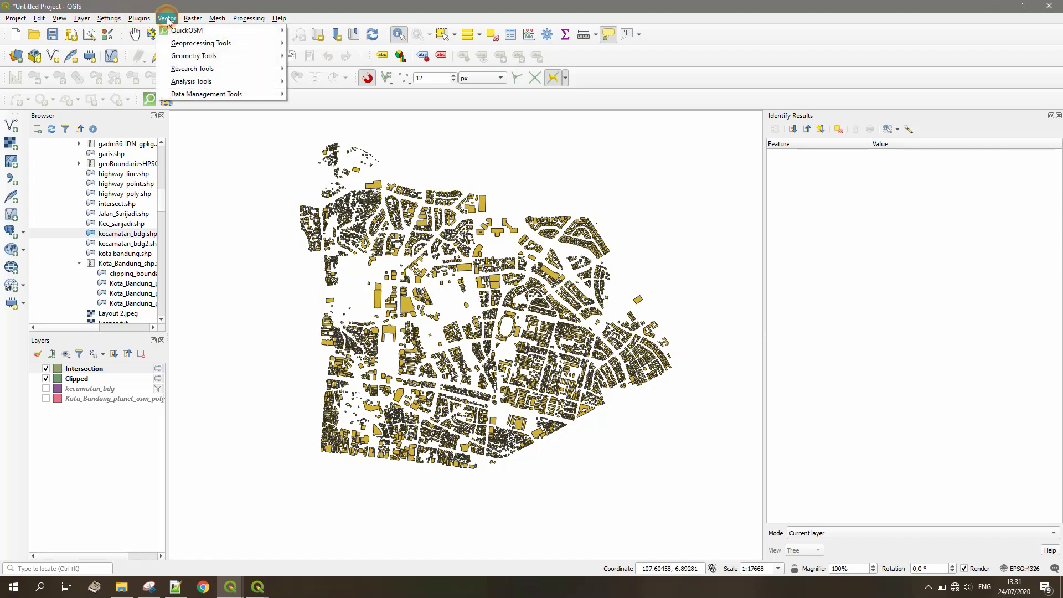
pyautogui.moveTo(238, 43)
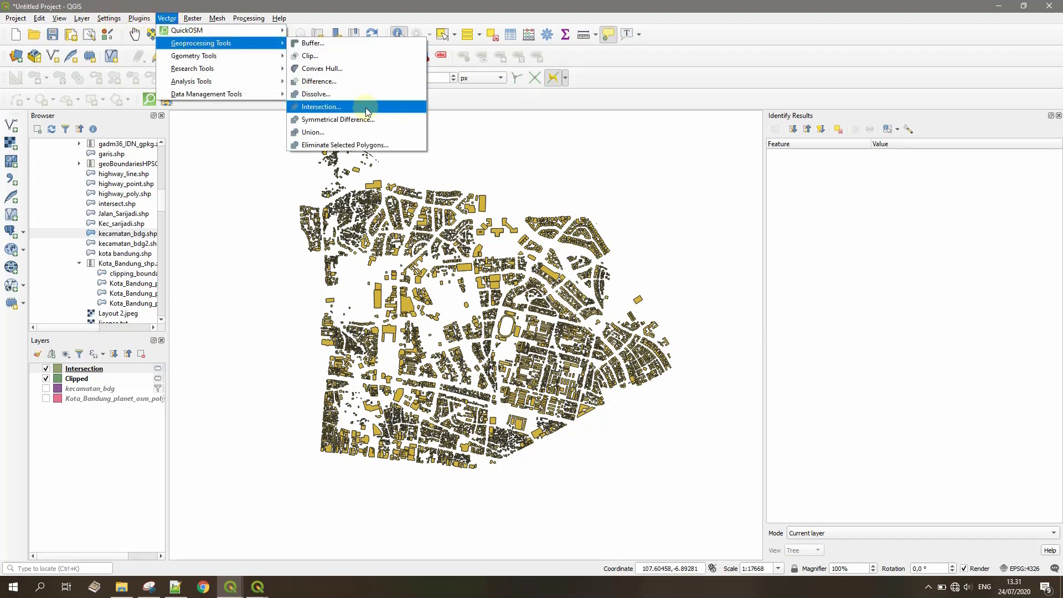
pyautogui.click(333, 134)
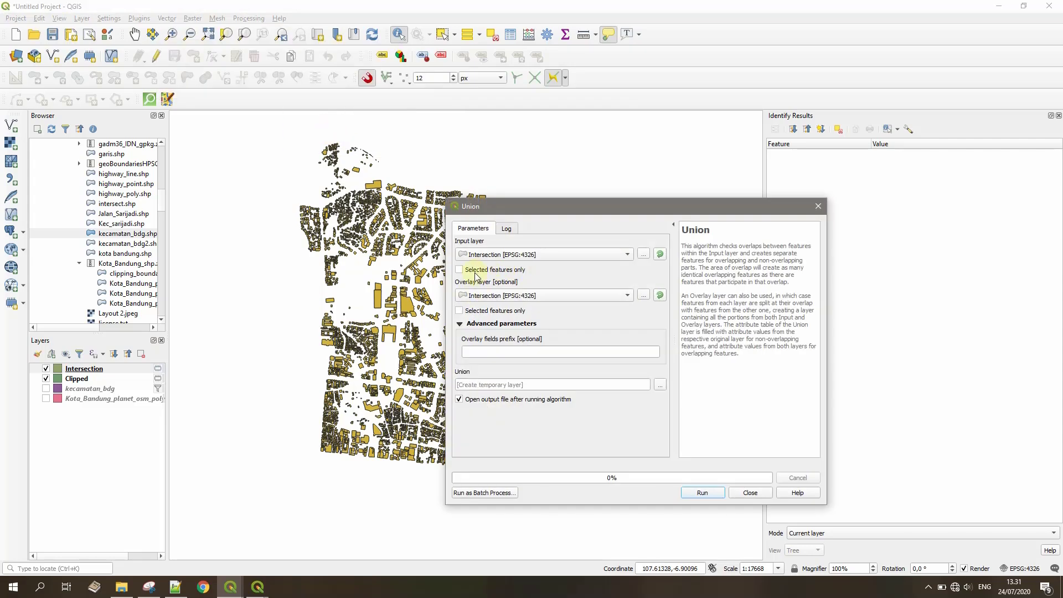
pyautogui.click(505, 256)
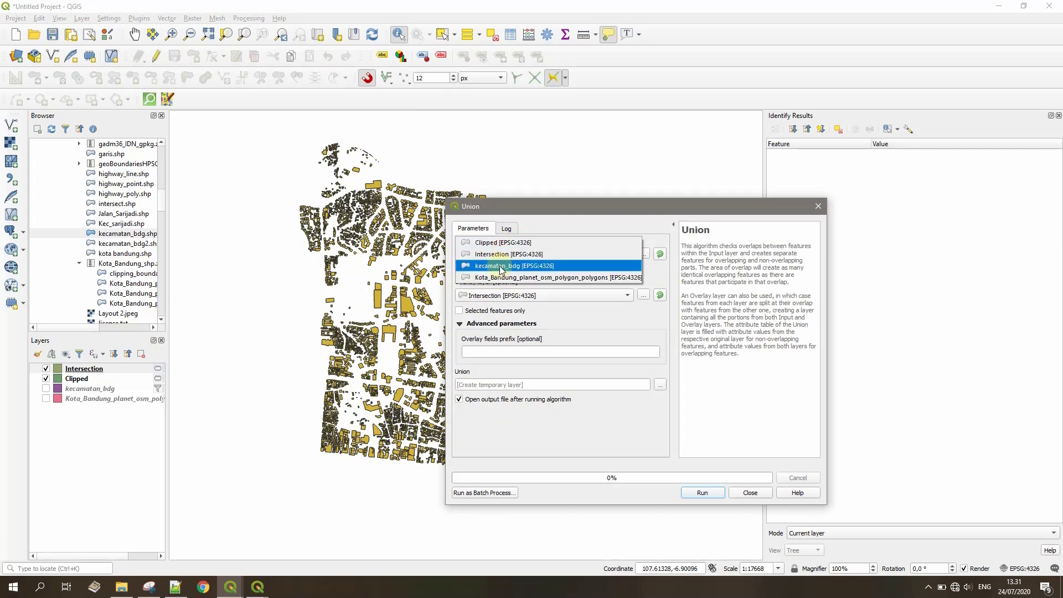
pyautogui.click(498, 243)
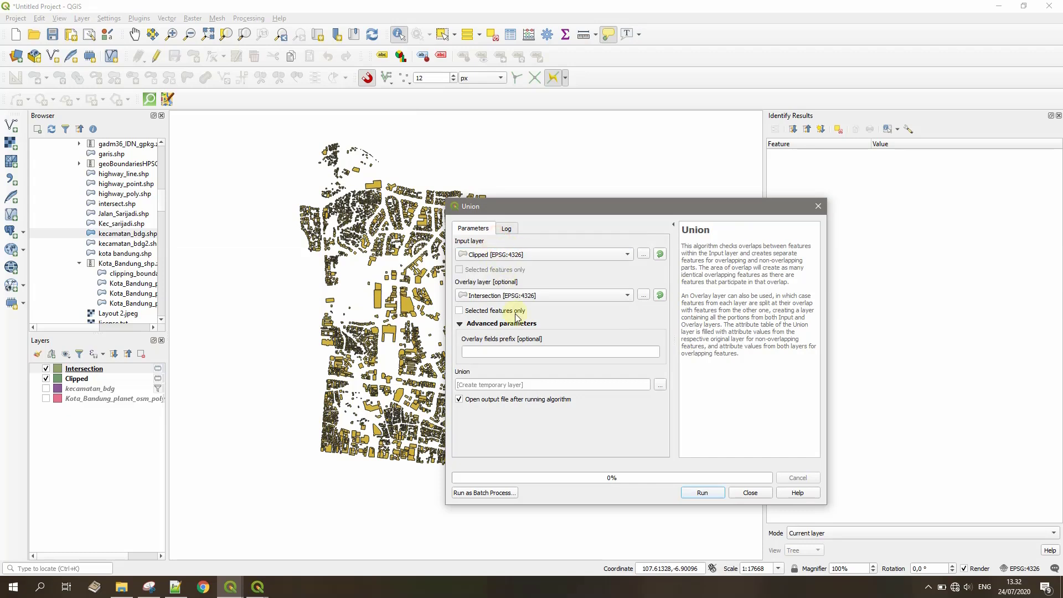
pyautogui.click(498, 295)
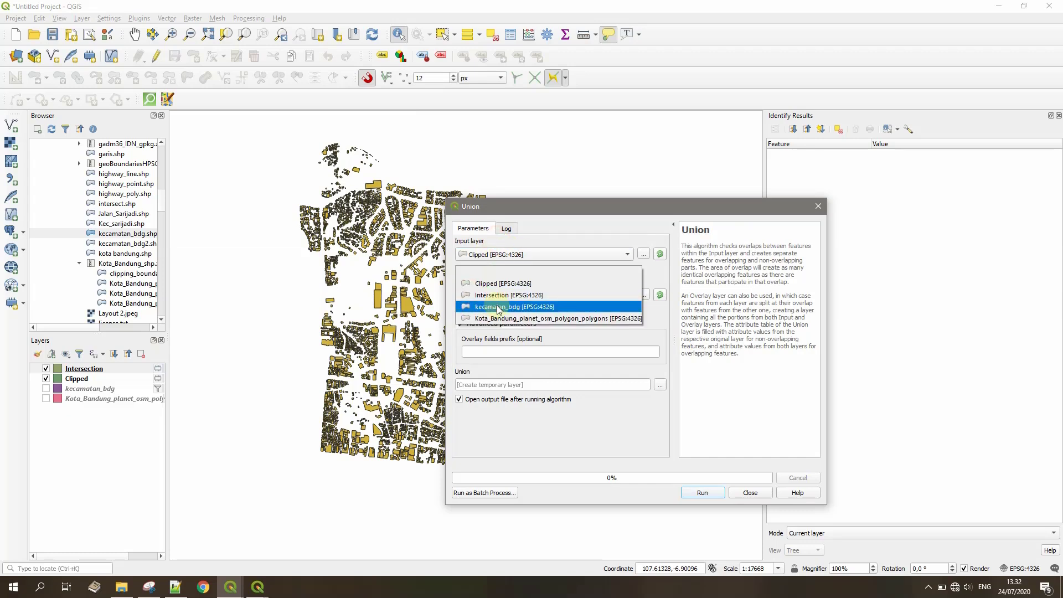
pyautogui.click(500, 308)
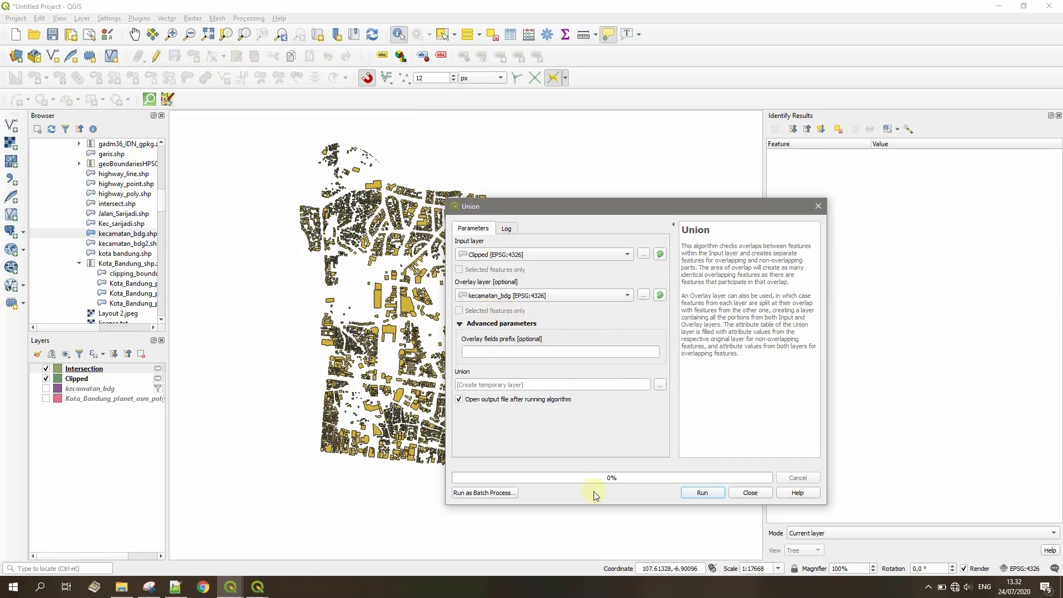
pyautogui.click(690, 493)
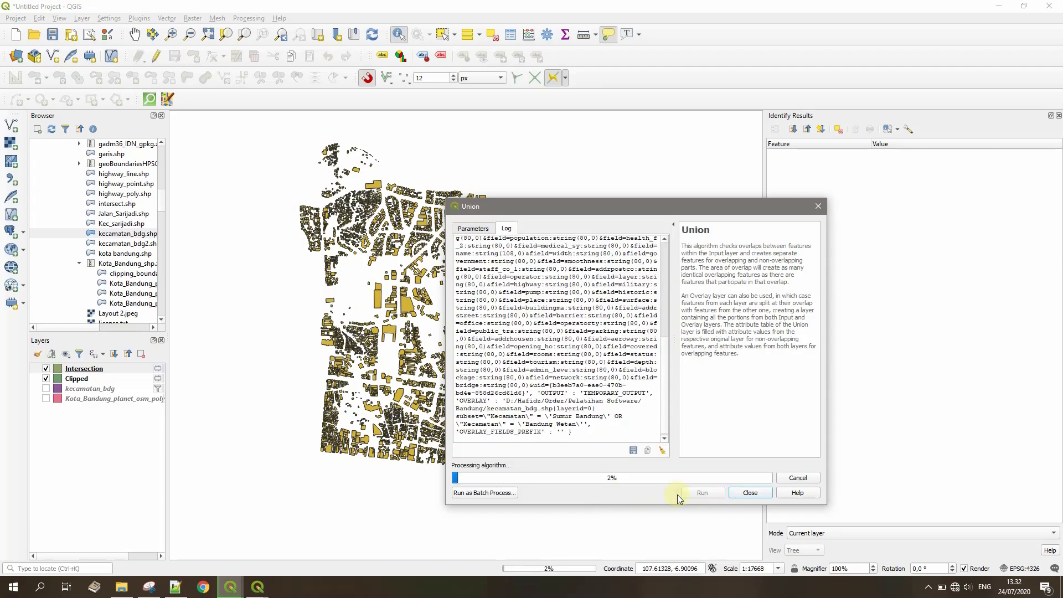
pyautogui.click(751, 494)
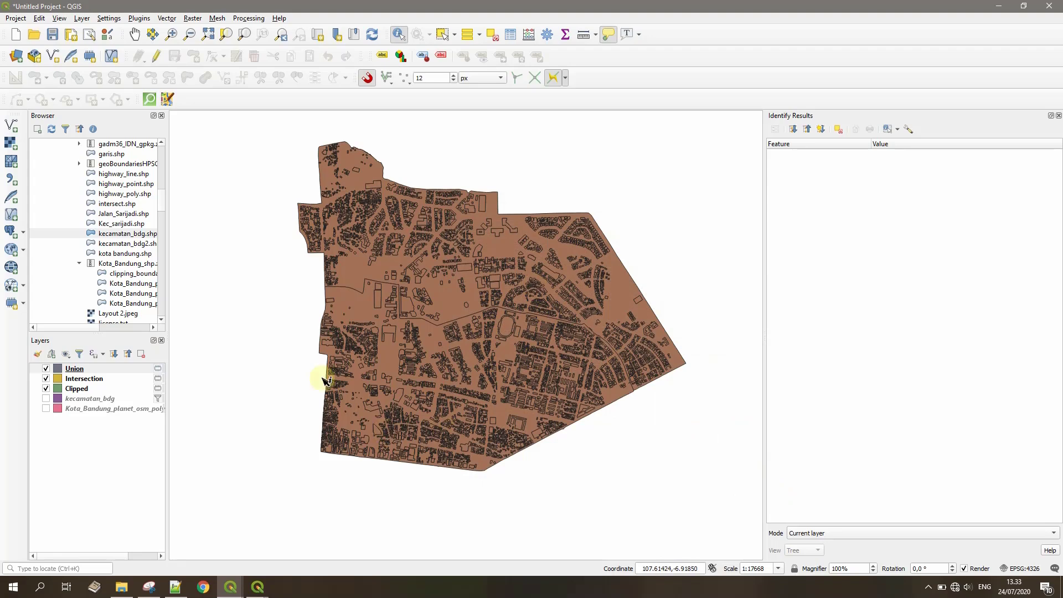
# Step: Hide the Clipped layer and toggle the Union layer off and on to compare it with Intersection
pyautogui.click(46, 368)
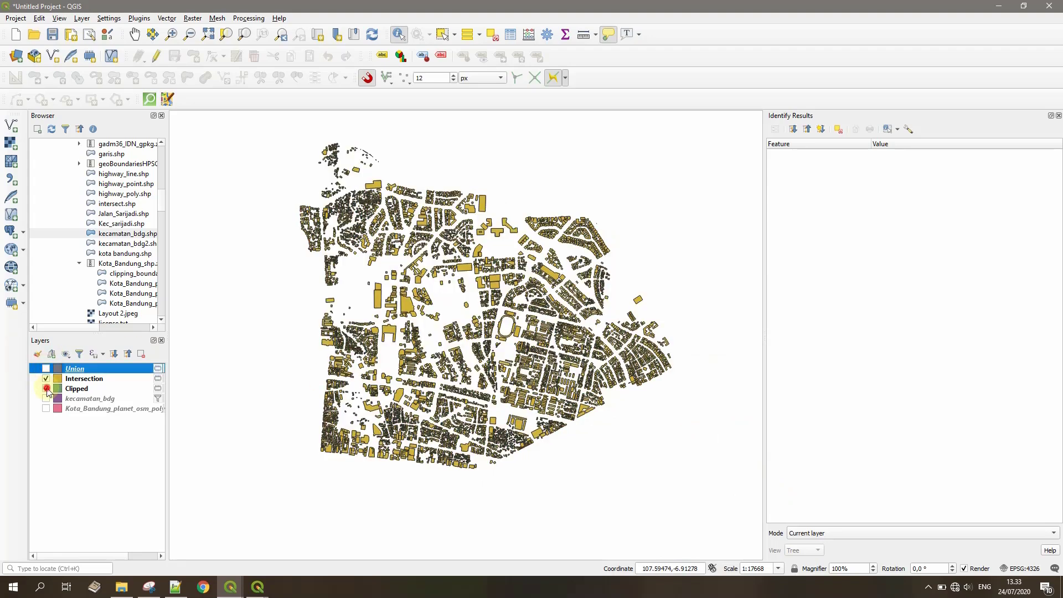
pyautogui.click(46, 388)
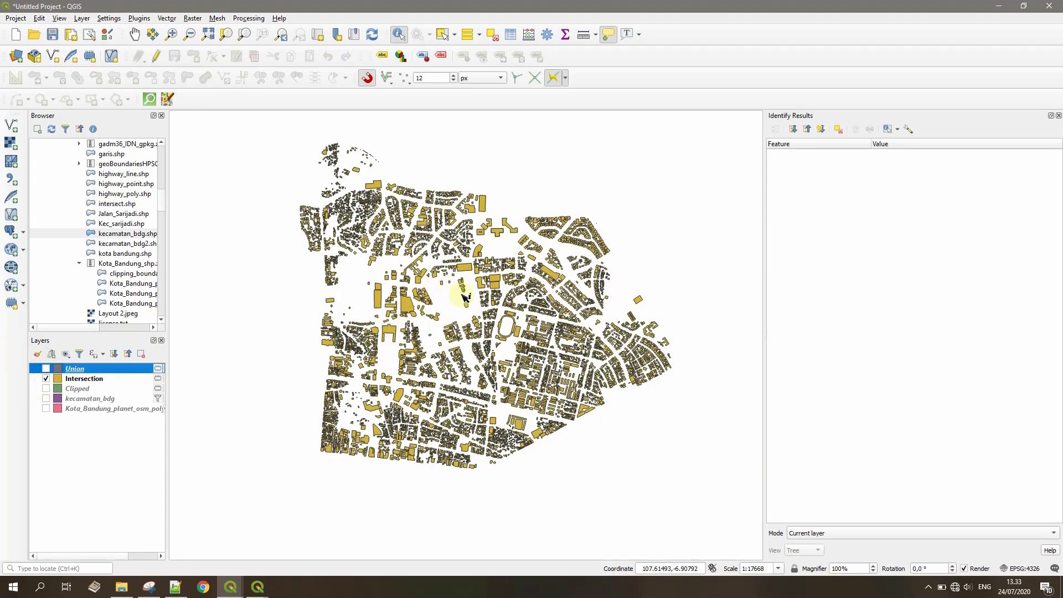
pyautogui.click(46, 369)
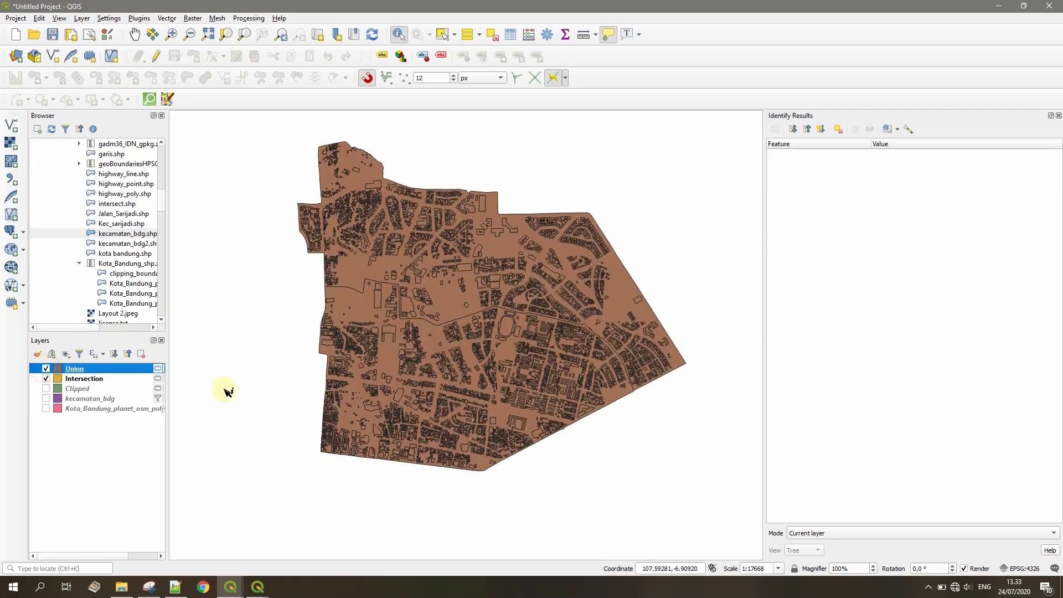
# Step: Identify the area between the buildings in the northern district of the Union layer, check its Prov and Kota values, and clear the results
pyautogui.click(443, 299)
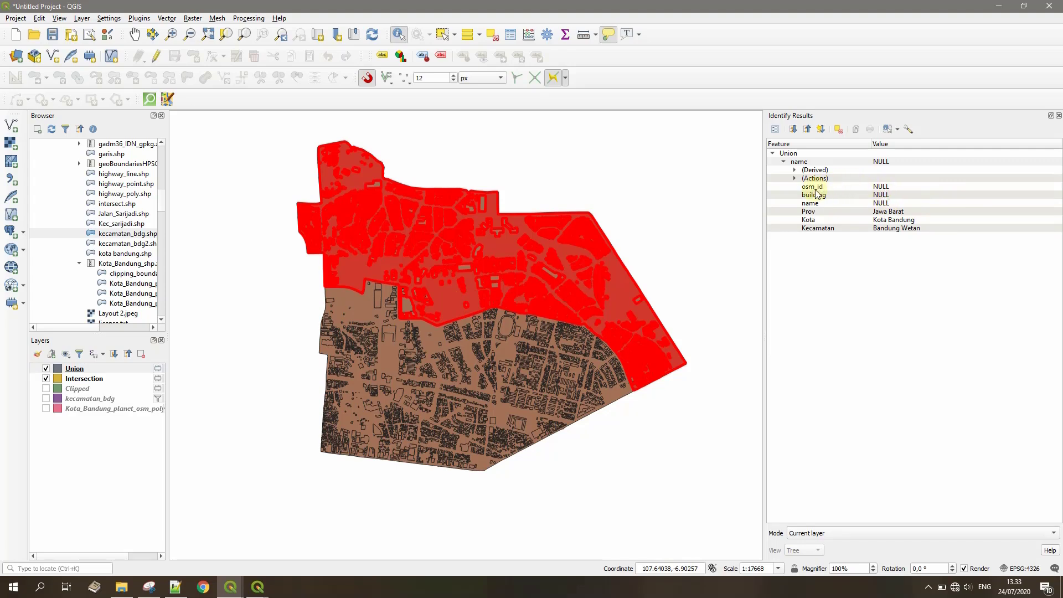
pyautogui.click(887, 211)
pyautogui.click(888, 220)
pyautogui.click(691, 307)
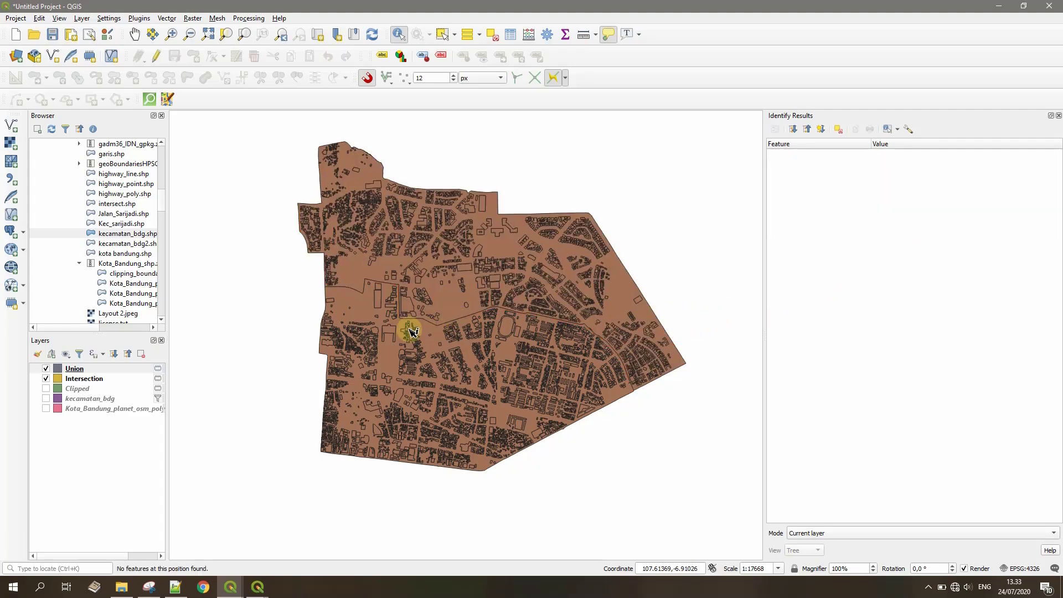
# Step: Compare Union with Intersection at a closer map scale, and hide the Intersection layer so only Union is shown
pyautogui.scroll(1, 407, 324)
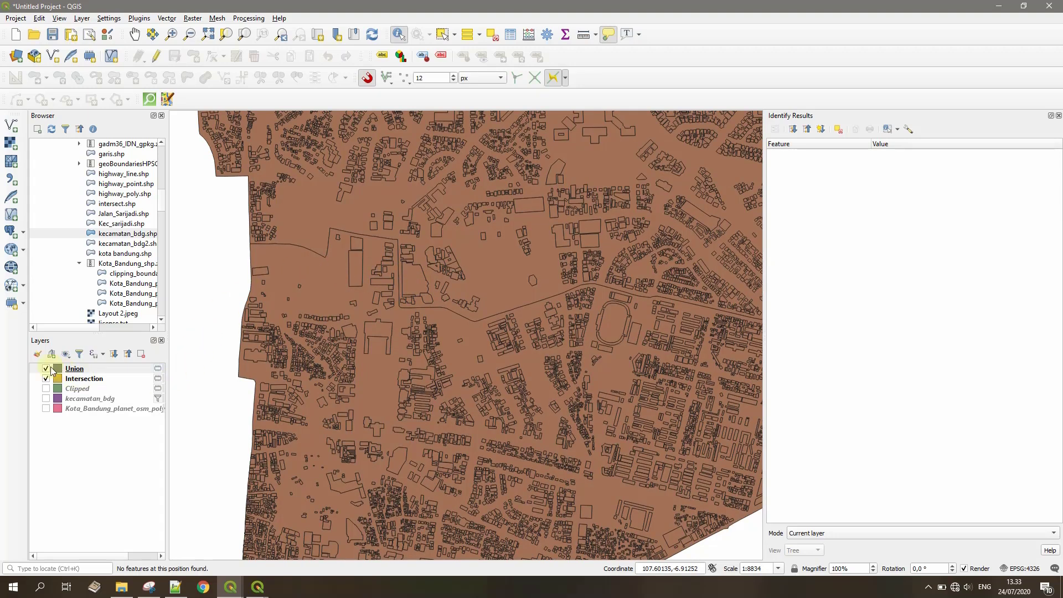
pyautogui.click(47, 368)
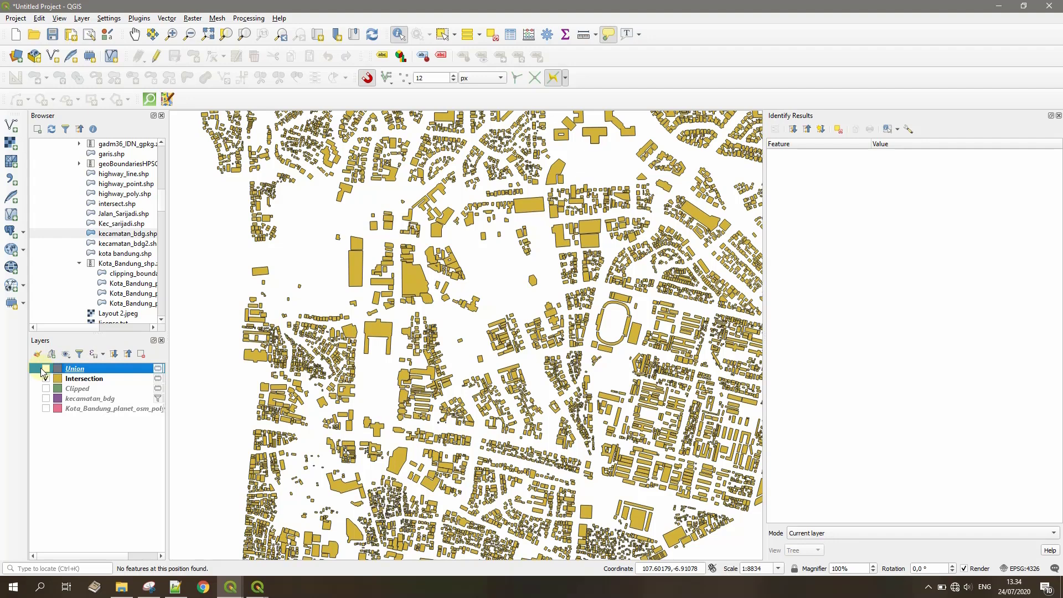
pyautogui.click(46, 369)
pyautogui.click(46, 379)
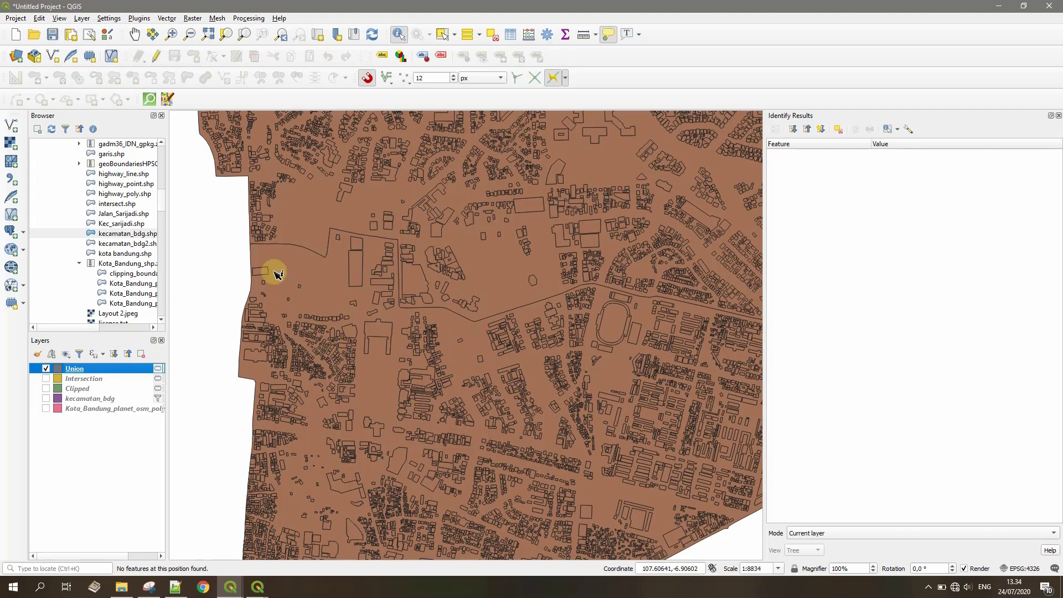
# Step: Identify the area between the buildings in the southern district of the Union layer, check its attribute values, and clear the results
pyautogui.click(338, 287)
pyautogui.click(338, 286)
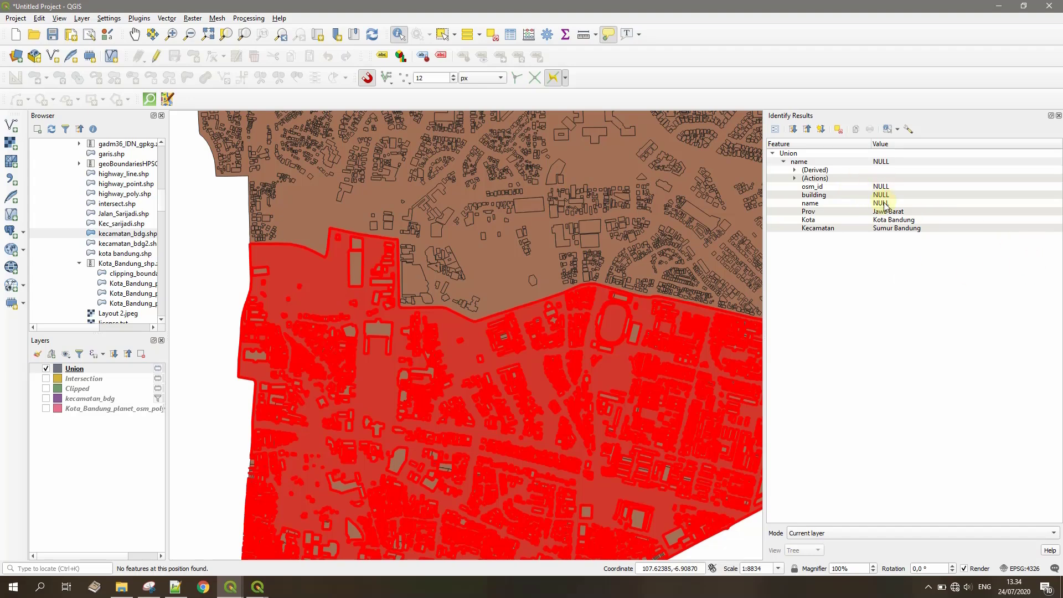
pyautogui.click(227, 250)
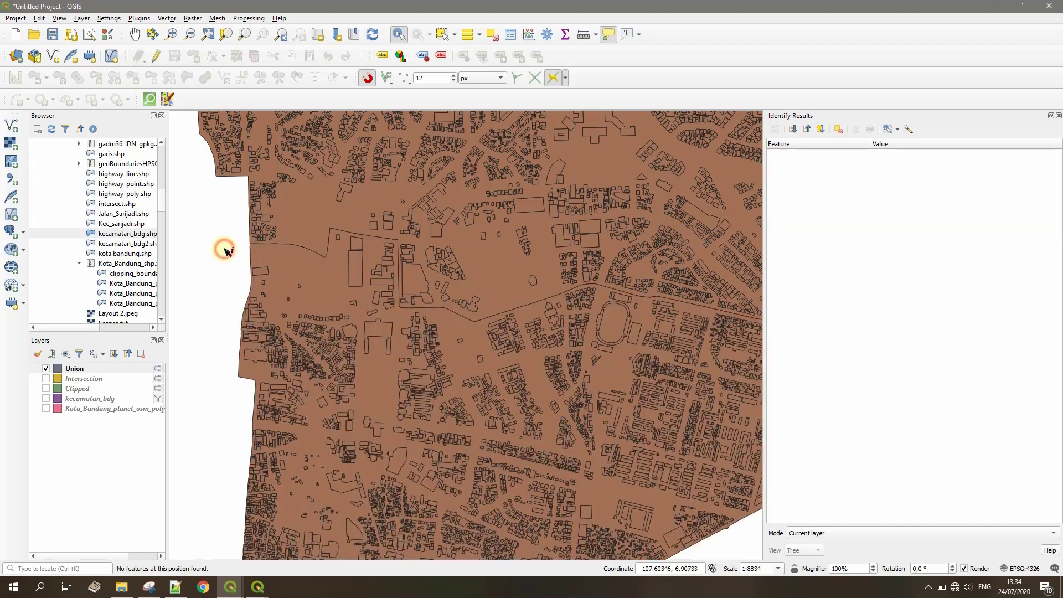
# Step: Open the Clipped layer's attribute table and sort its rows by the building field in ascending order
pyautogui.click(84, 388)
pyautogui.rightClick(85, 388)
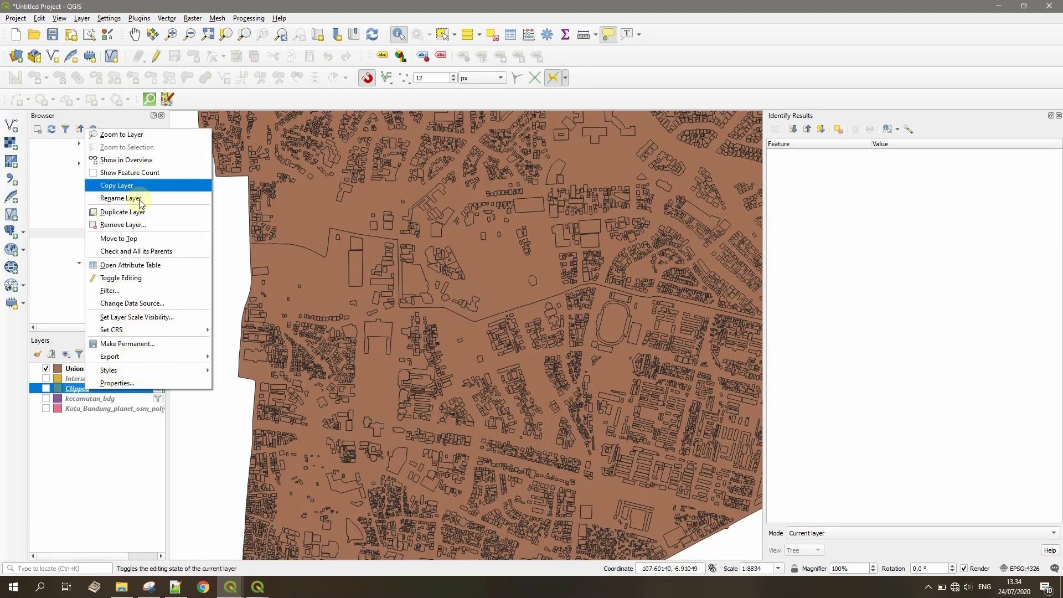
pyautogui.click(122, 265)
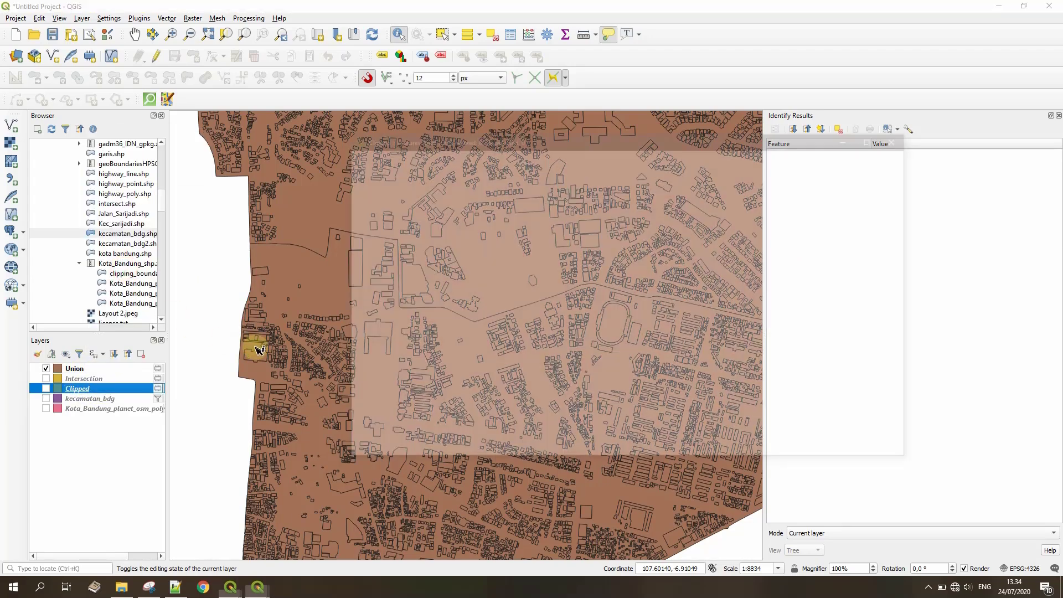
pyautogui.click(437, 169)
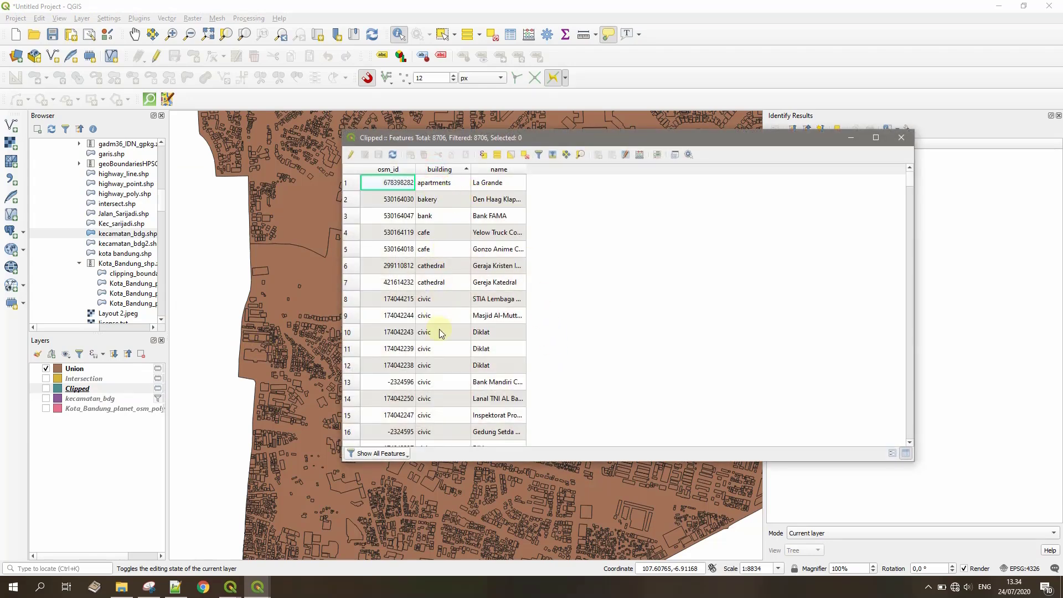
# Step: Examine the repeated building values, such as civic and cathedral, in the Clipped attribute table, and close the table
pyautogui.scroll(-6, 441, 332)
pyautogui.scroll(5, 441, 333)
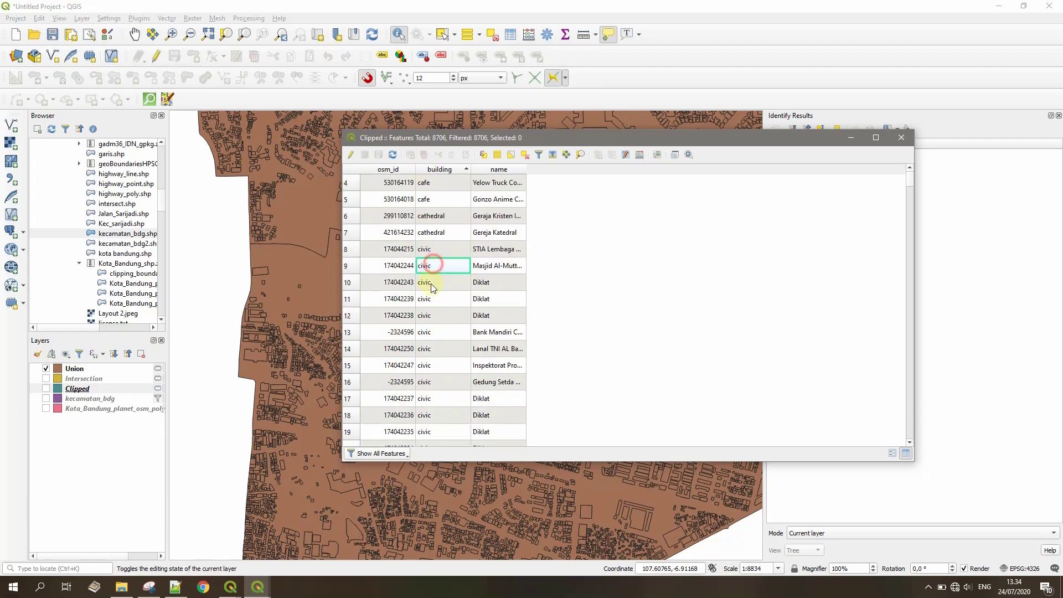
pyautogui.click(432, 316)
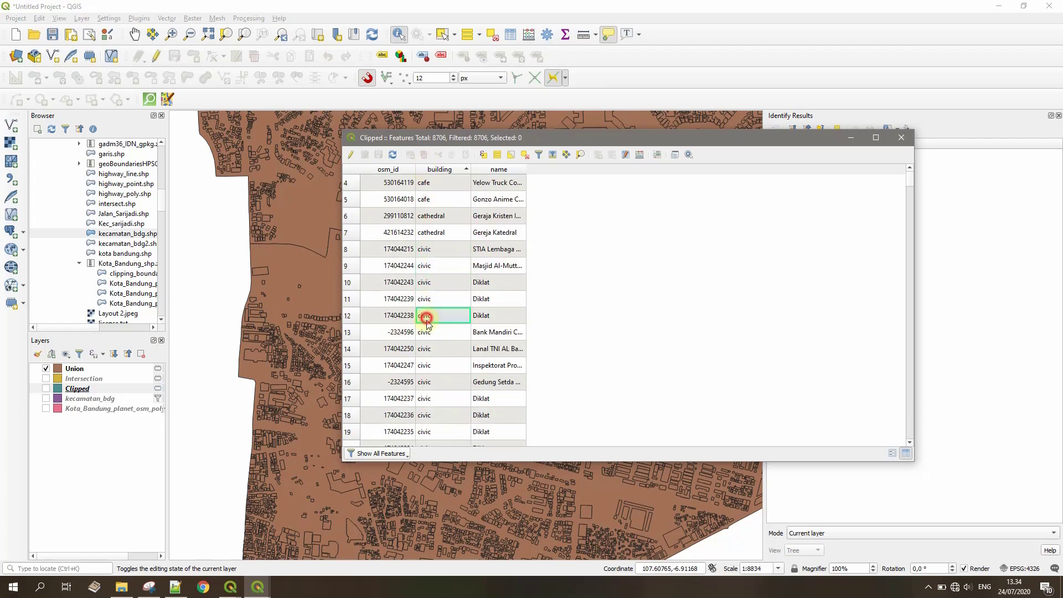
pyautogui.click(436, 233)
pyautogui.scroll(1, 441, 296)
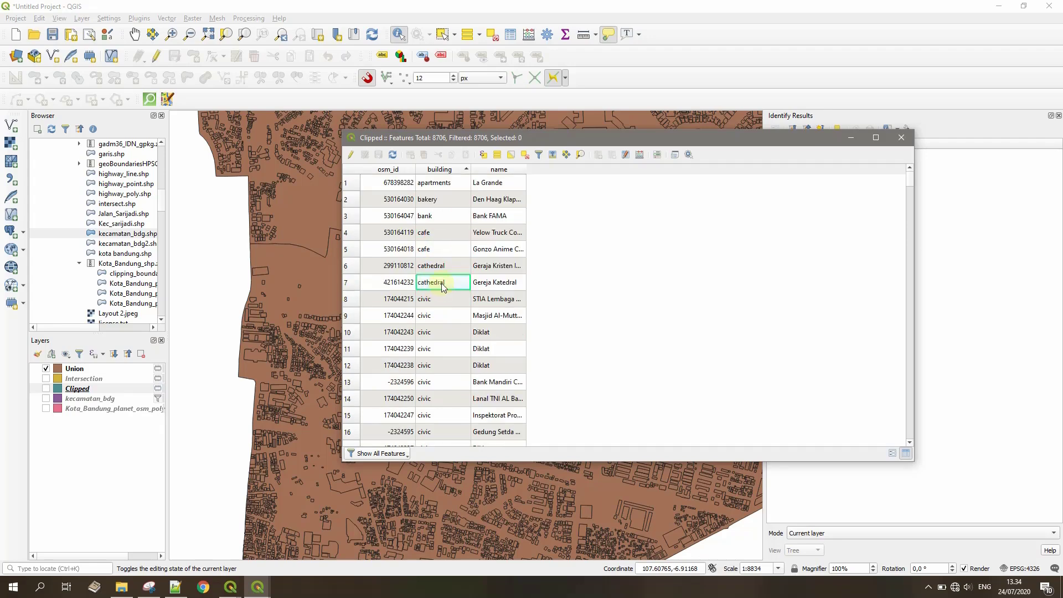
pyautogui.scroll(-5, 441, 287)
pyautogui.click(901, 137)
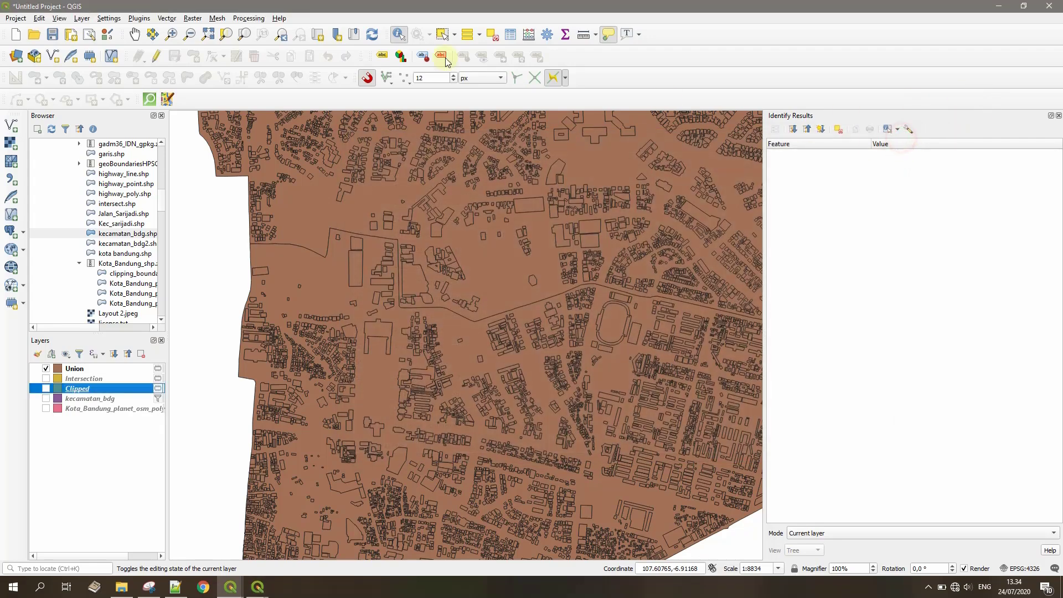
# Step: Dissolve the Clipped layer by its building field into a temporary layer and close the Dissolve dialog
pyautogui.click(166, 18)
pyautogui.moveTo(232, 49)
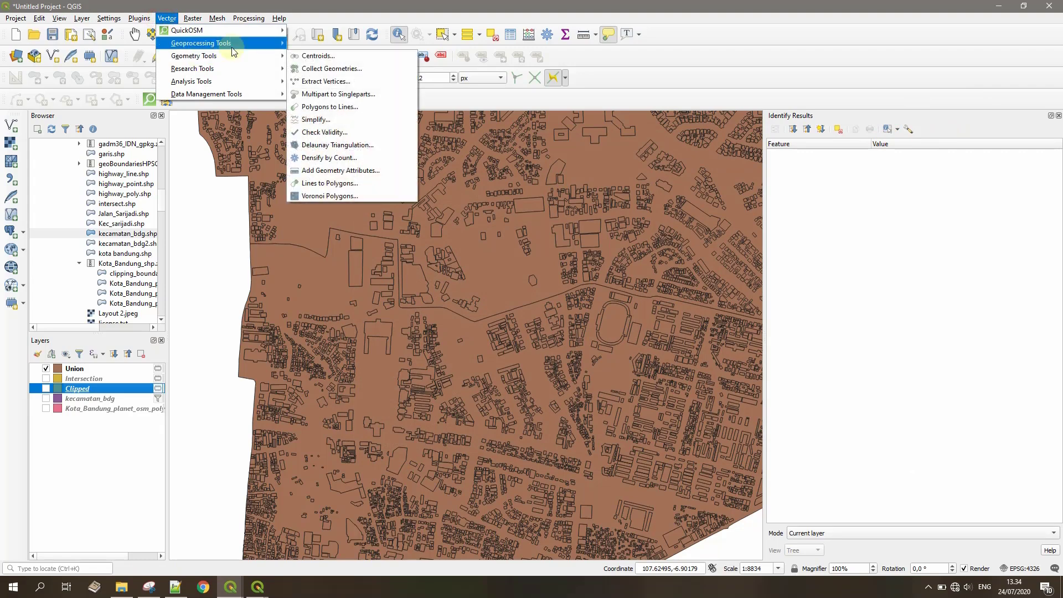
pyautogui.click(341, 96)
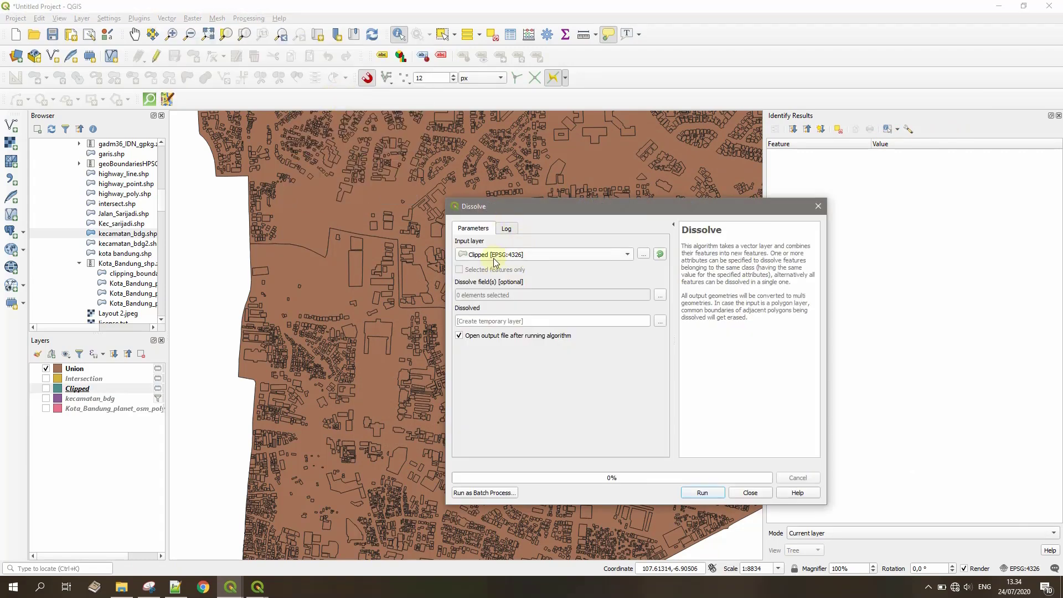
pyautogui.click(660, 295)
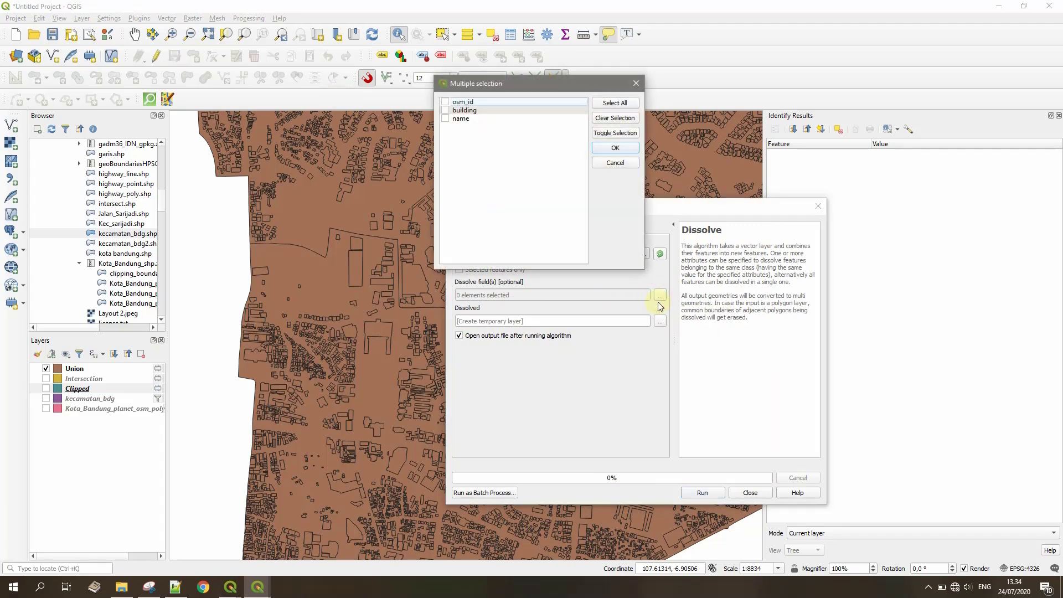
pyautogui.click(445, 110)
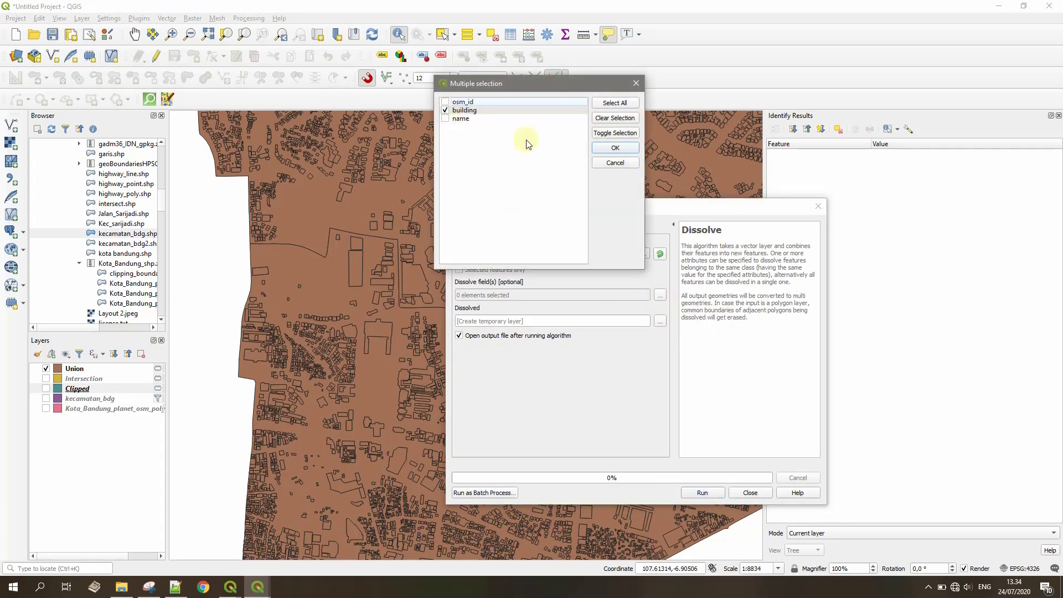
pyautogui.click(614, 147)
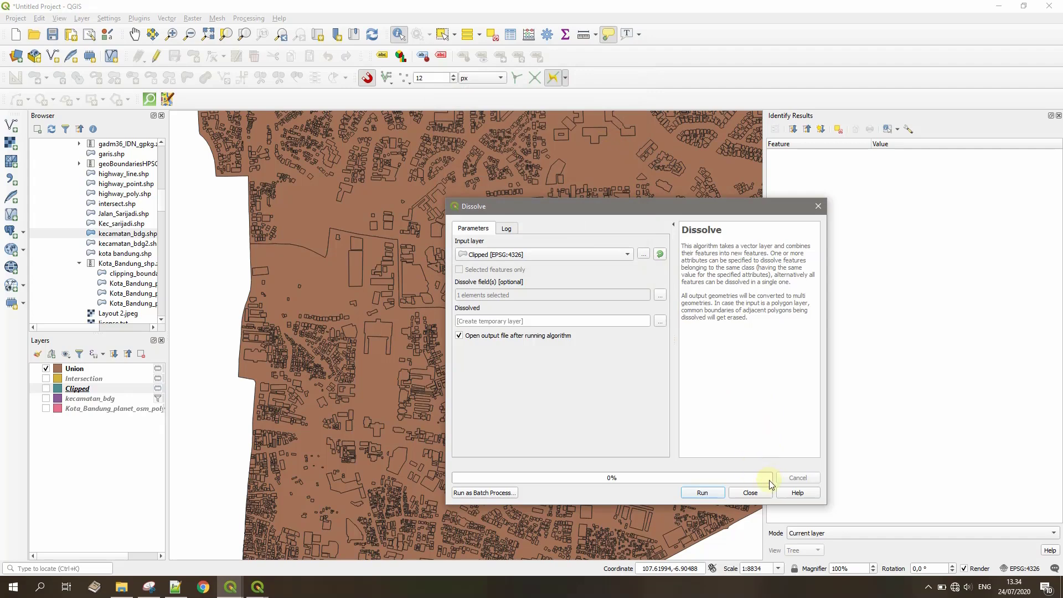
pyautogui.click(714, 492)
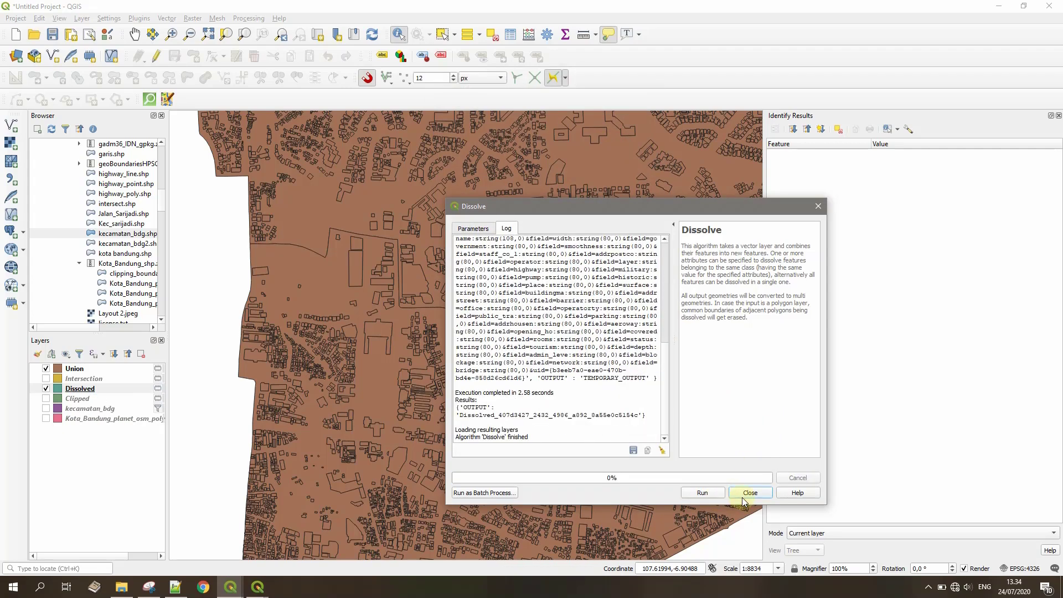
pyautogui.click(749, 492)
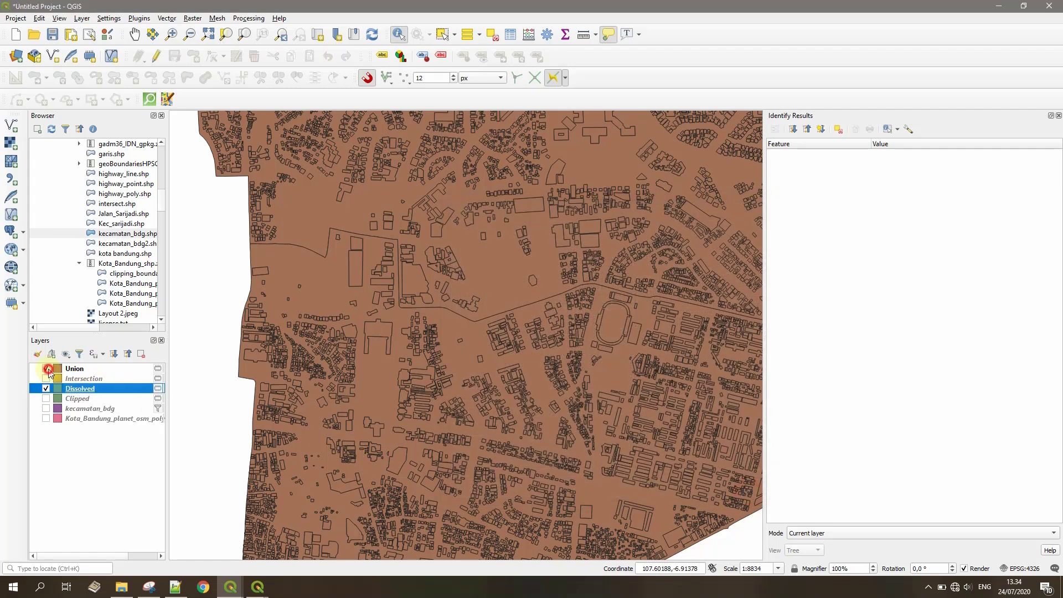
# Step: Hide the Union layer, open the Dissolved layer's attribute table, and sort its rows by the building field in ascending order
pyautogui.click(46, 369)
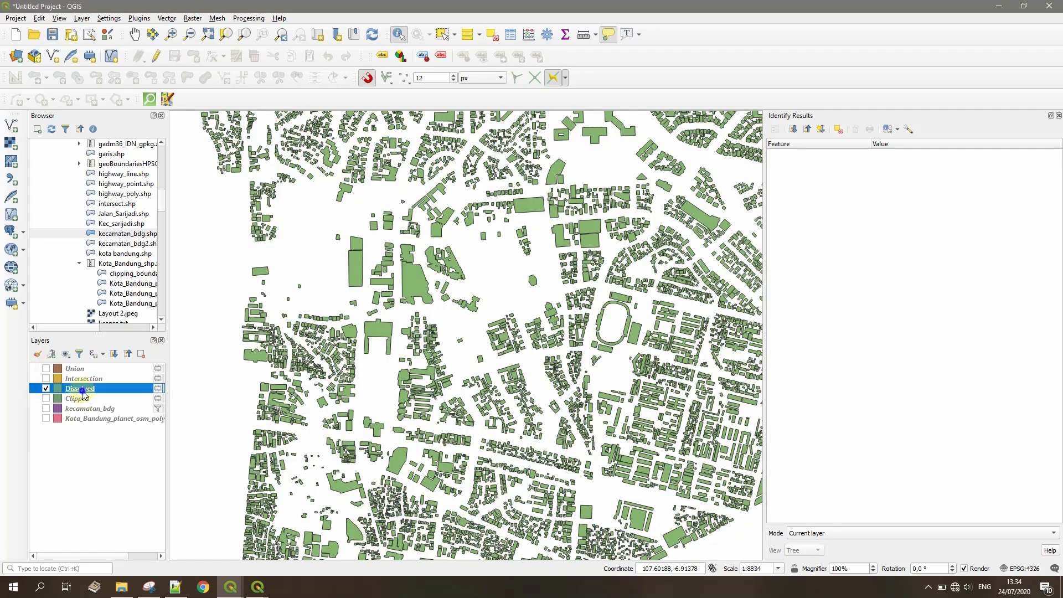
pyautogui.rightClick(83, 394)
pyautogui.click(127, 265)
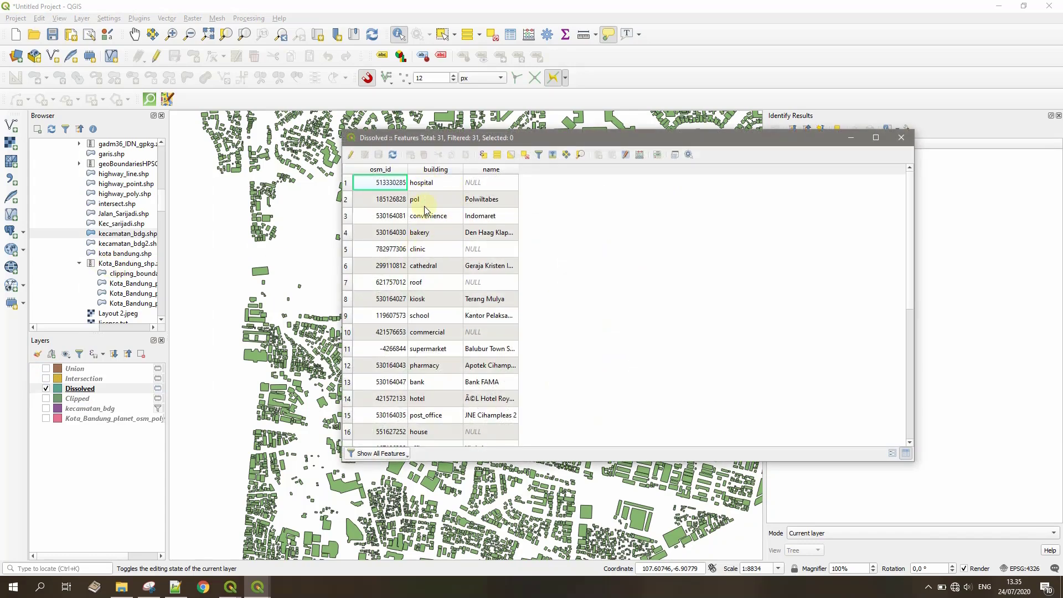
pyautogui.click(431, 170)
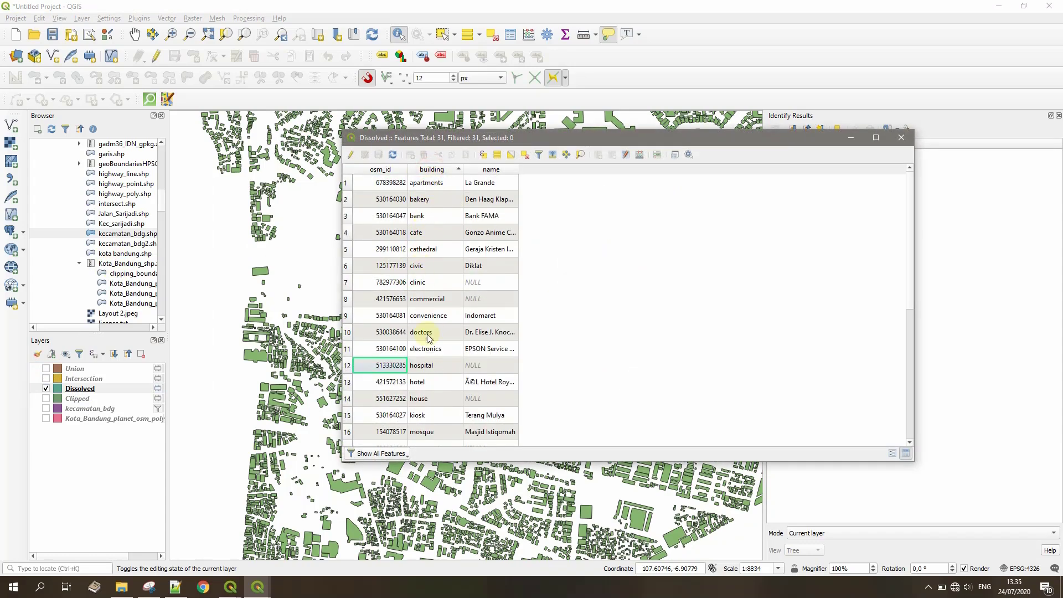
pyautogui.scroll(-5, 437, 253)
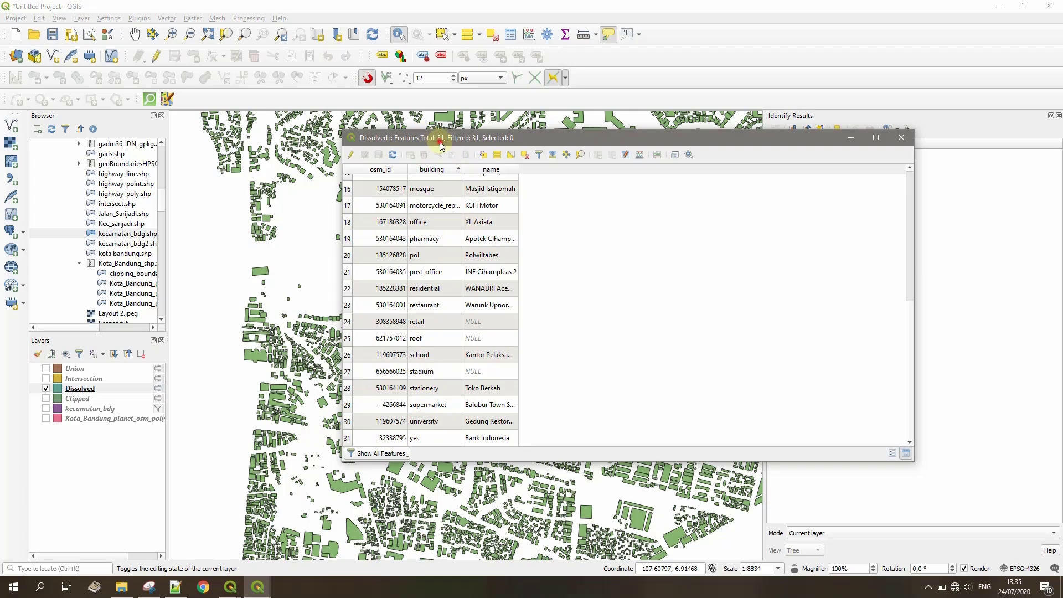
# Step: Open the Clipped layer's attribute table, examine its repeated building values for comparison with Dissolved, and close the table
pyautogui.rightClick(74, 399)
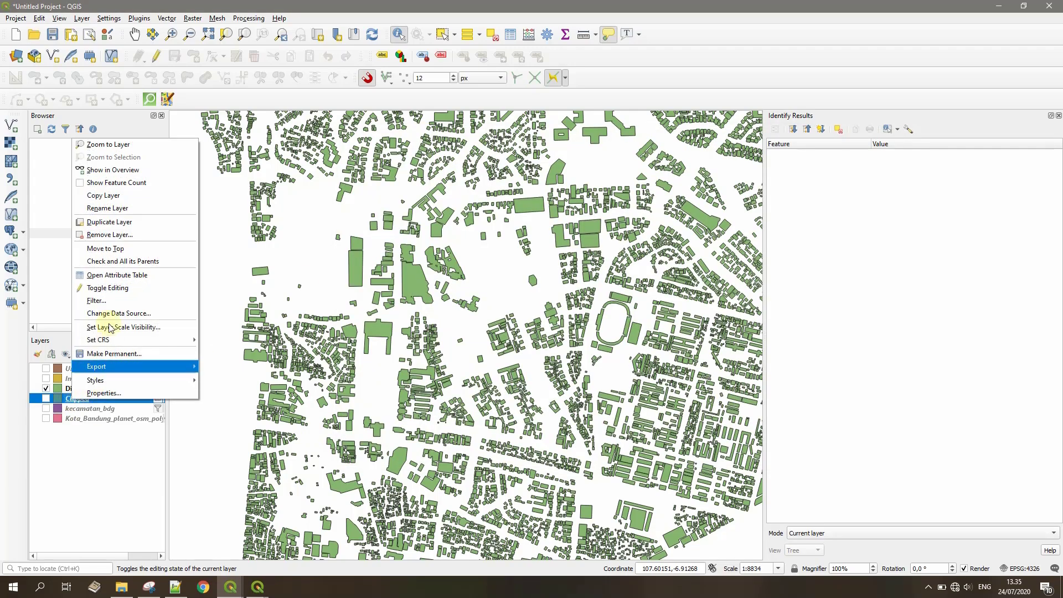
pyautogui.click(113, 275)
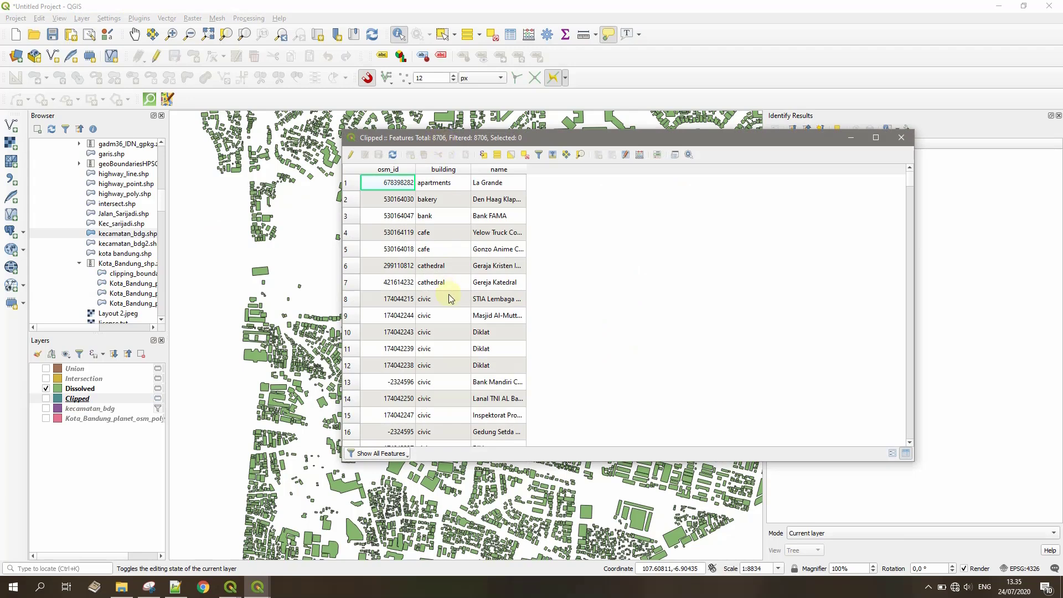
pyautogui.scroll(-8, 442, 320)
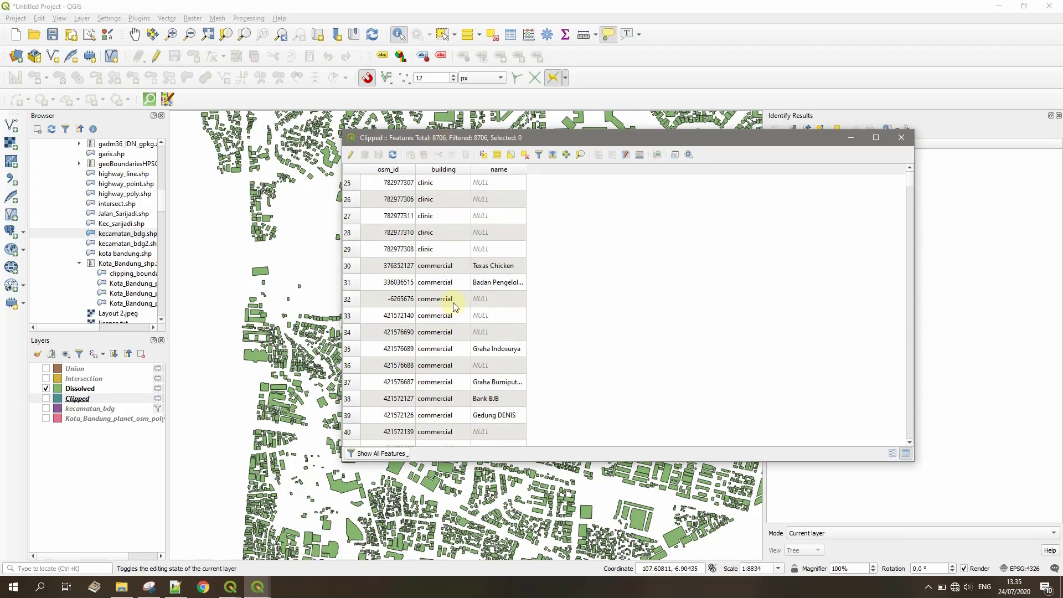
pyautogui.scroll(-19, 452, 293)
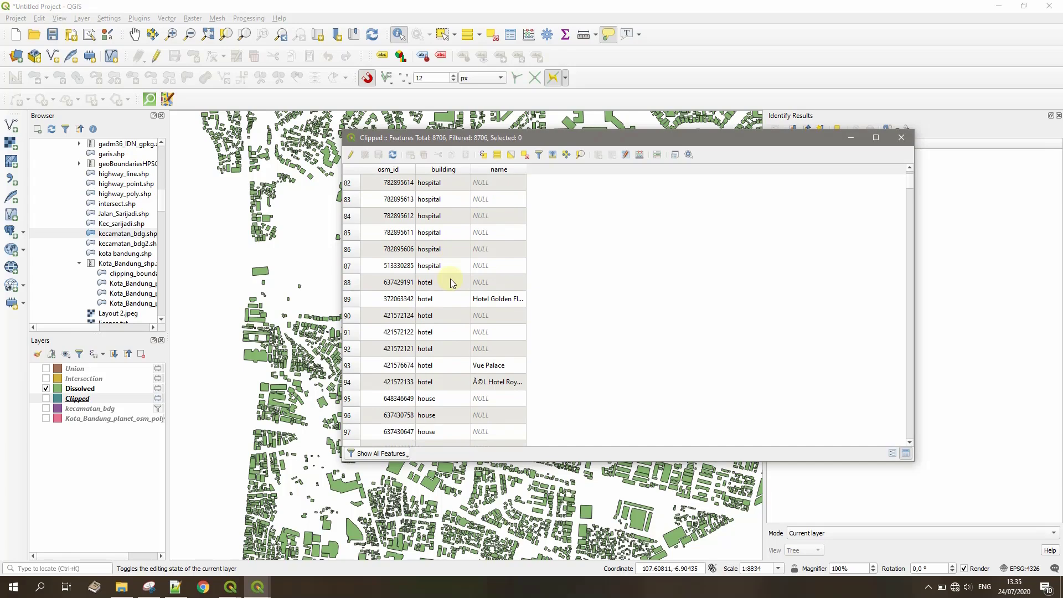
pyautogui.scroll(-15, 448, 285)
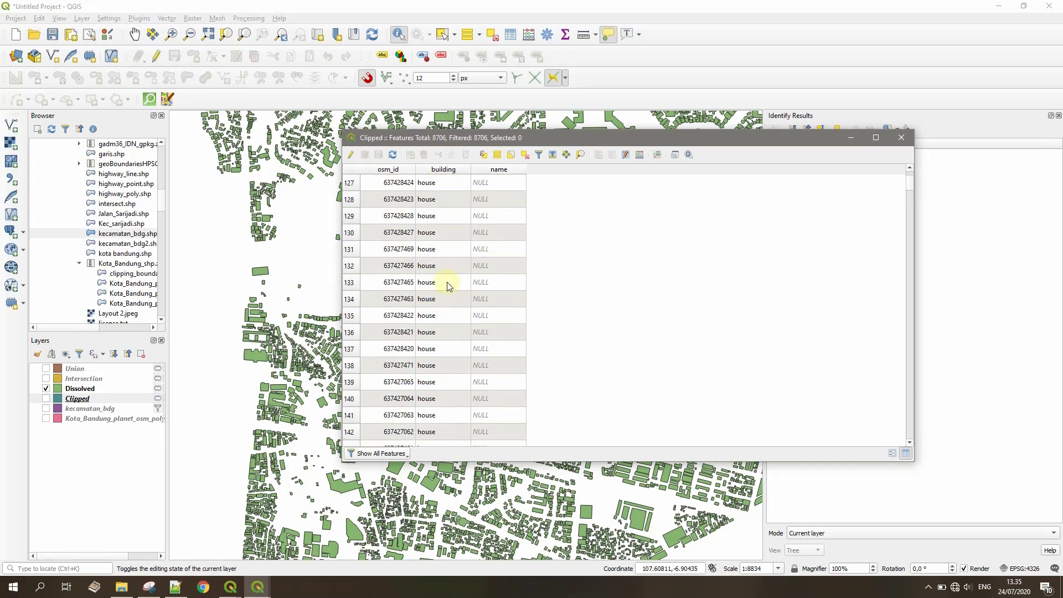
pyautogui.click(443, 382)
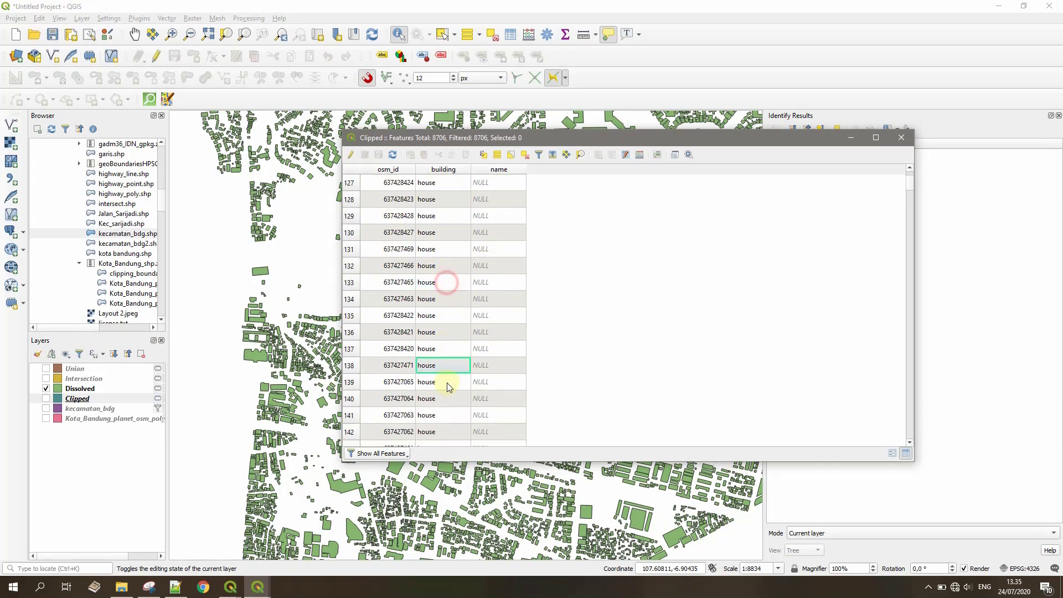
pyautogui.click(895, 145)
pyautogui.moveTo(530, 242); pyautogui.dragTo(488, 318)
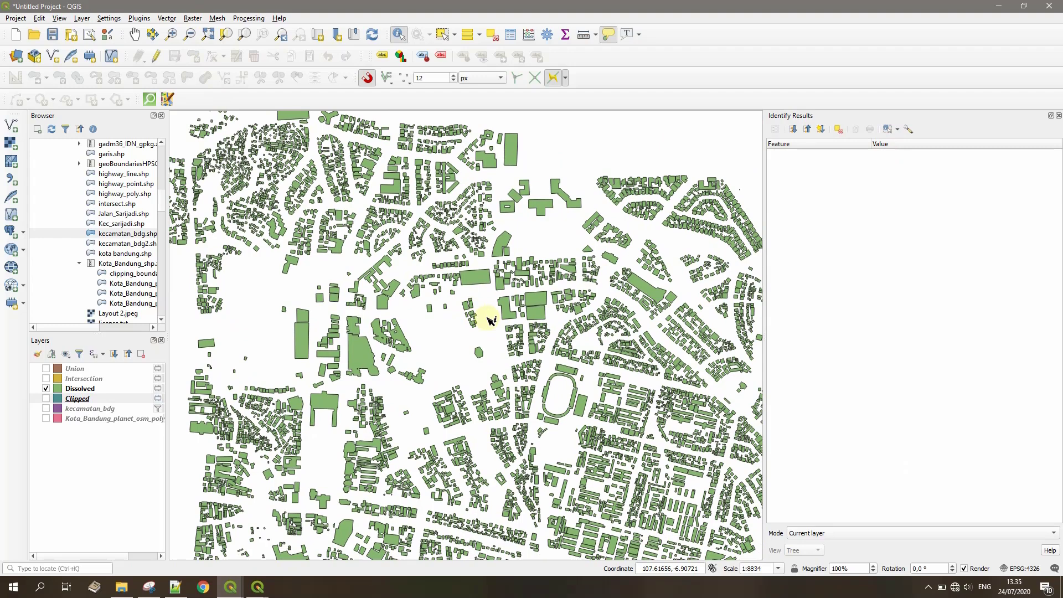
pyautogui.moveTo(487, 319); pyautogui.dragTo(488, 287)
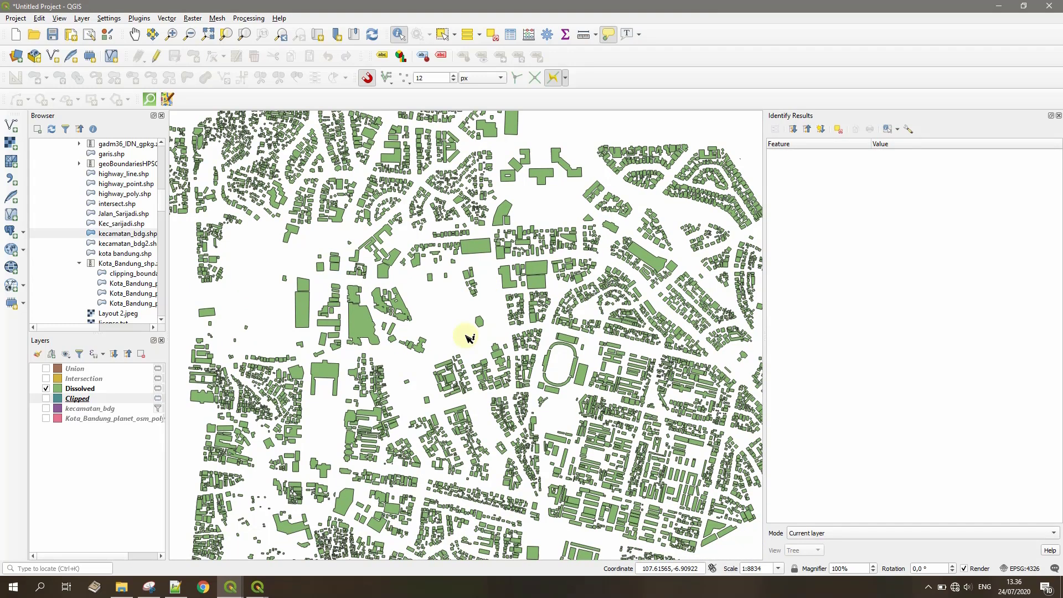